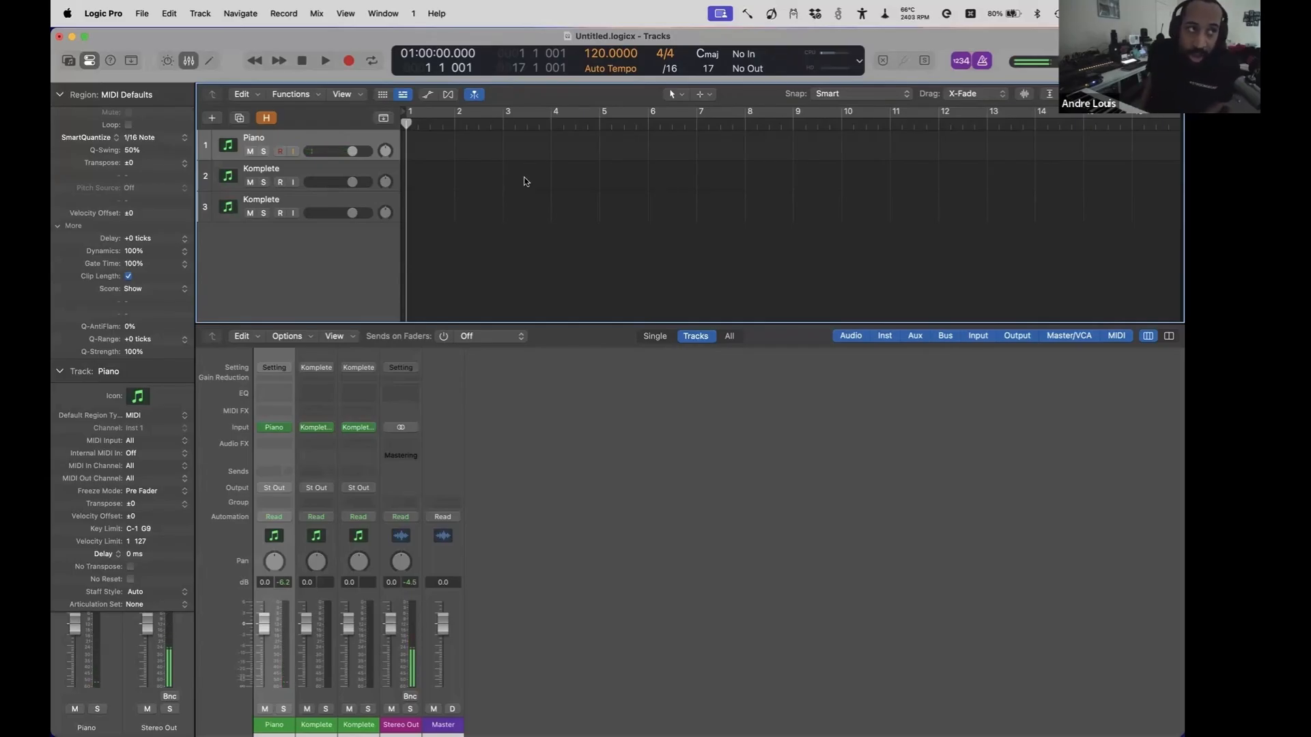
- Rename the second track, the upper of the two Komplete tracks, as Rhodes
left_click(523, 178)
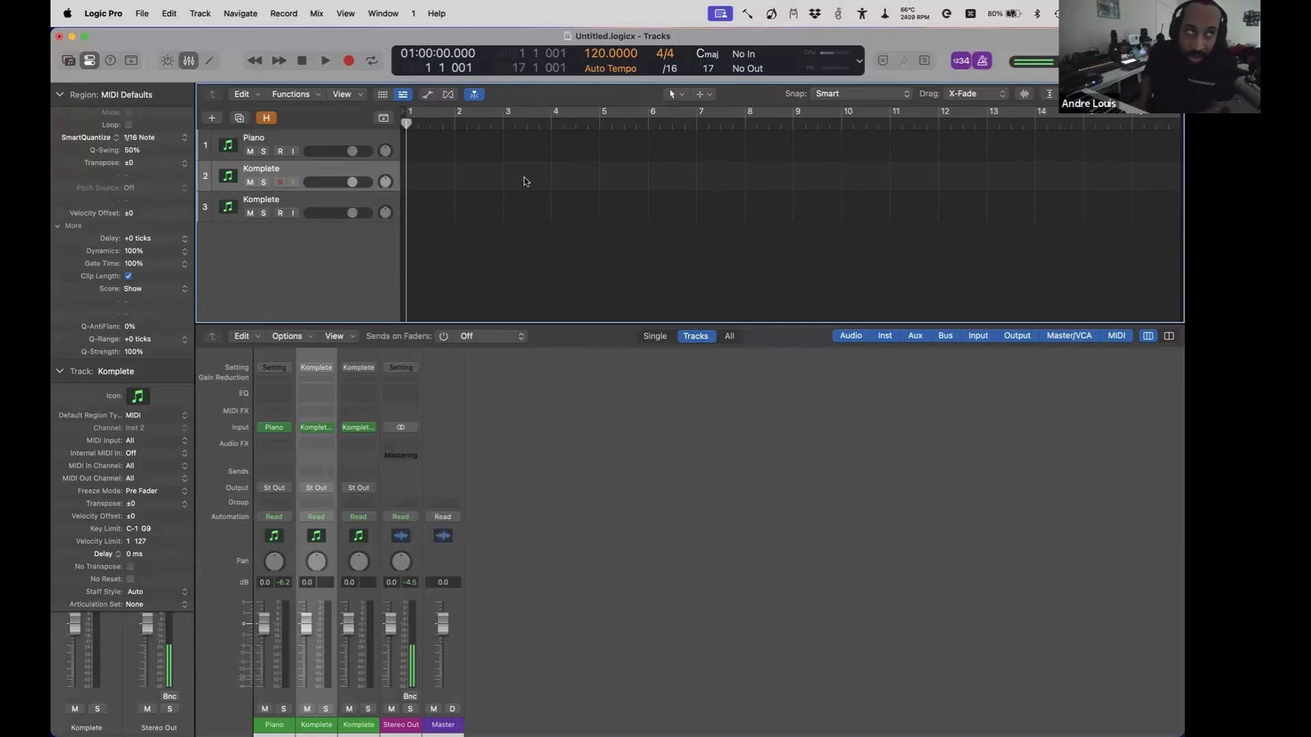
key("shift+Return")
type("~Rhodews")
key("Return")
key("shift+Return")
type("Rhodes")
key("Return")
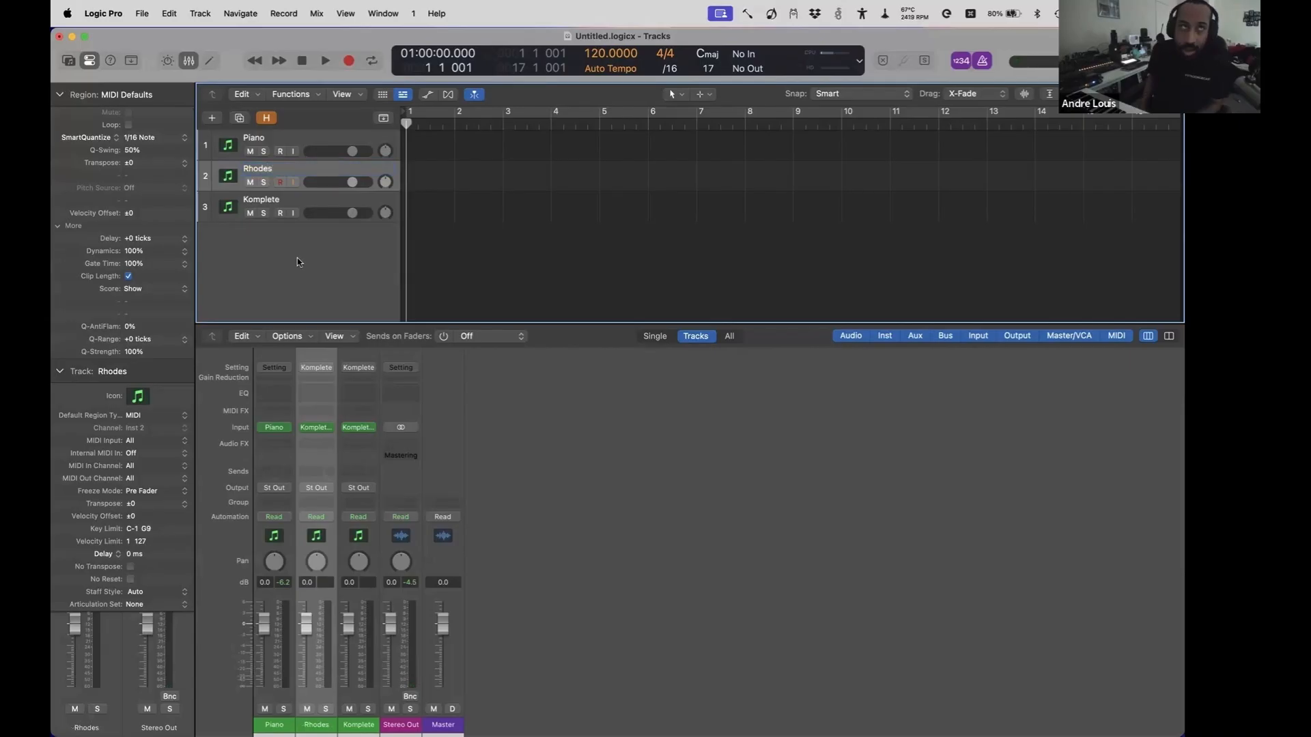
key("Up")
key("Down")
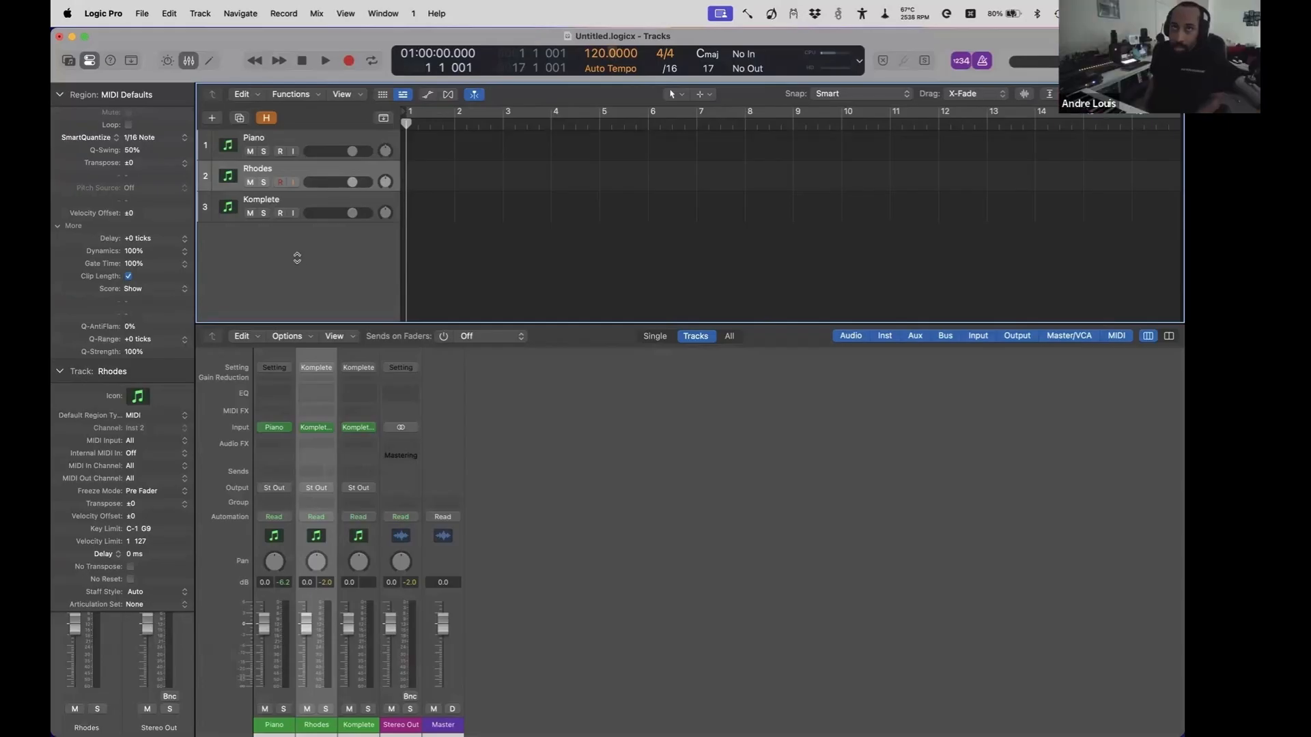
- Try the project tempo at 140 BPM by playing along with the running transport on the Rhodes track
key("ctrl+alt+Up")
key("ctrl+alt+Up")
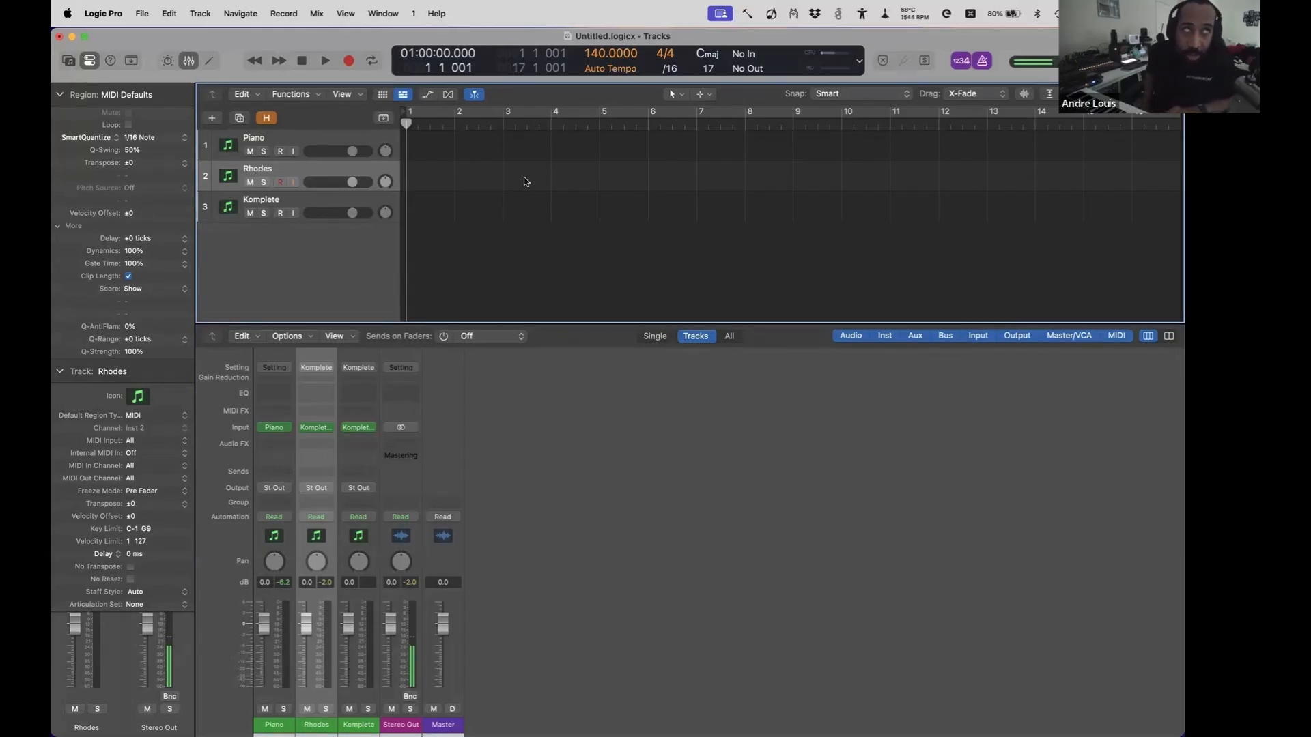
key("space")
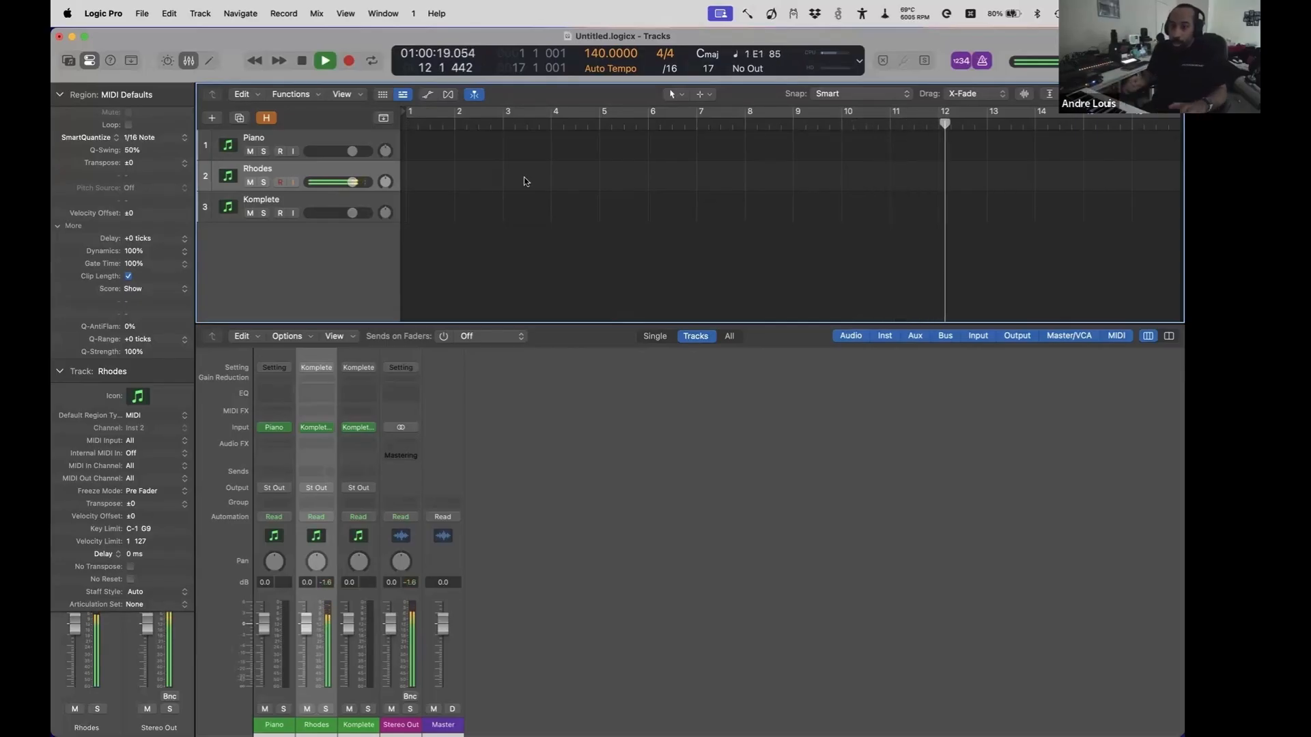
key("space")
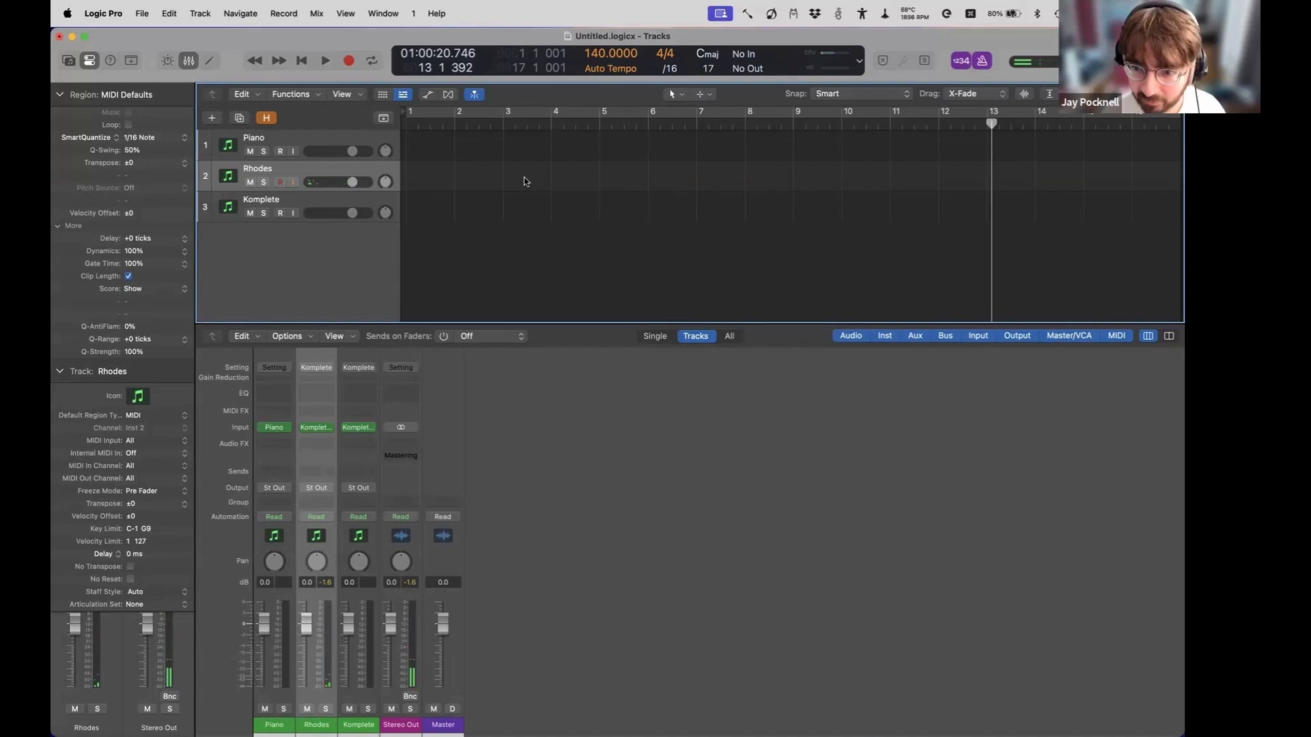
- Set the project tempo to 130 BPM and try it from the start of the project on the Rhodes track
key("ctrl+alt+Down")
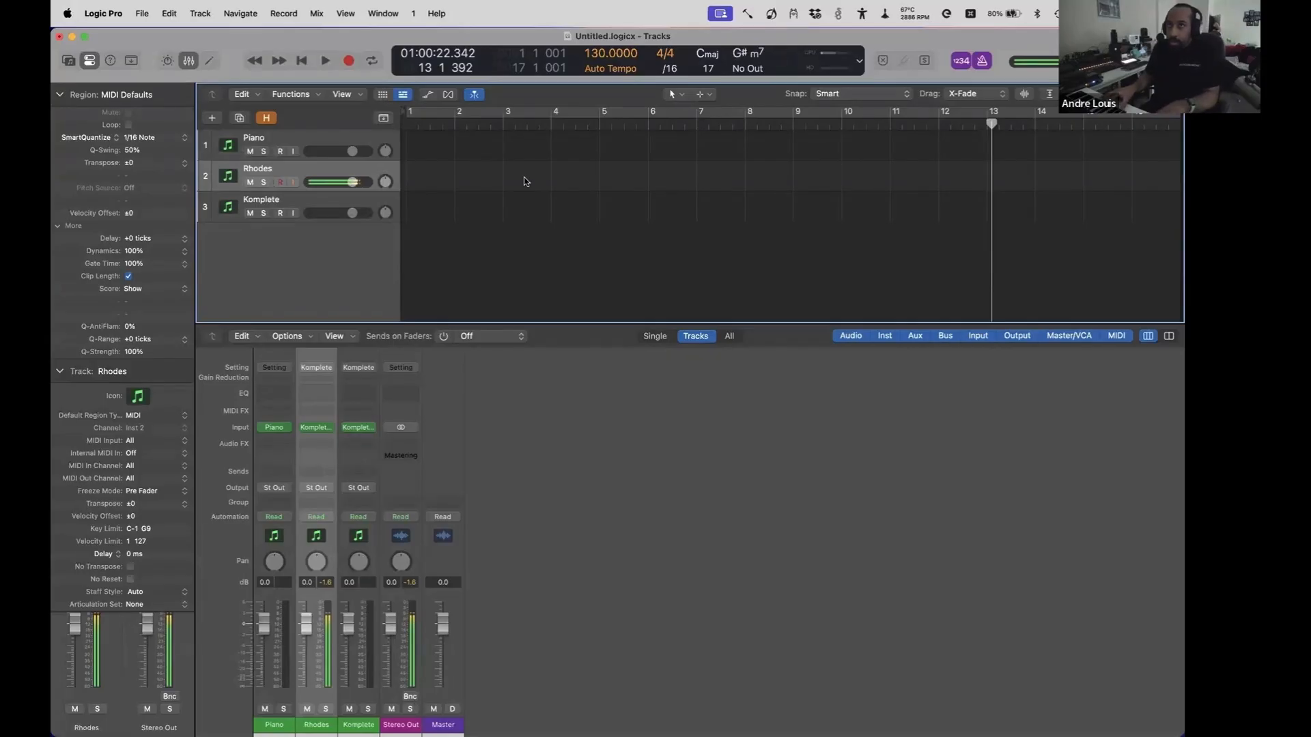
key("Return")
key("space")
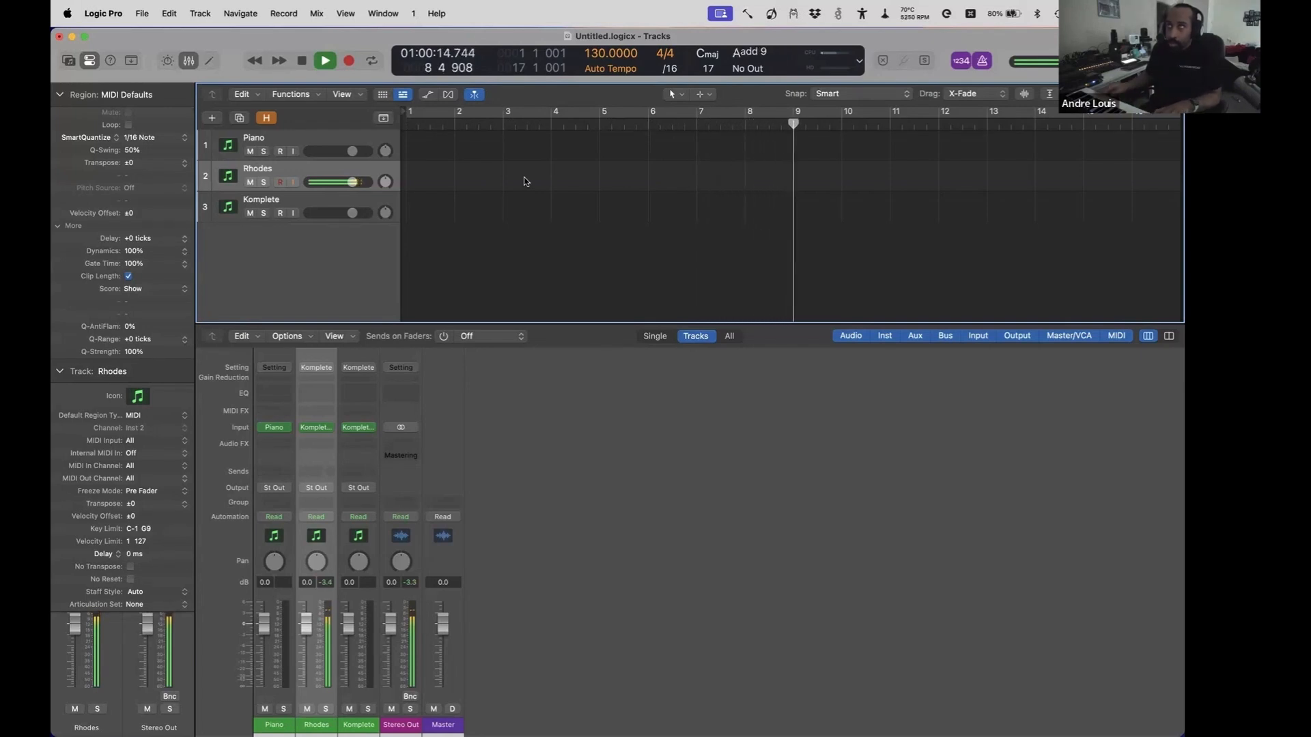
key("space")
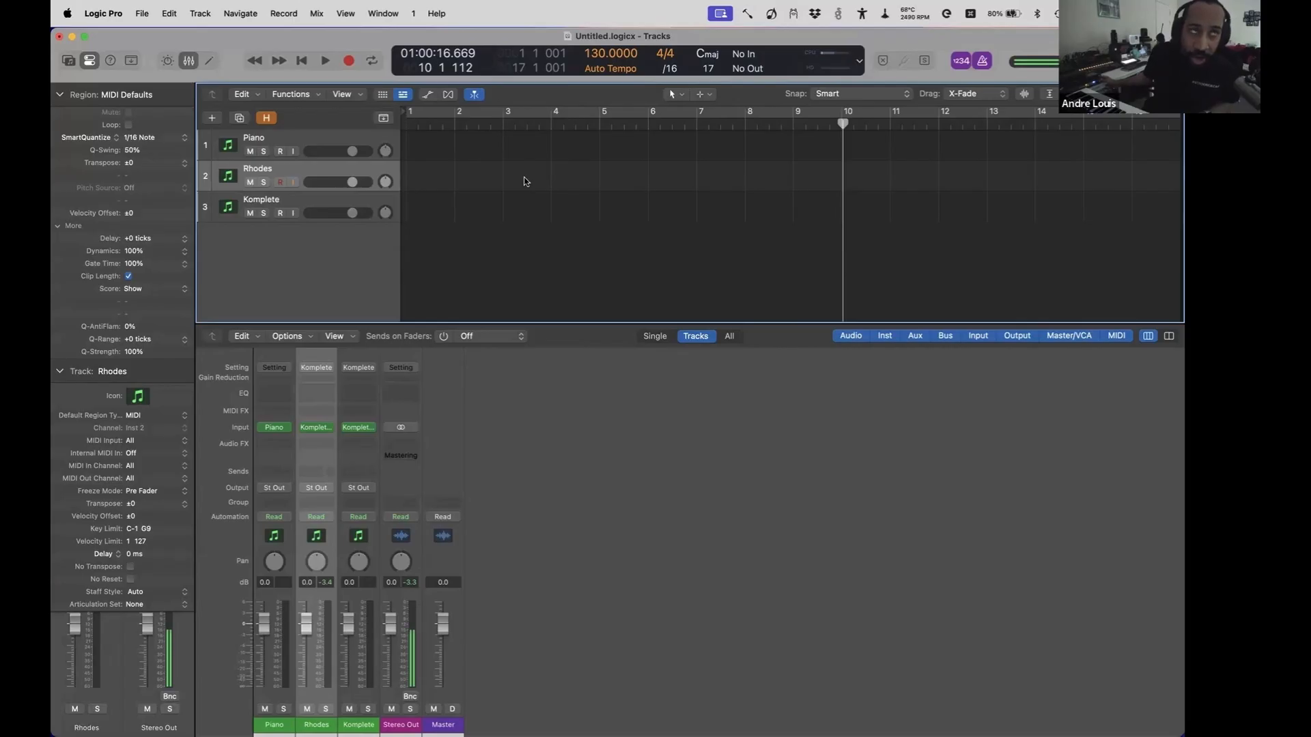
- Record an eight-bar MIDI part on the Rhodes track starting at bar 1
key("Return")
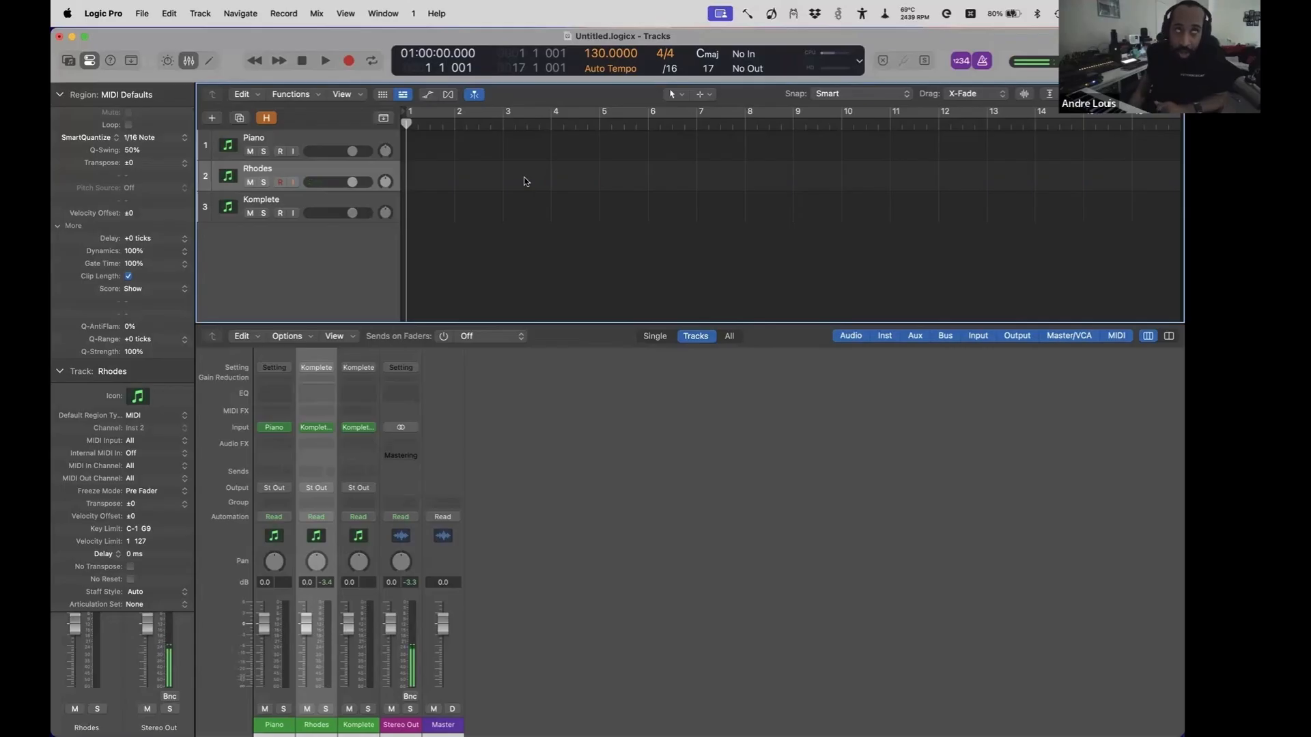
key("space")
key("space")
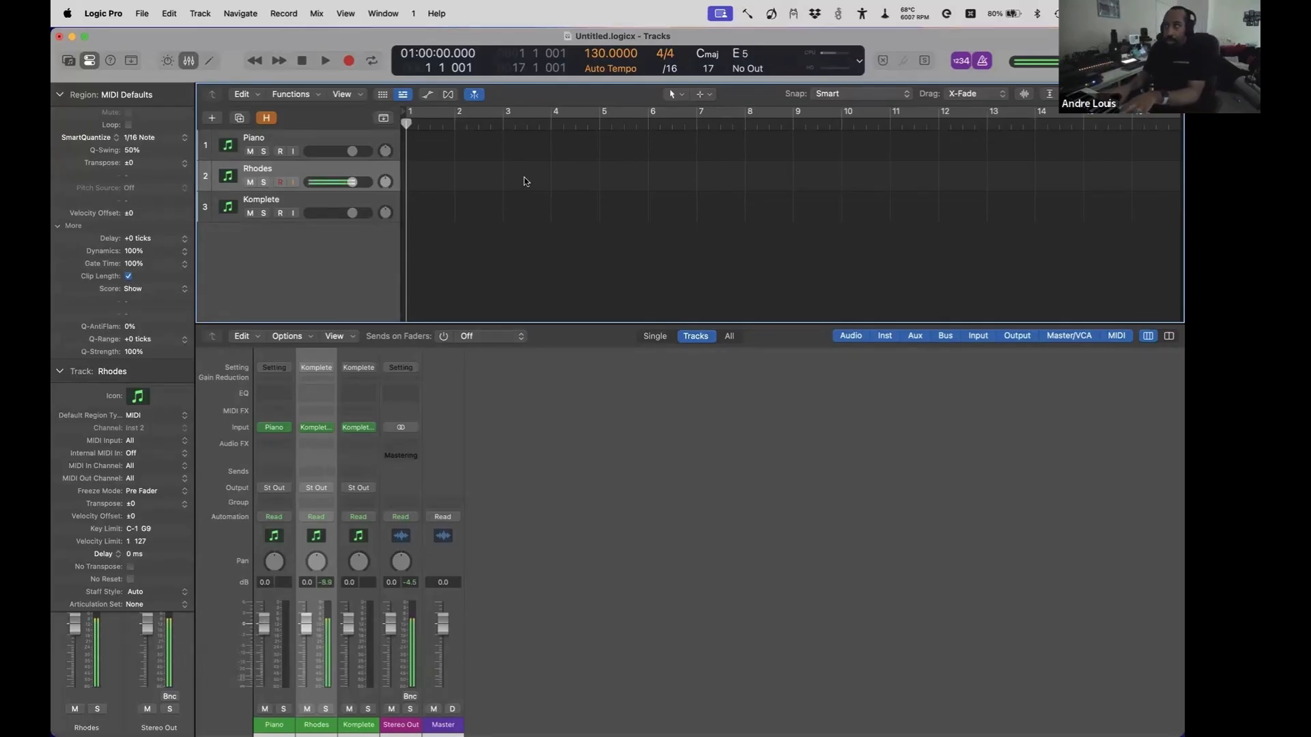
key("r")
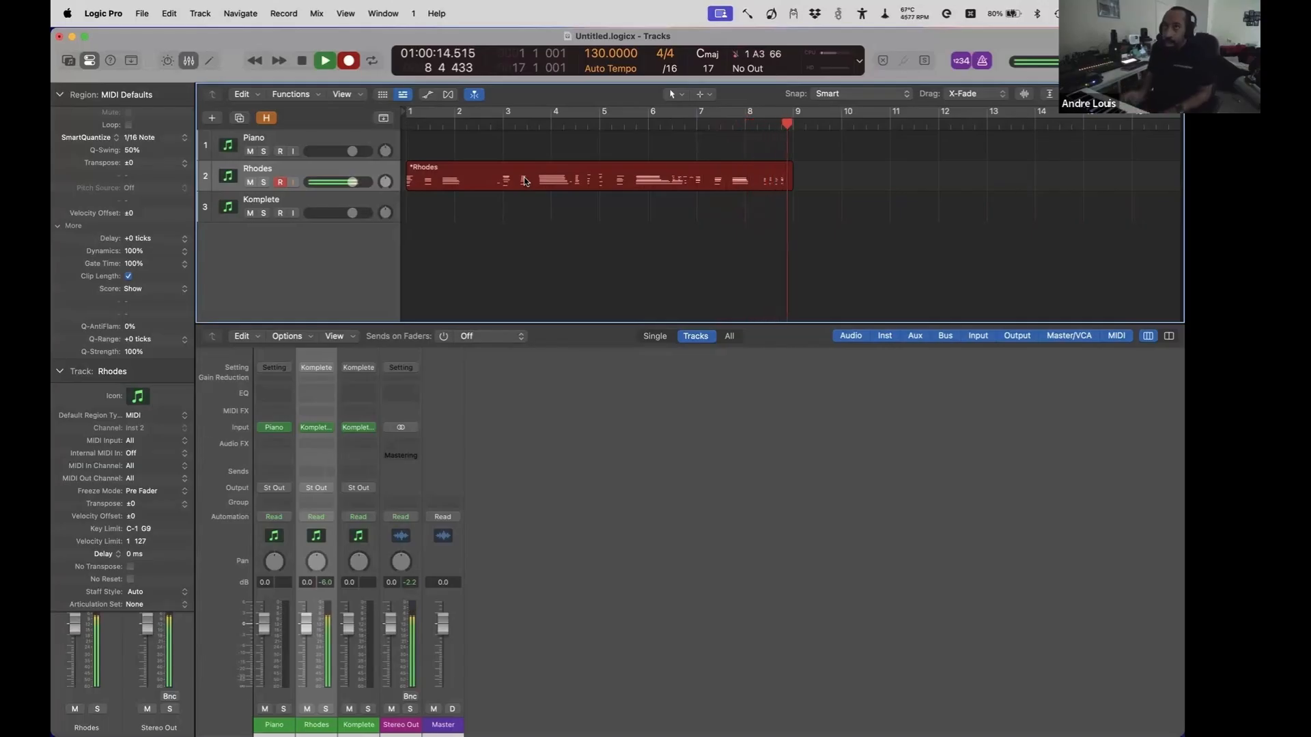
key("space")
- Split the recorded Rhodes region at bar 5, keeping the notes that cross the split point
key("Return")
key("period")
key("period")
key("period")
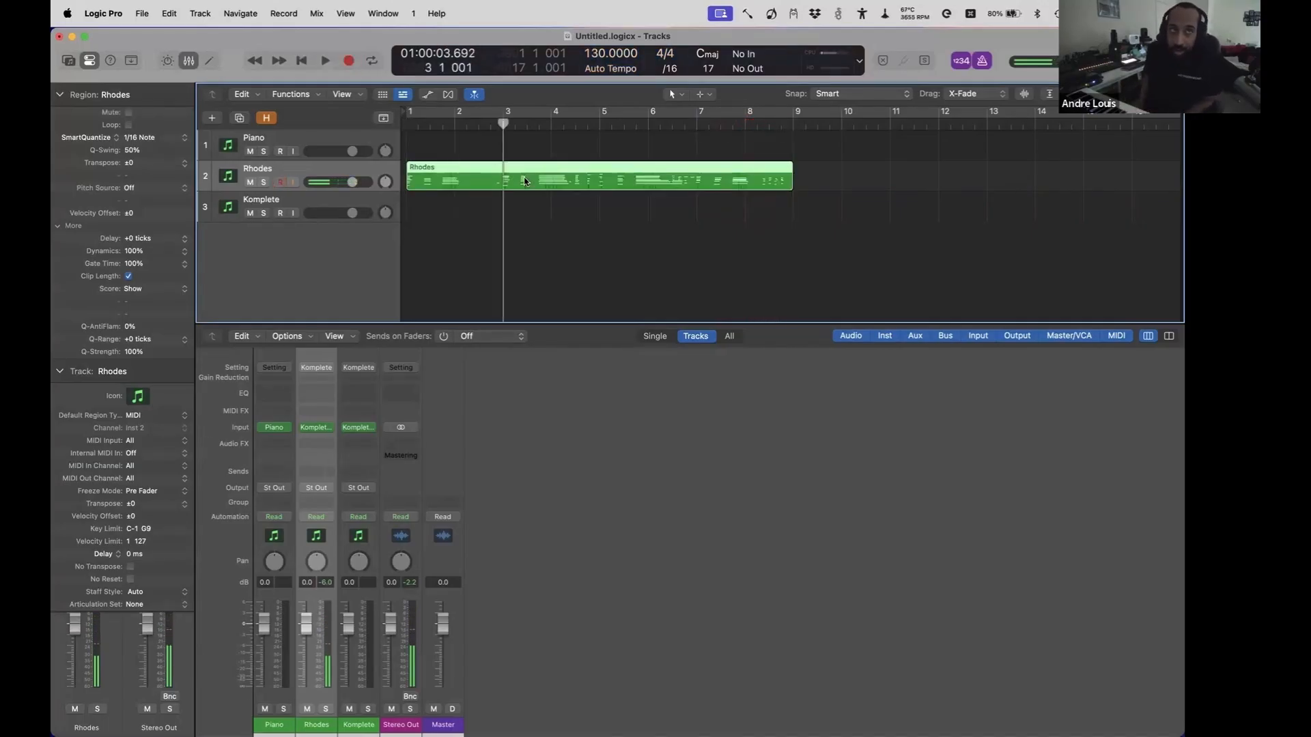
key("space")
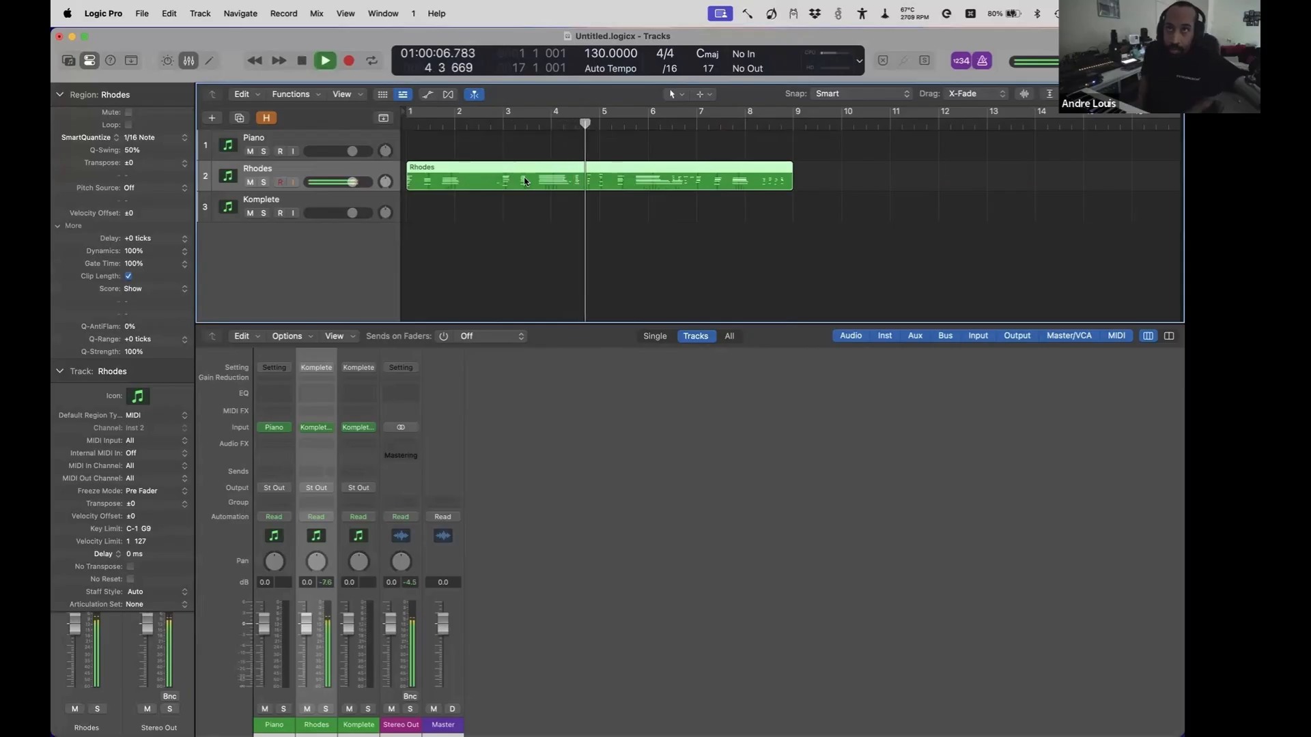
key("space")
key("comma")
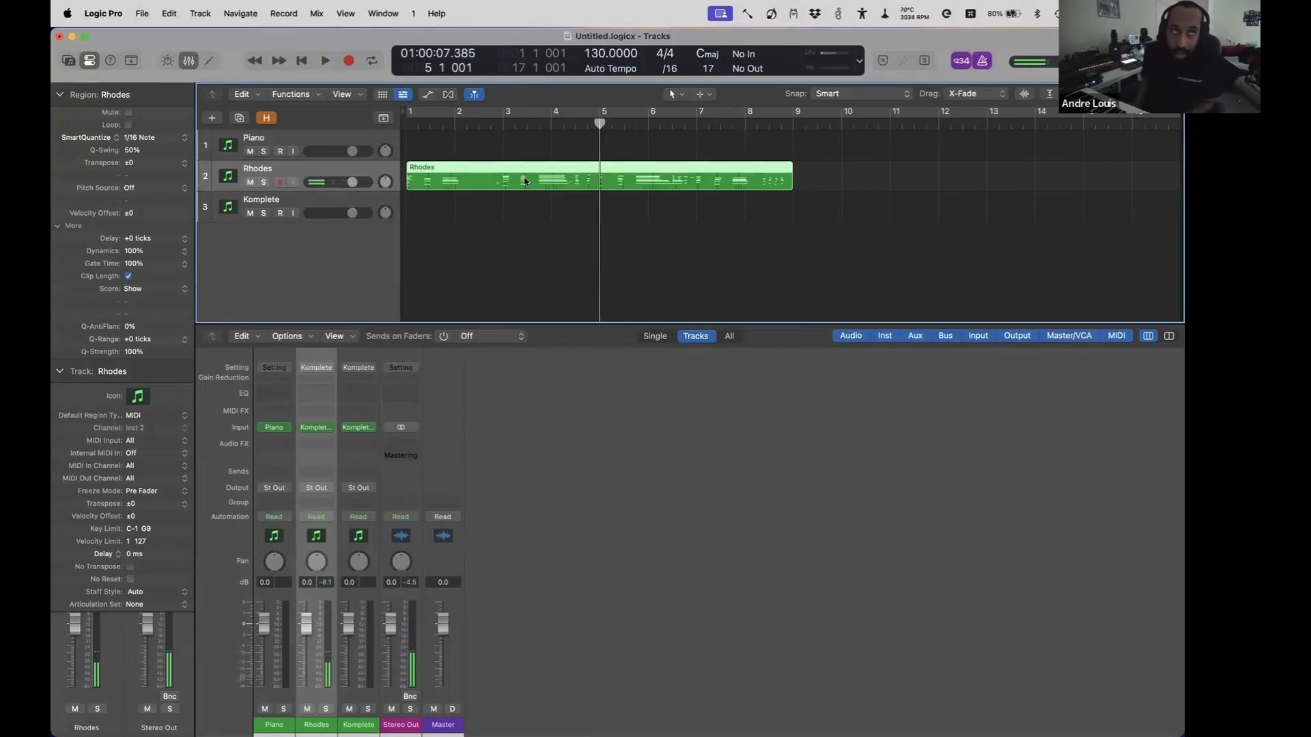
key("super+t")
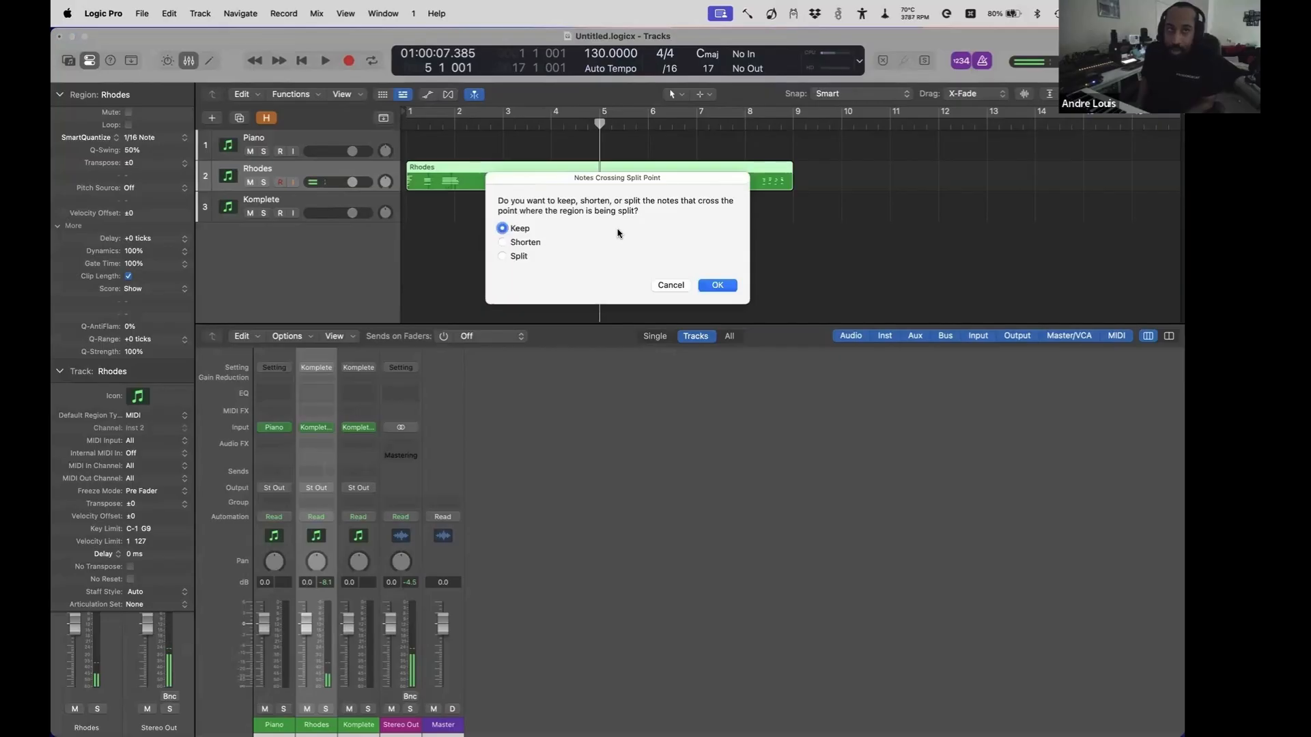
key("Return")
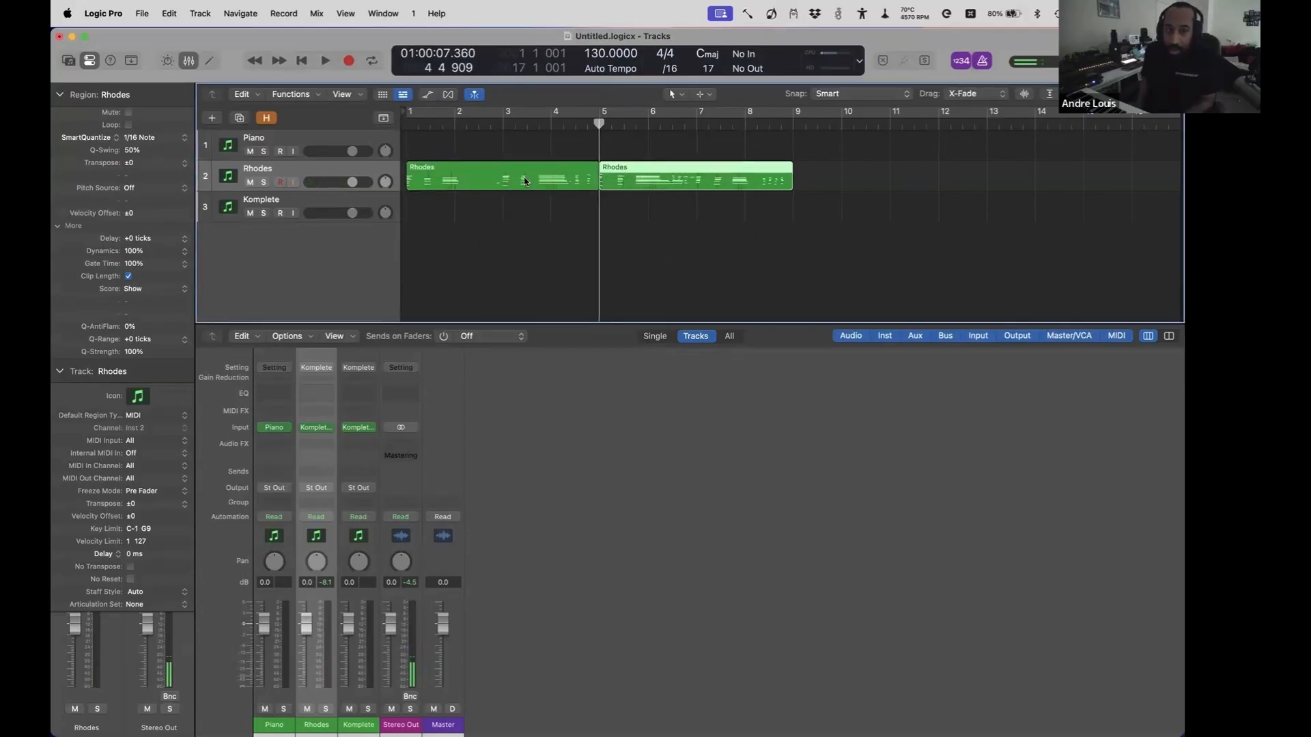
- Split the second Rhodes region at bar 7 and delete the piece between bars 5 and 7
key("space")
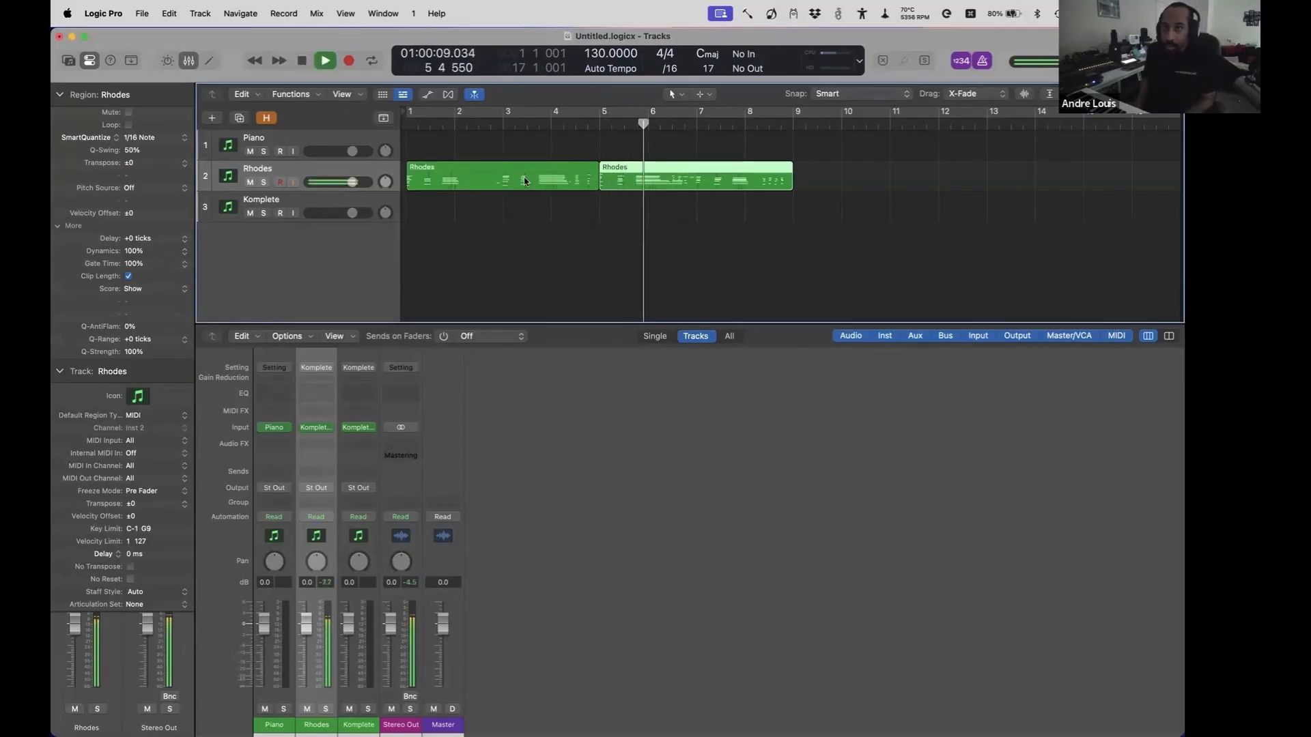
key("space")
key("space")
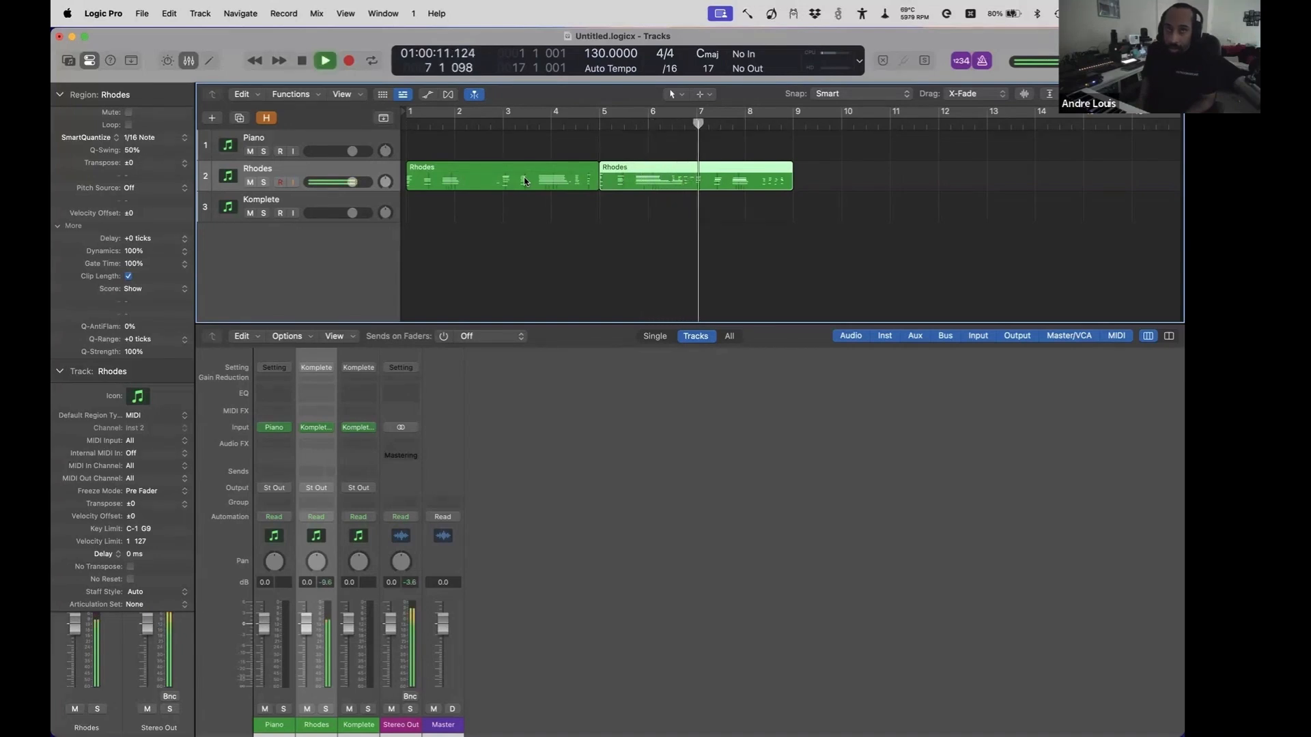
key("space")
key("super+t")
key("space")
key("Left")
key("space")
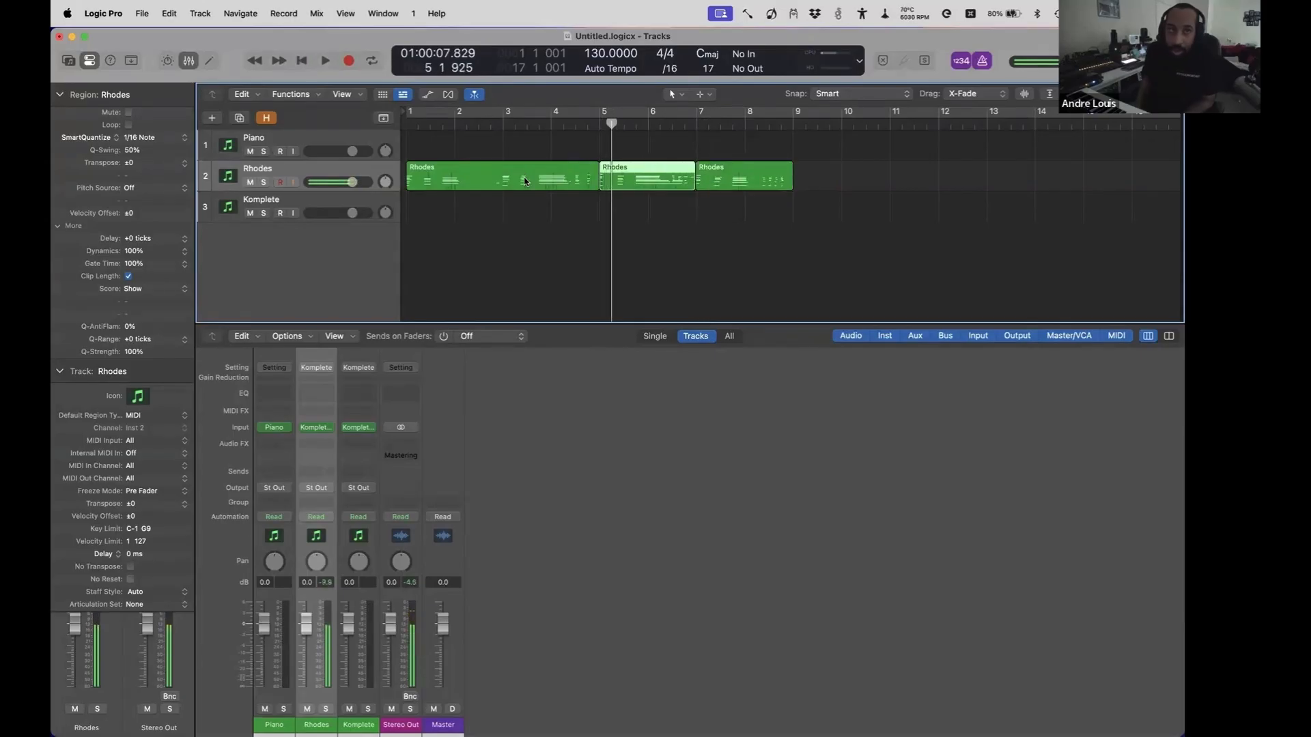
key("Delete")
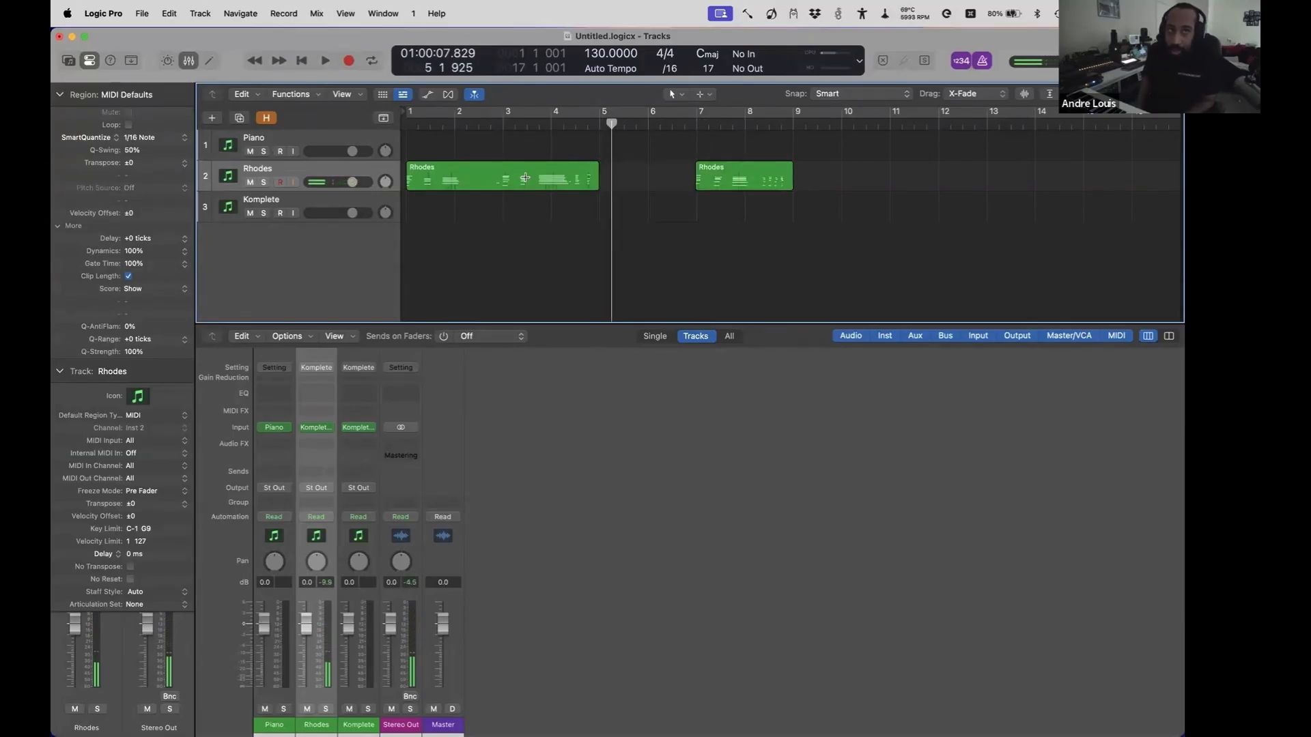
- Play a replacement Rhodes passage from bar 5 during playback started at bar 4, and capture the performance as a recording
key("Left")
key("space")
key("space")
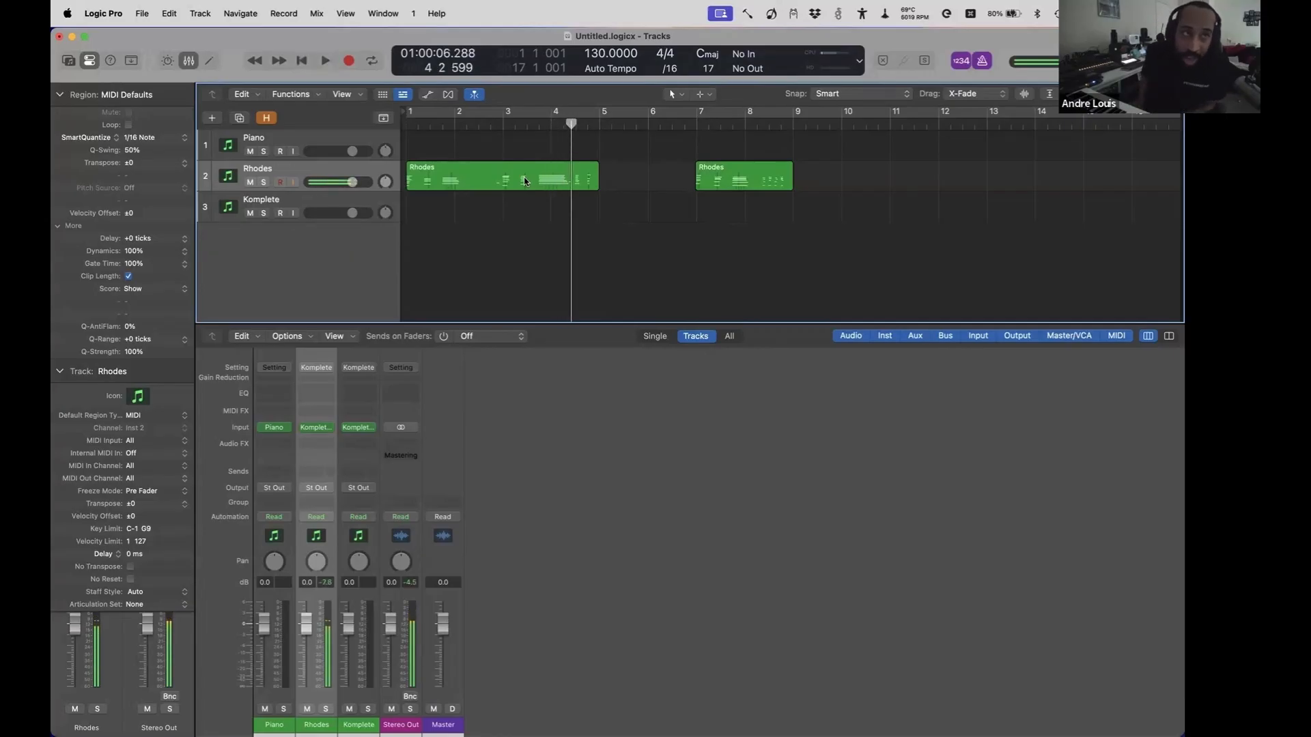
key("Left")
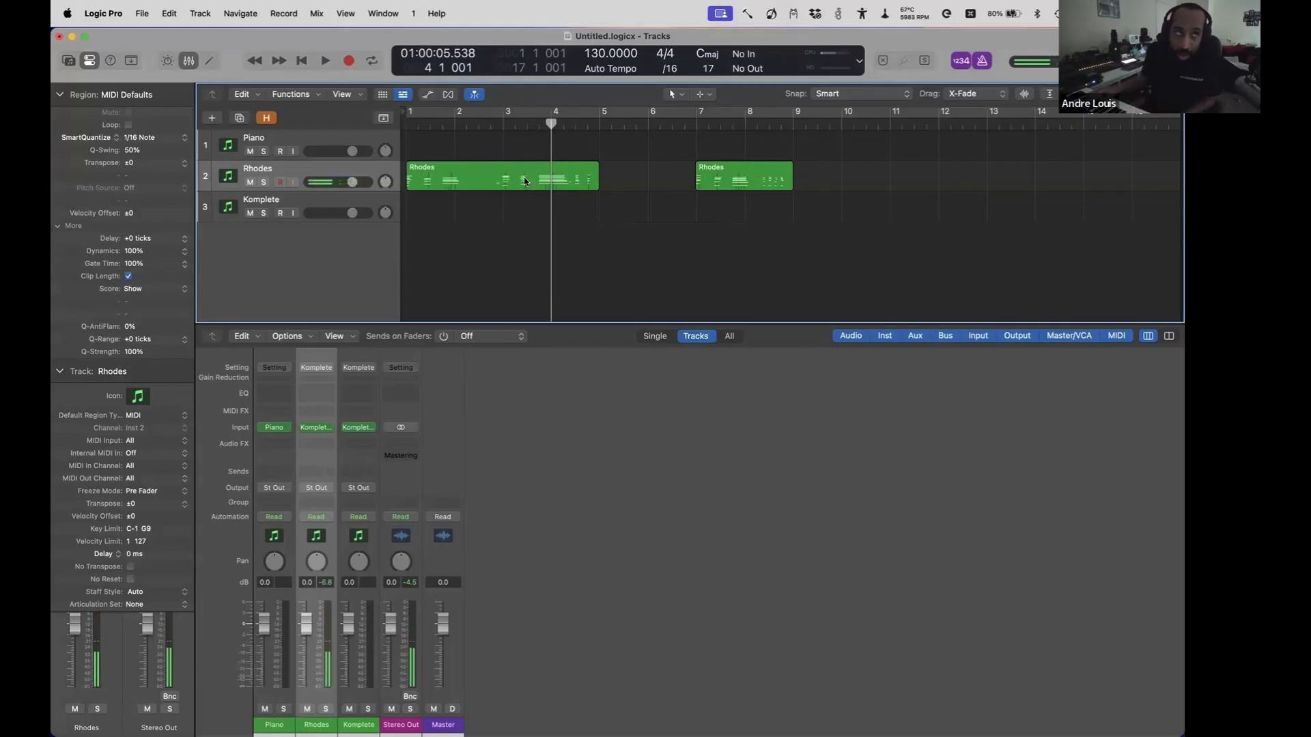
key("space")
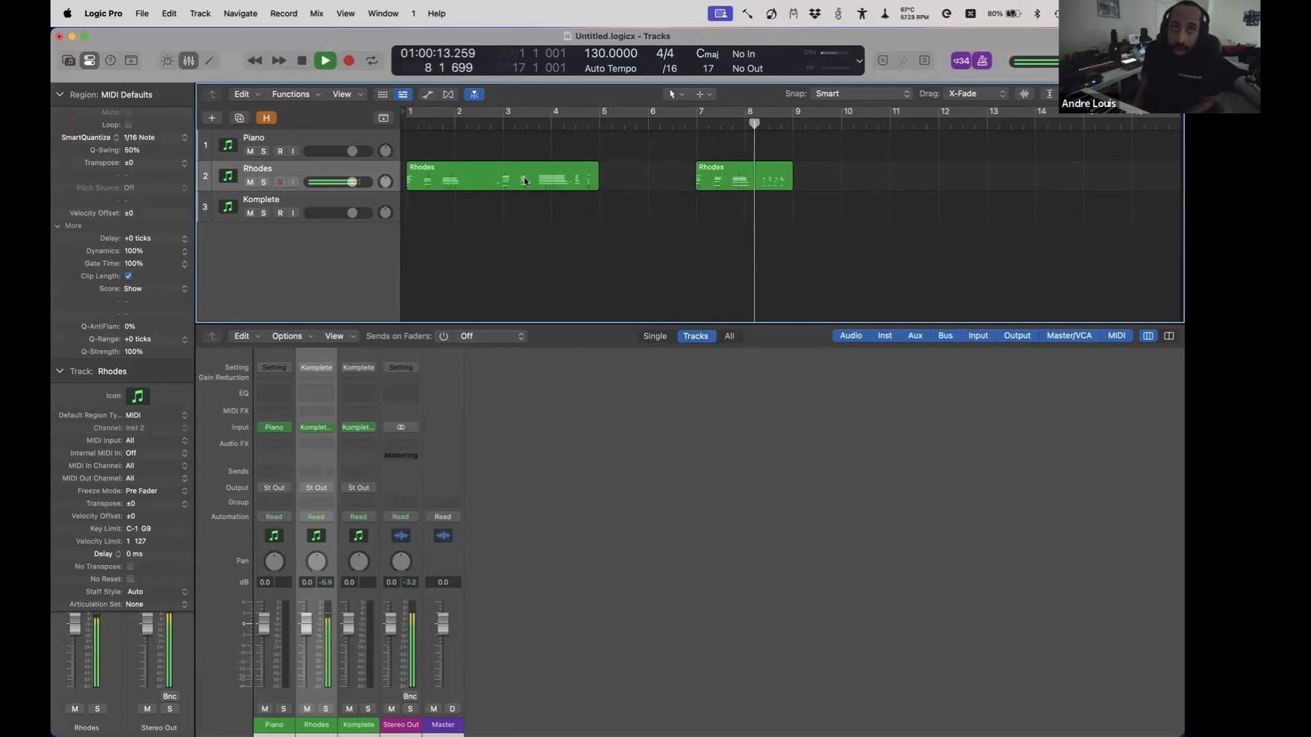
key("shift+r")
key("space")
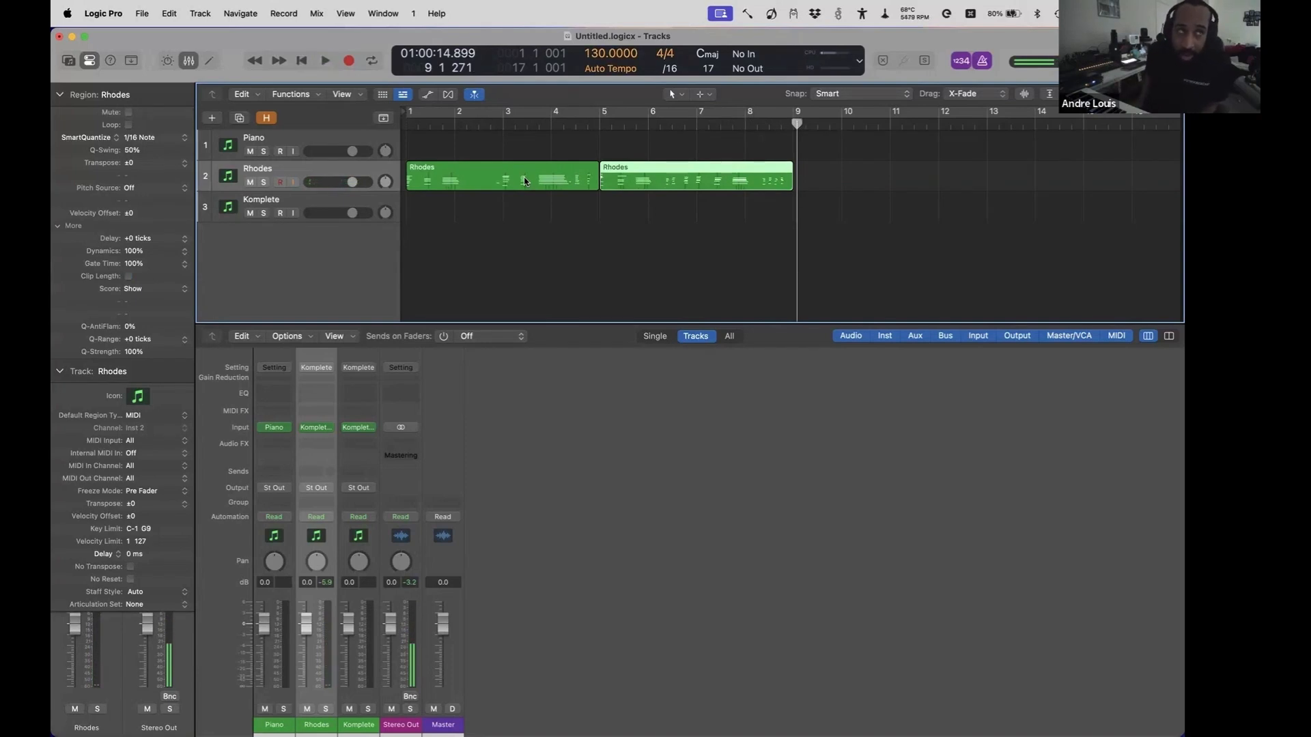
- Play the edit back from bar 4 and join both Rhodes regions into one
key("KP_0")
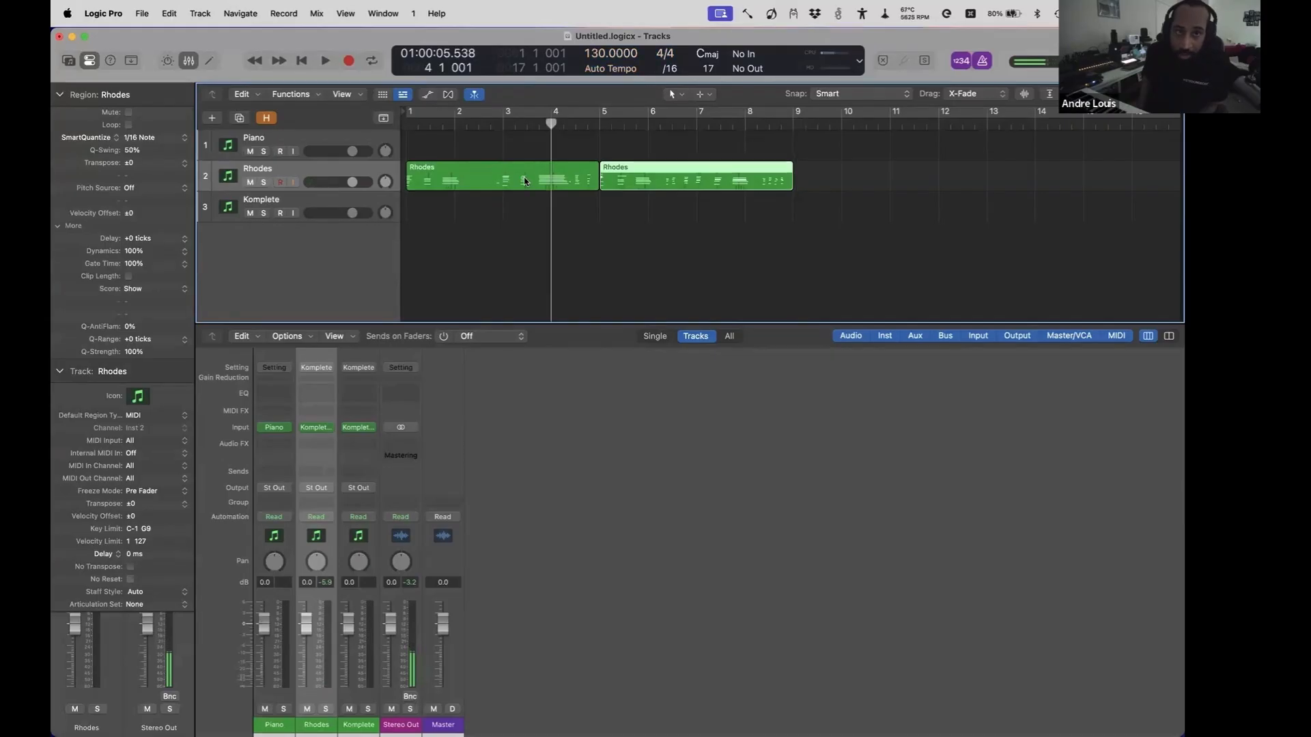
key("space")
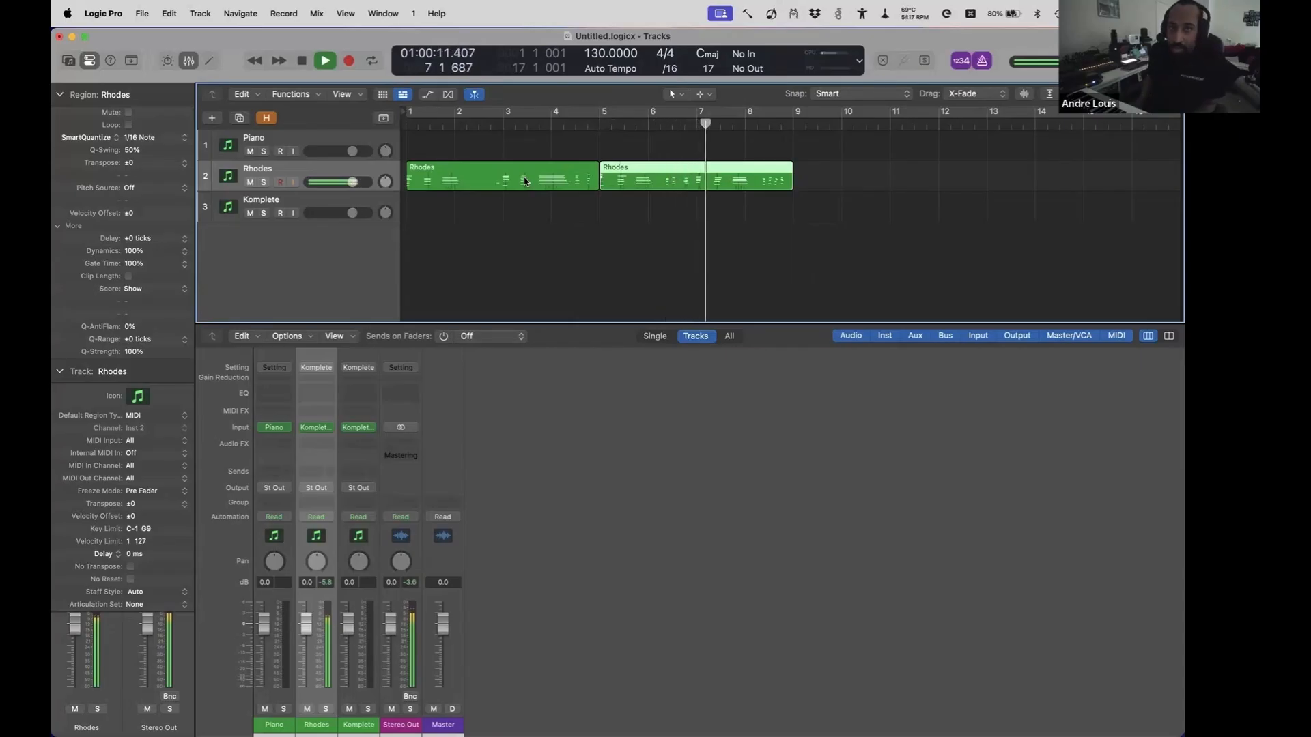
key("Down")
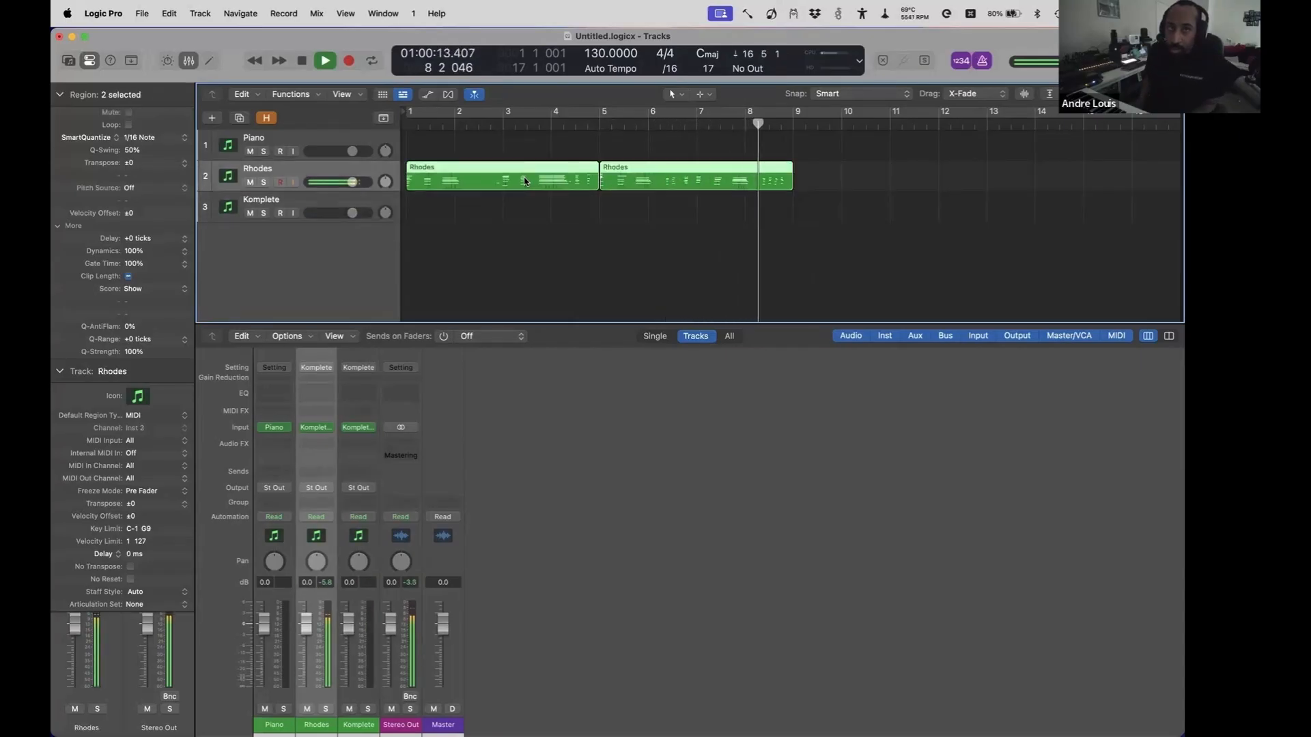
key("super+j")
key("space")
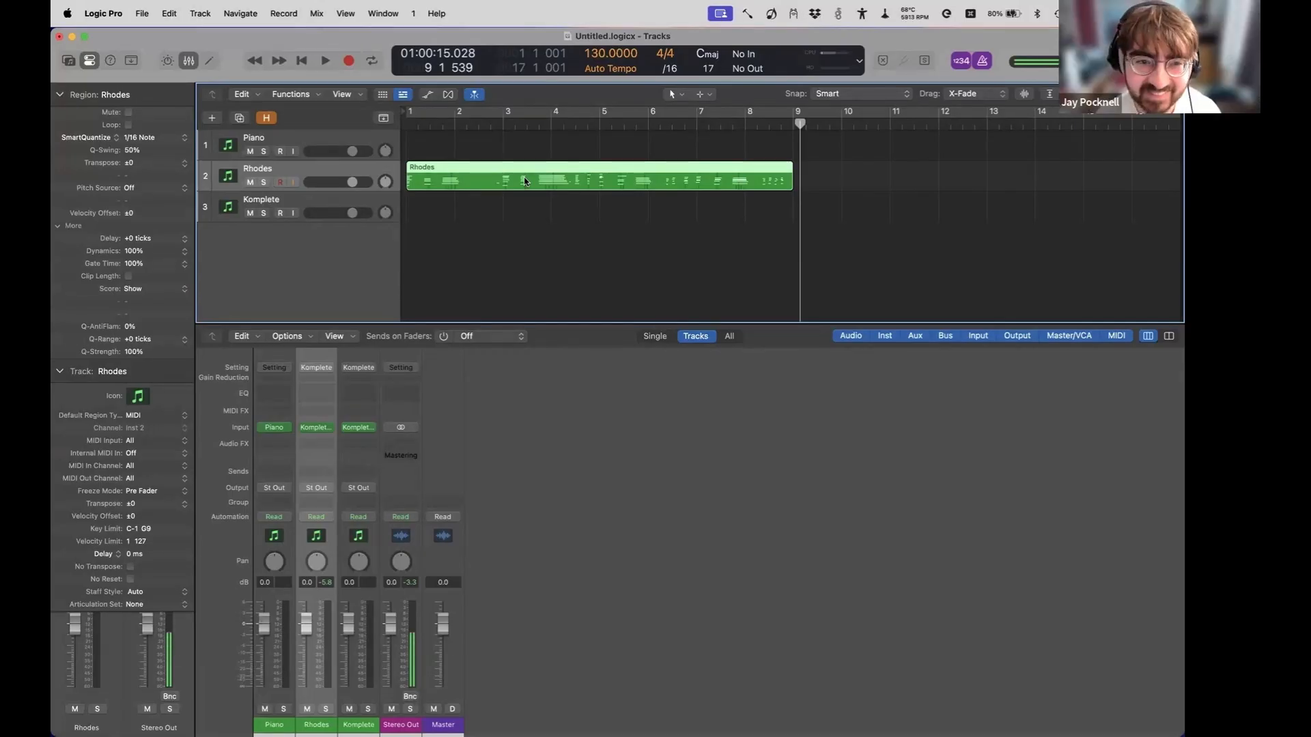
- Review the joined Rhodes part by playing it from bar 4 and moving forward through it
key("comma")
key("comma")
key("comma")
key("comma")
key("comma")
key("comma")
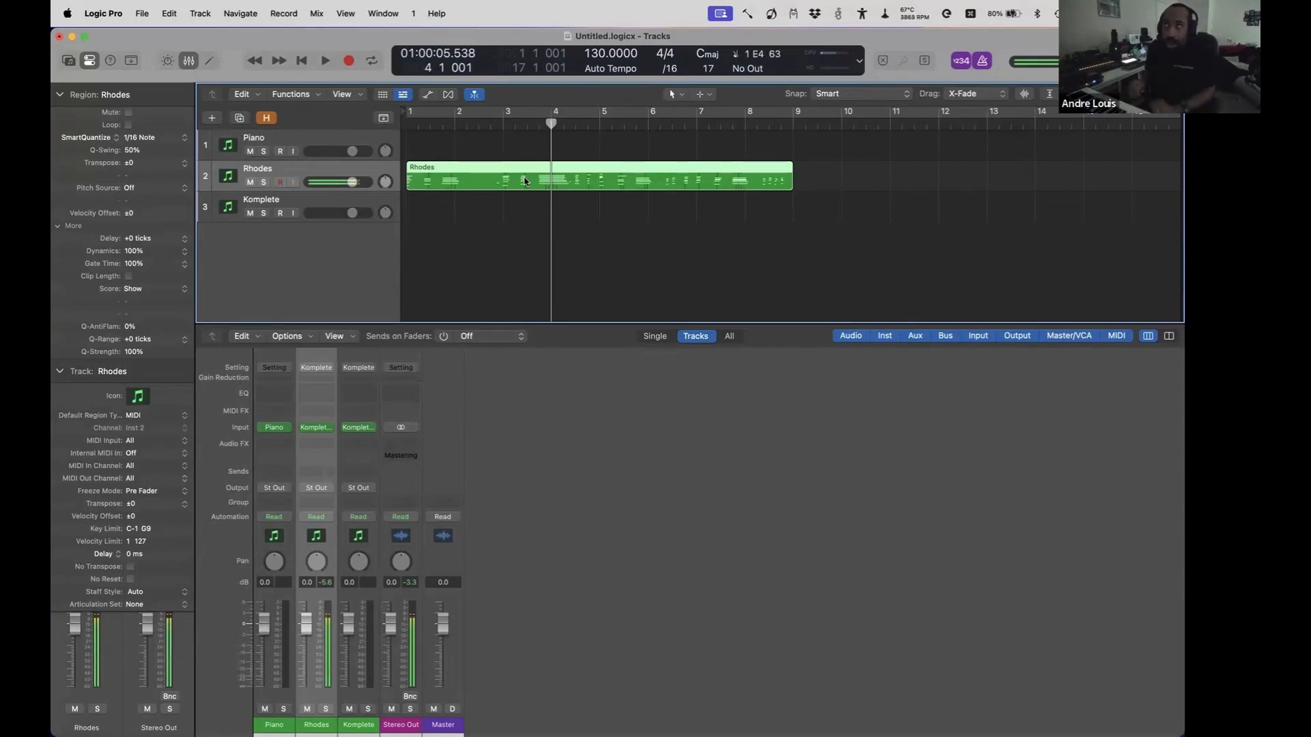
key("space")
key("space")
key("period")
key("period")
key("space")
key("space")
- Play a second Rhodes section from bar 9 to bar 17 during playback and capture it as a recording
key("period")
key("period")
key("period")
key("comma")
key("space")
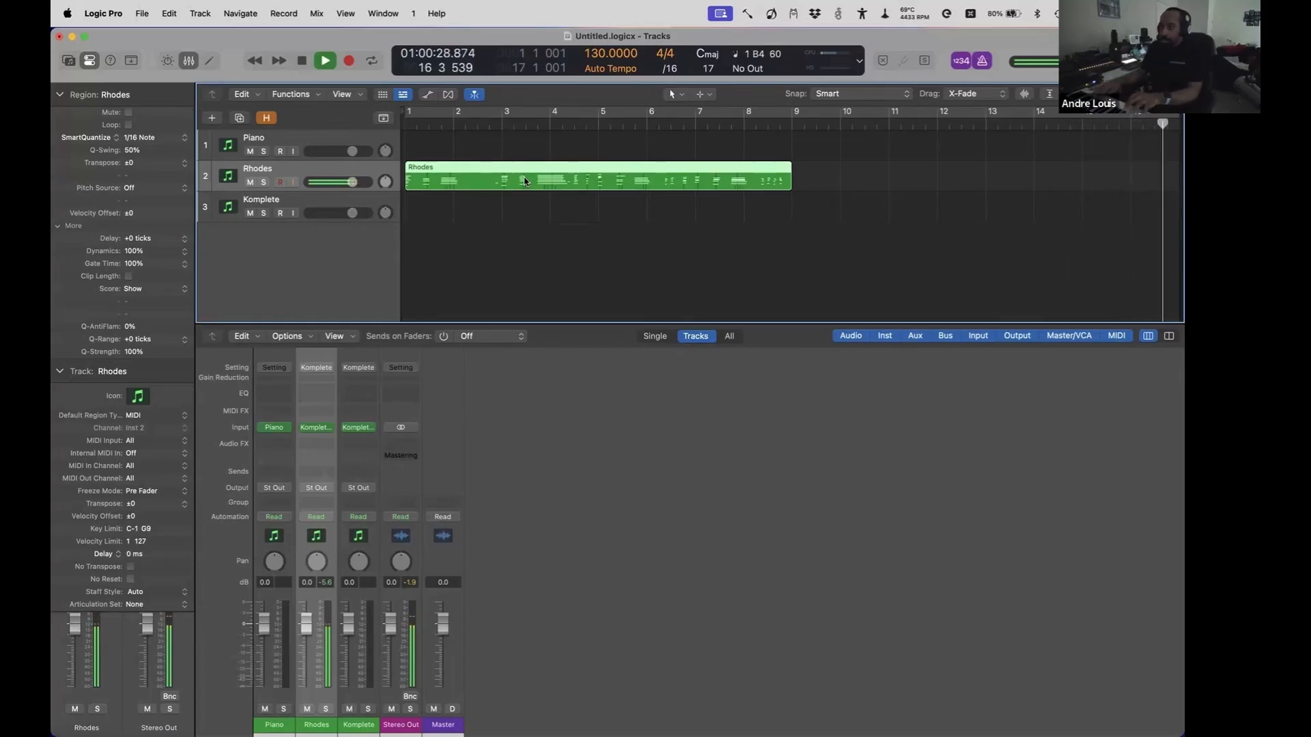
key("v")
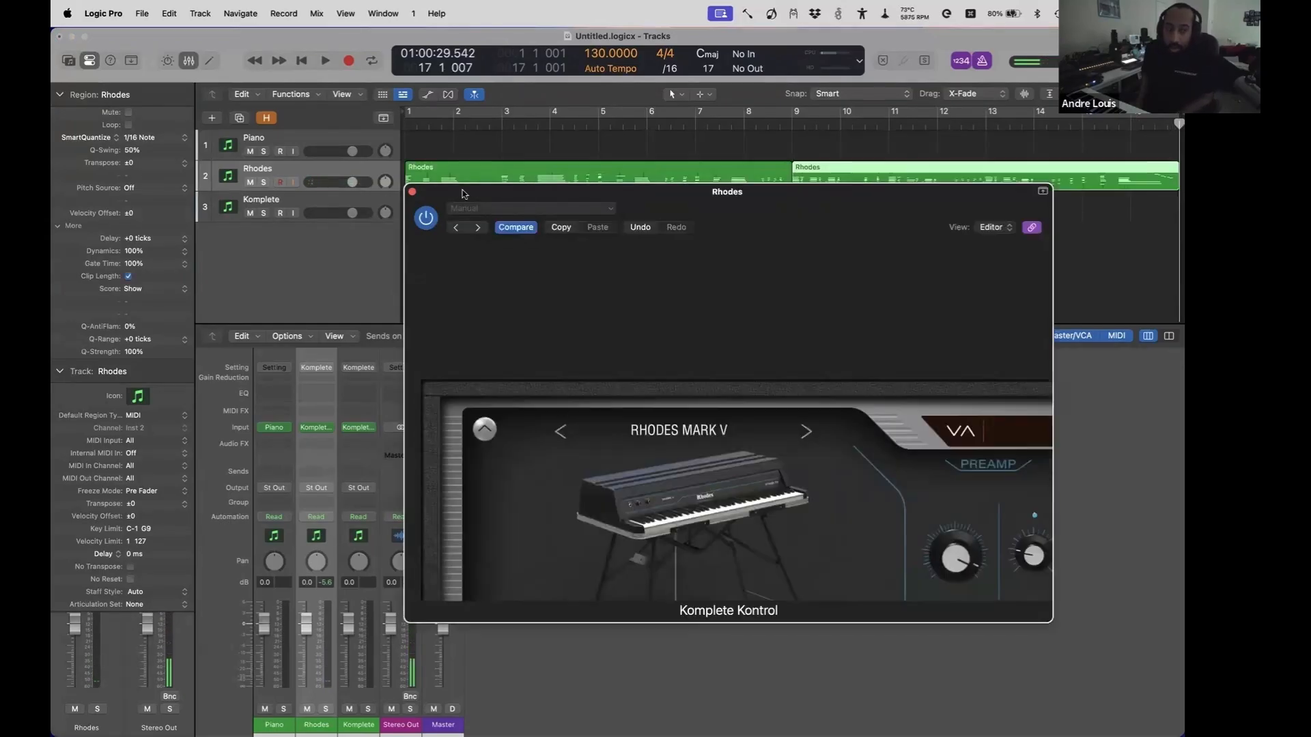
key("super+w")
- Play back the newly captured Rhodes section, starting at bar 8
key("shift+comma")
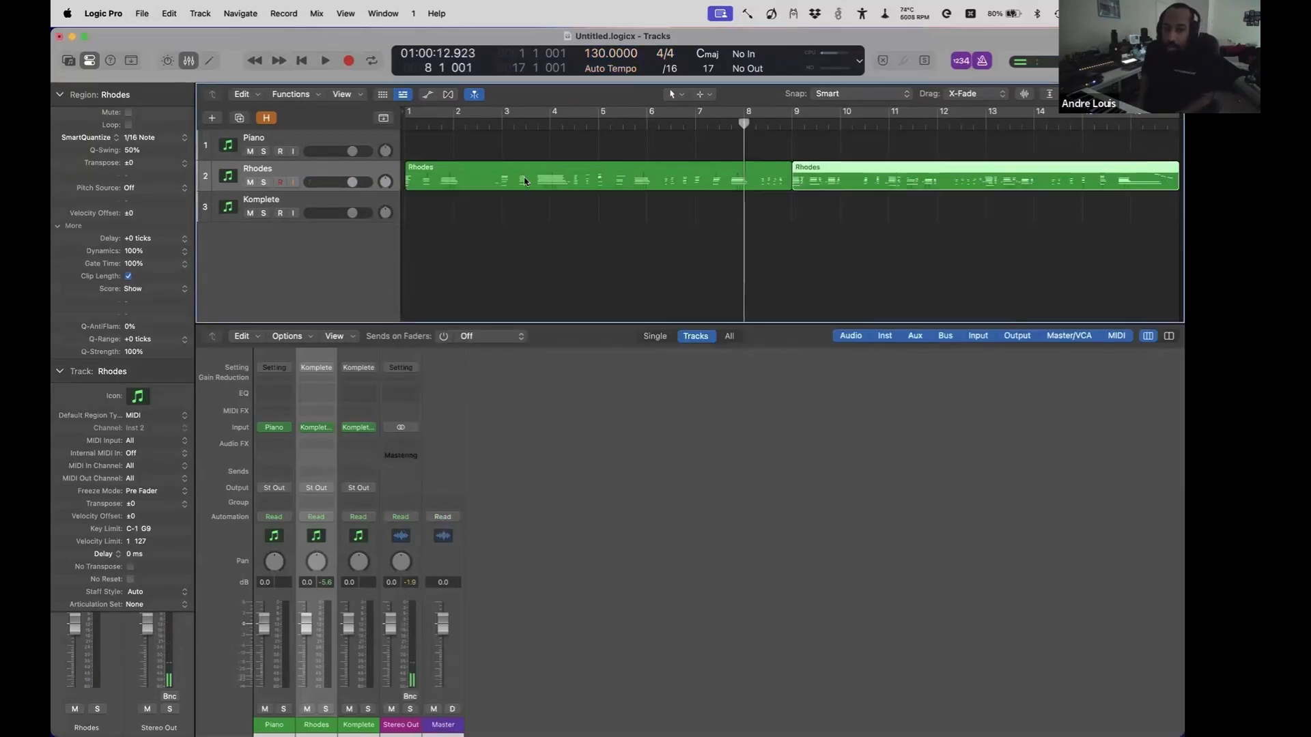
key("space")
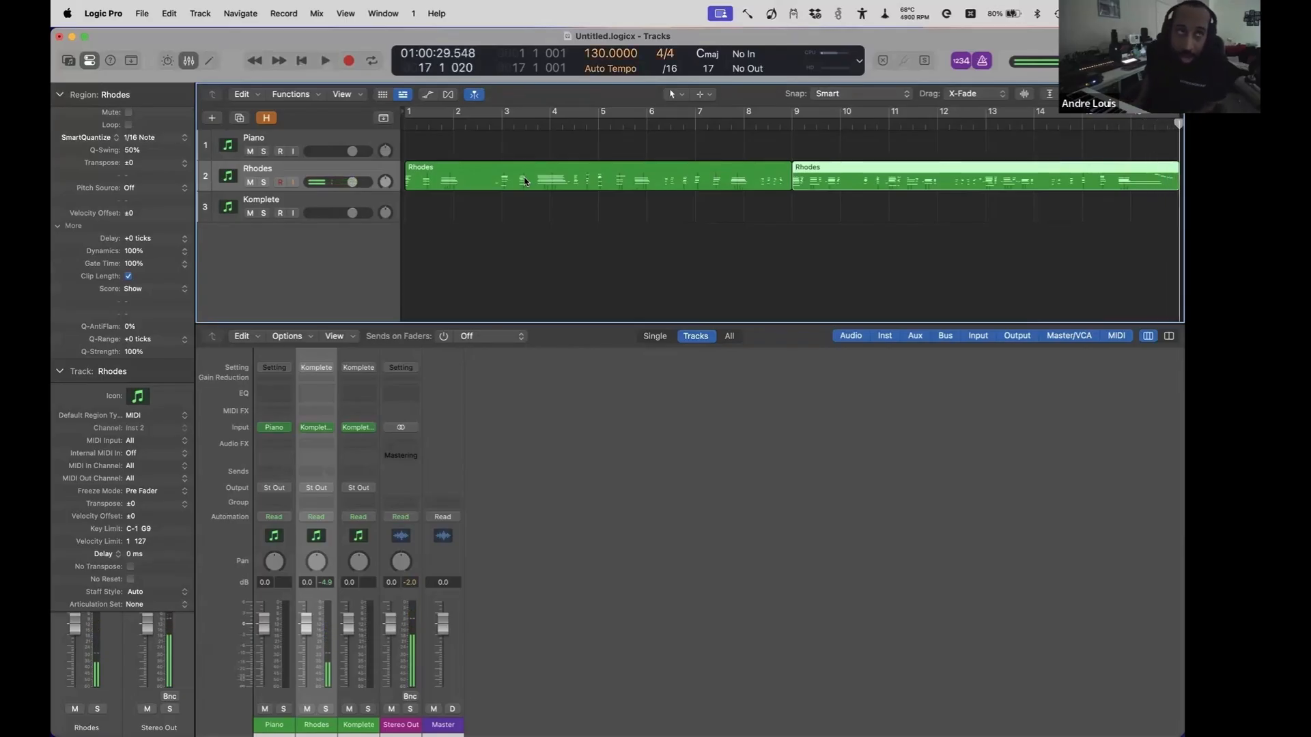
- Save the project in the Logic folder under the name Sound Without Sight
key("super+s")
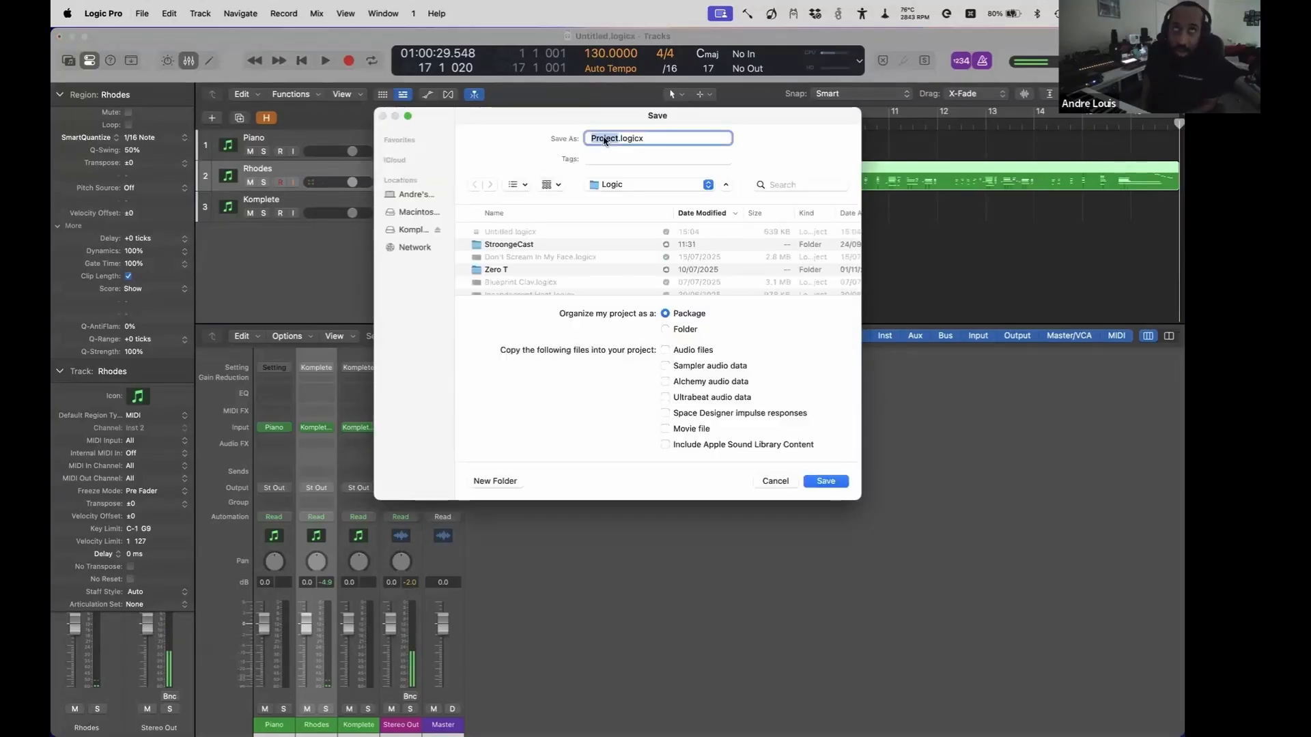
type("Sound Without S")
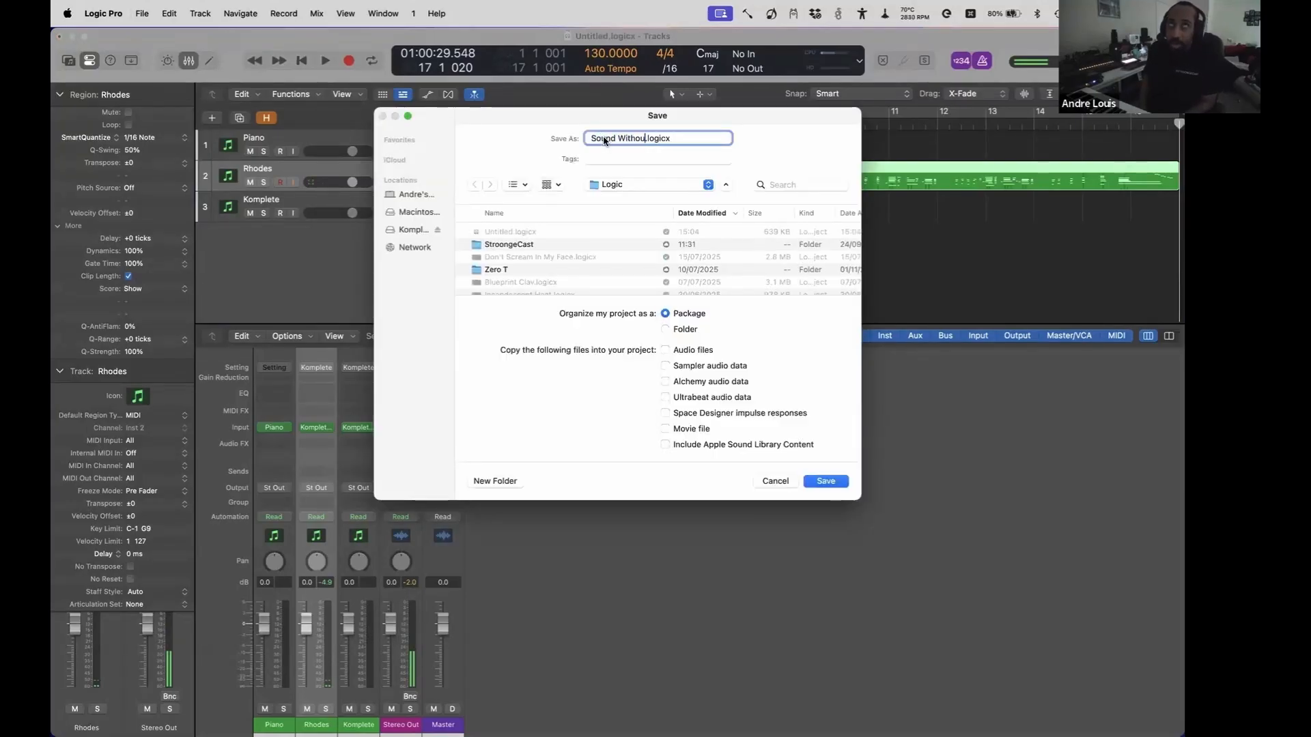
type("ight")
key("Return")
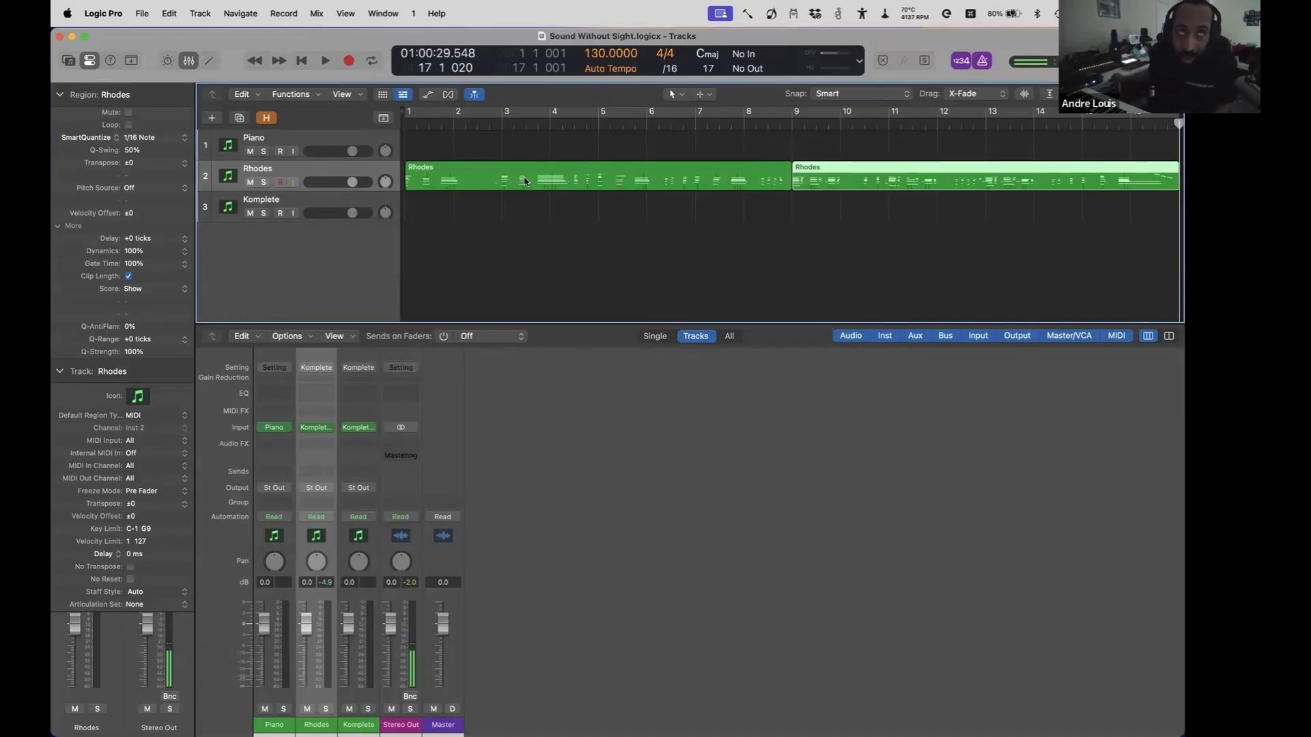
- Duplicate the Komplete track below Rhodes and rename the new track Drums
key("Down")
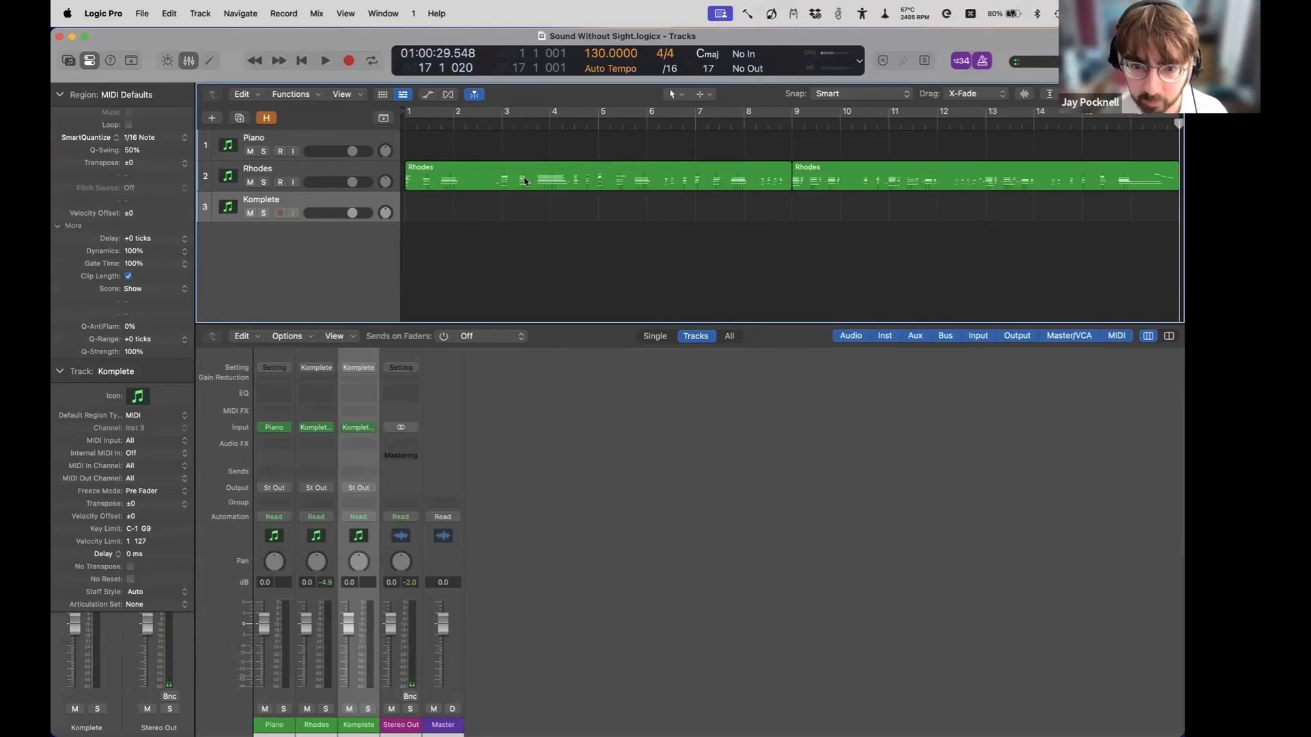
key("super+d")
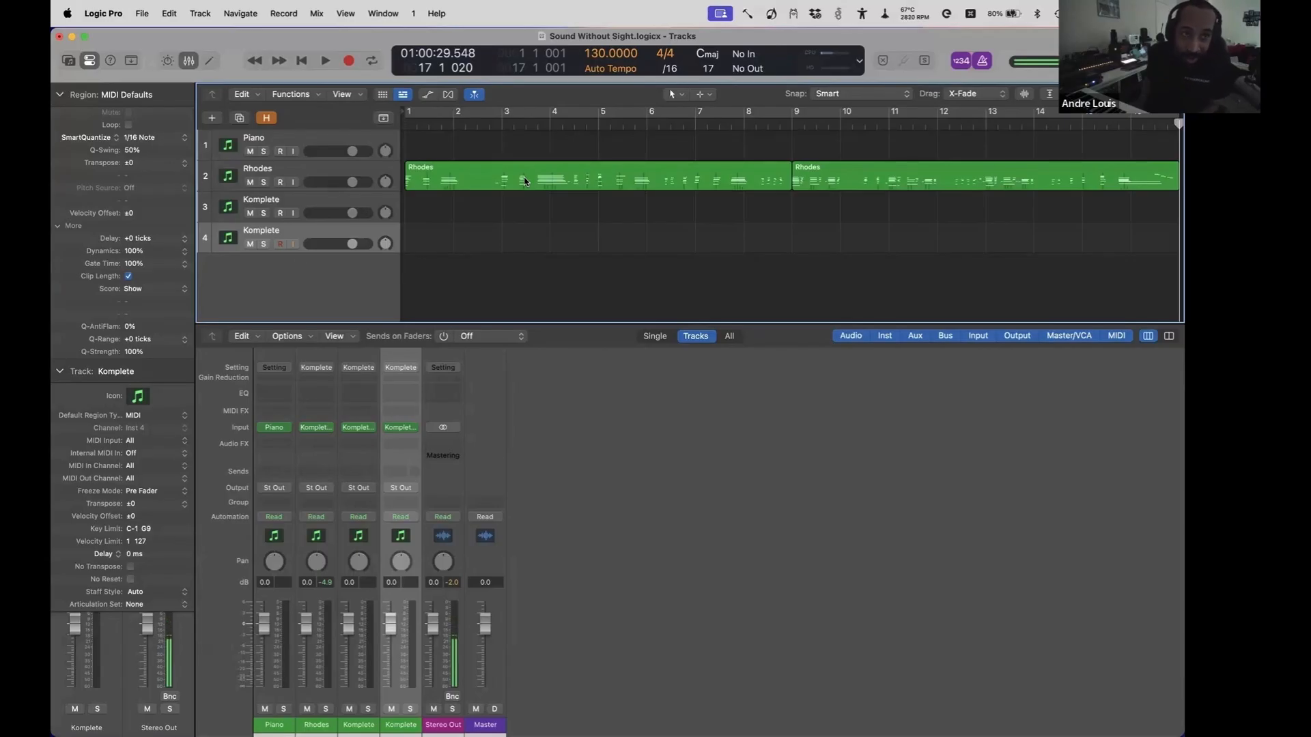
key("shift+Return")
type("Drums")
key("Return")
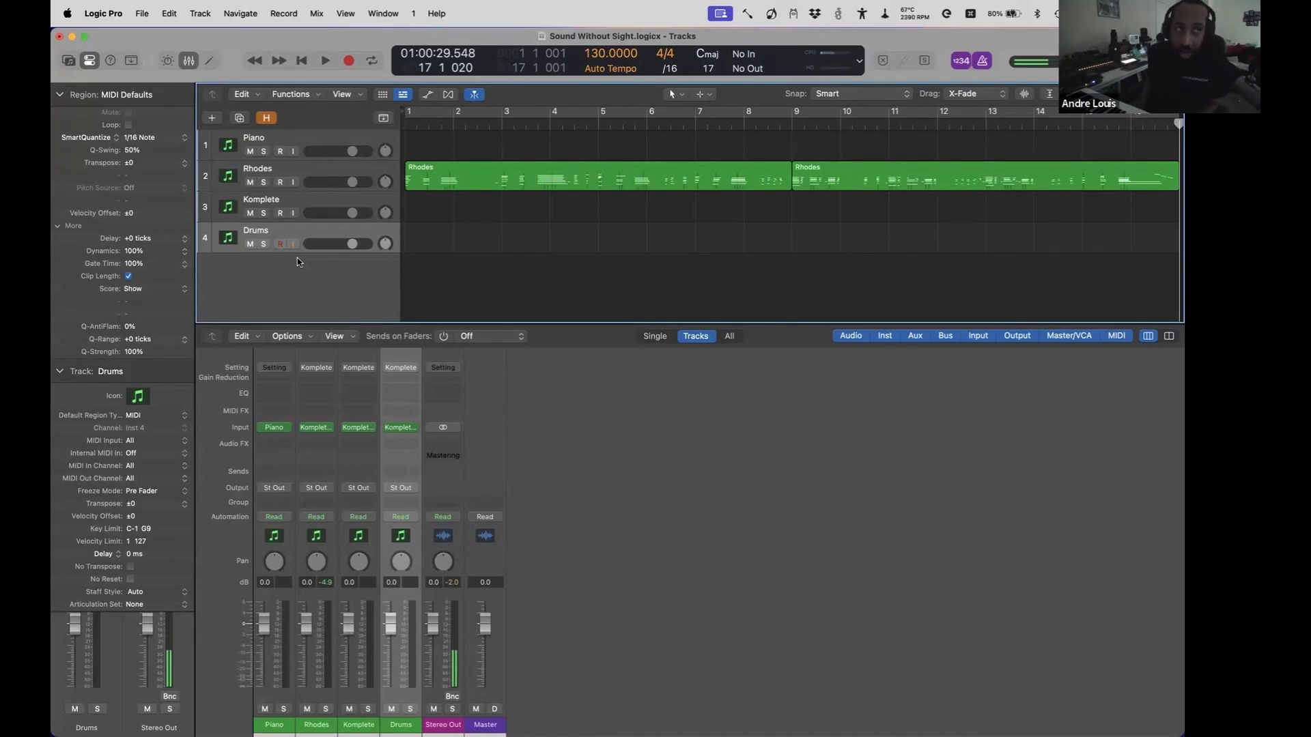
- Open the MIDI section of the project settings
key("alt+p")
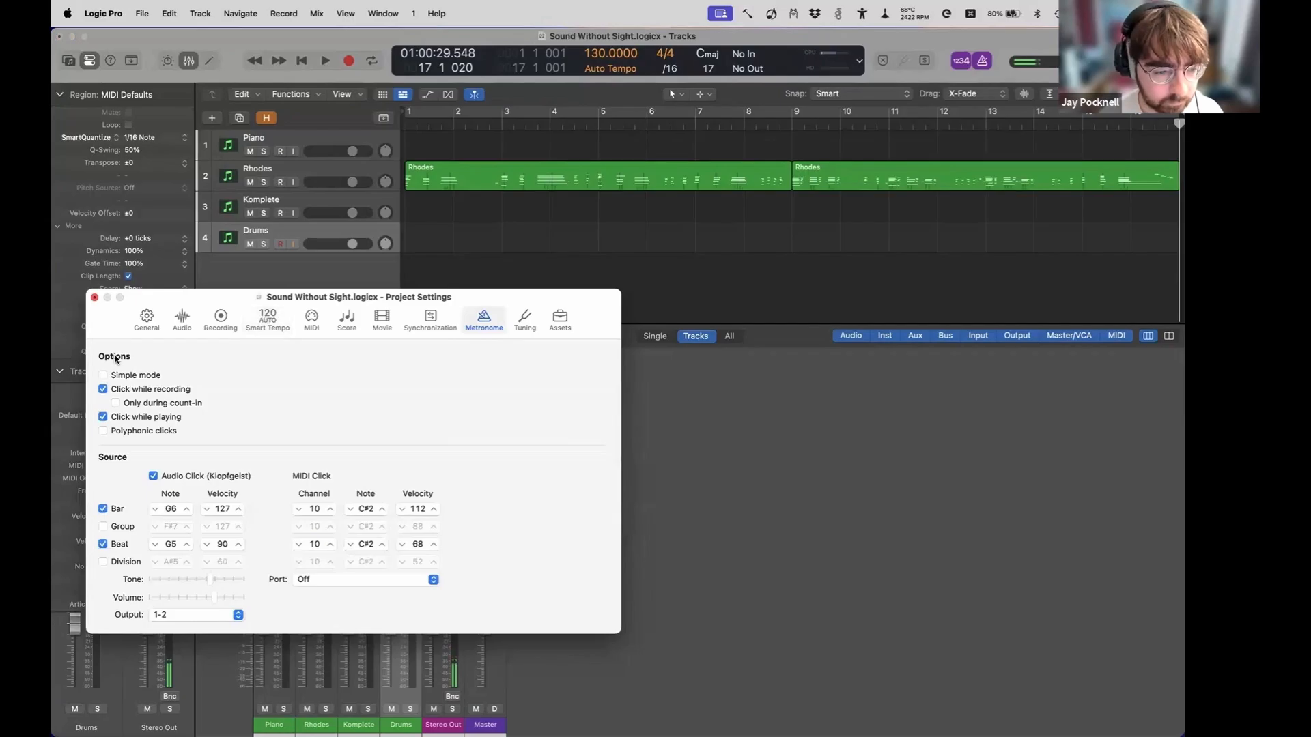
key("ctrl+alt+Right")
key("ctrl+alt+Right")
key("ctrl+alt+Right")
key("ctrl+alt+Right")
key("ctrl+alt+Right")
key("ctrl+alt+Left")
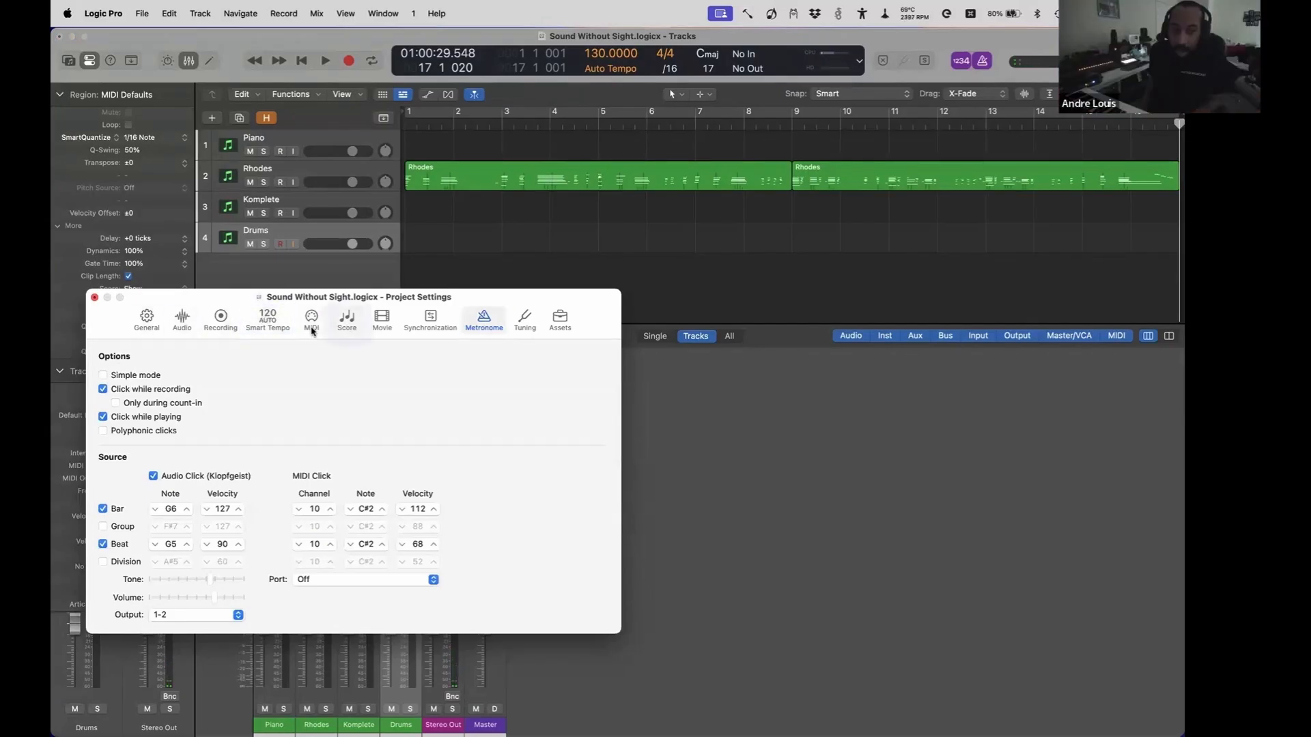
key("ctrl+alt+space")
- Turn on the Aftertouch option in the MIDI input filter and close the project settings
key("ctrl+alt+Down")
key("ctrl+alt+Right")
key("ctrl+alt+Left")
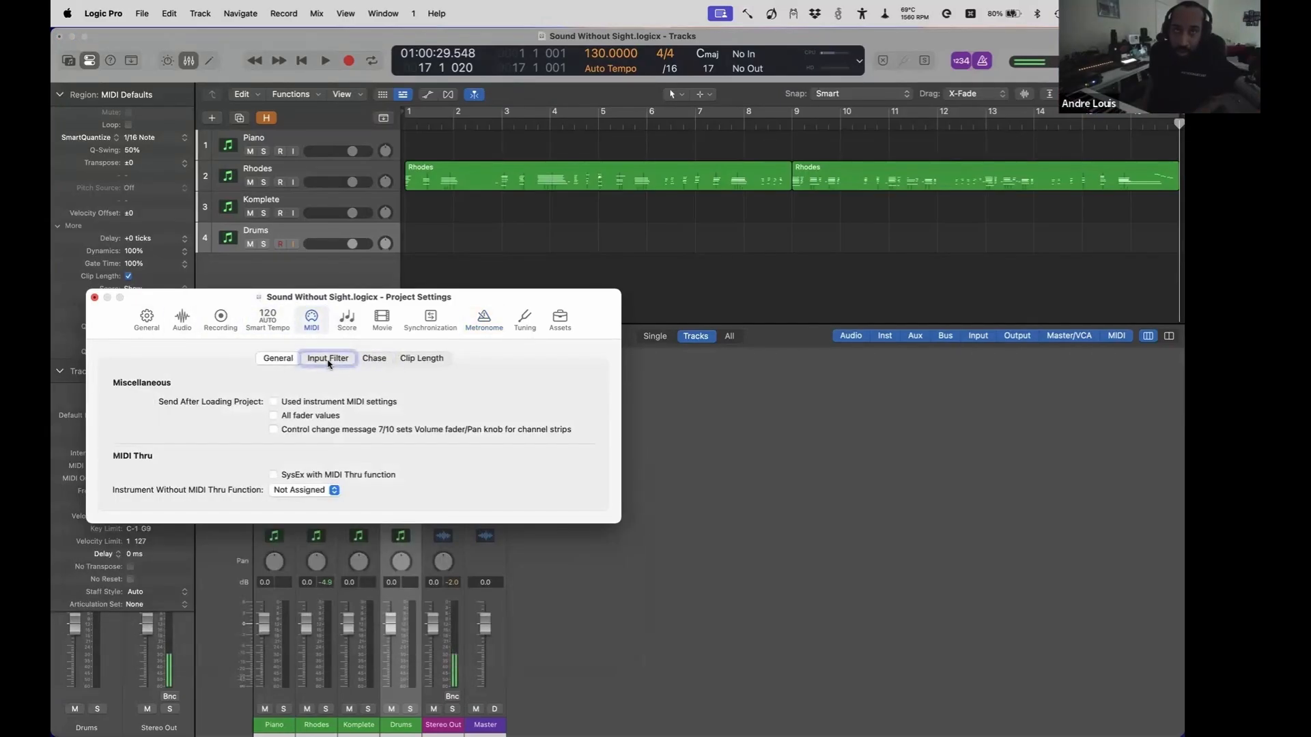
key("ctrl+alt+space")
key("ctrl+alt+Right")
key("ctrl+alt+Right")
key("ctrl+alt+Right")
key("ctrl+alt+Right")
key("ctrl+alt+Right")
key("ctrl+alt+Right")
key("ctrl+alt+Right")
key("ctrl+alt+Right")
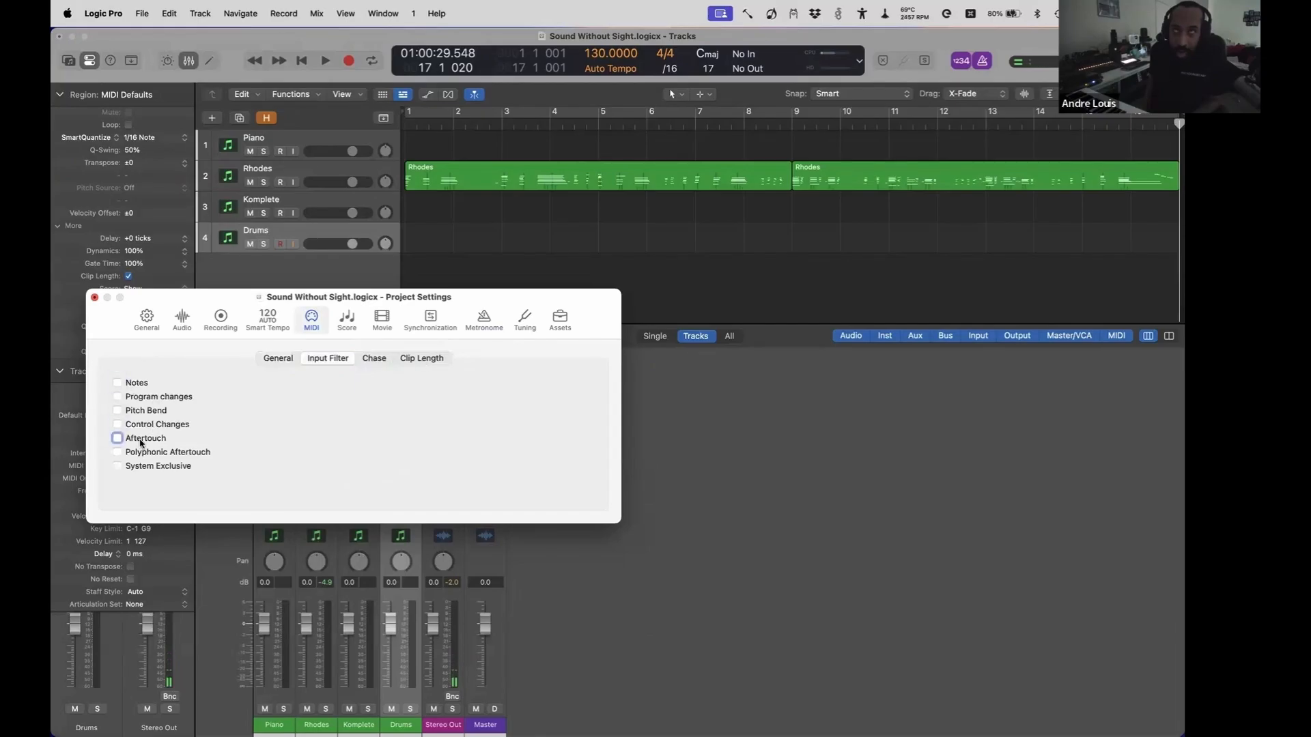
key("ctrl+alt+space")
key("super+w")
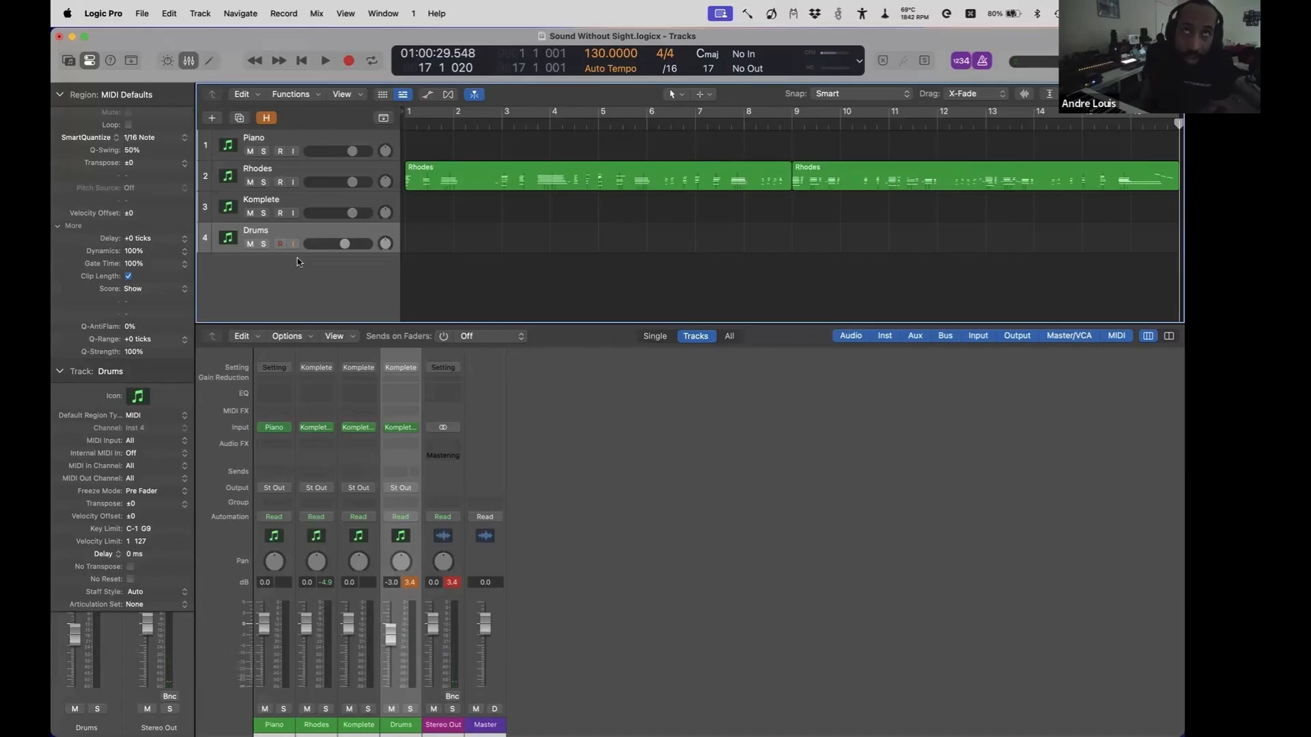
- Rehearse the drum part against the Rhodes by playing the song from bar 1
key("Return")
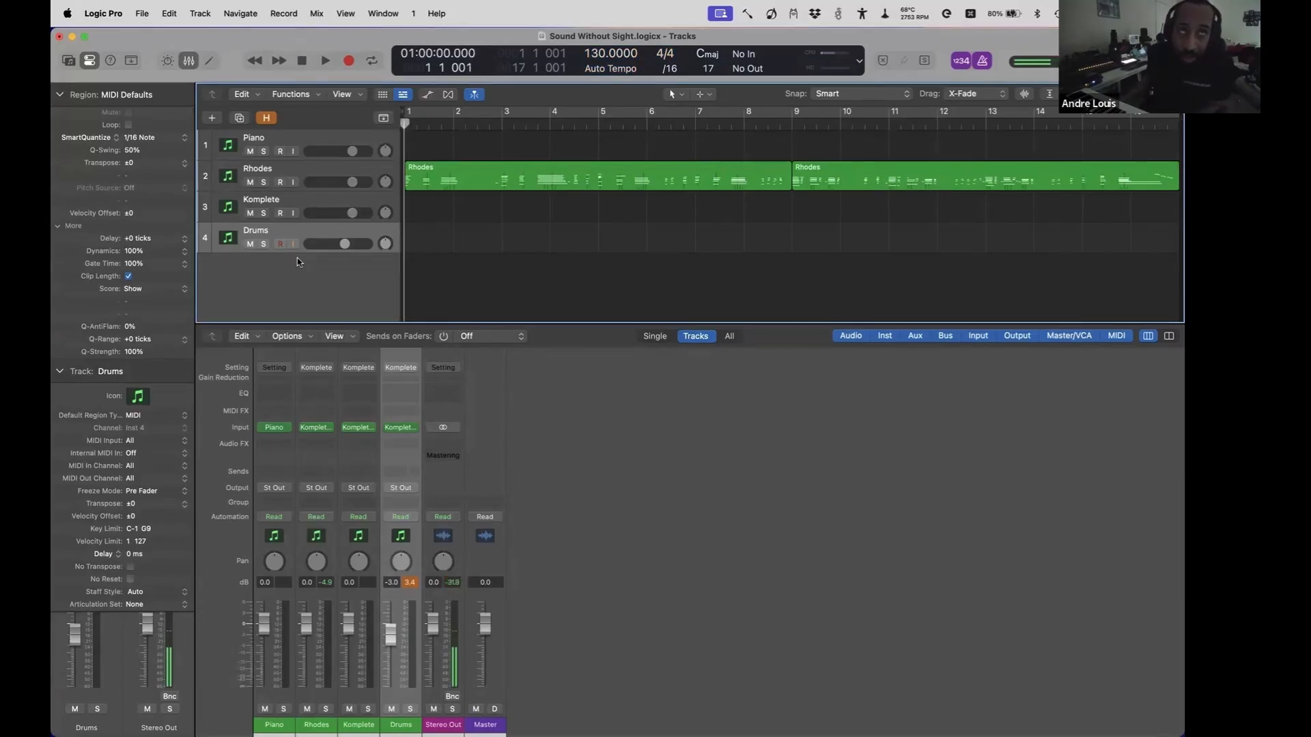
key("space")
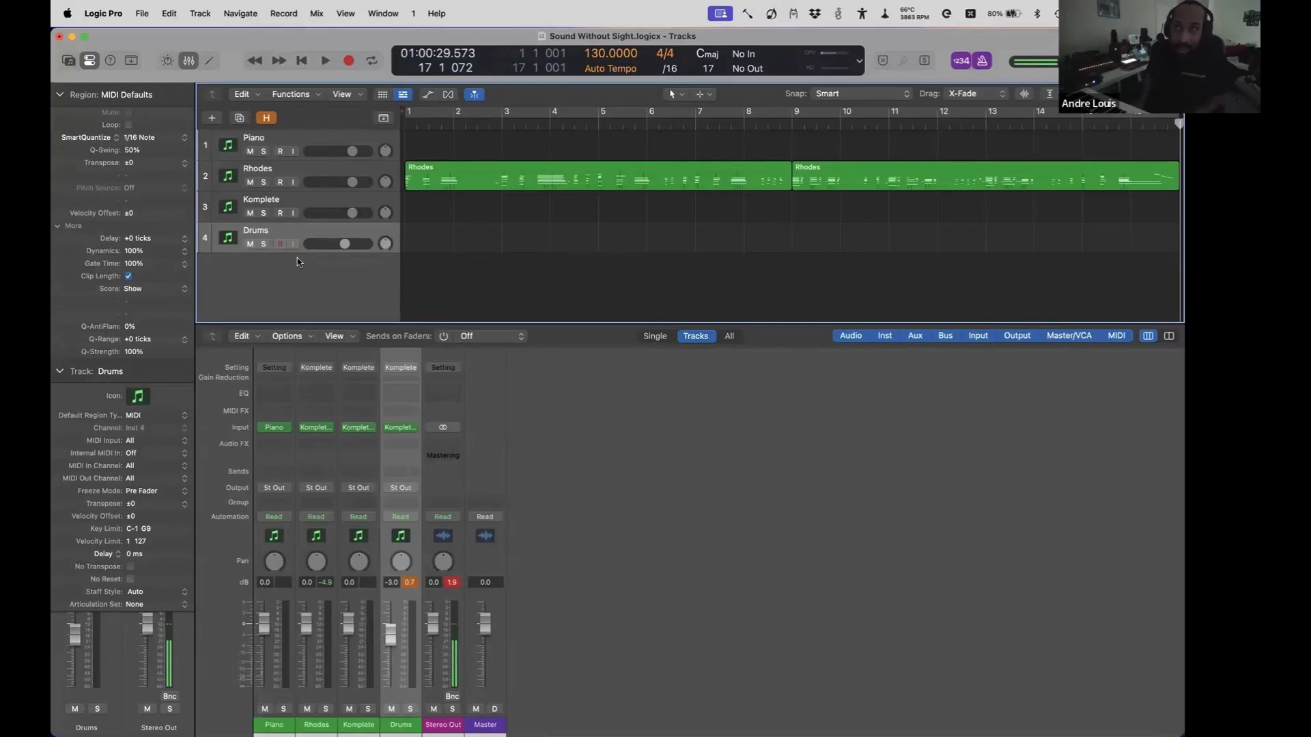
key("Return")
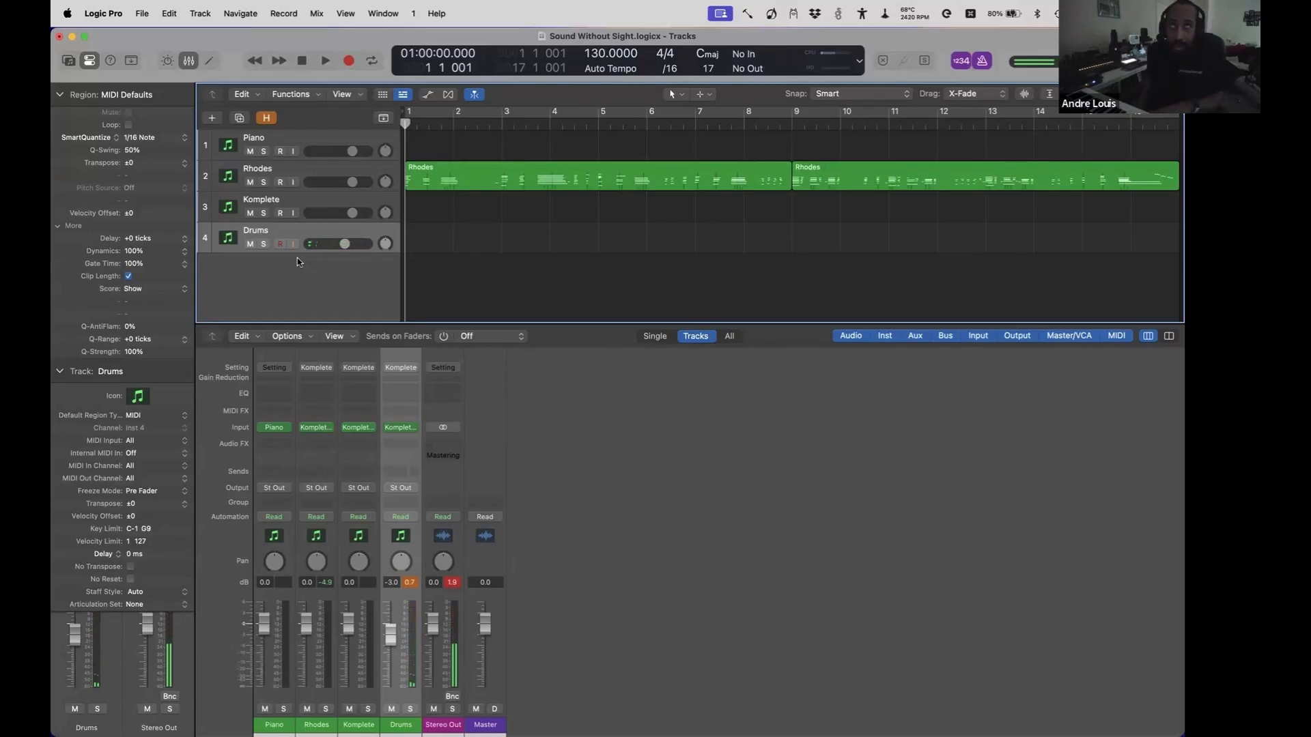
key("space")
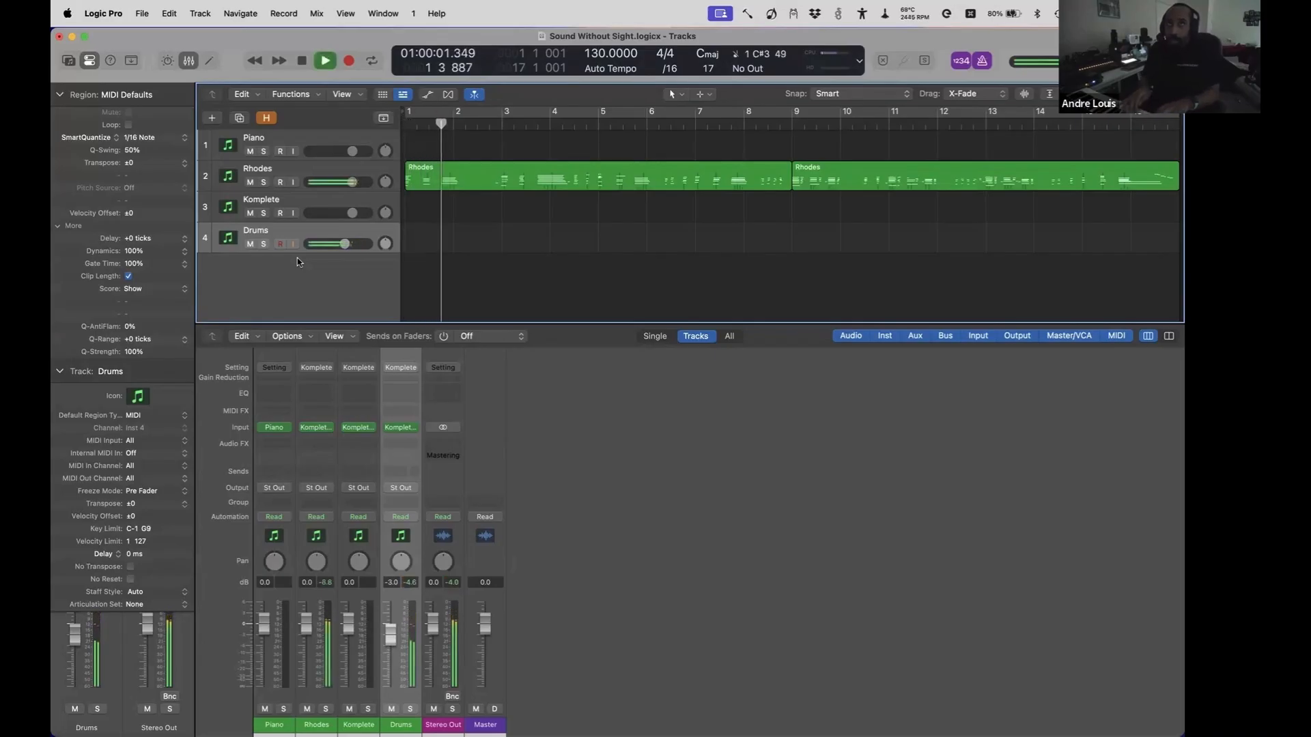
key("Return")
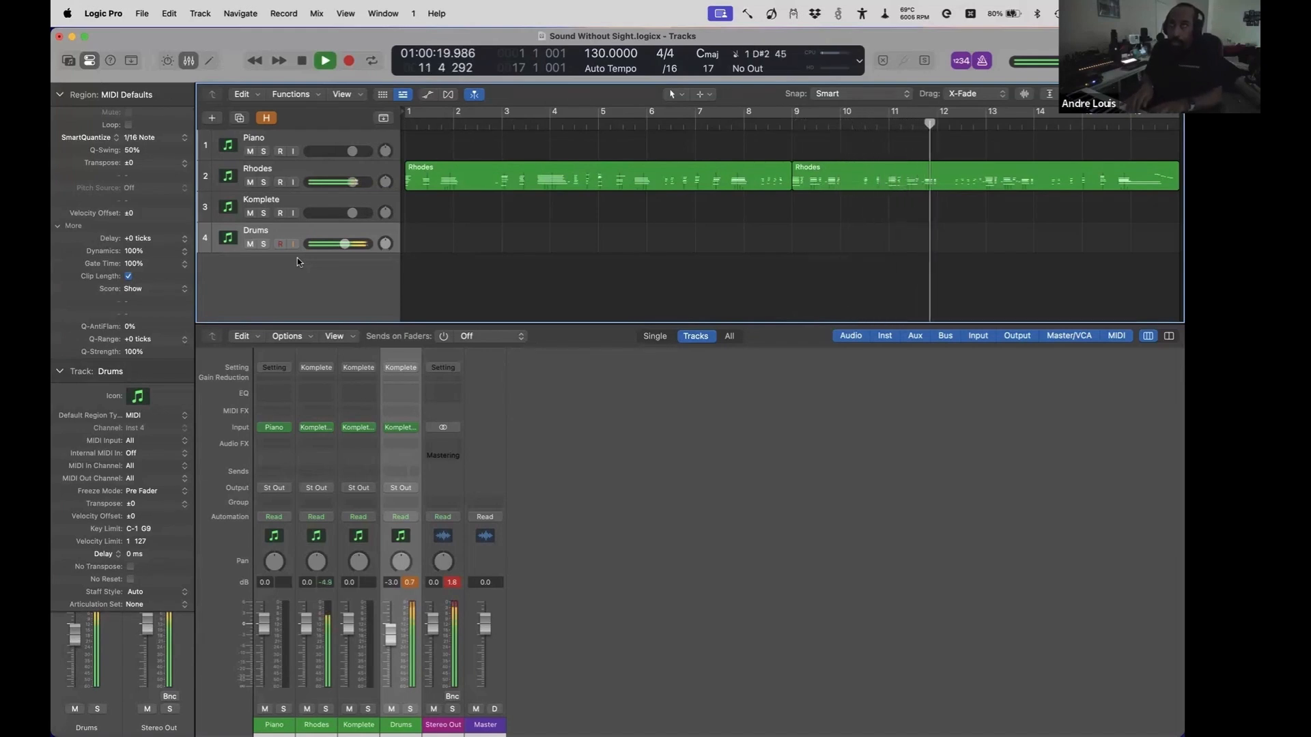
key("space")
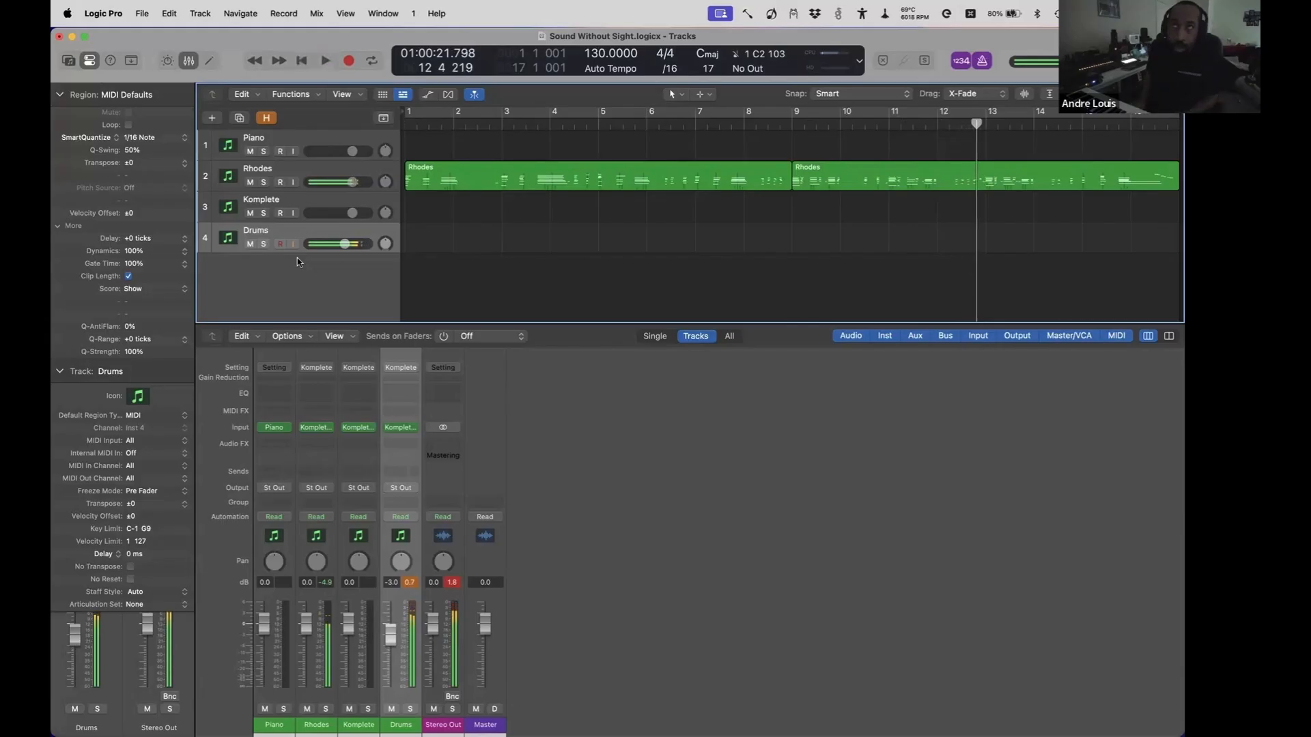
- Record the drum part on the Drums track from bar 1 to bar 17 and return to the start
key("Return")
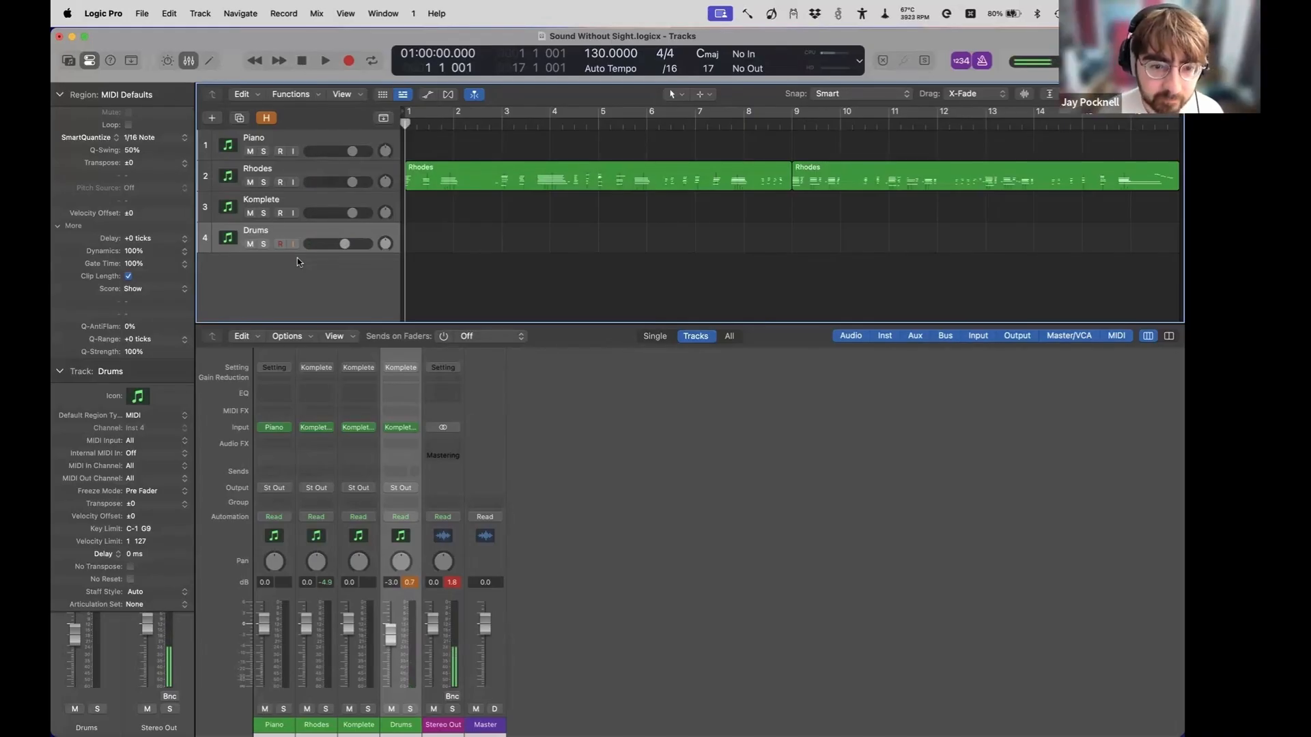
key("r")
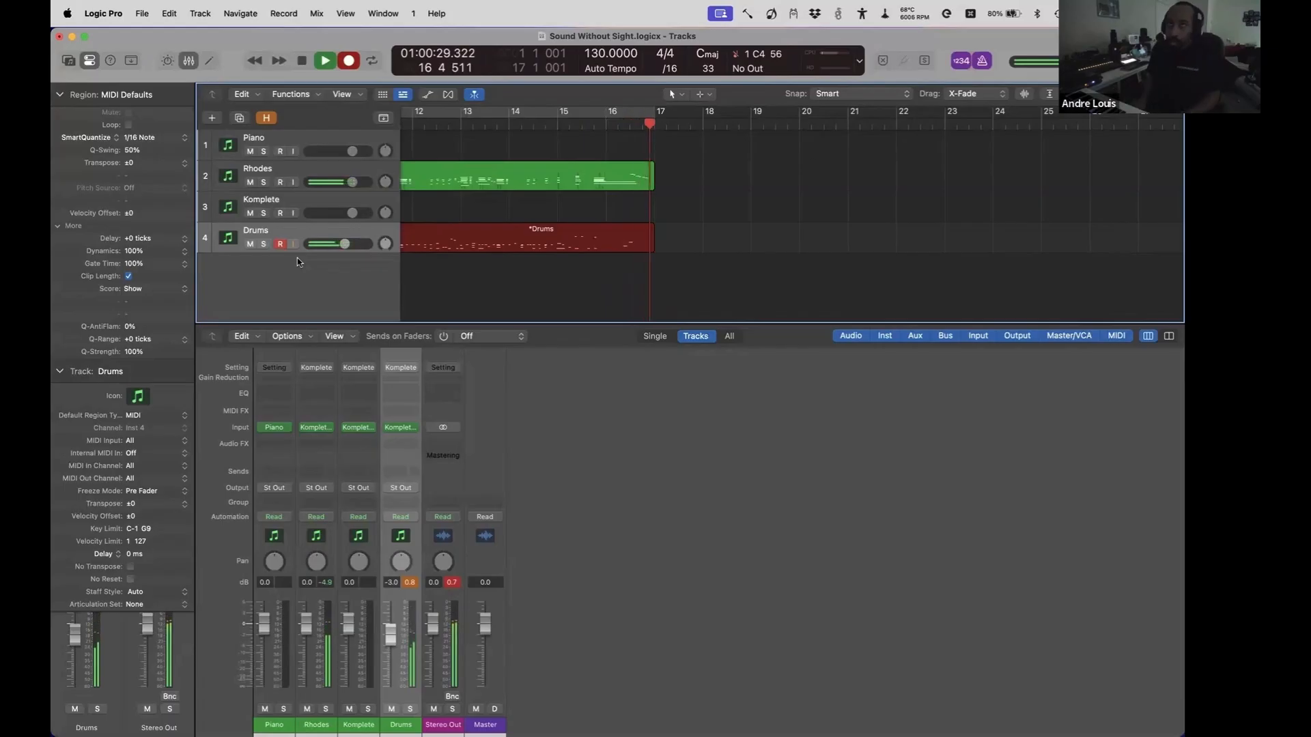
key("space")
key("Return")
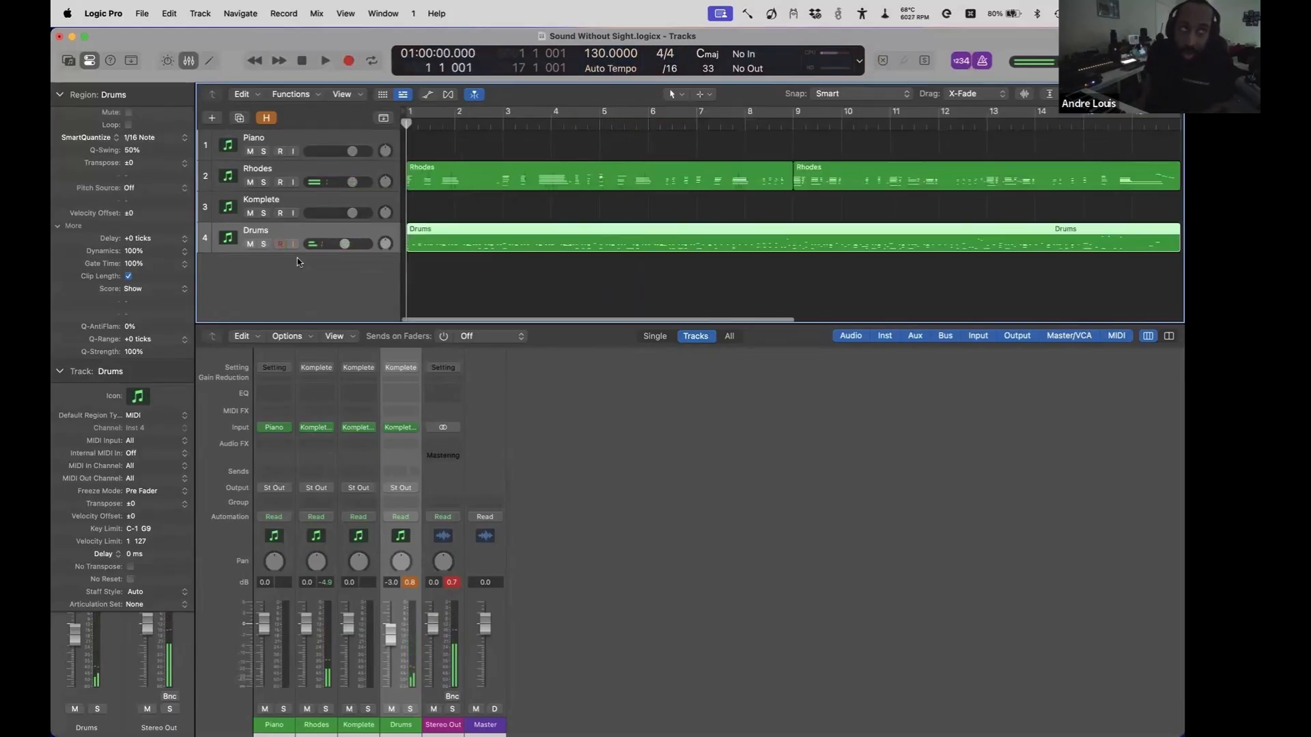
- Play back the recorded drums with the Rhodes from bar 1 to the end at bar 17
key("space")
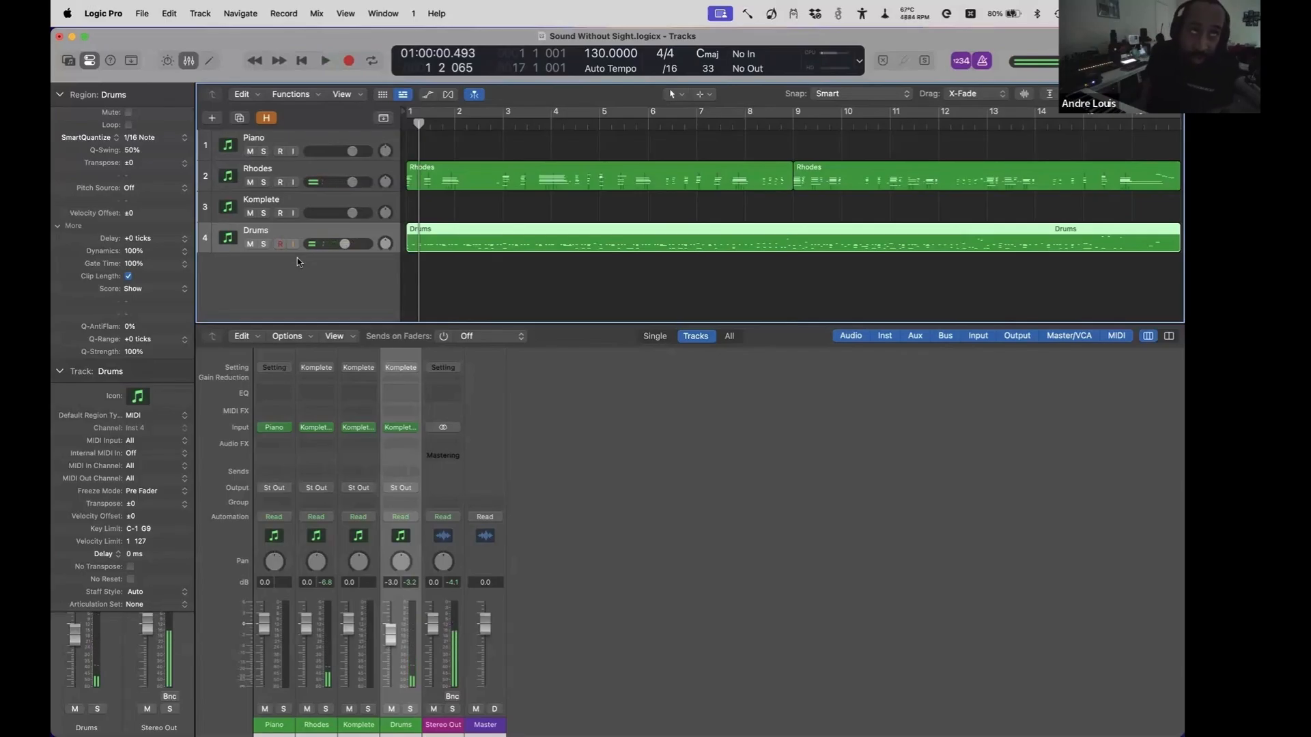
key("Return")
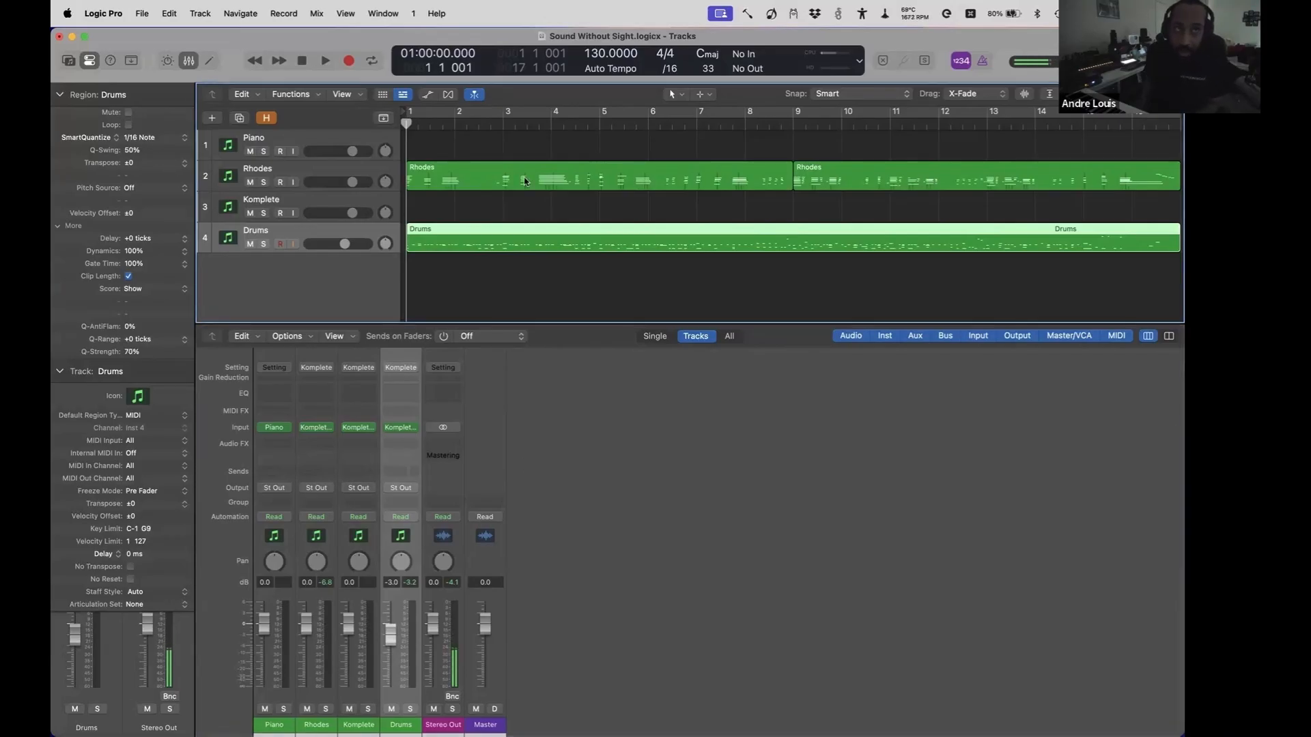
key("space")
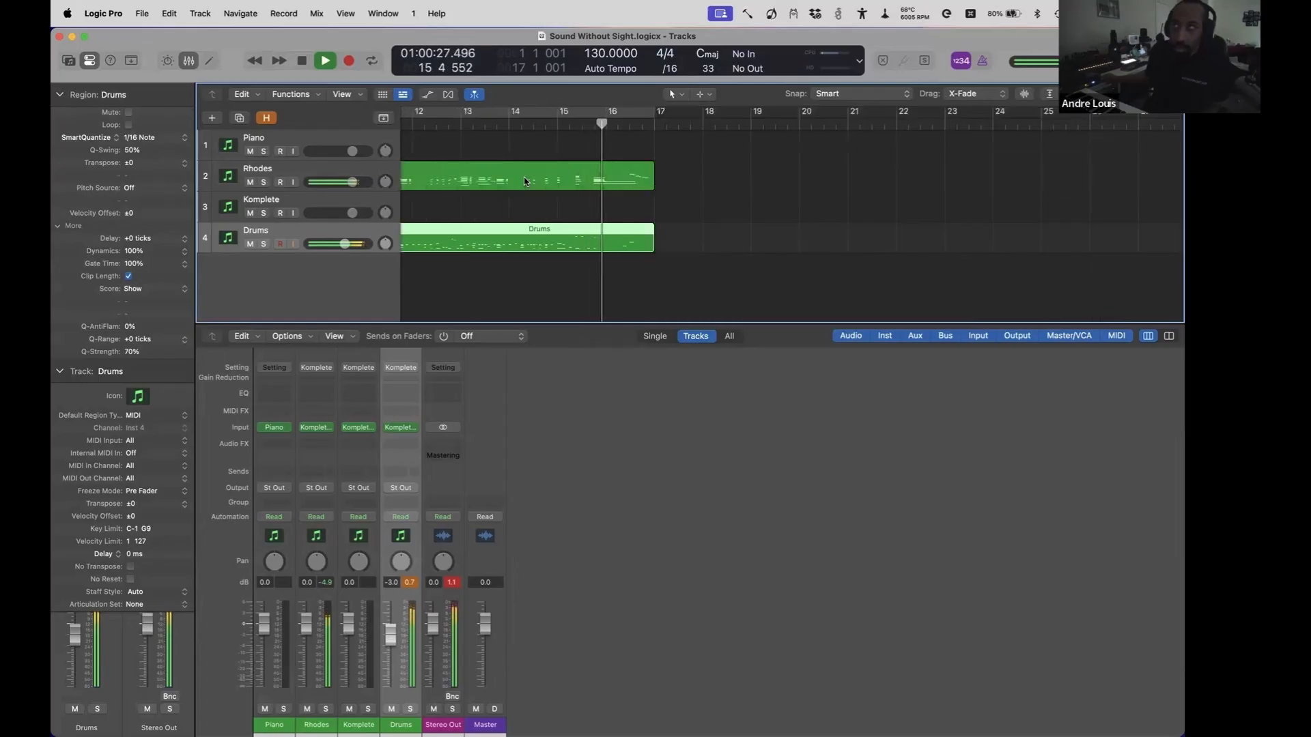
key("space")
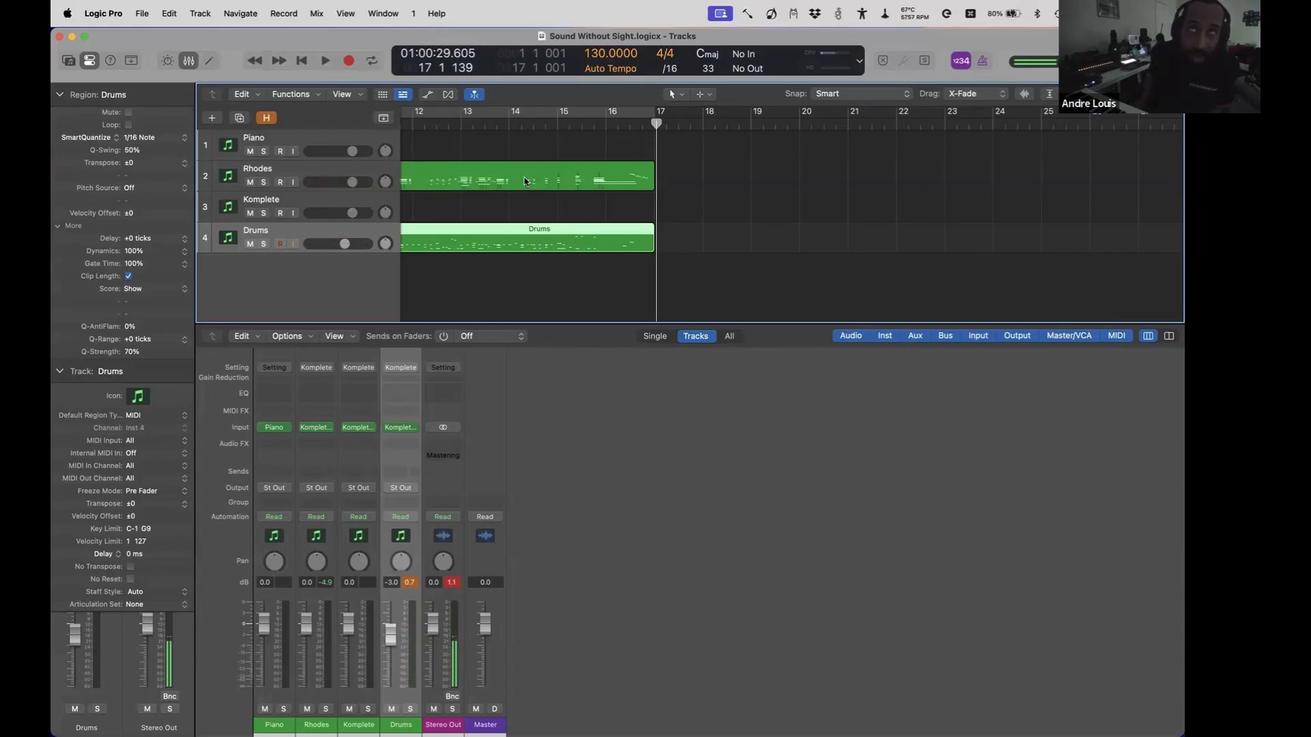
- Split the Drums region just before bar 5, at 4 4 909, and select its first part
key("Up")
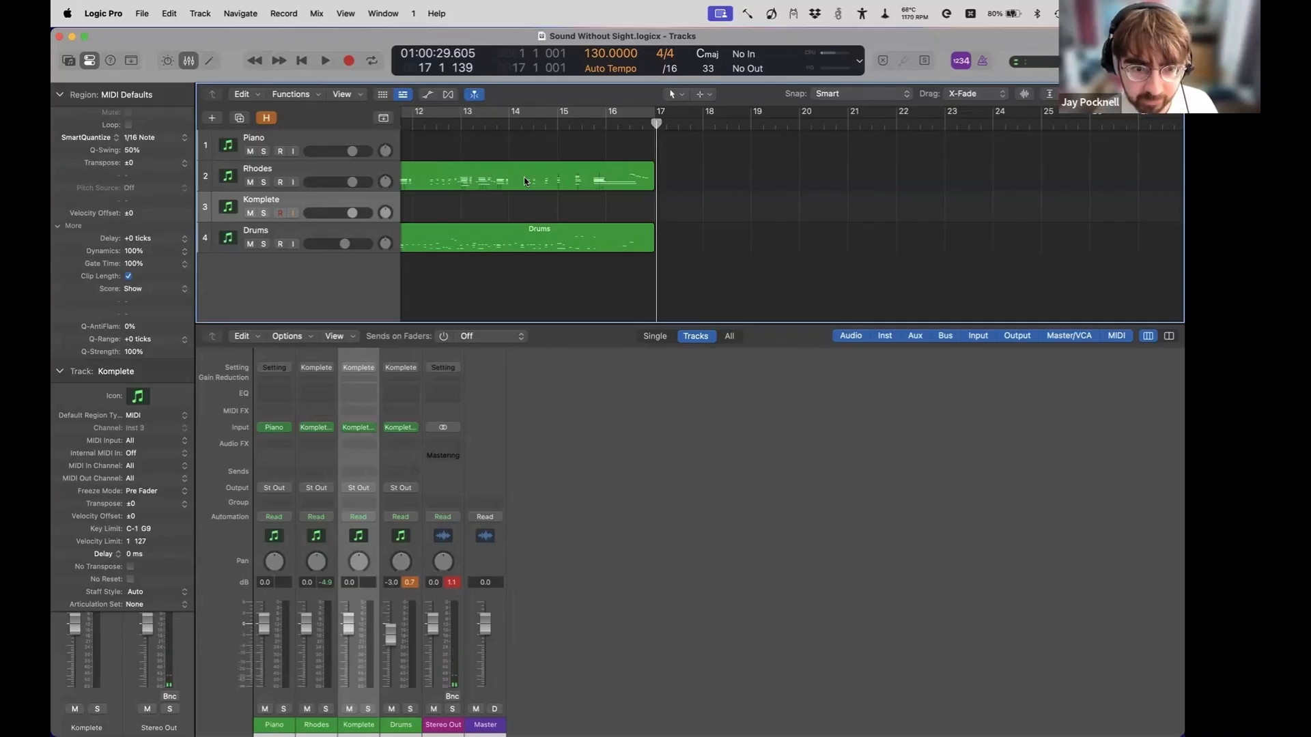
key("Down")
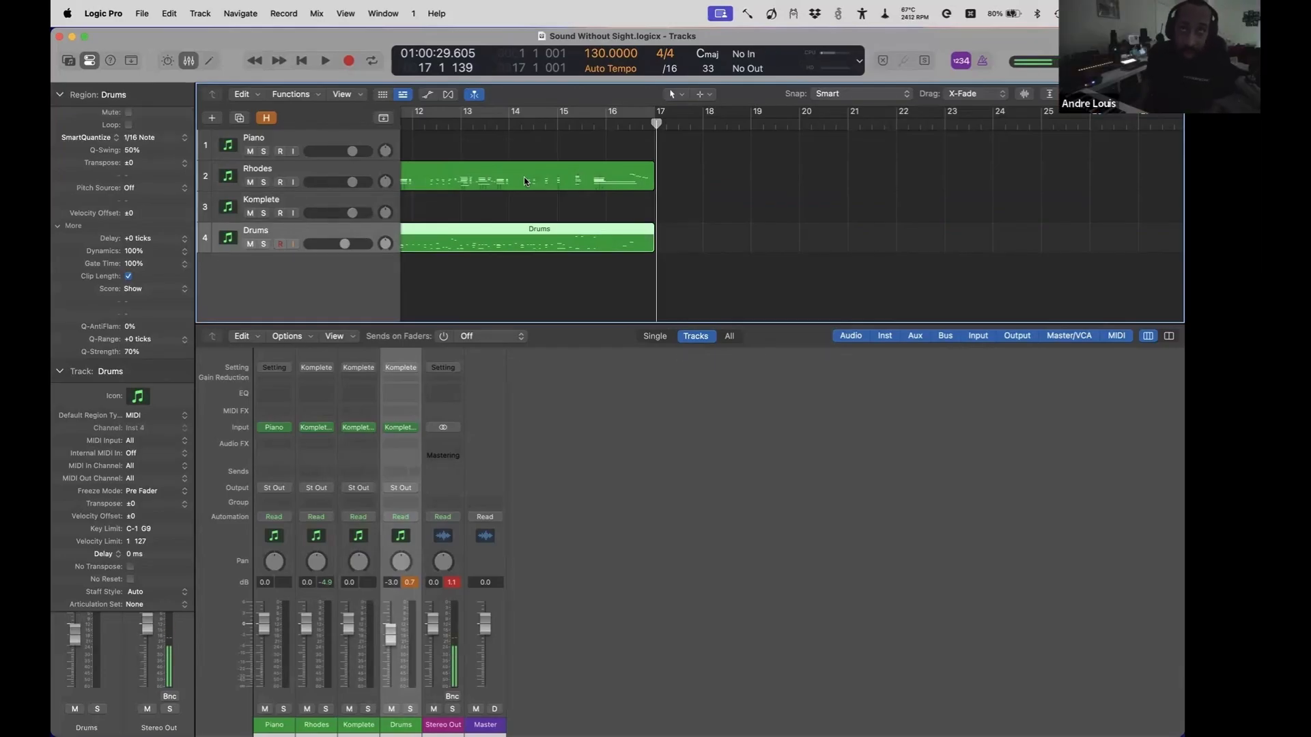
key("Return")
key("period")
key("period")
key("period")
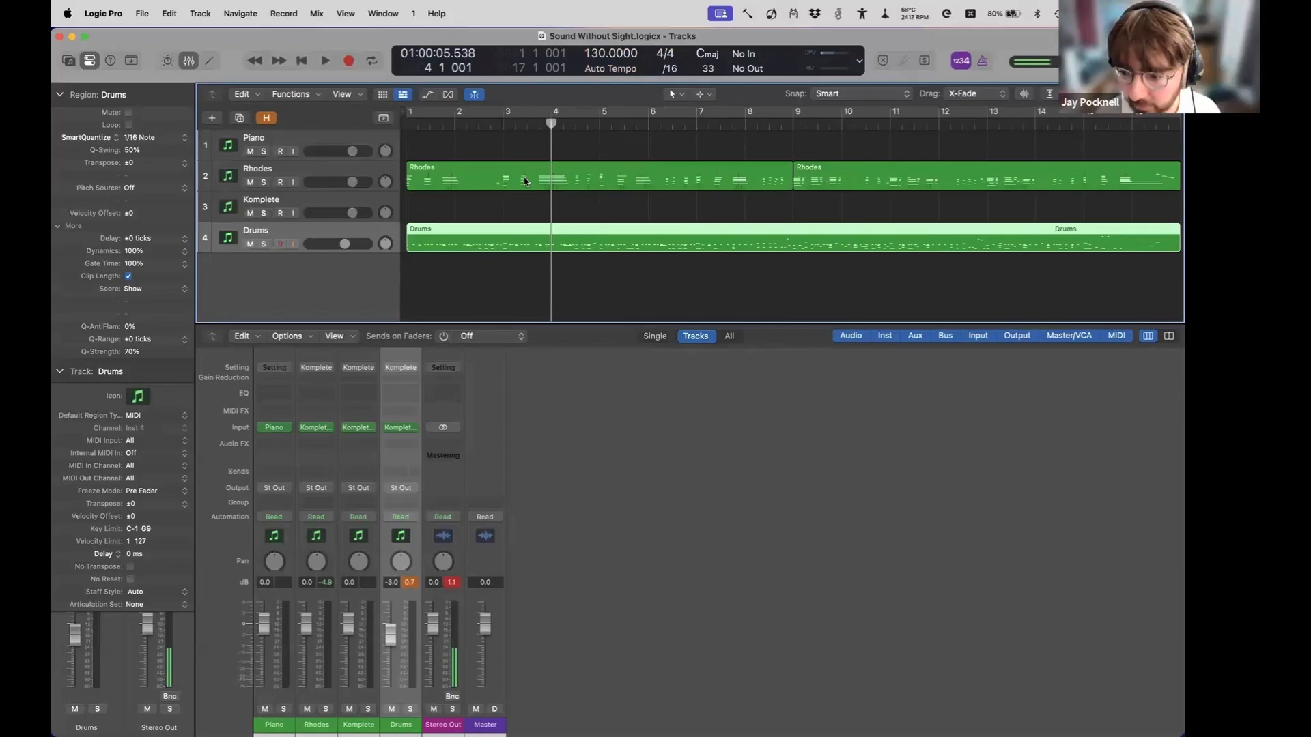
key("period")
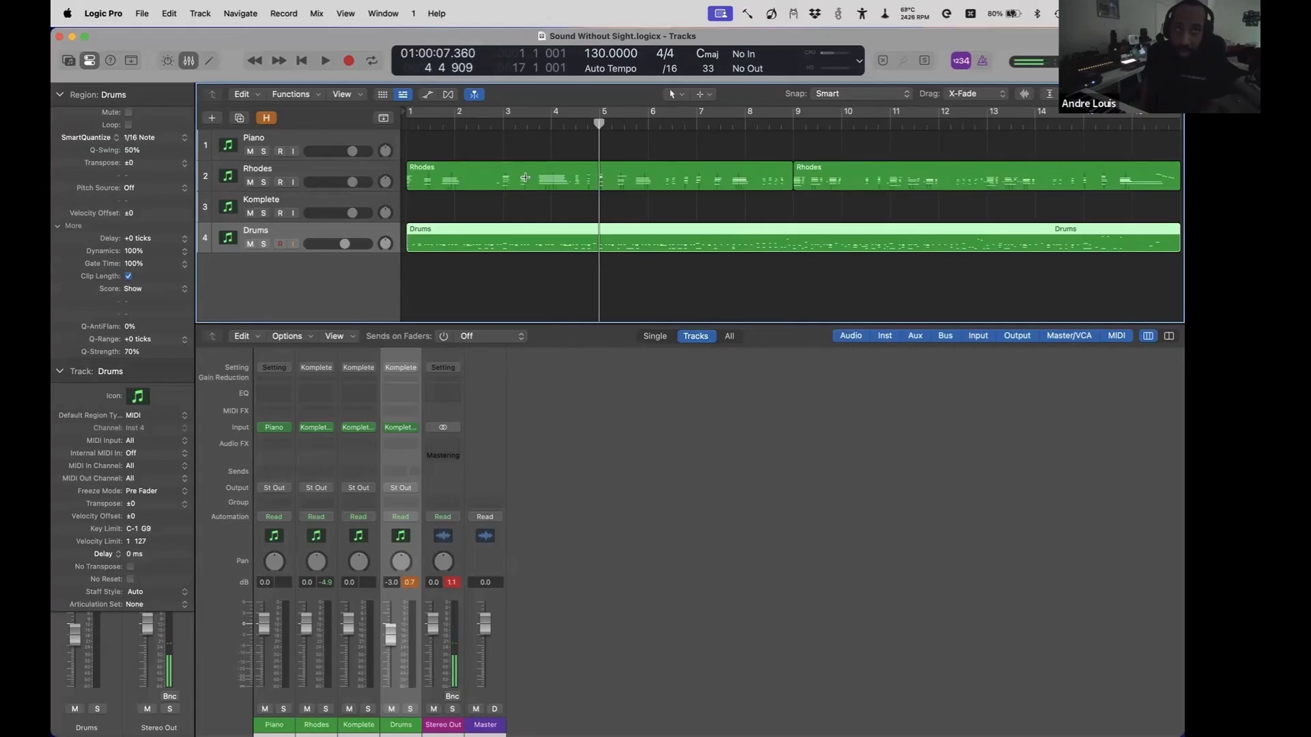
key("super+t")
key("Left")
- Play the opening beats of the split drum part from bar 1 and return to the start
key("Return")
key("space")
key("space")
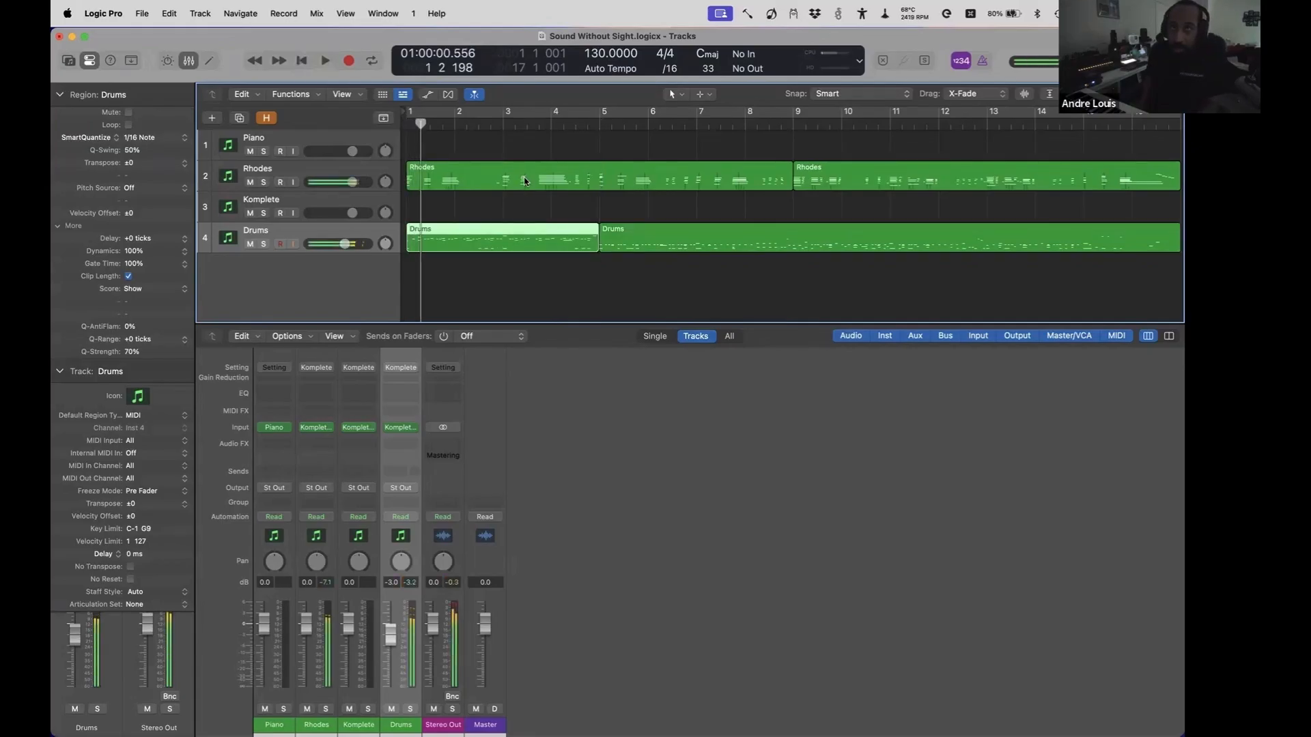
key("Return")
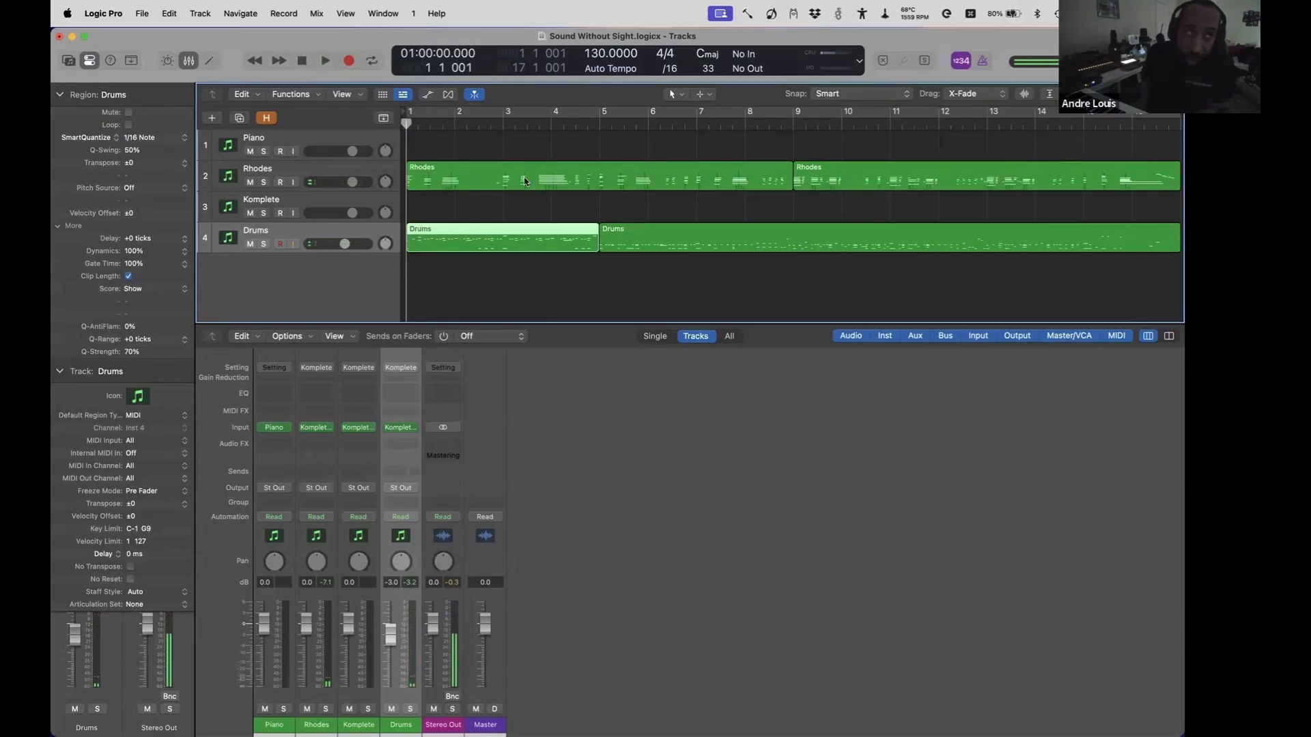
- Delete all B2 notes from the first Drums region in the Event List and play the result from bar 1
key("super+0")
key("Down")
key("Down")
key("Down")
key("Down")
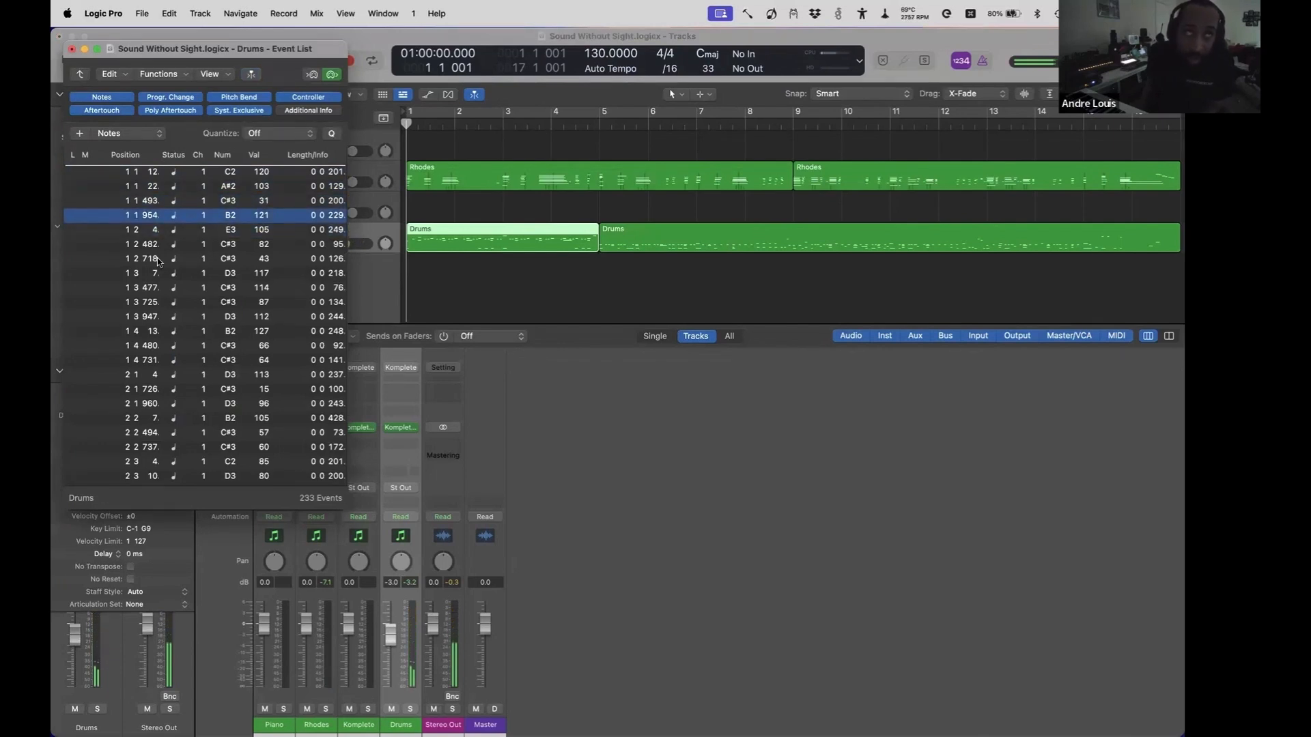
key("shift+s")
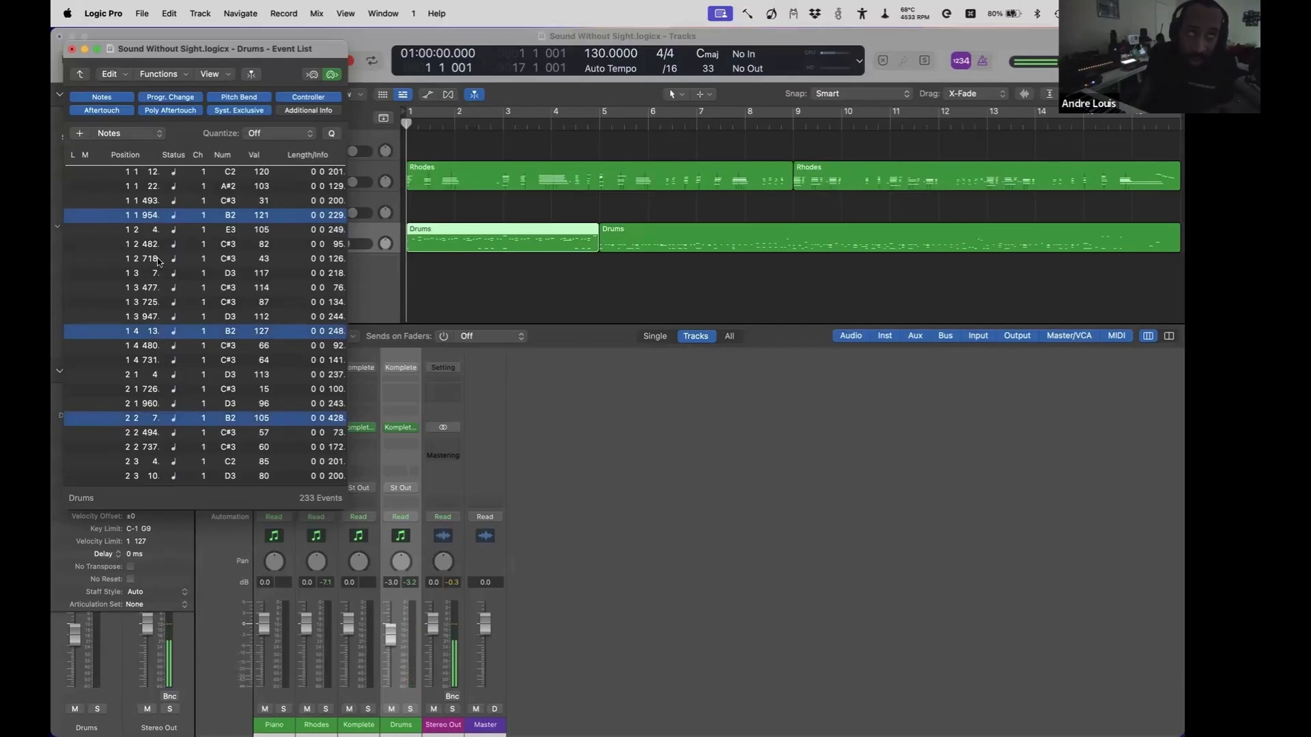
key("Delete")
key("space")
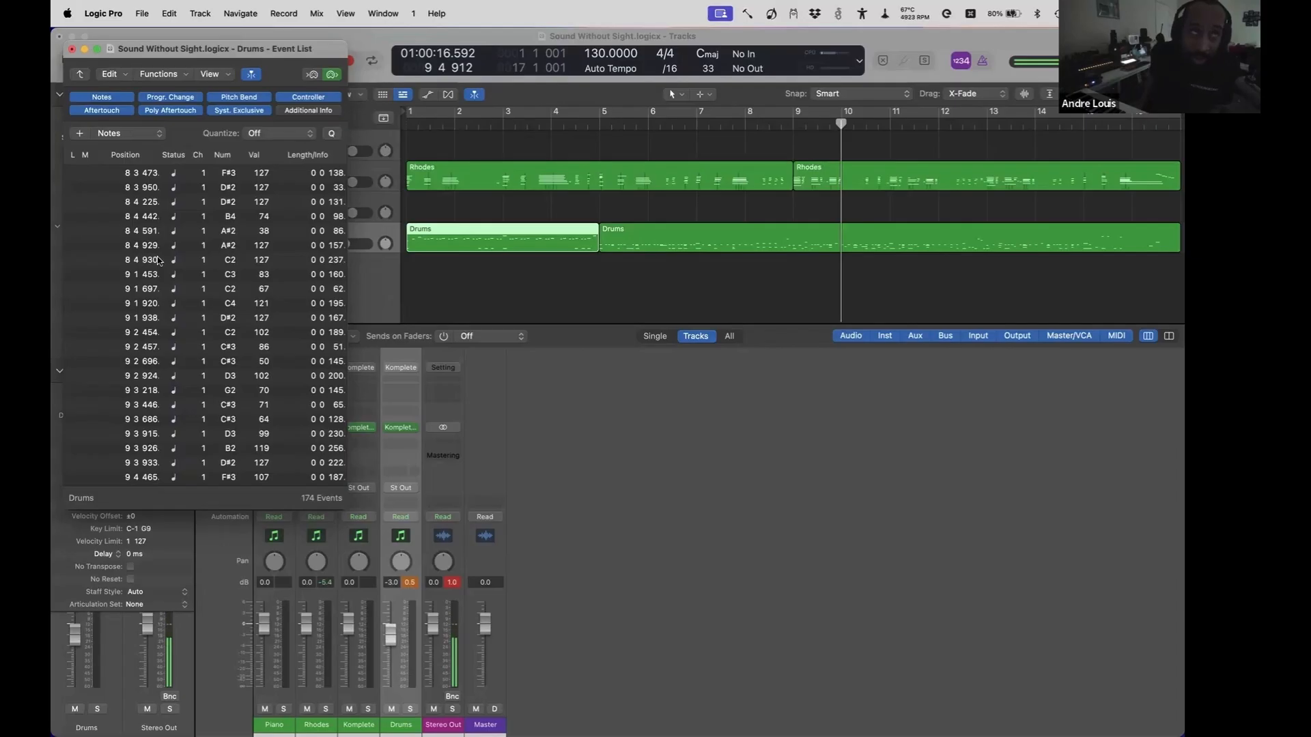
- Close the Event List and join the two Drums regions into one
key("super+w")
key("Up")
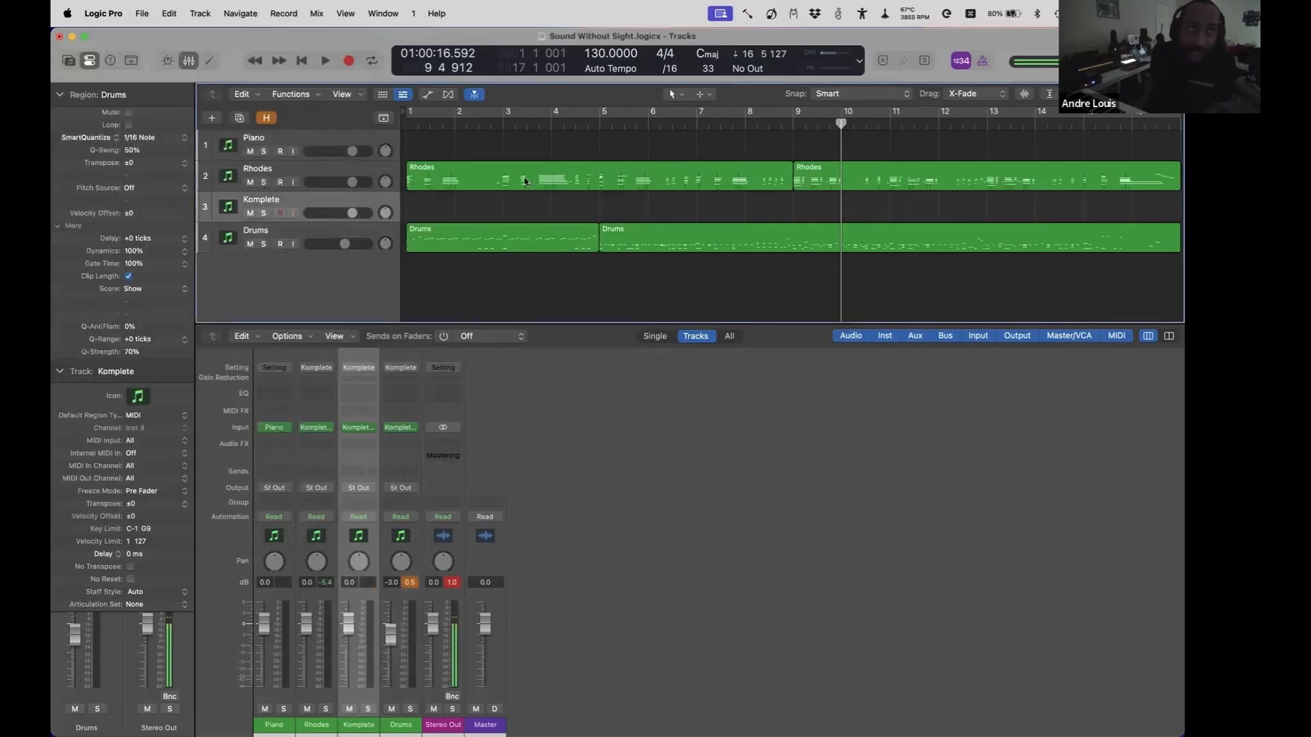
key("Down")
key("super+j")
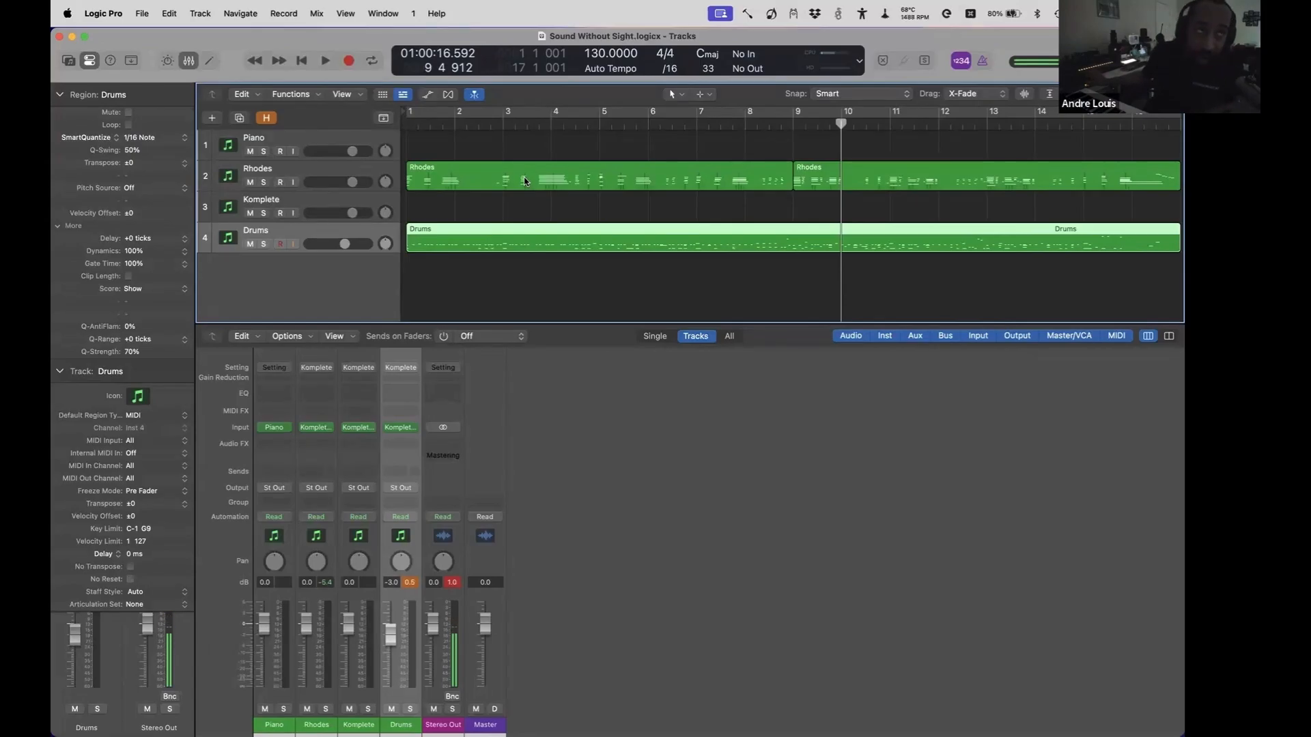
- Select the Komplete track and rehearse its part against the Rhodes and drums, starting from bar 1
key("Up")
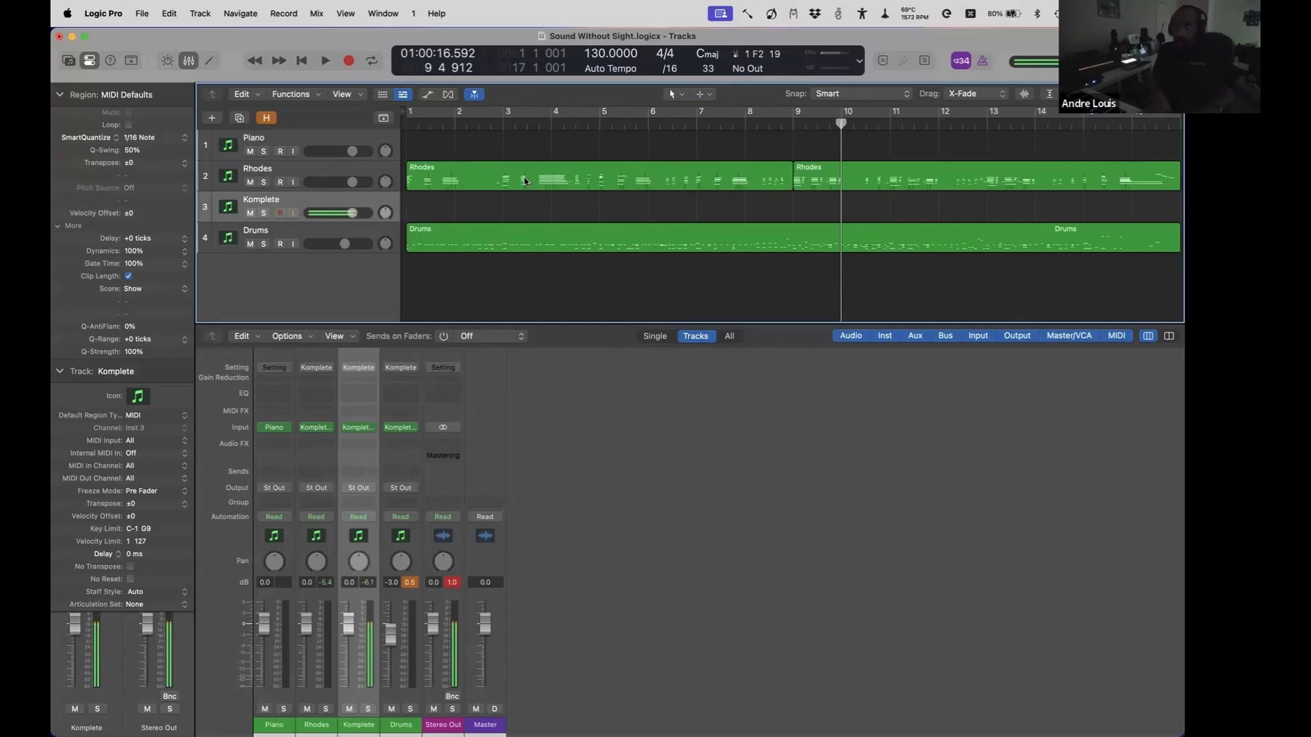
key("Return")
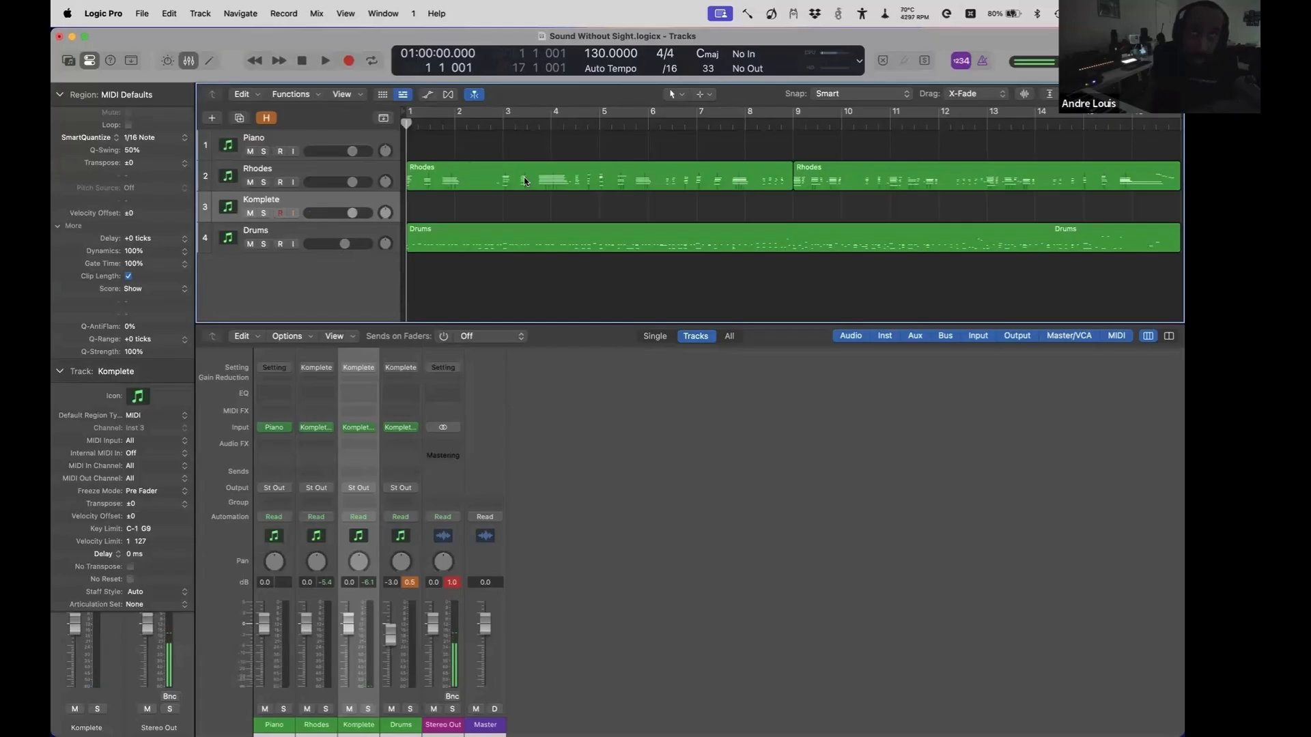
key("space")
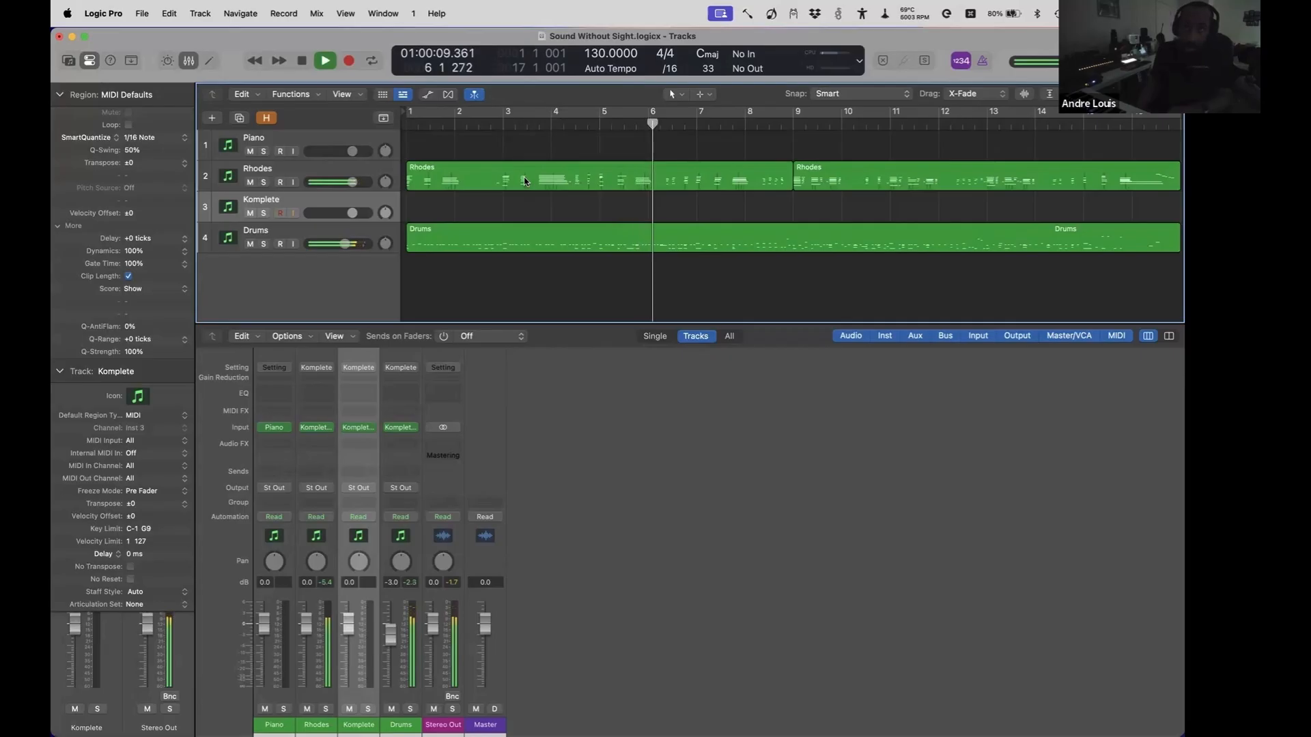
key("space")
key("comma")
key("comma")
key("space")
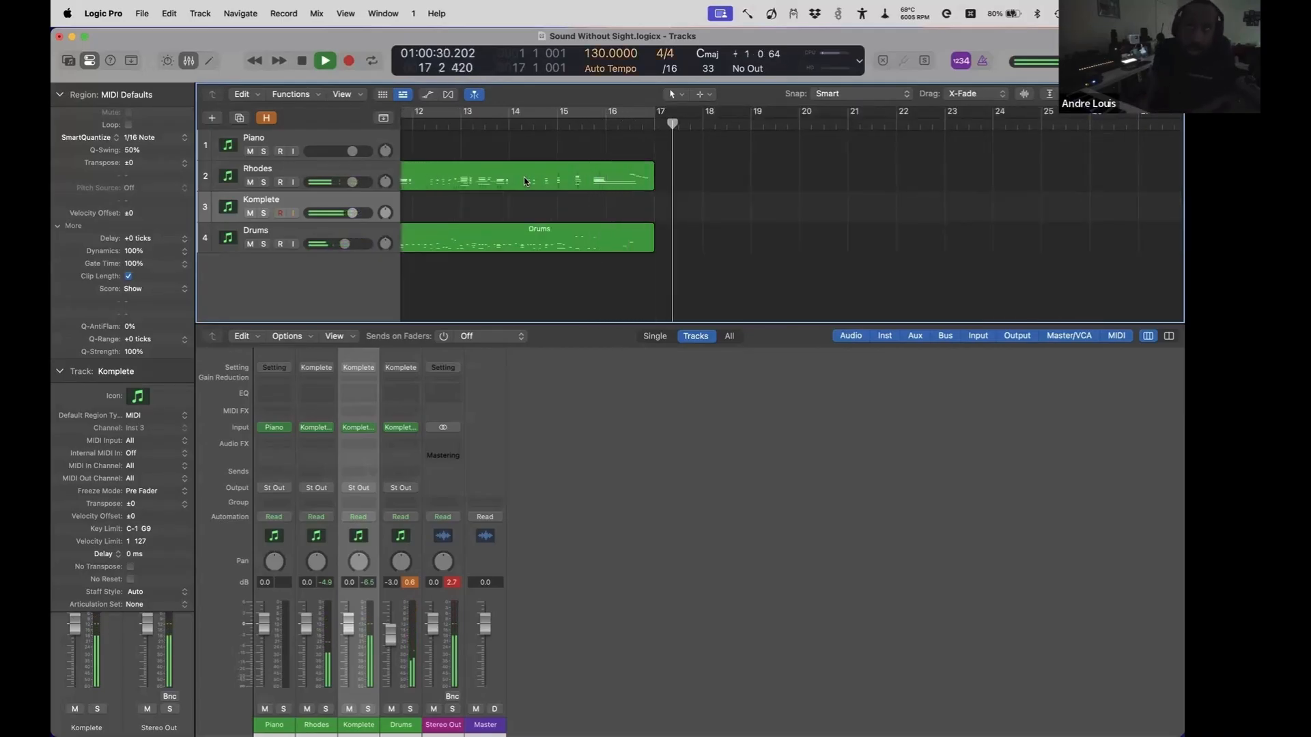
key("space")
key("space")
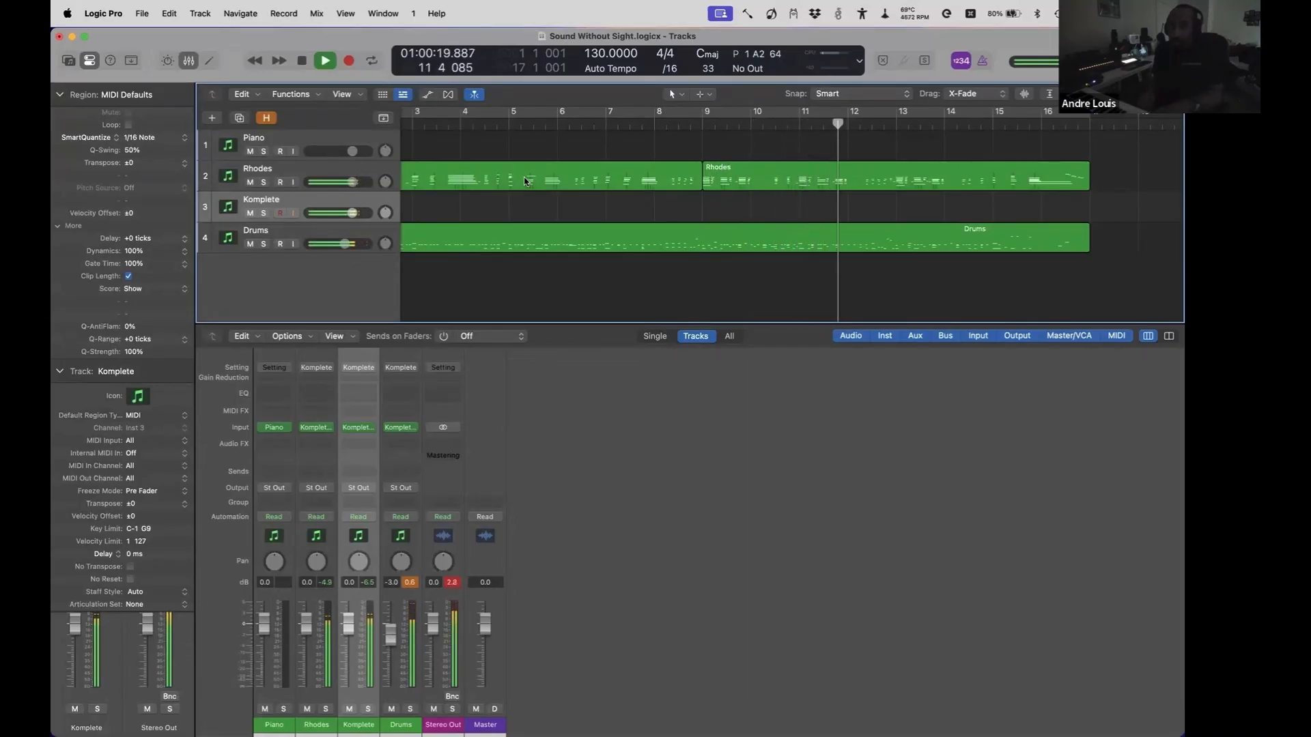
- Perform the Komplete part from bar 6 onward, capture it as a region spanning bars 7 to 17, and play it back
key("space")
key("space")
key("space")
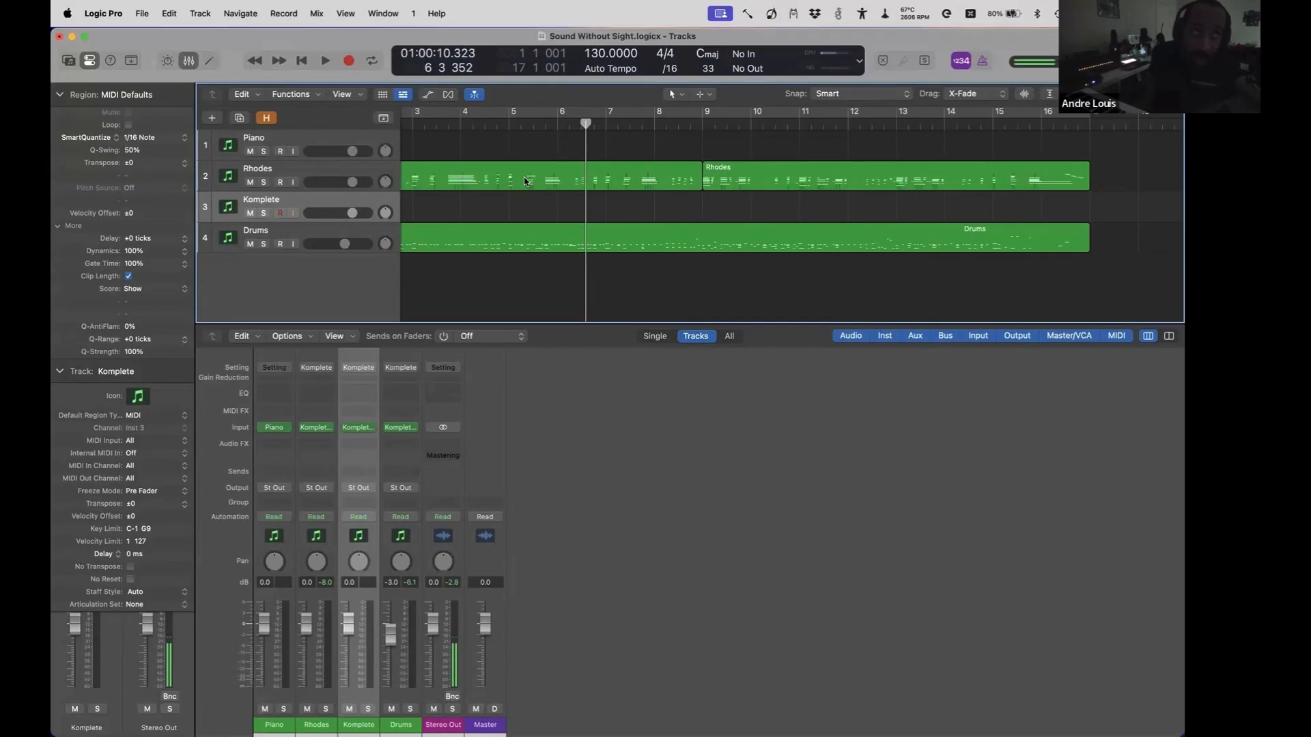
key("comma")
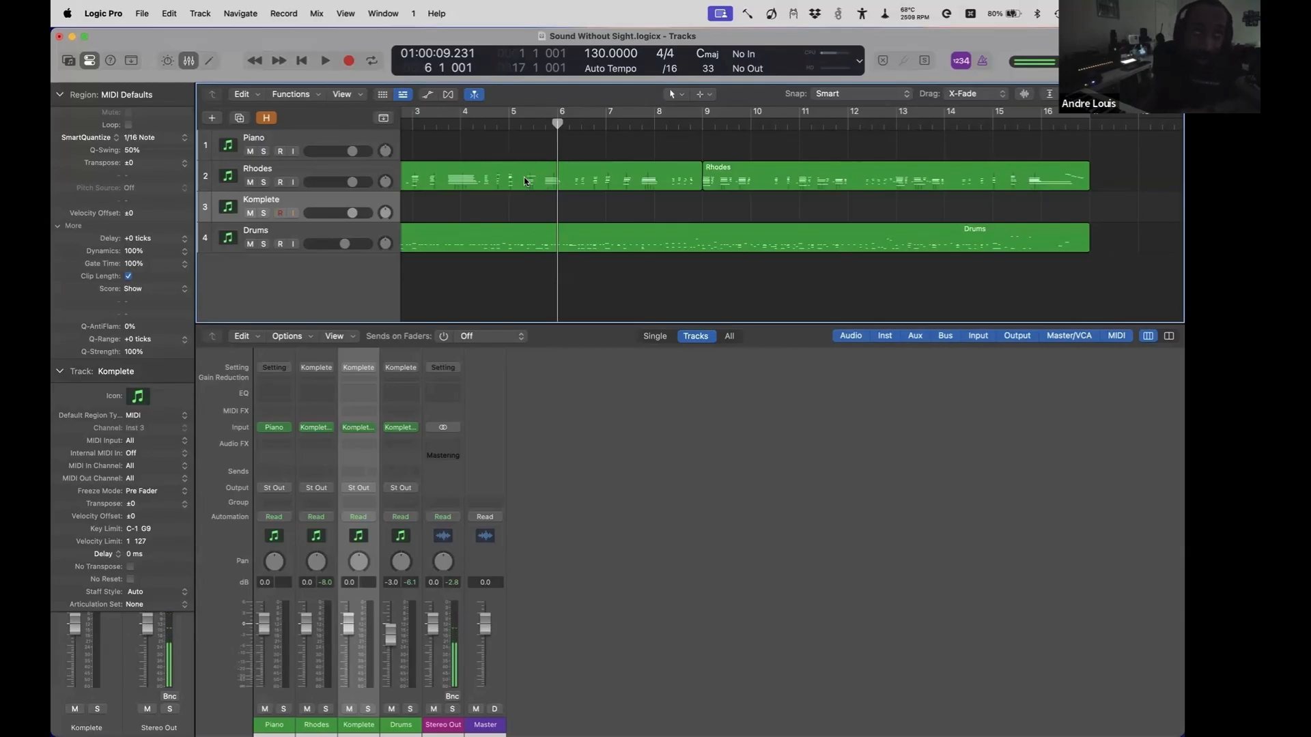
key("space")
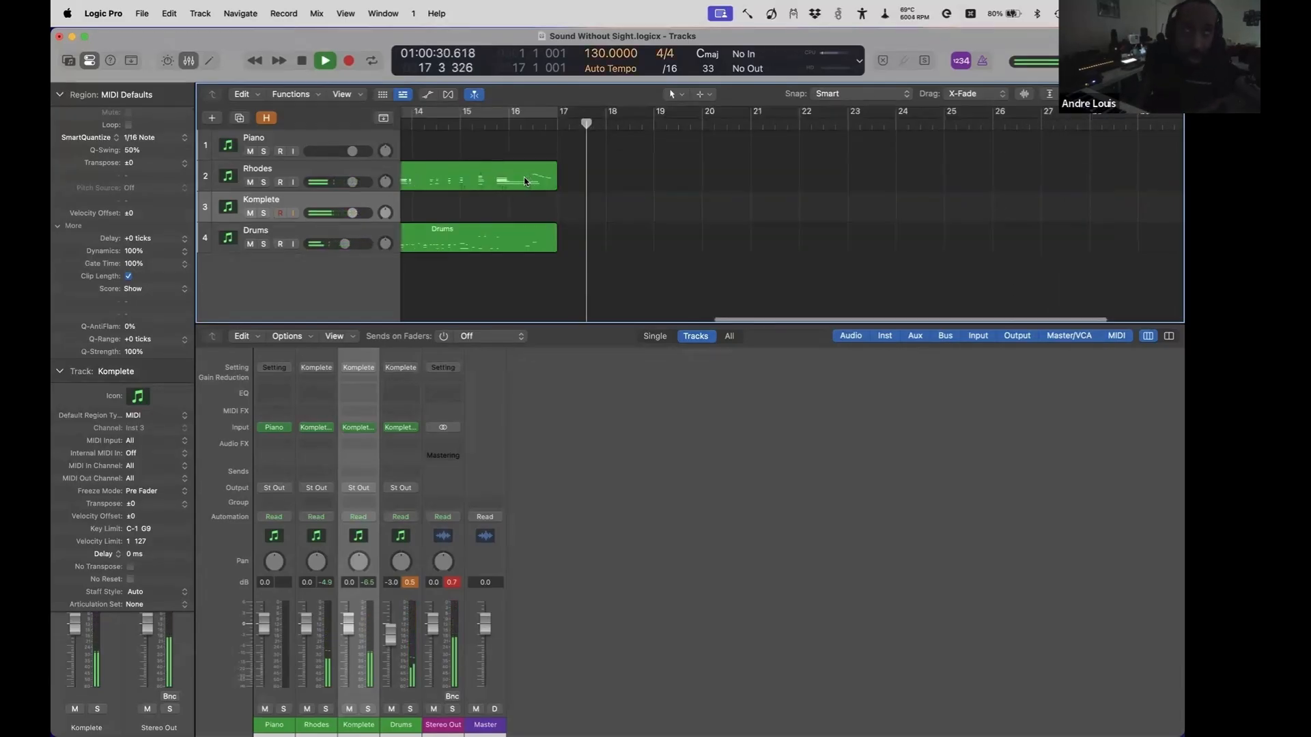
key("shift+r")
key("shift+space")
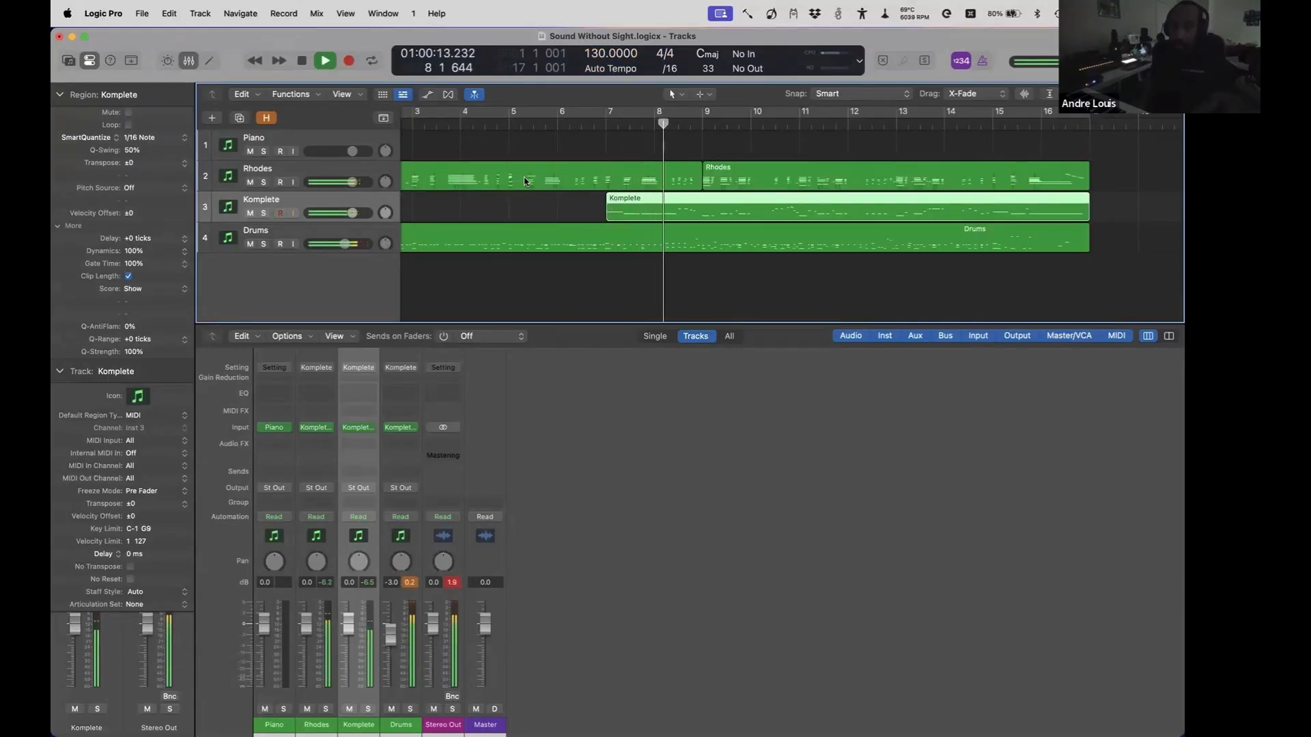
- Mute the Rhodes track and lower the Komplete track's volume to -4.0 dB during playback from bar 7
key("Up")
key("m")
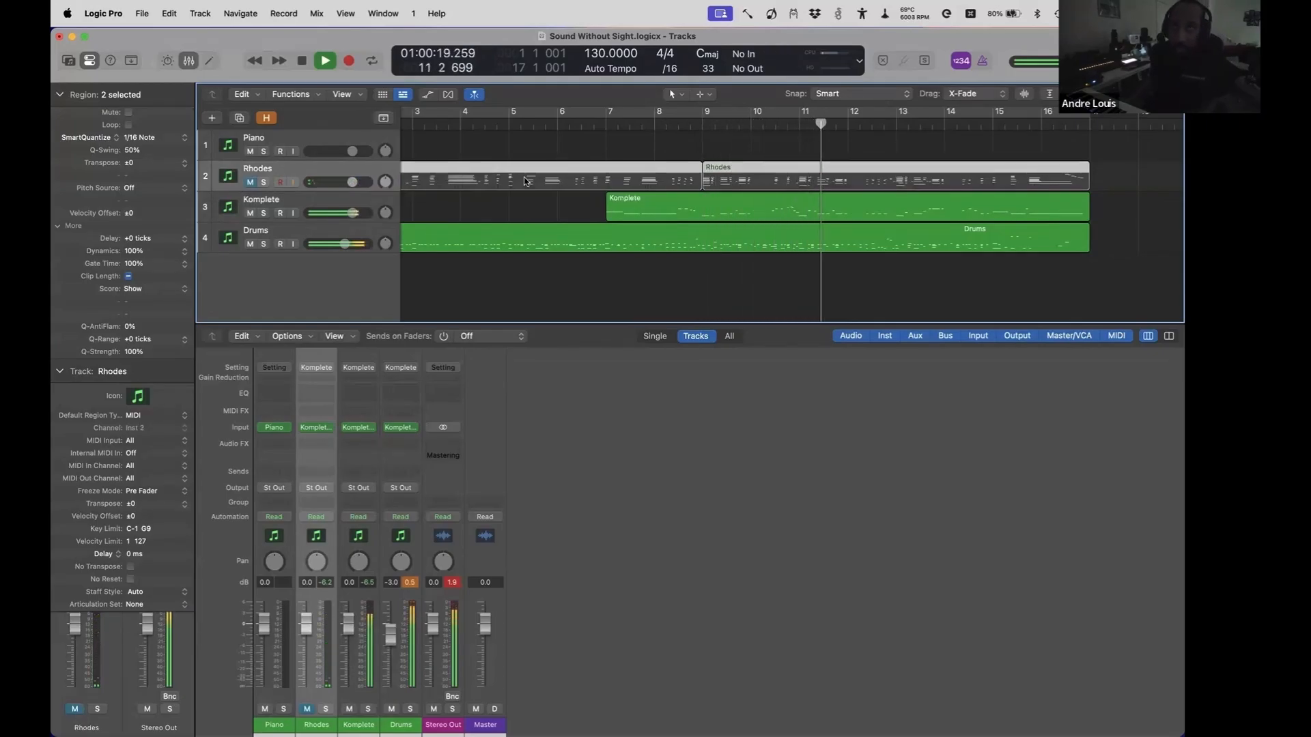
key("Down")
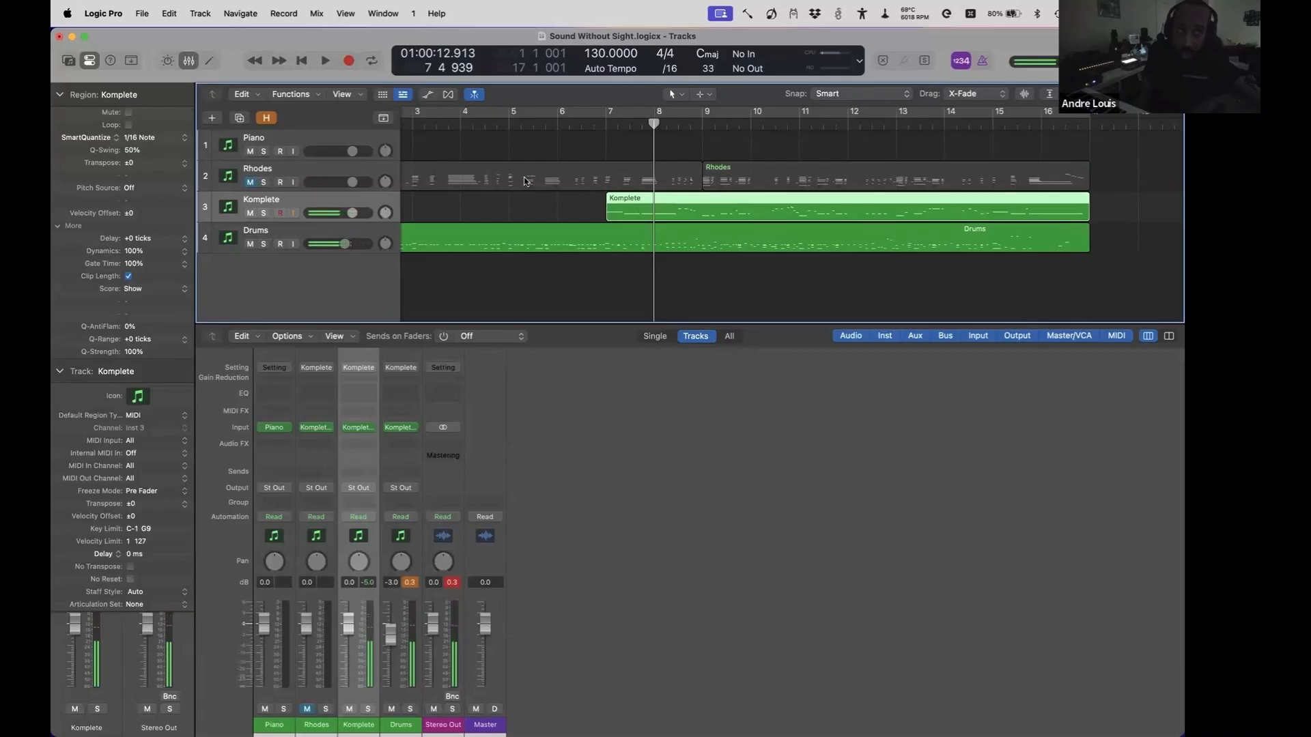
key("space")
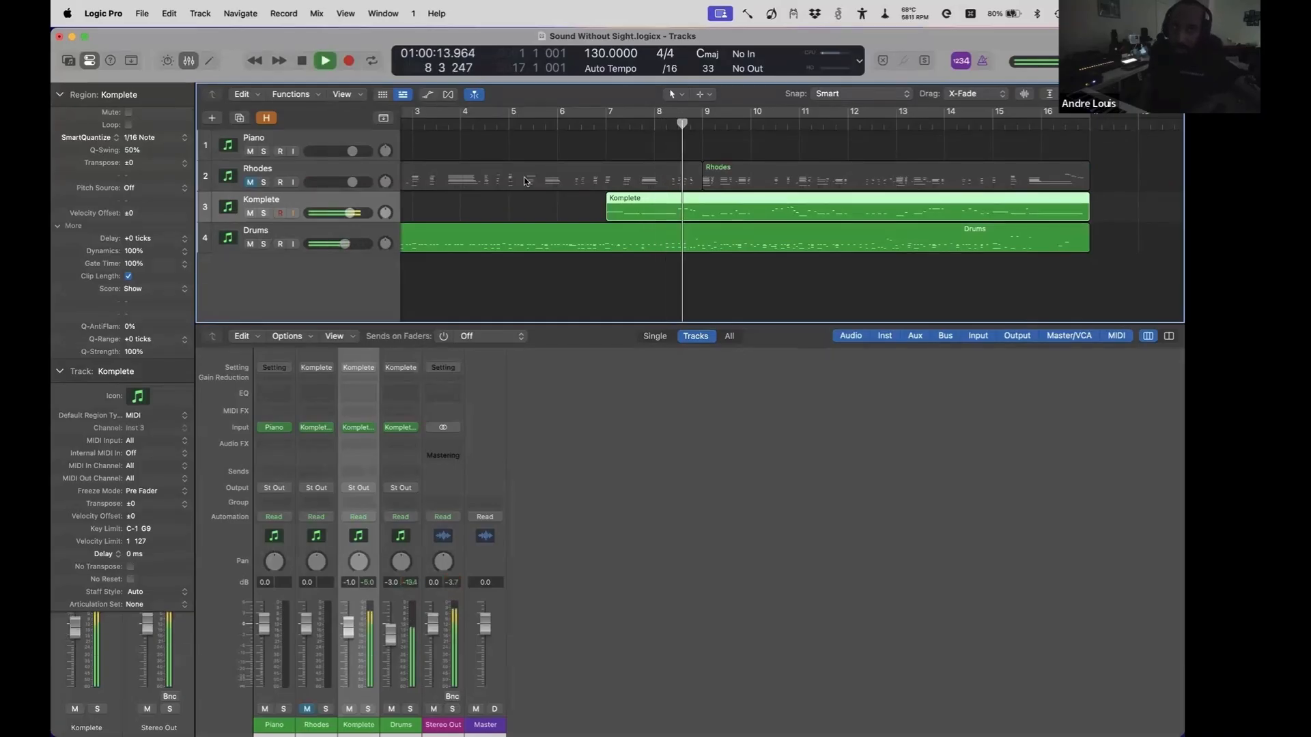
key("space")
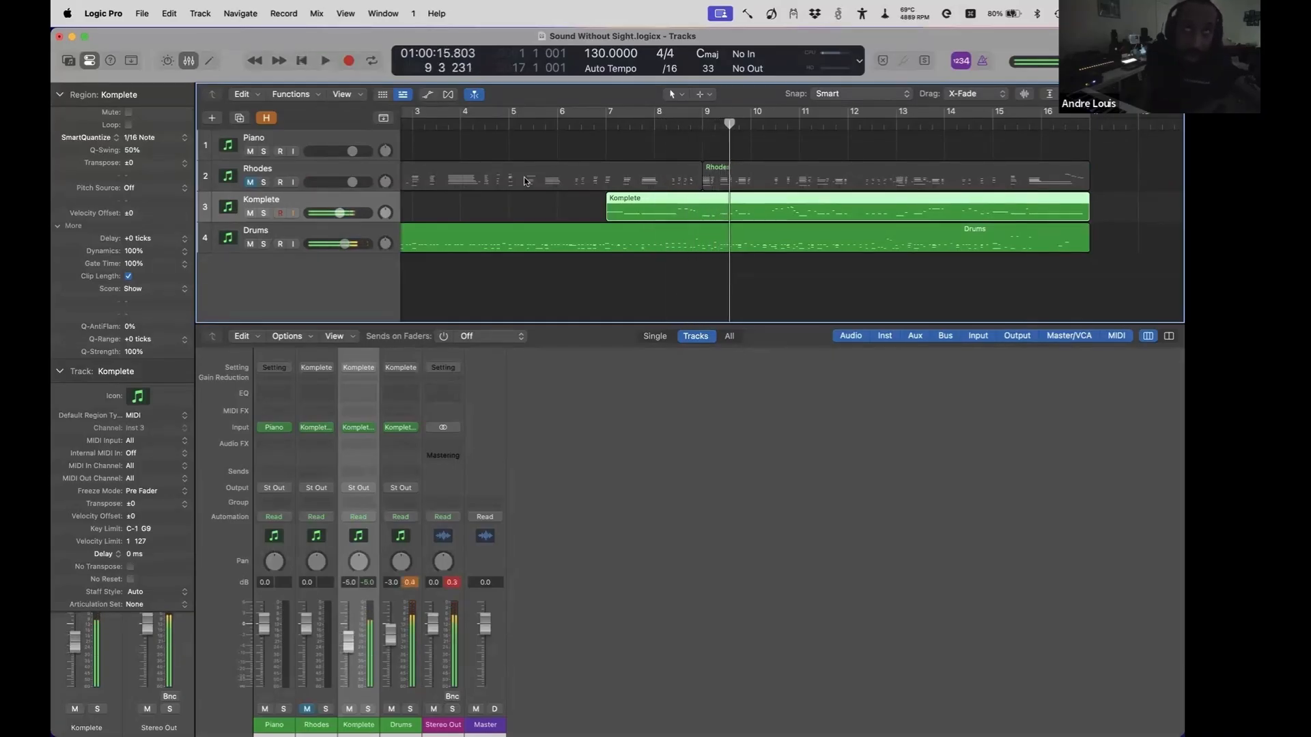
key("space")
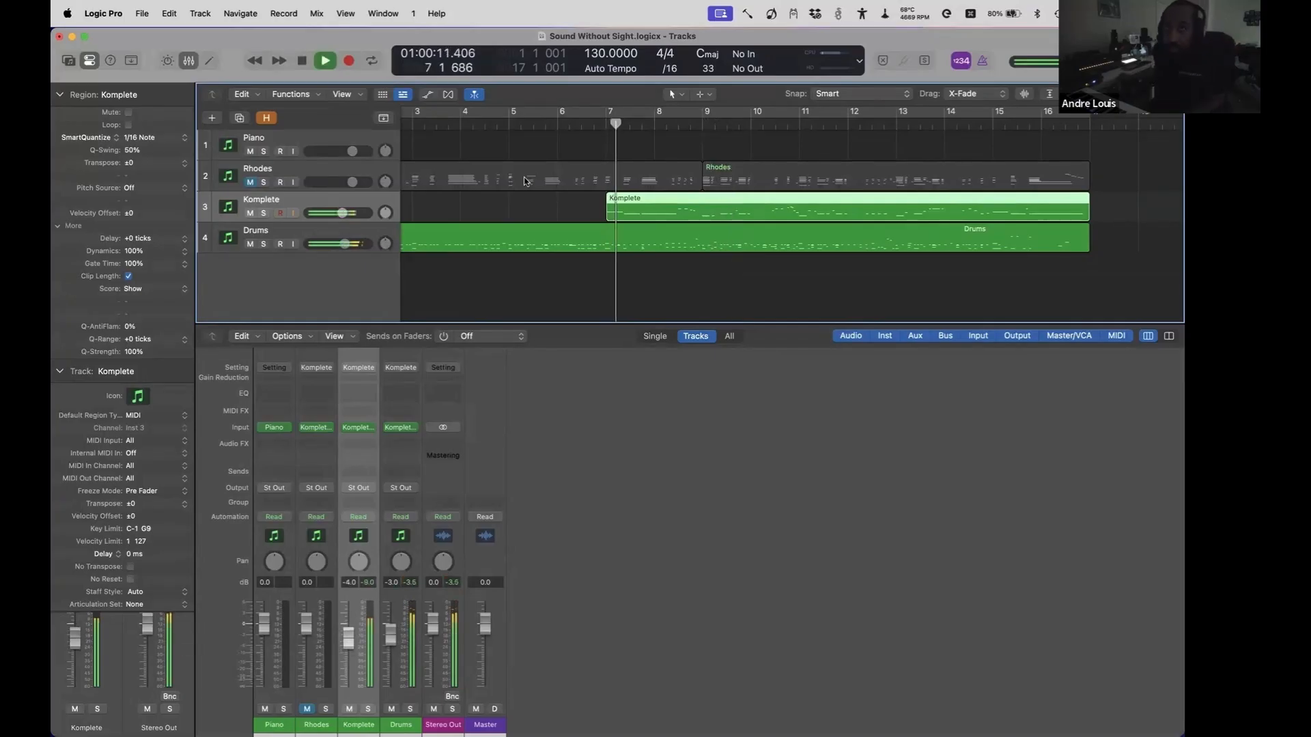
- Unmute the Rhodes track and set the Komplete track's volume to -5.0 dB while playing through to the end of bar 16
key("Up")
key("m")
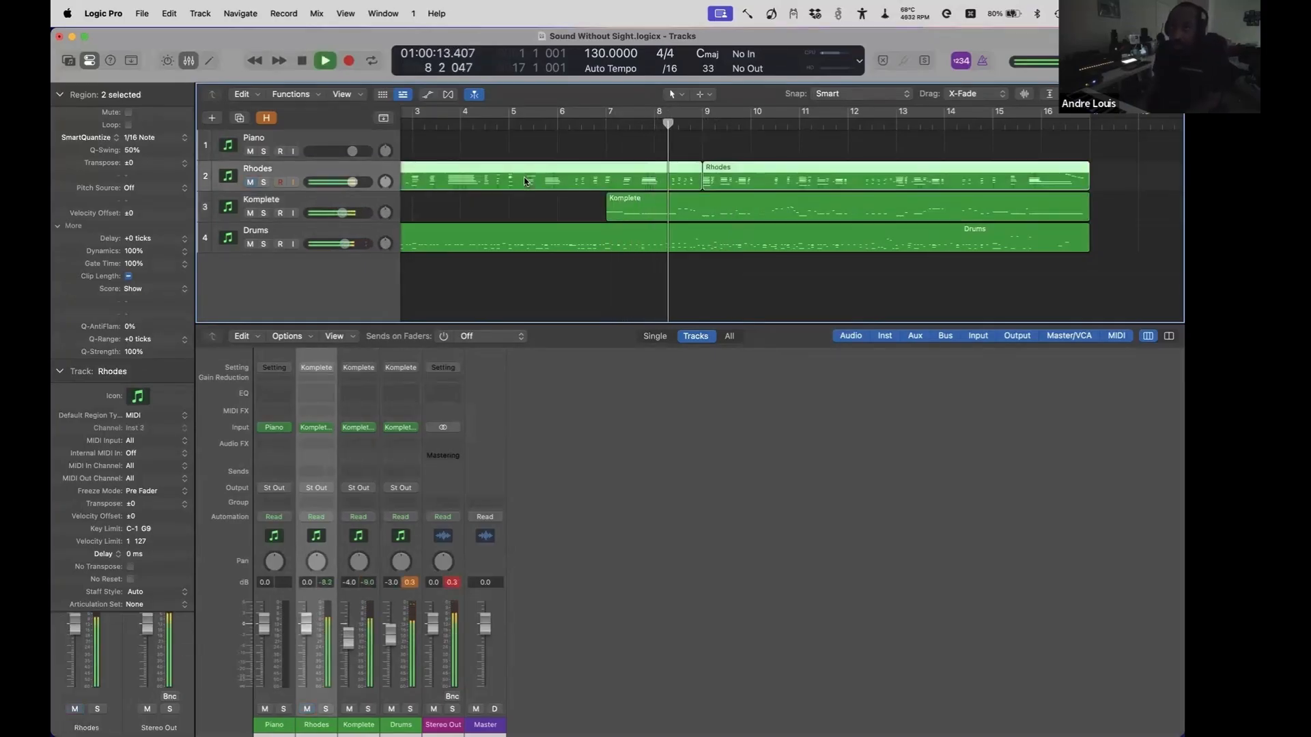
key("Down")
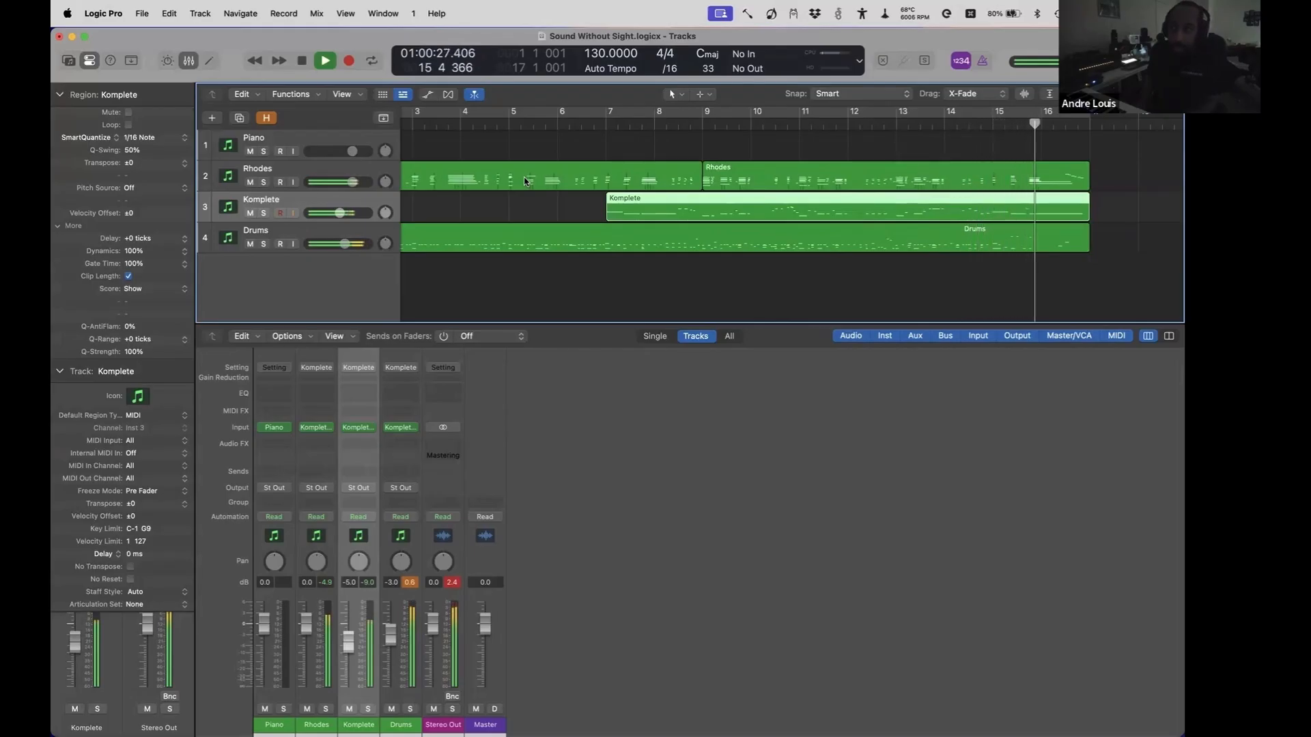
key("space")
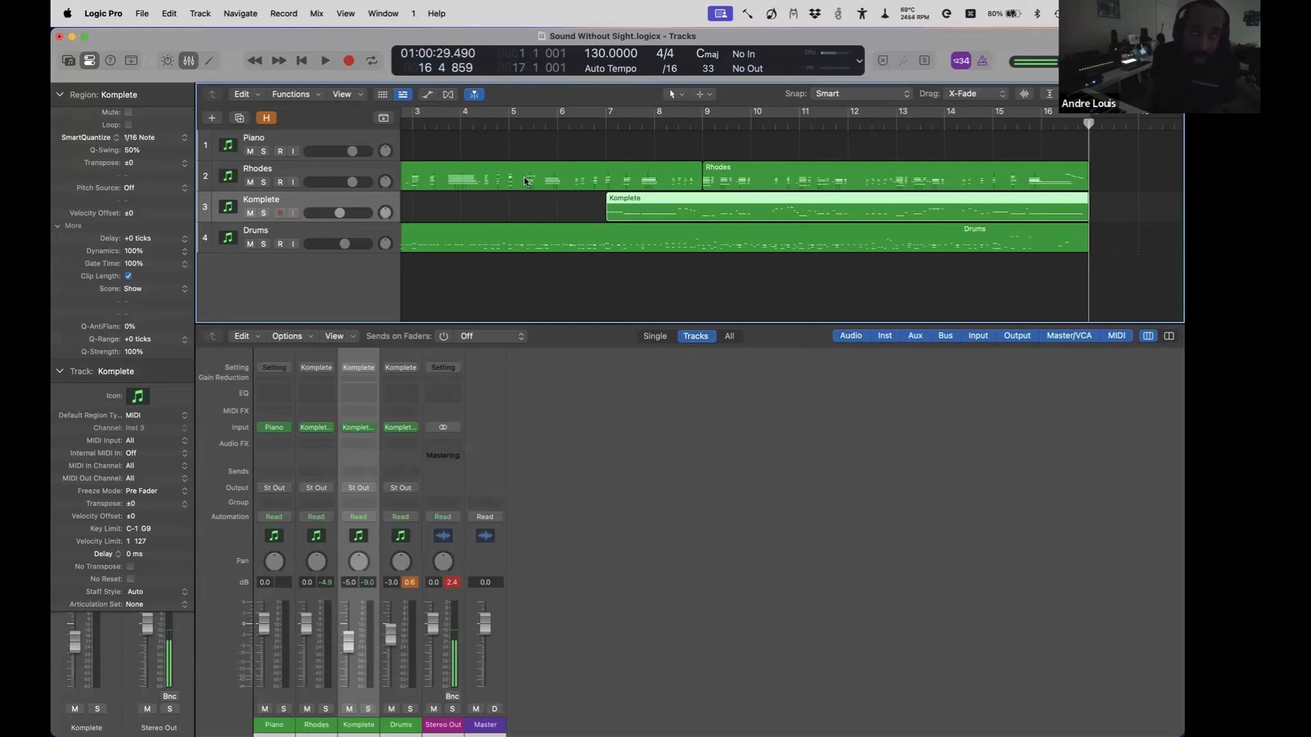
- Play the Komplete part around bar 14, first in the full mix and again with the track soloed
key("comma")
key("comma")
key("comma")
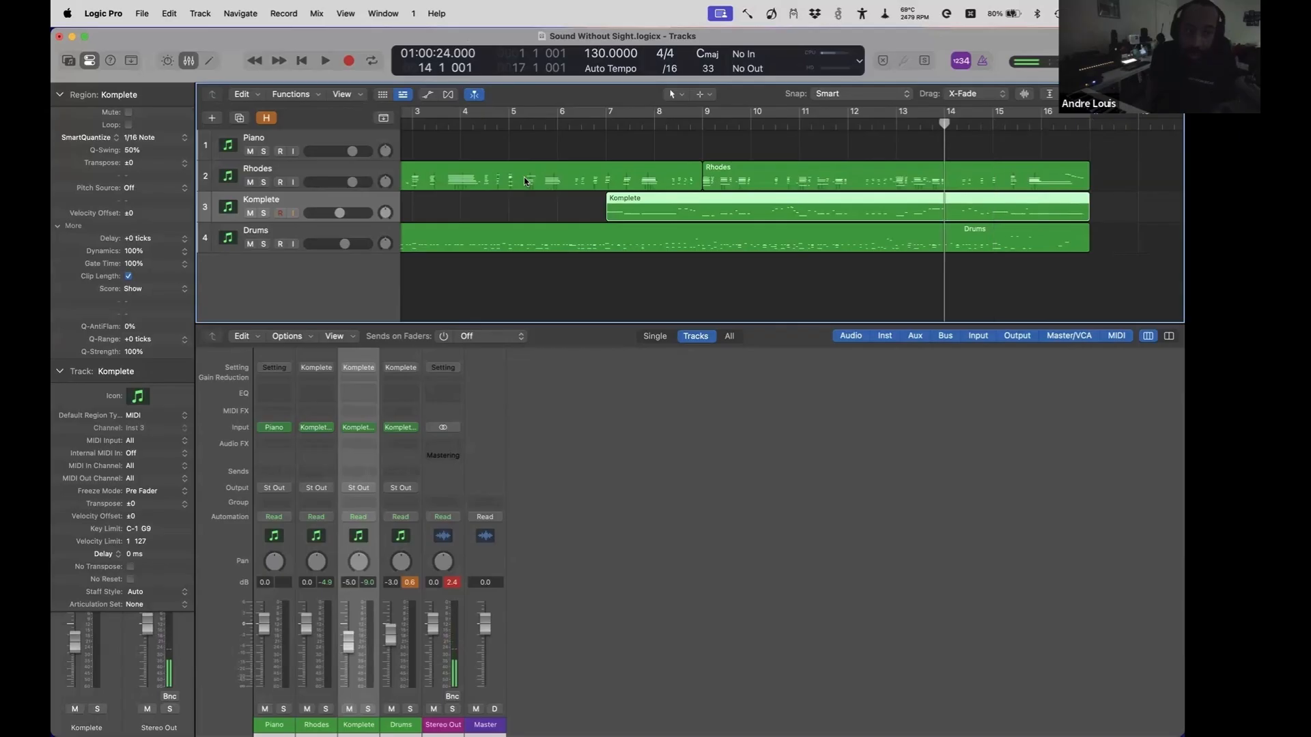
key("space")
key("comma")
key("space")
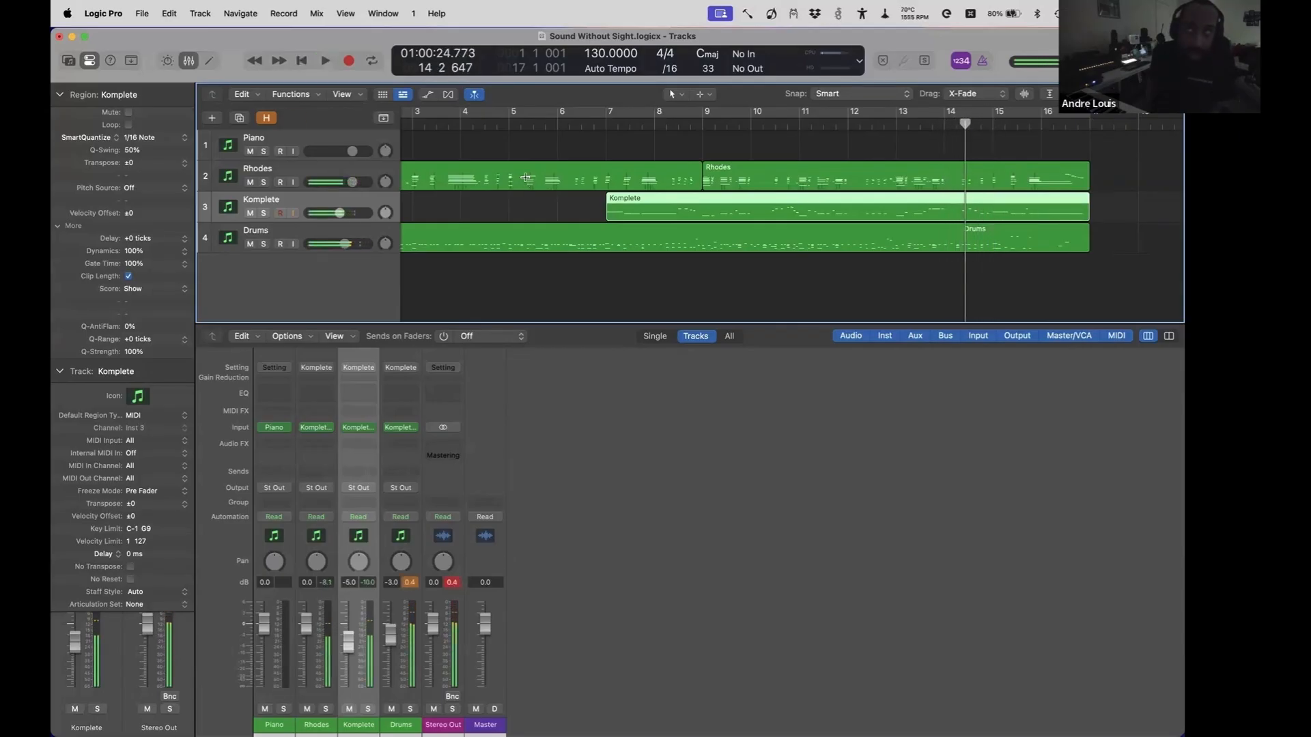
key("s")
key("space")
key("space")
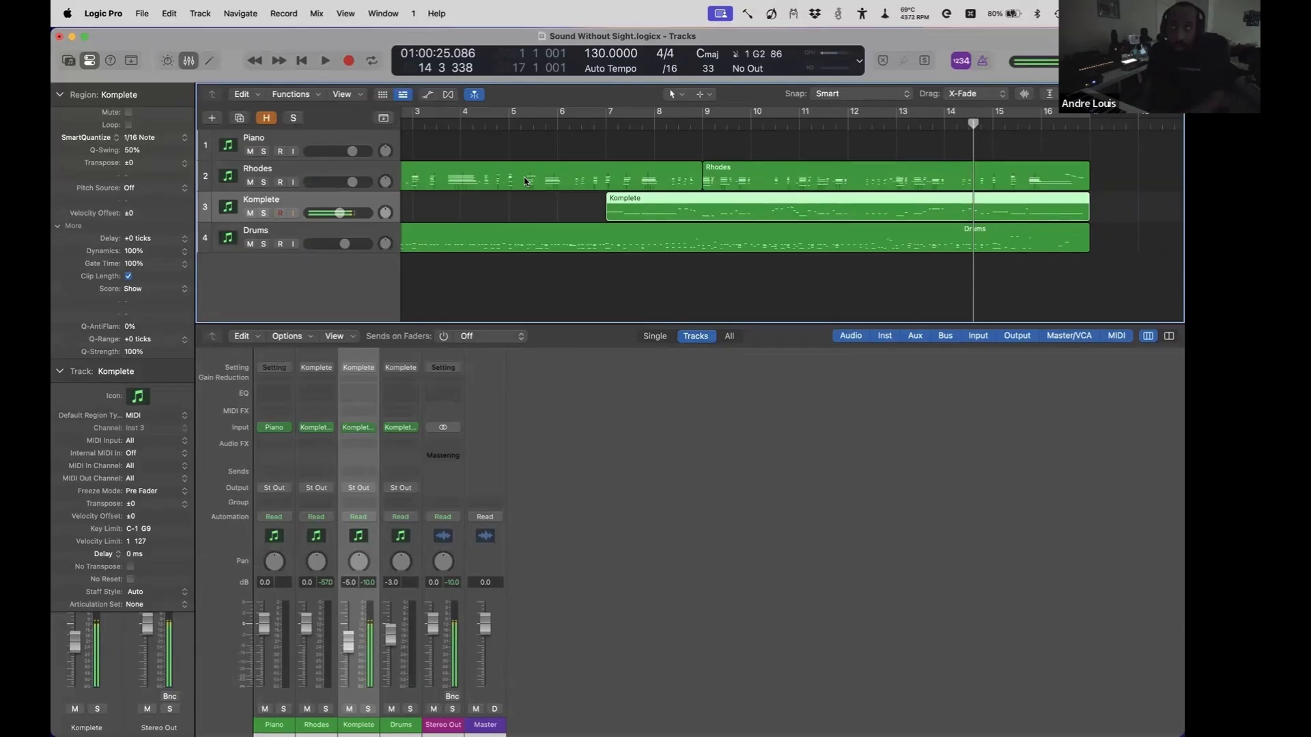
- Split the Komplete region at bar 14 and select the second part's first note, E3 at 14 2 481, in the Event List
key("comma")
key("super+t")
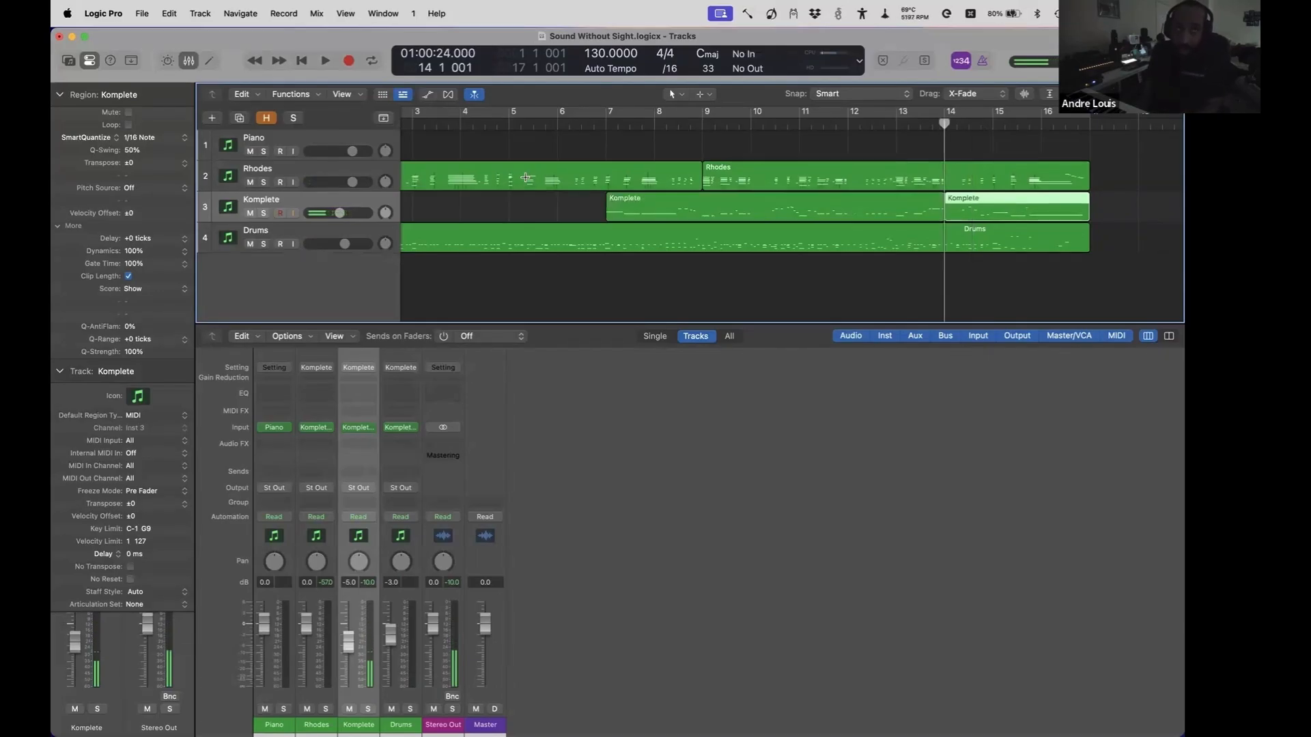
key("super+7")
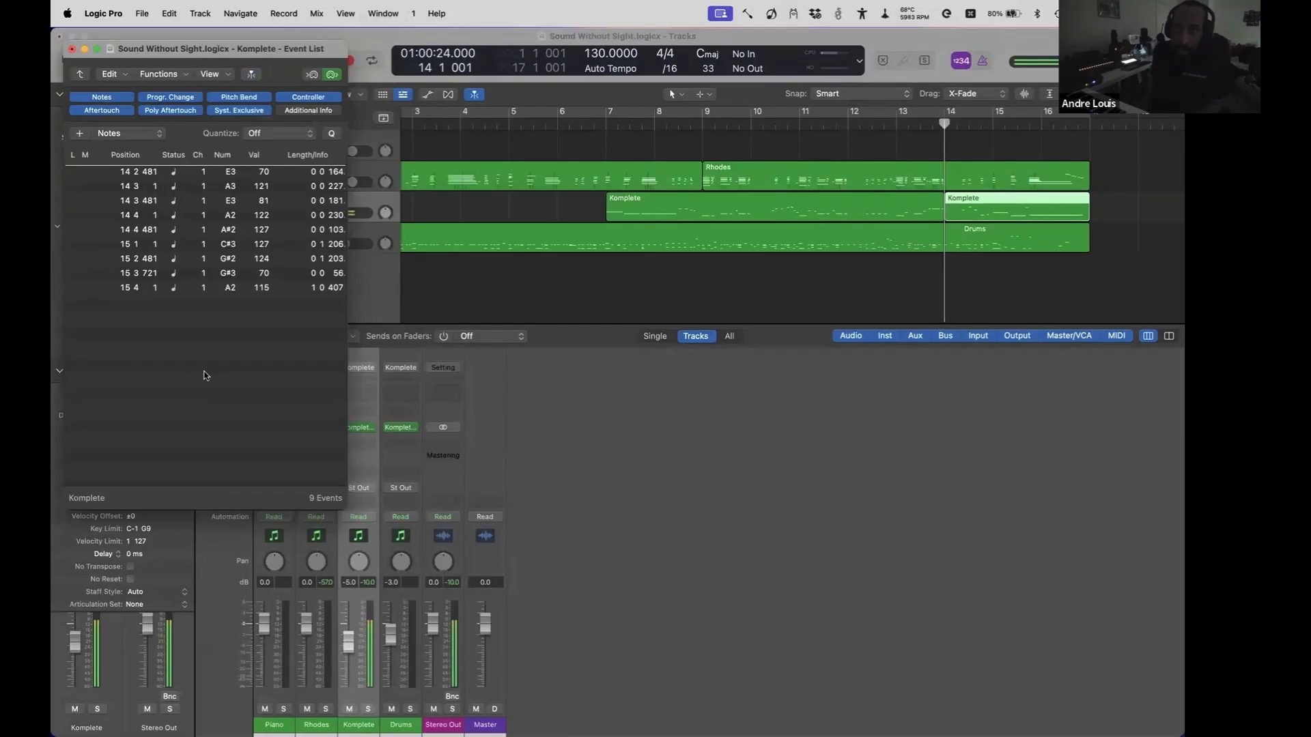
left_click(70, 172)
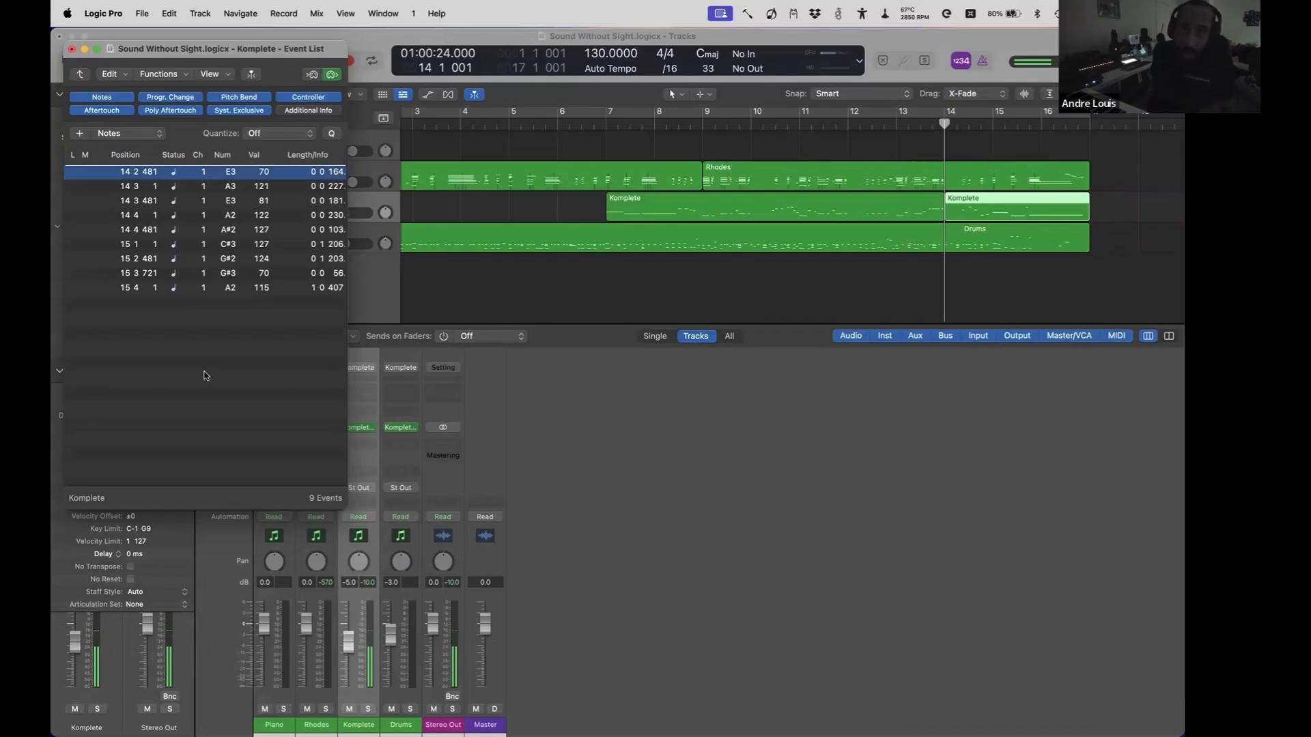
key("super+w")
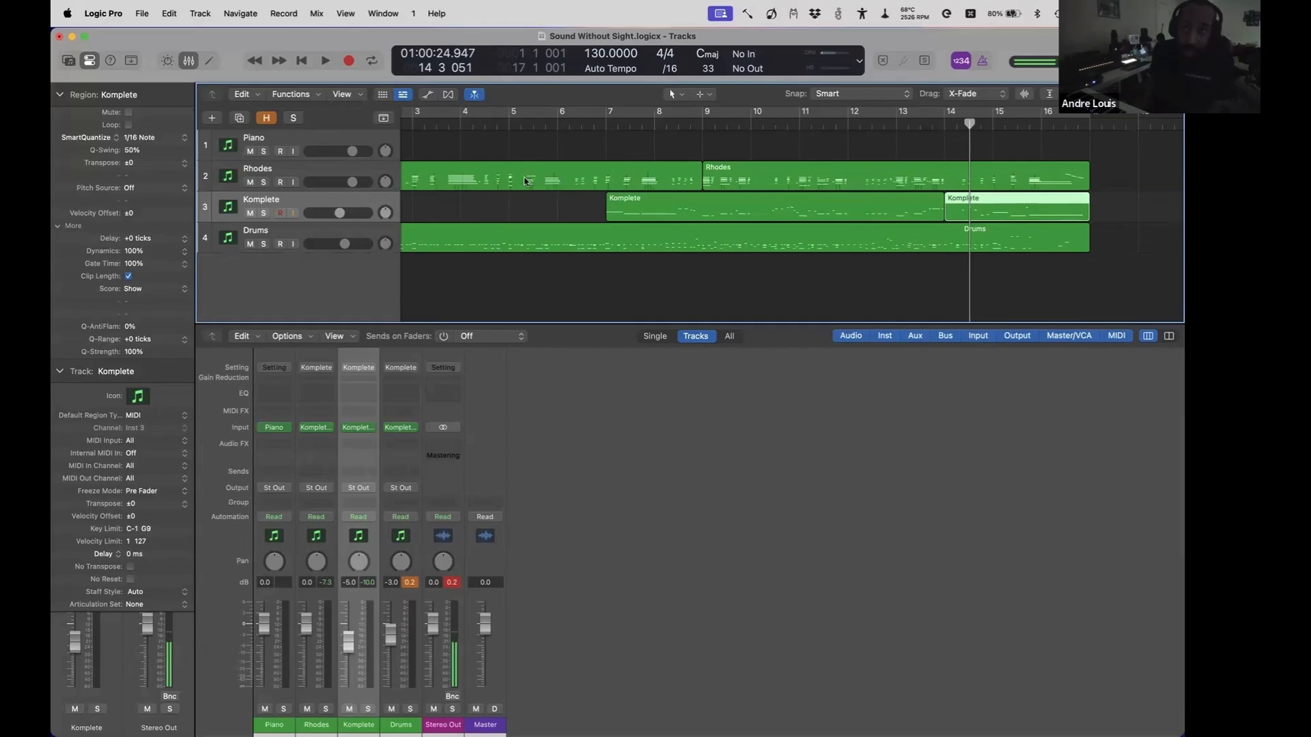
key("space")
- Transpose the E3 note at 14 2 481 upward in the Event List, play the result, and close the list
key("super+0")
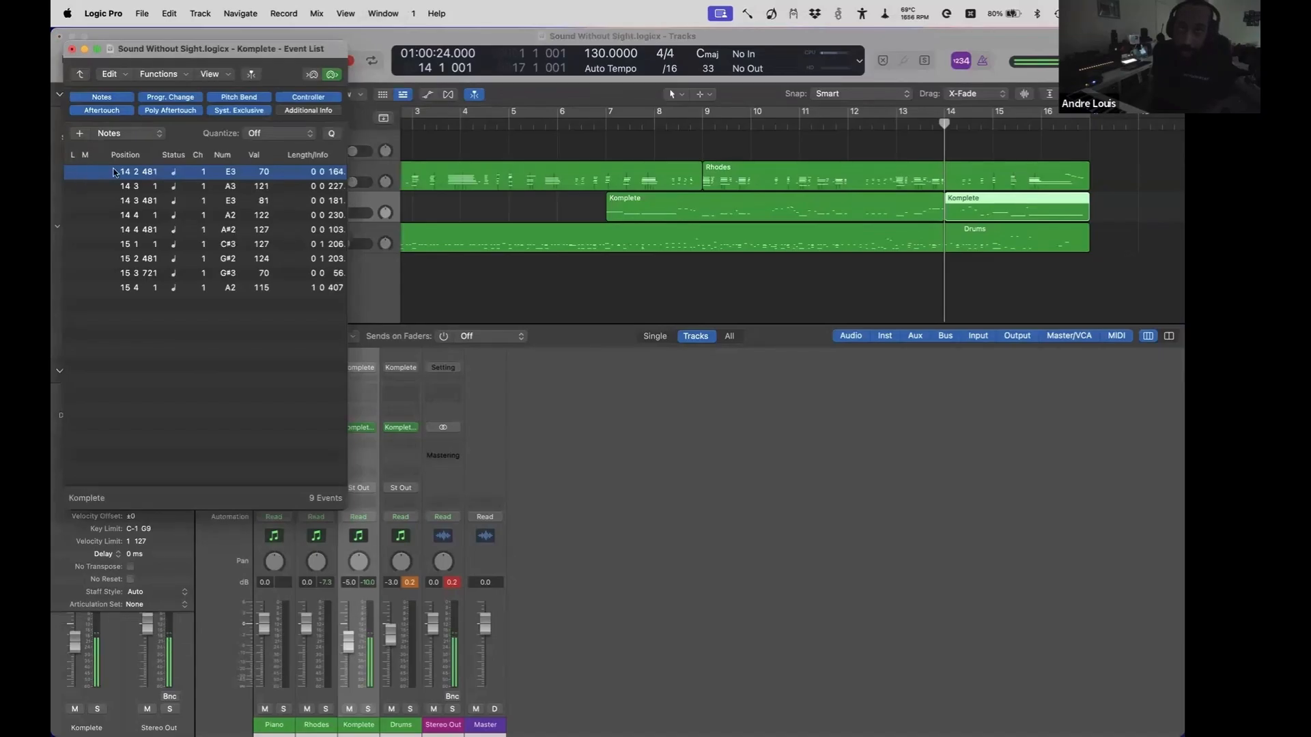
key("alt+Up")
key("alt+Up")
key("alt+Up")
key("alt+Up")
key("space")
key("space")
key("super+w")
- Perform a new Rhodes part, capture it as a region from bar 17 to bar 25, and play it back
key("Up")
key("Down")
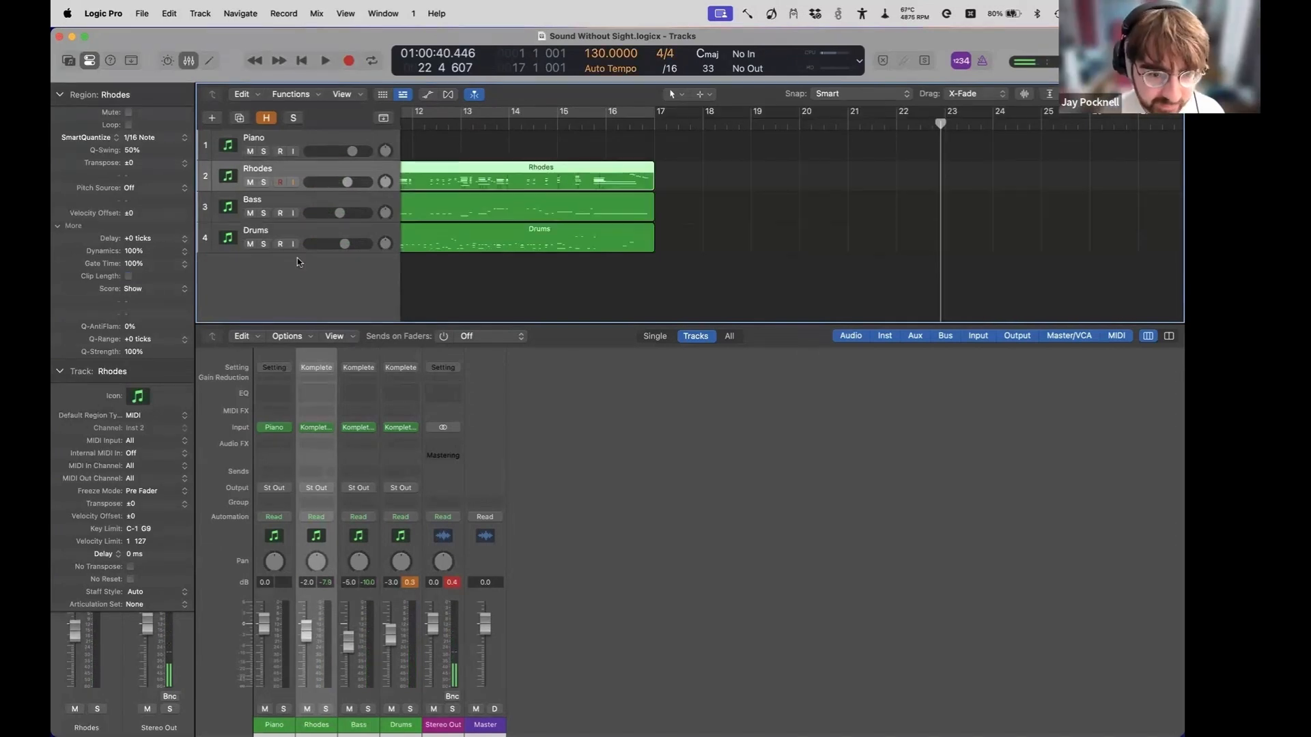
key("shift+comma")
key("comma")
key("comma")
key("space")
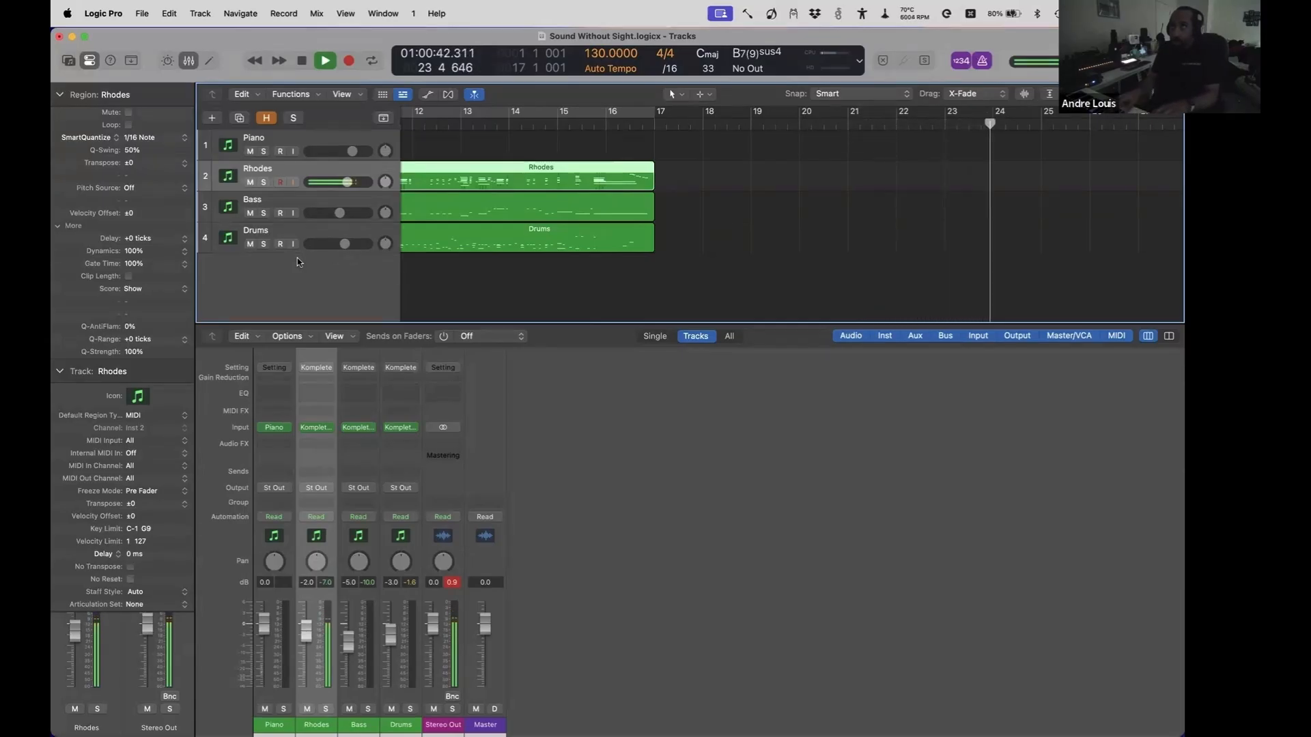
key("space")
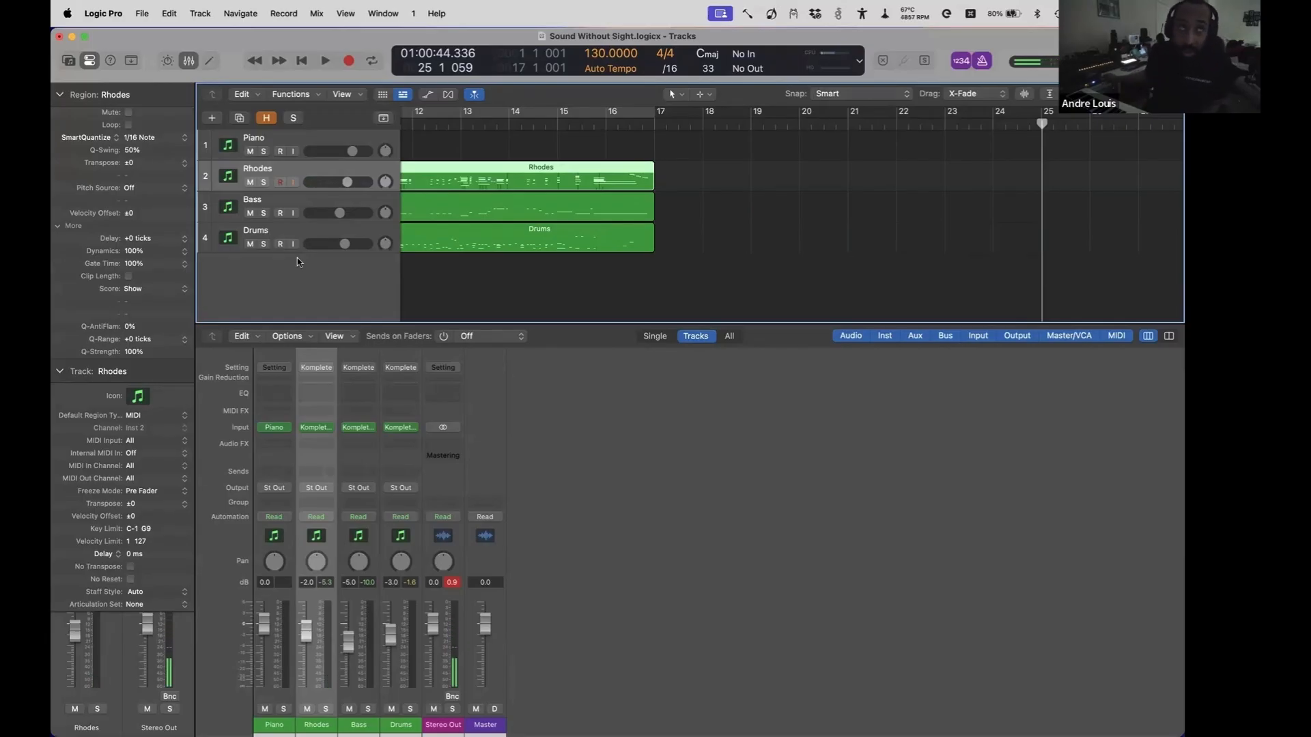
key("shift+r")
key("shift+space")
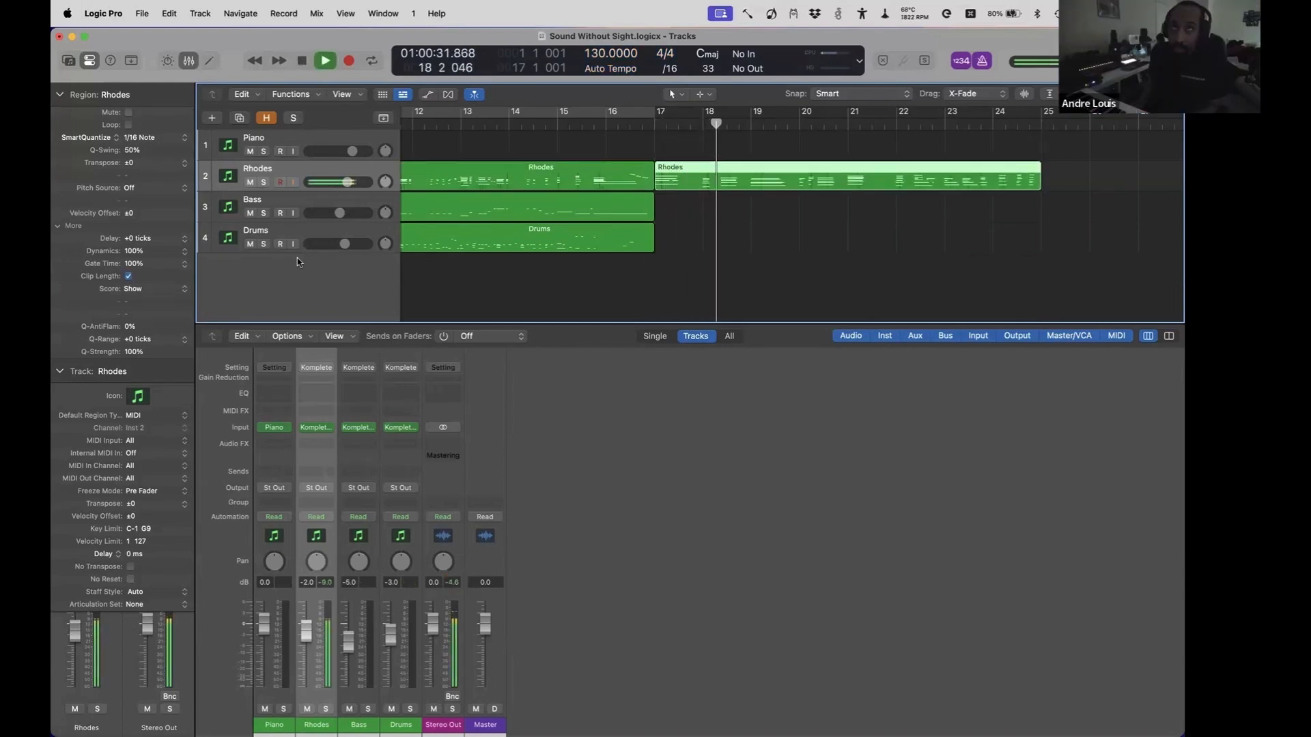
- Select the Bass track and rehearse a bass line over the new Rhodes region from bar 17
key("Down")
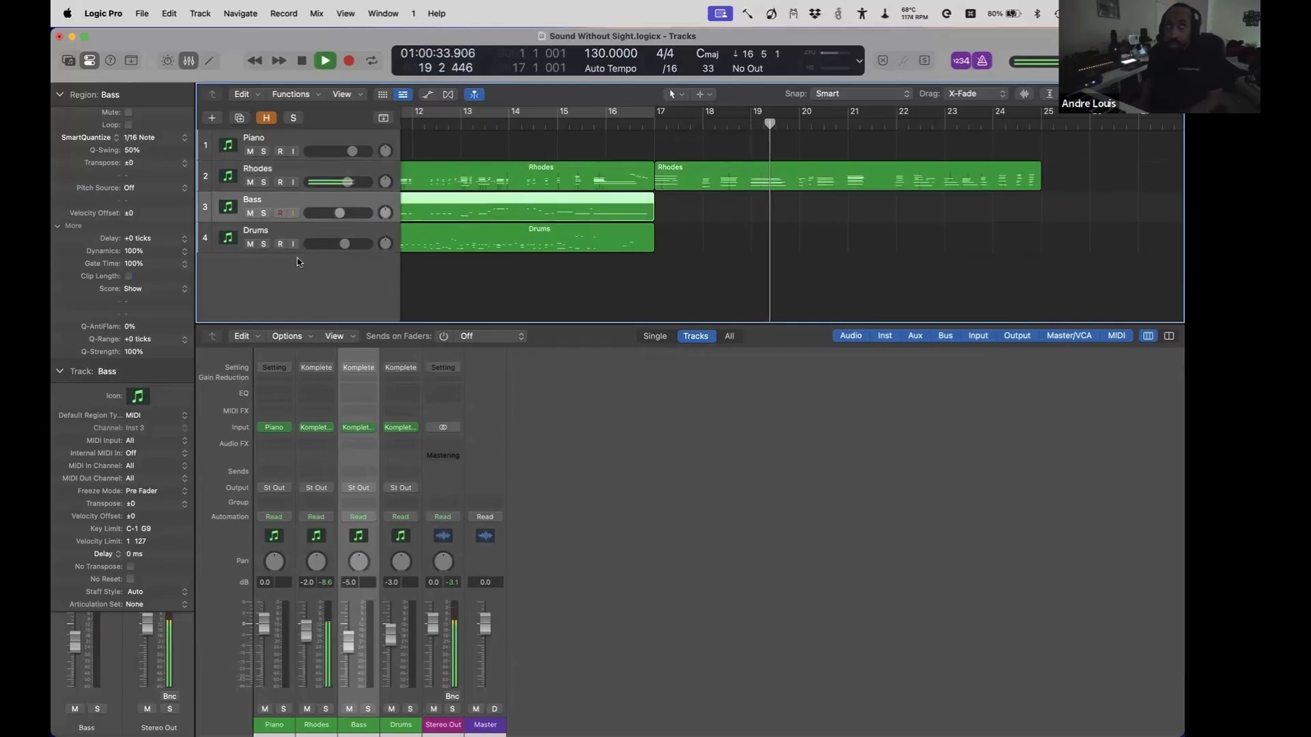
key("comma")
key("comma")
key("comma")
key("comma")
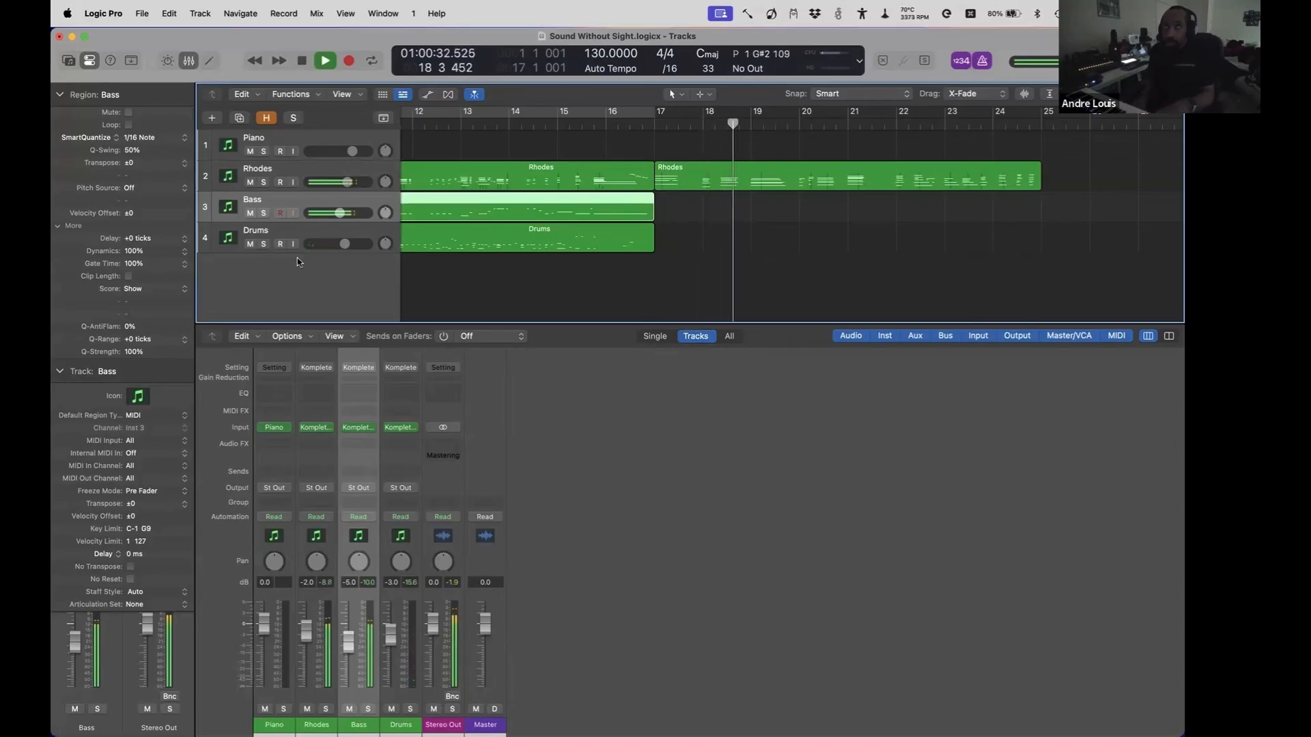
key("space")
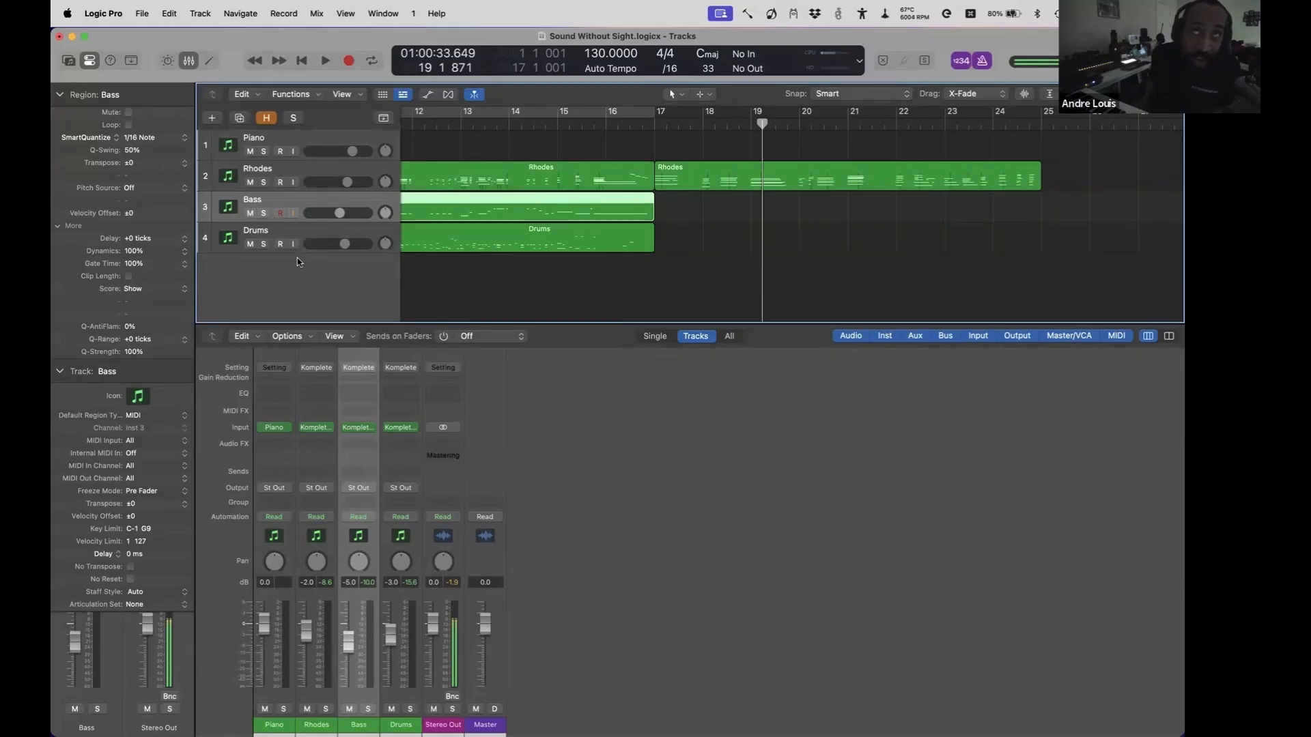
key("space")
key("space")
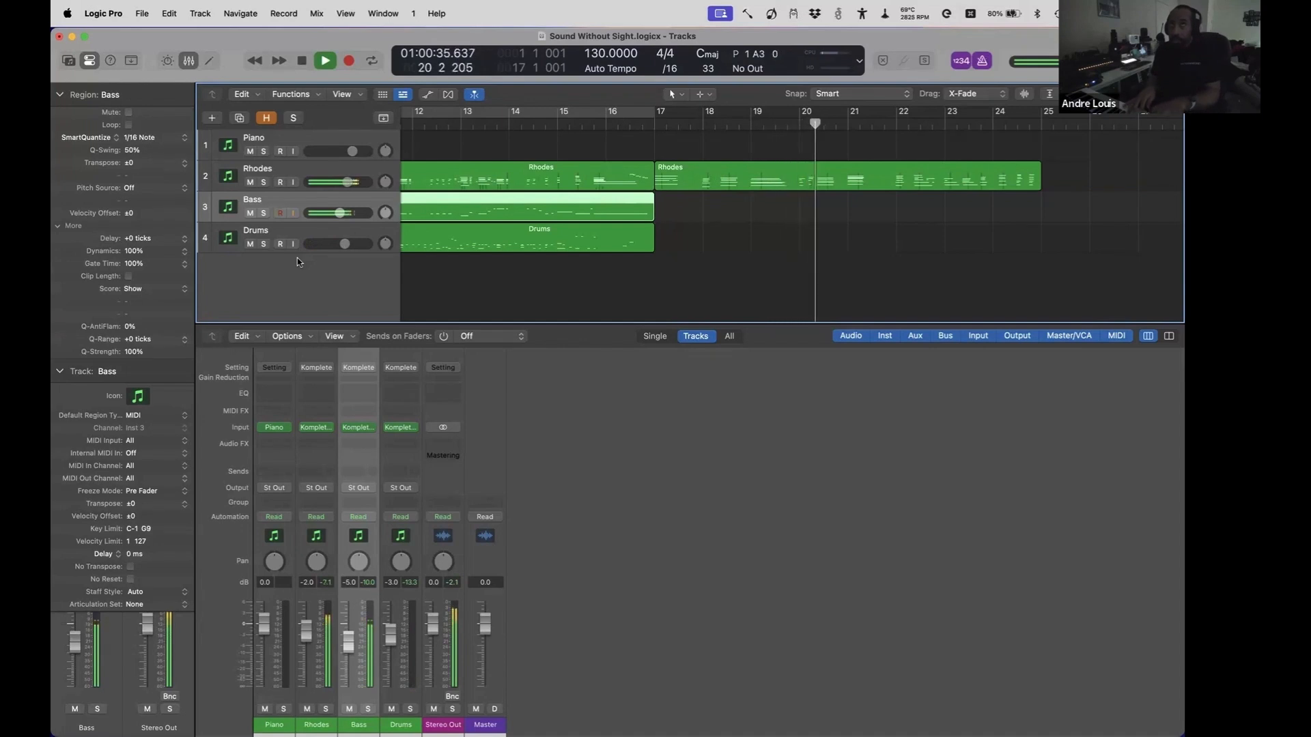
key("space")
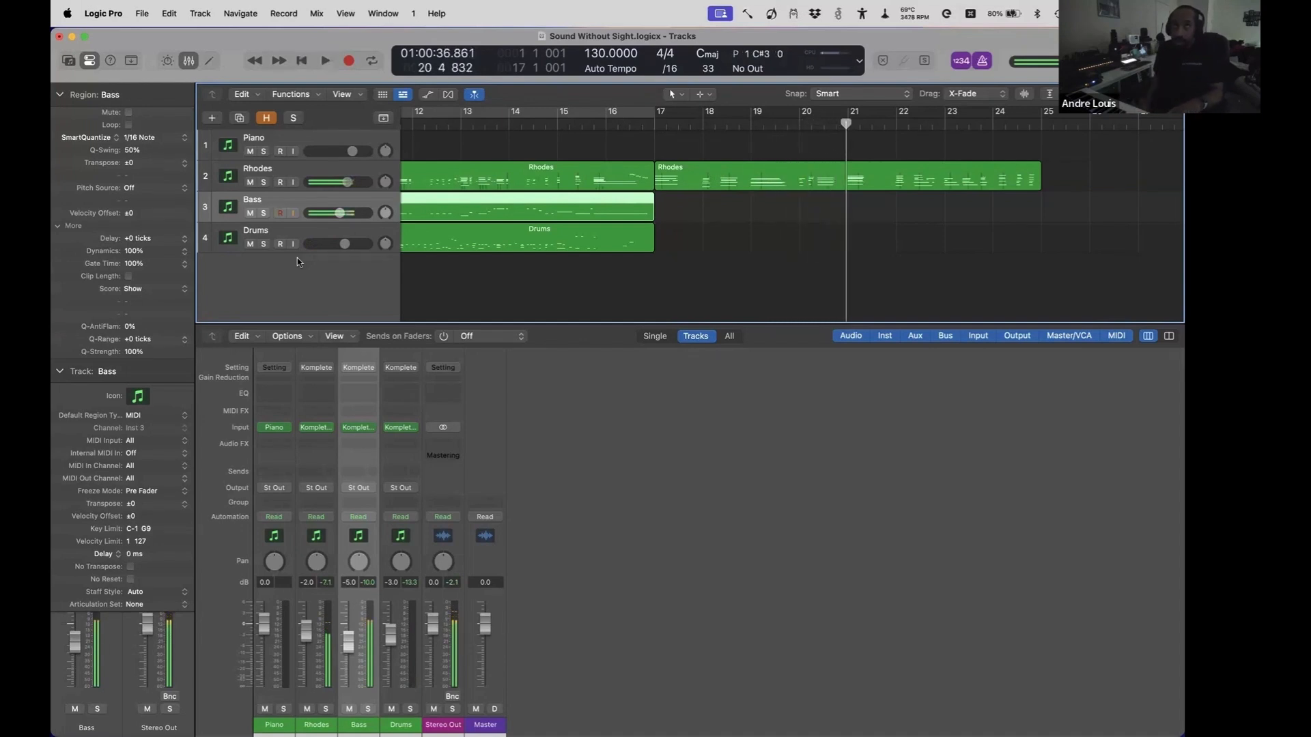
- Perform a bass line over the new Rhodes region from bar 16 and capture it as a region from bar 17 to bar 21
key("comma")
key("comma")
key("comma")
key("comma")
key("comma")
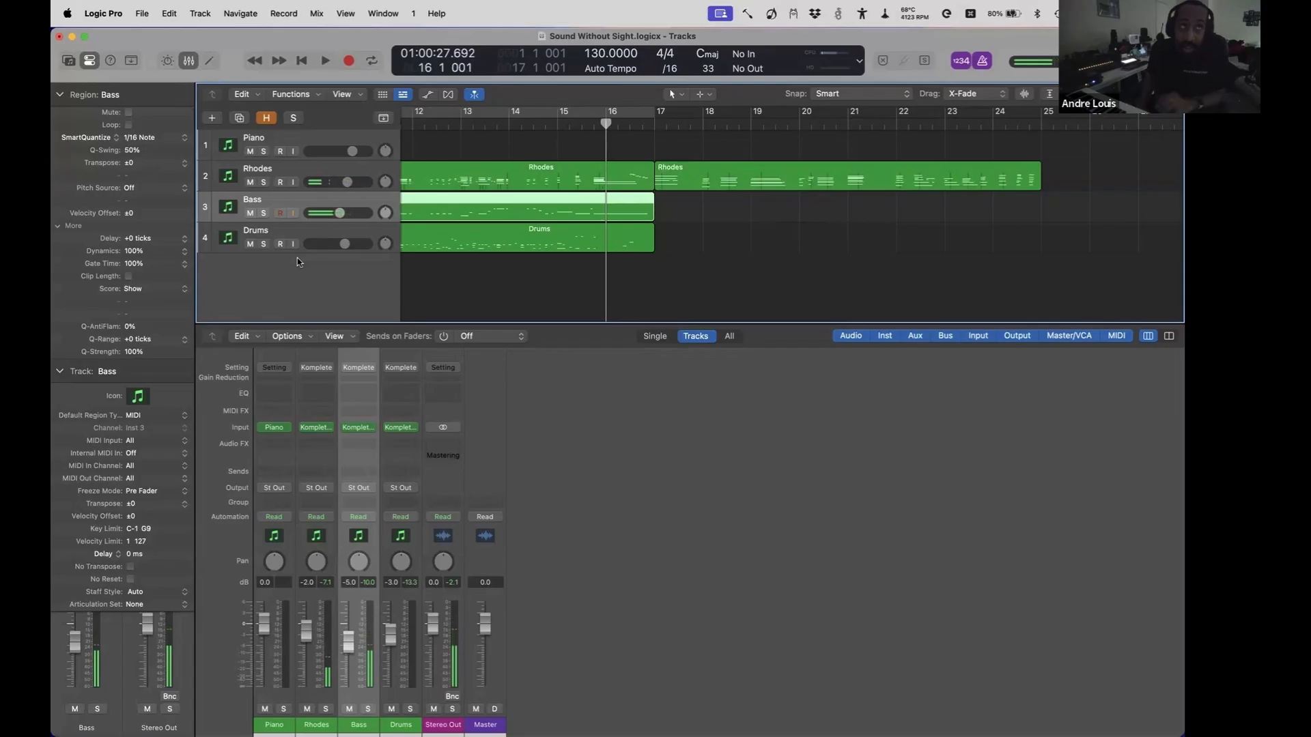
key("space")
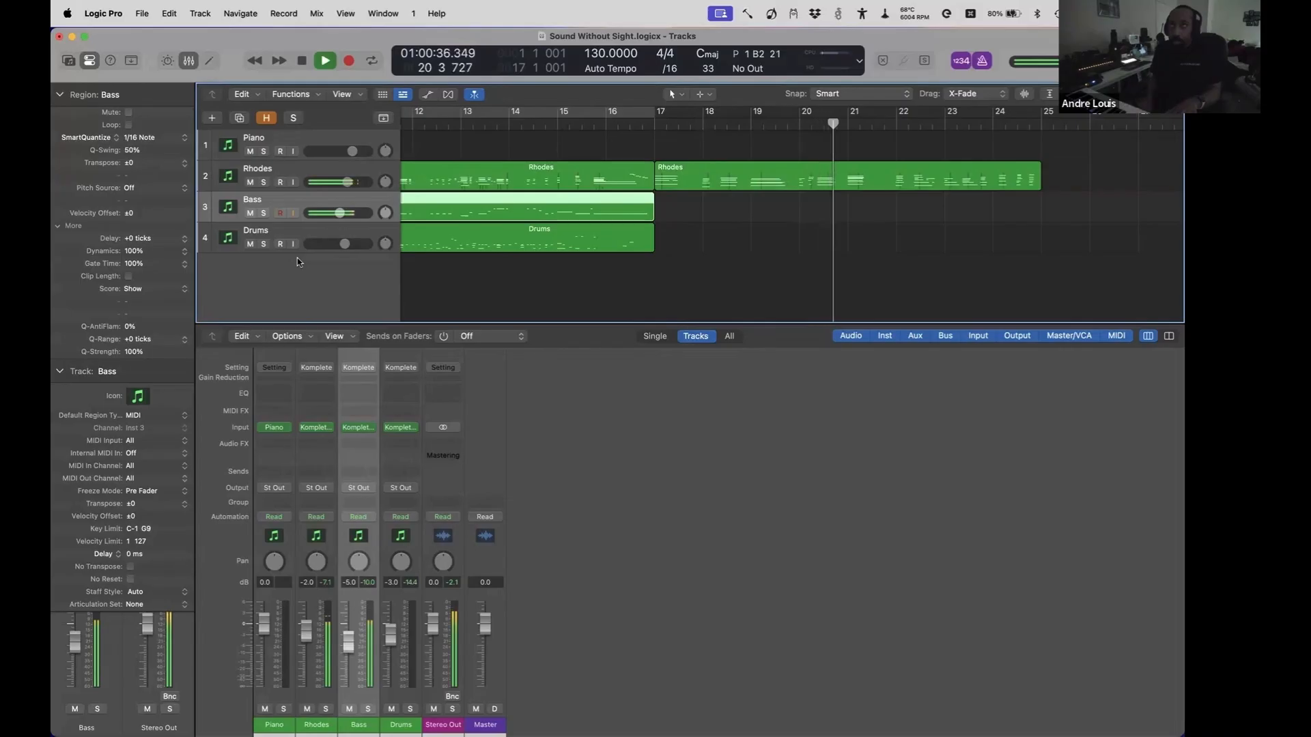
key("space")
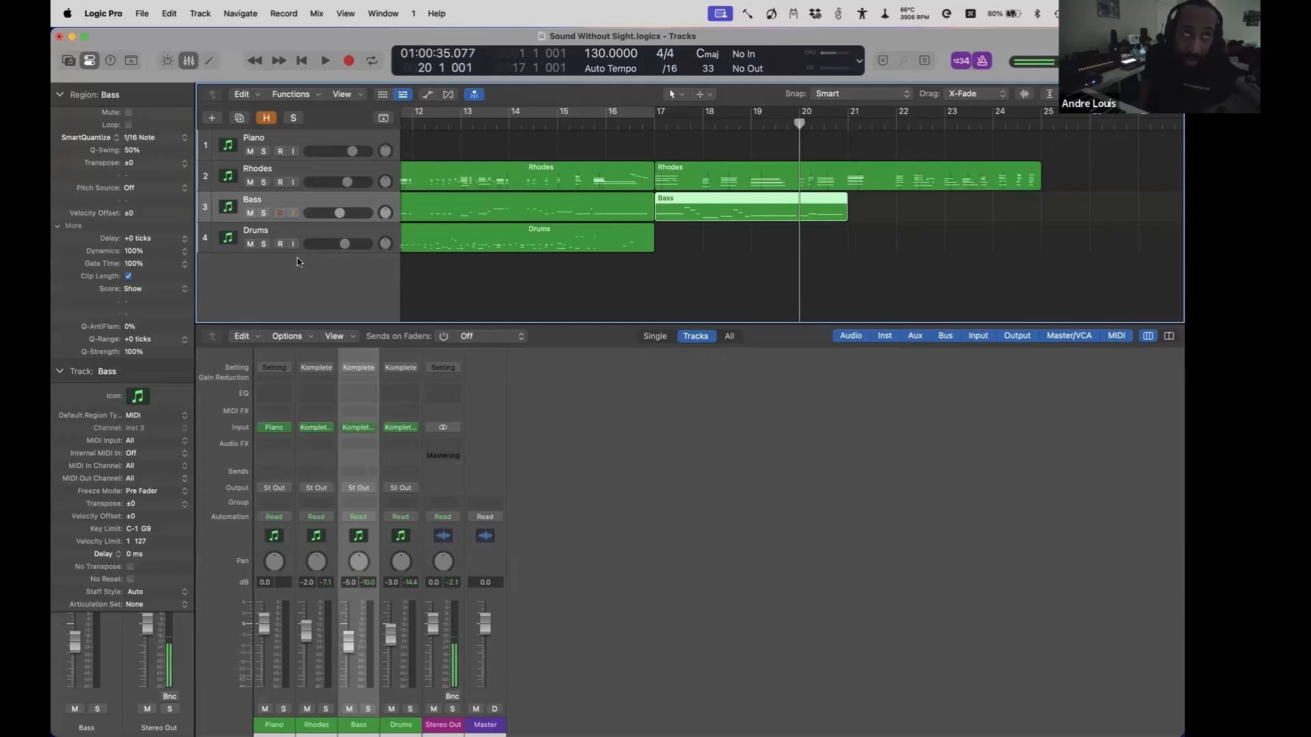
- Rehearse a continuation of the bass line over bars 21 to 25
key("space")
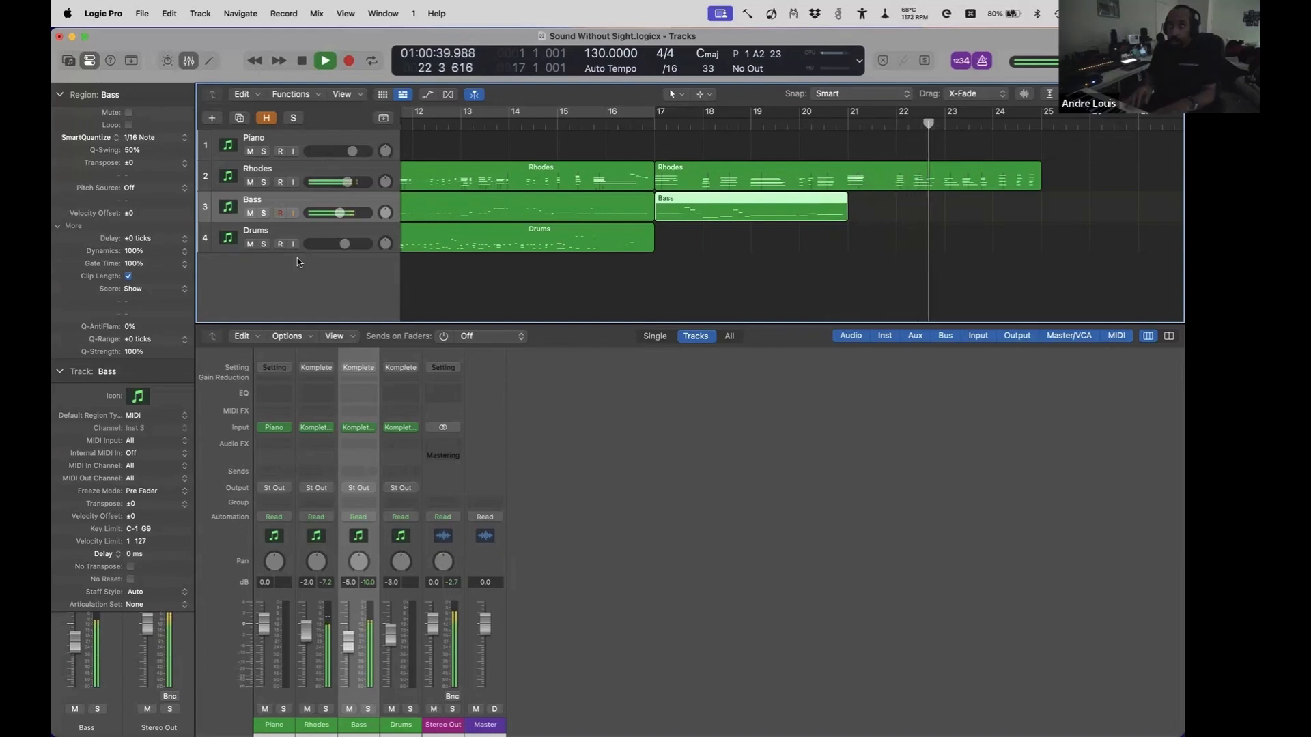
key("space")
key("space")
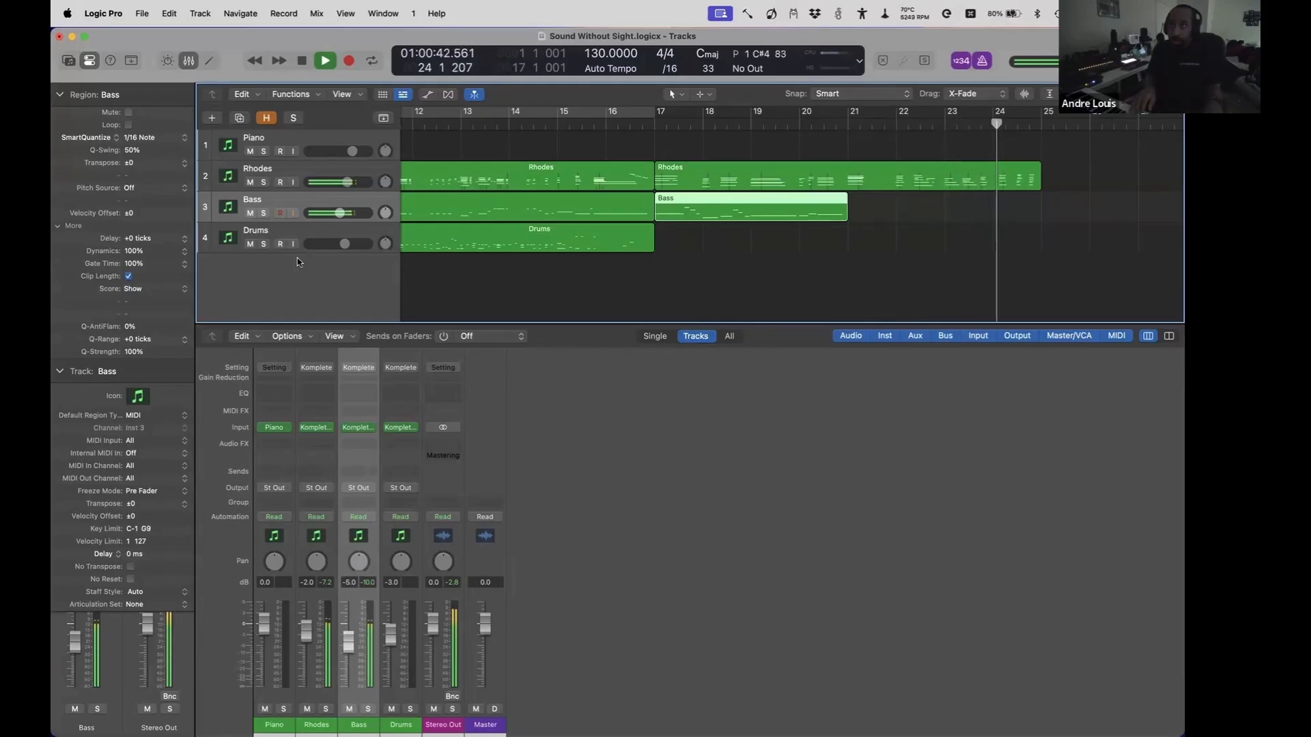
key("space")
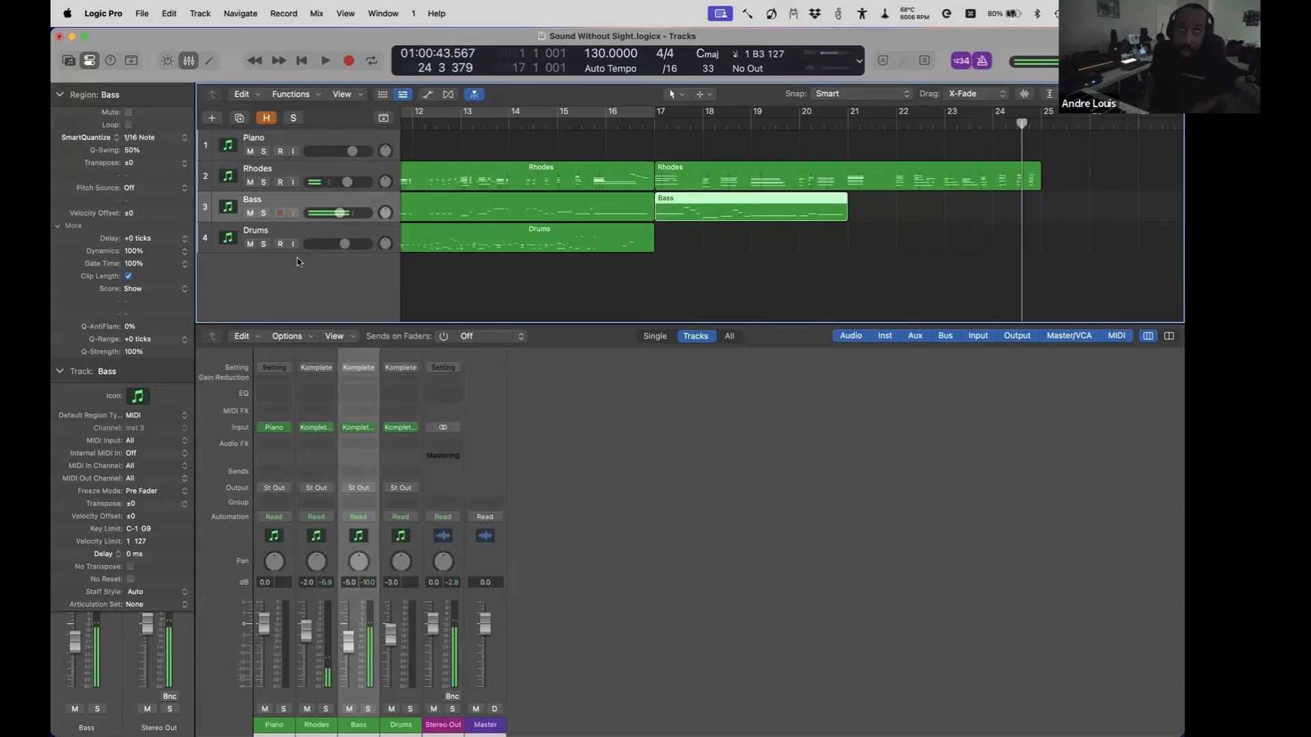
key("space")
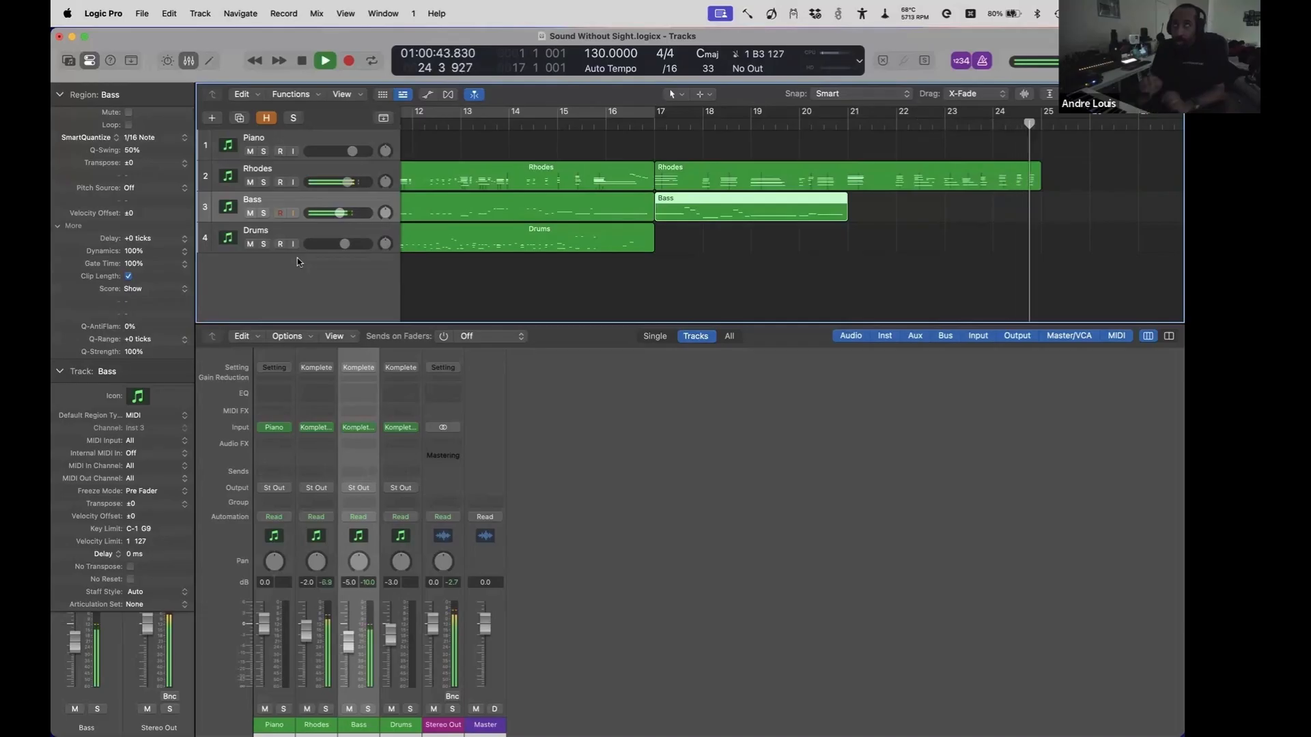
- Perform the bass continuation from bar 20, capture it as a region from bar 21 to bar 25, and play it back
key("comma")
key("comma")
key("comma")
key("comma")
key("comma")
key("comma")
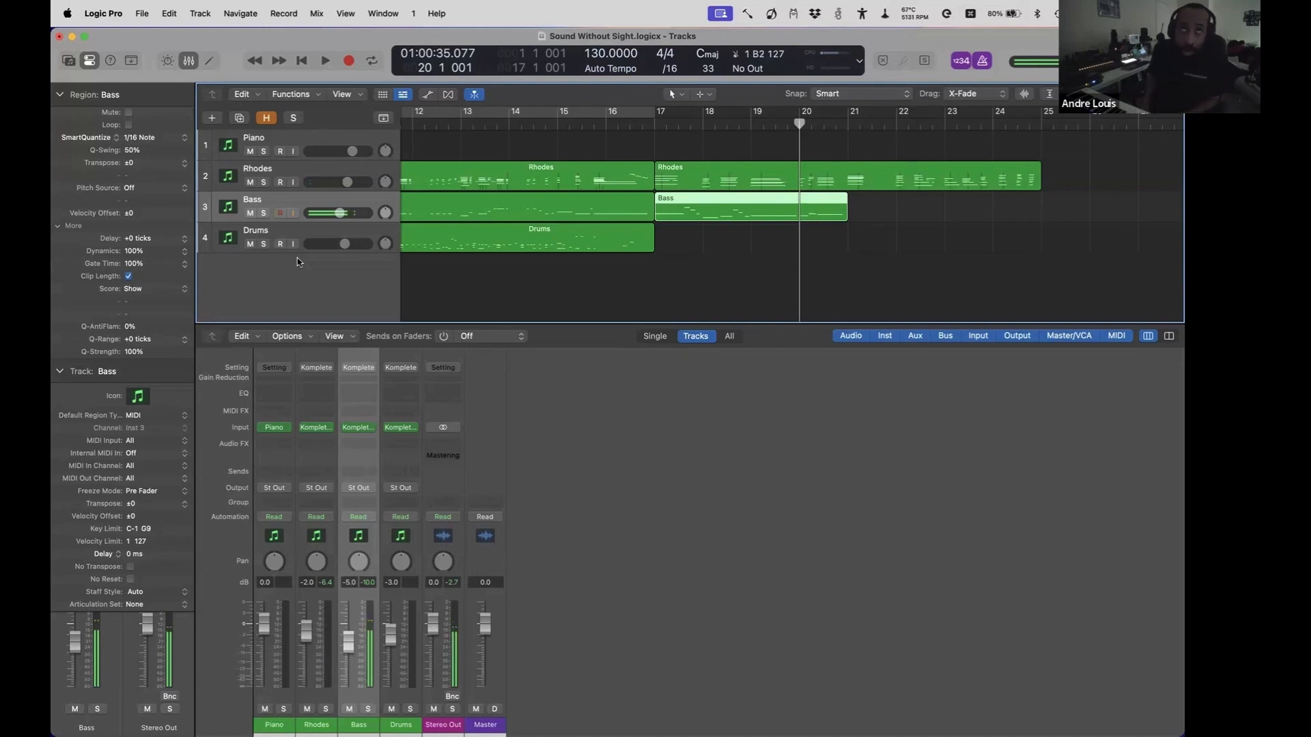
key("space")
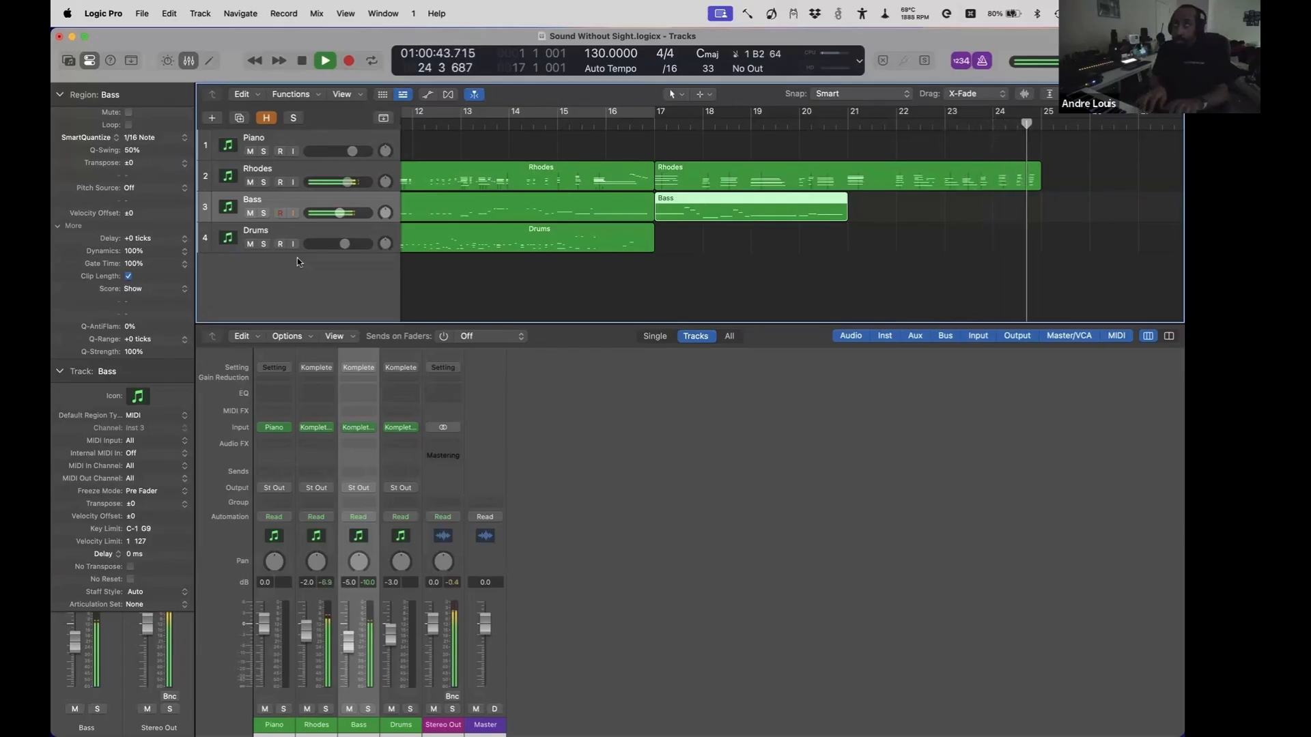
key("super+r")
key("shift+space")
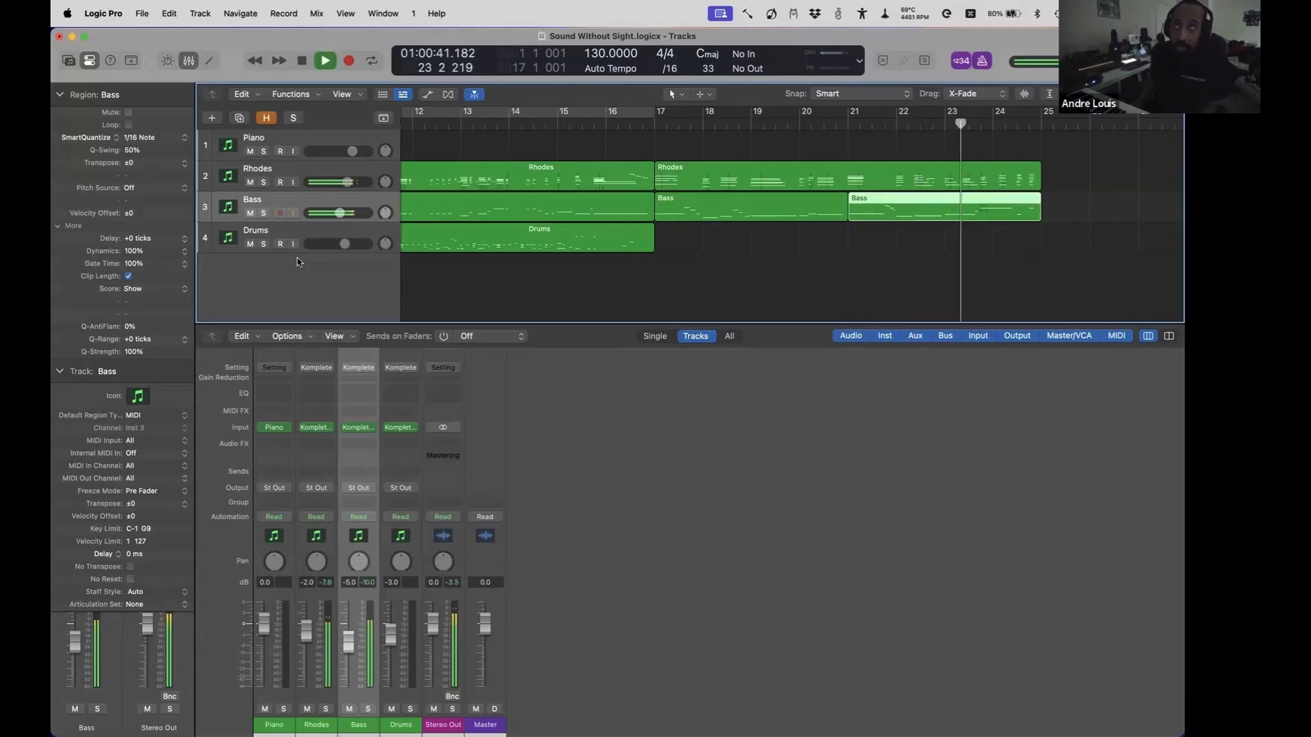
- Select the Drums track and rehearse a drum part over the new section from bar 17 to bar 25
key("Down")
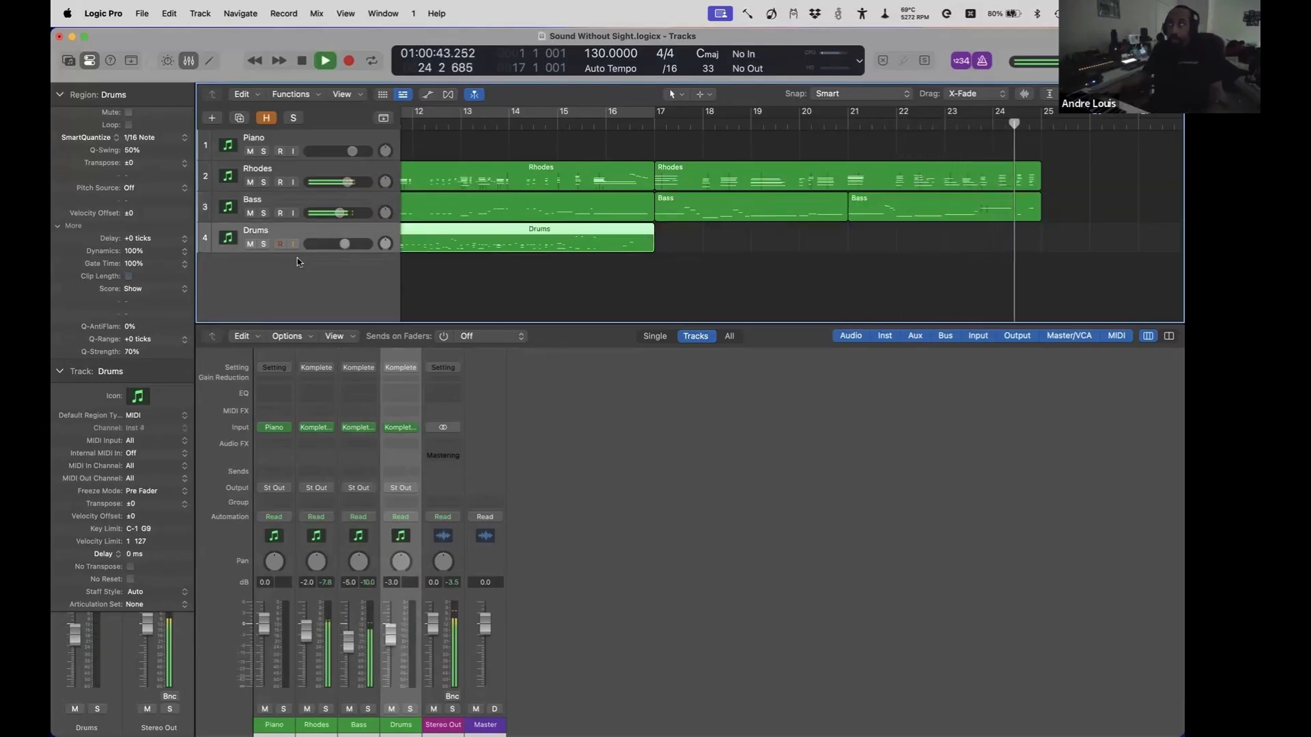
key("space")
key("space")
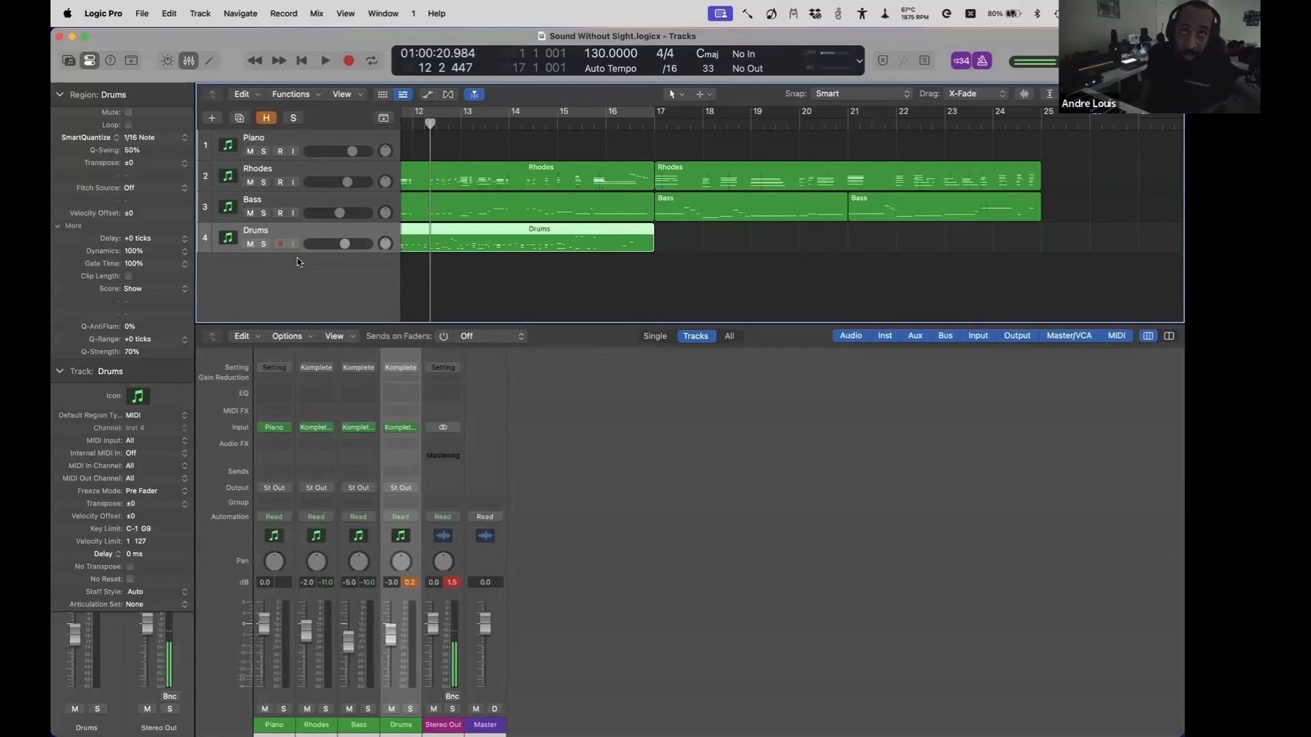
key("space")
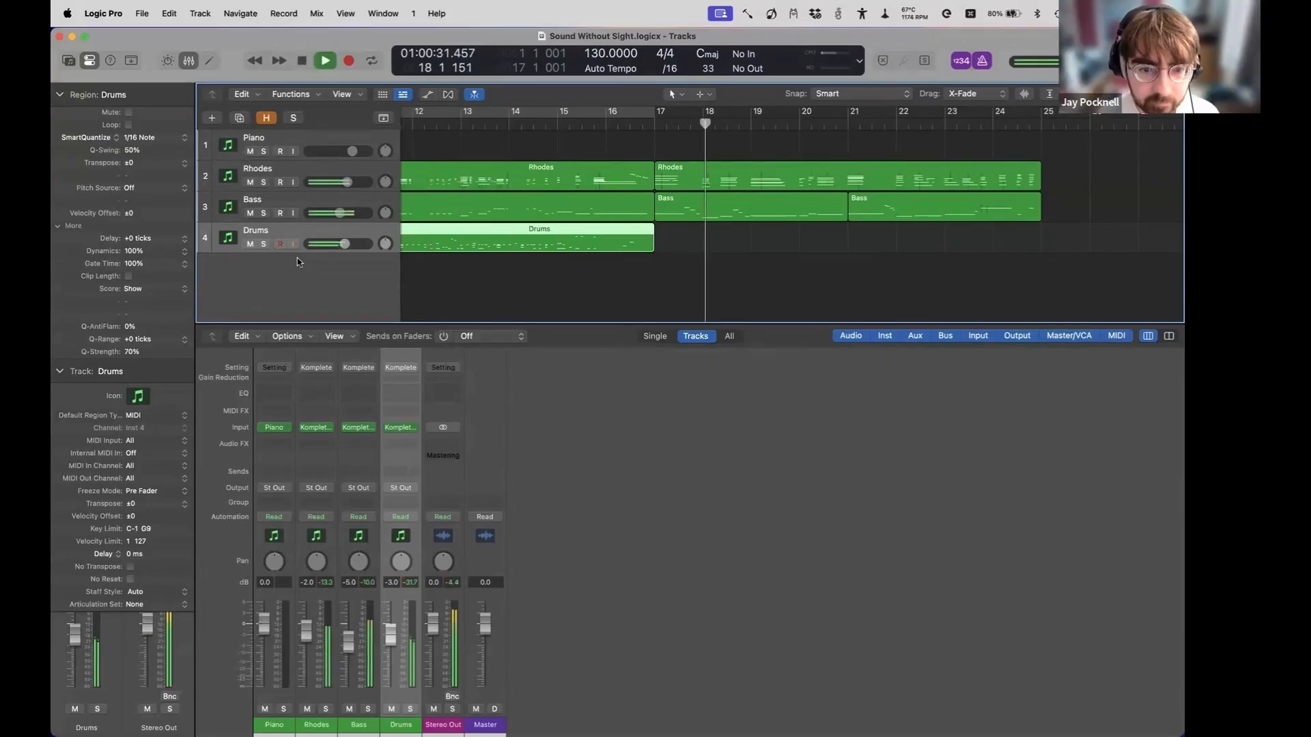
key("space")
key("space")
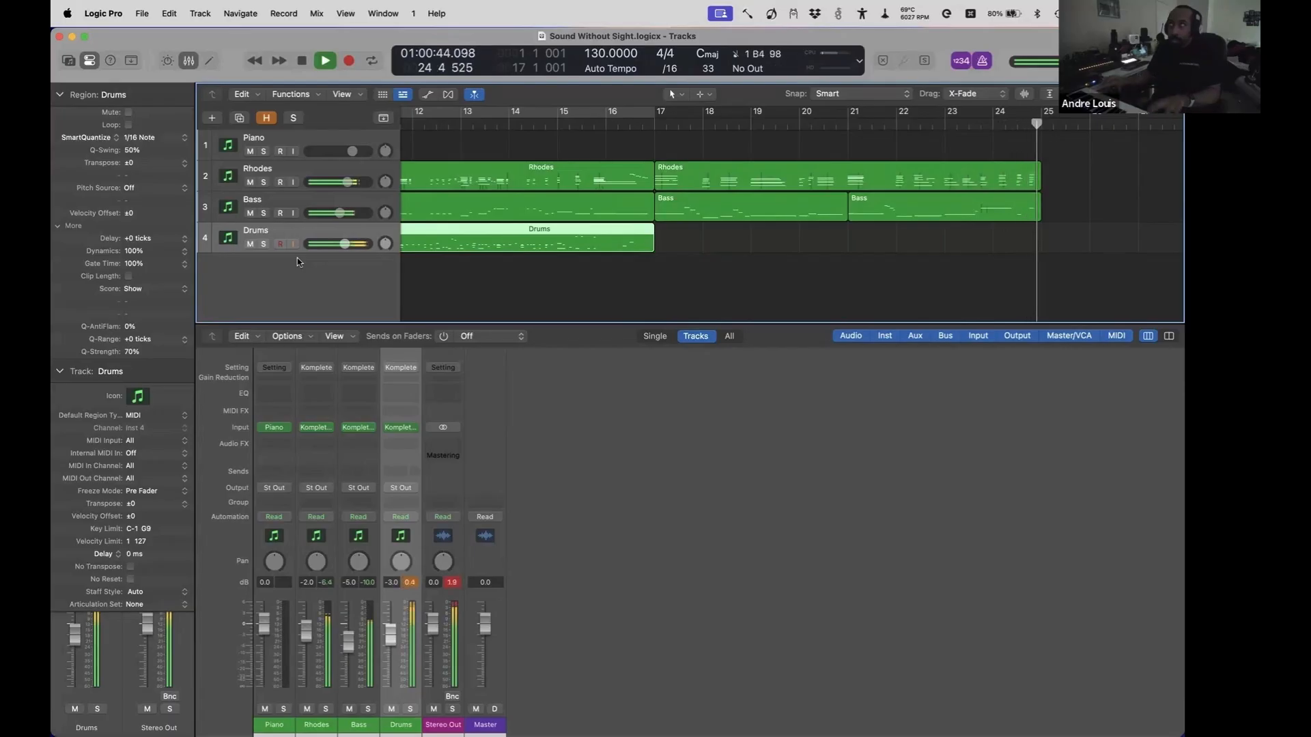
key("space")
key("space")
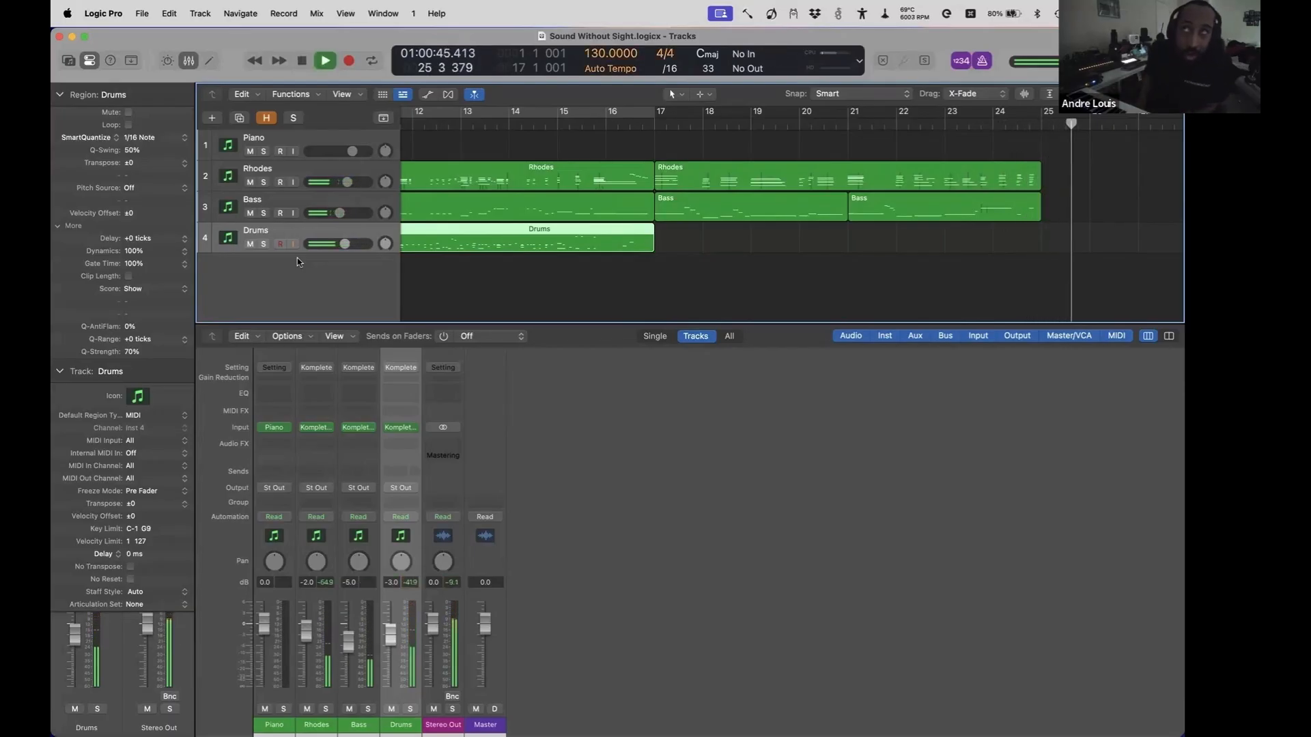
key("space")
- Perform a drum part from bar 16, capture it as a region from bar 17 to bar 25, and hide the Mixer
key("0")
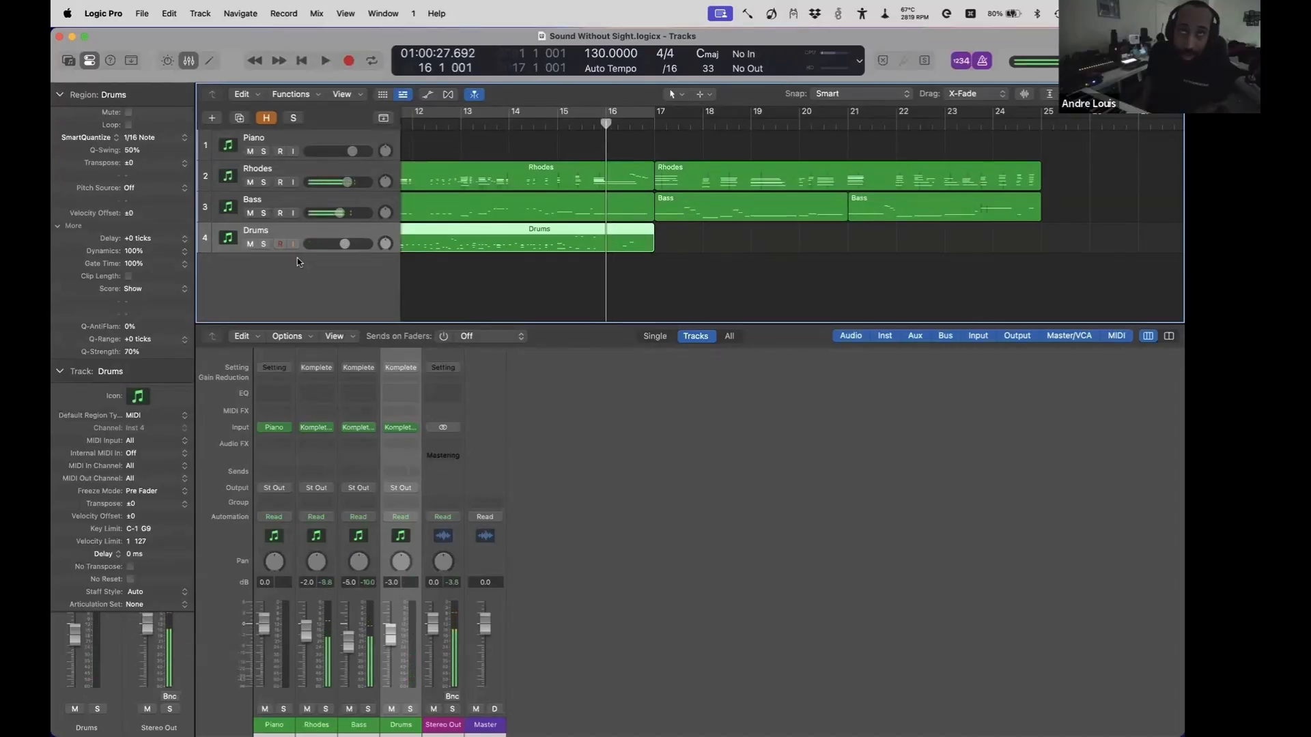
key("space")
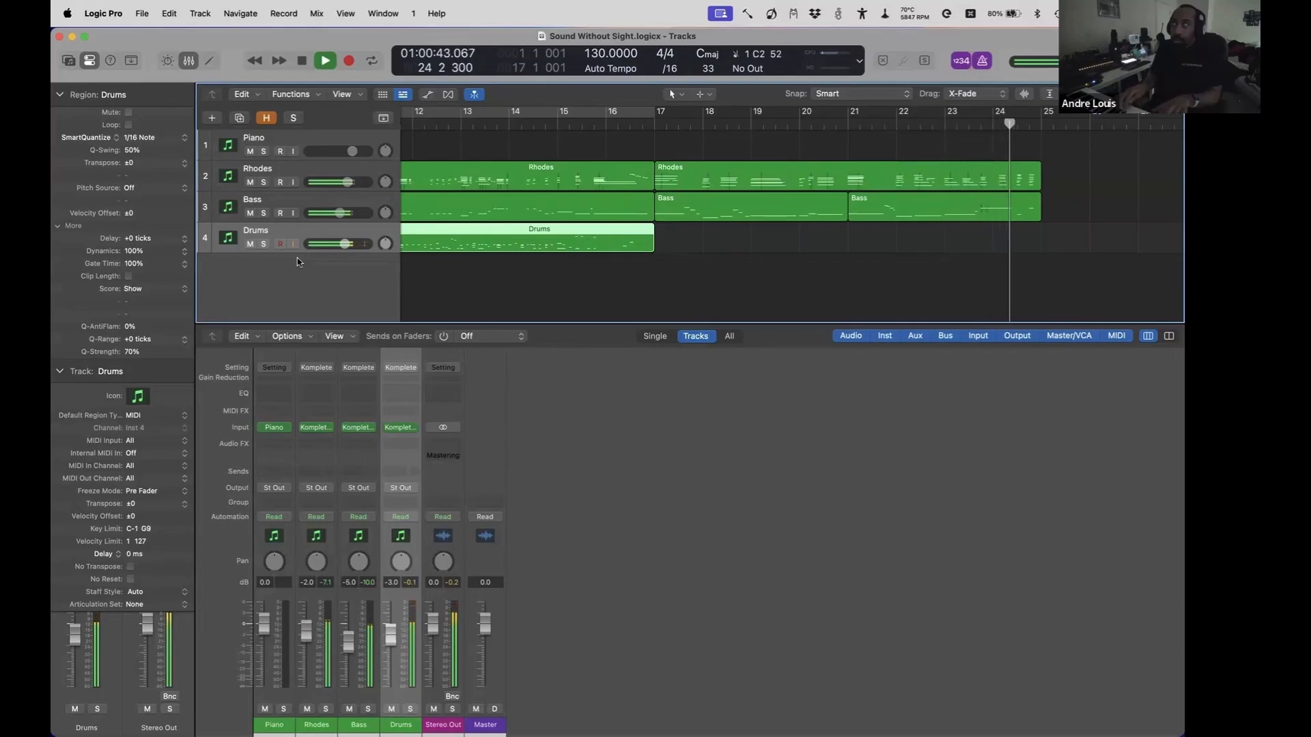
key("b")
key("shift+r")
key("b")
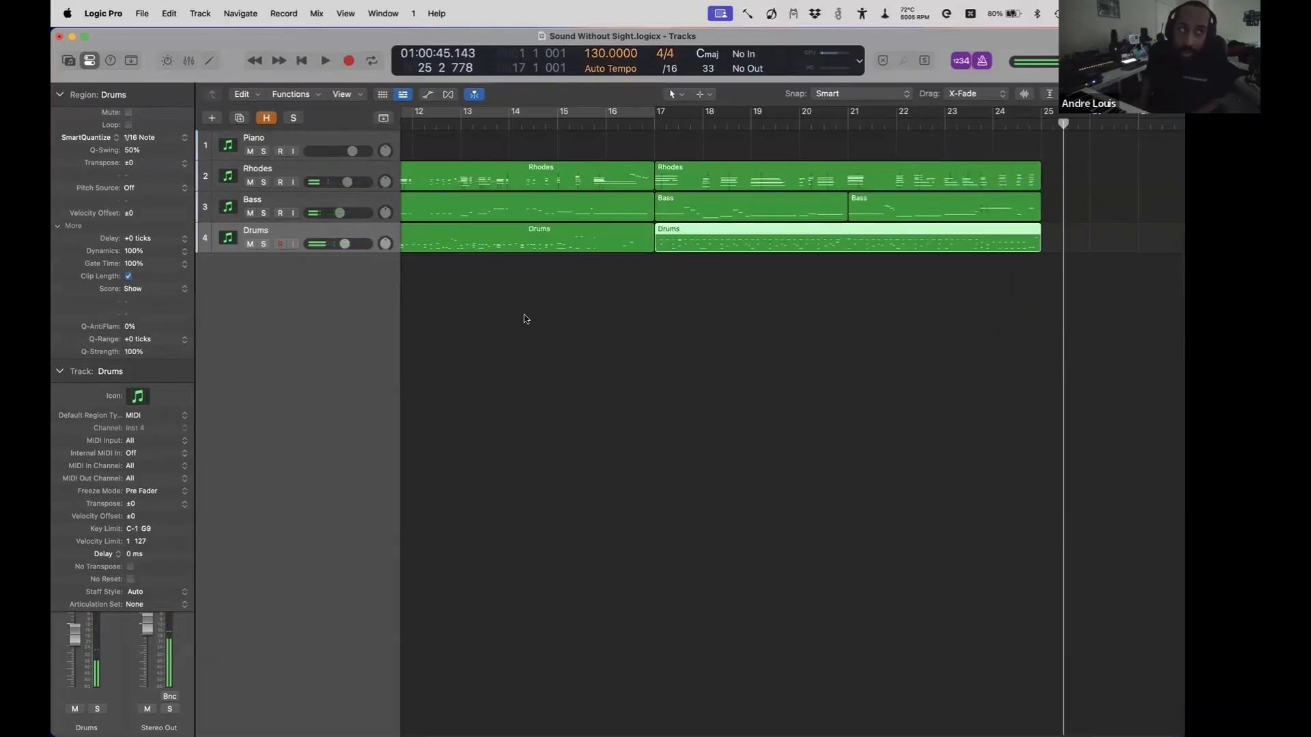
- Play back the new drum region, and play the whole arrangement from bar 1
key("shift+space")
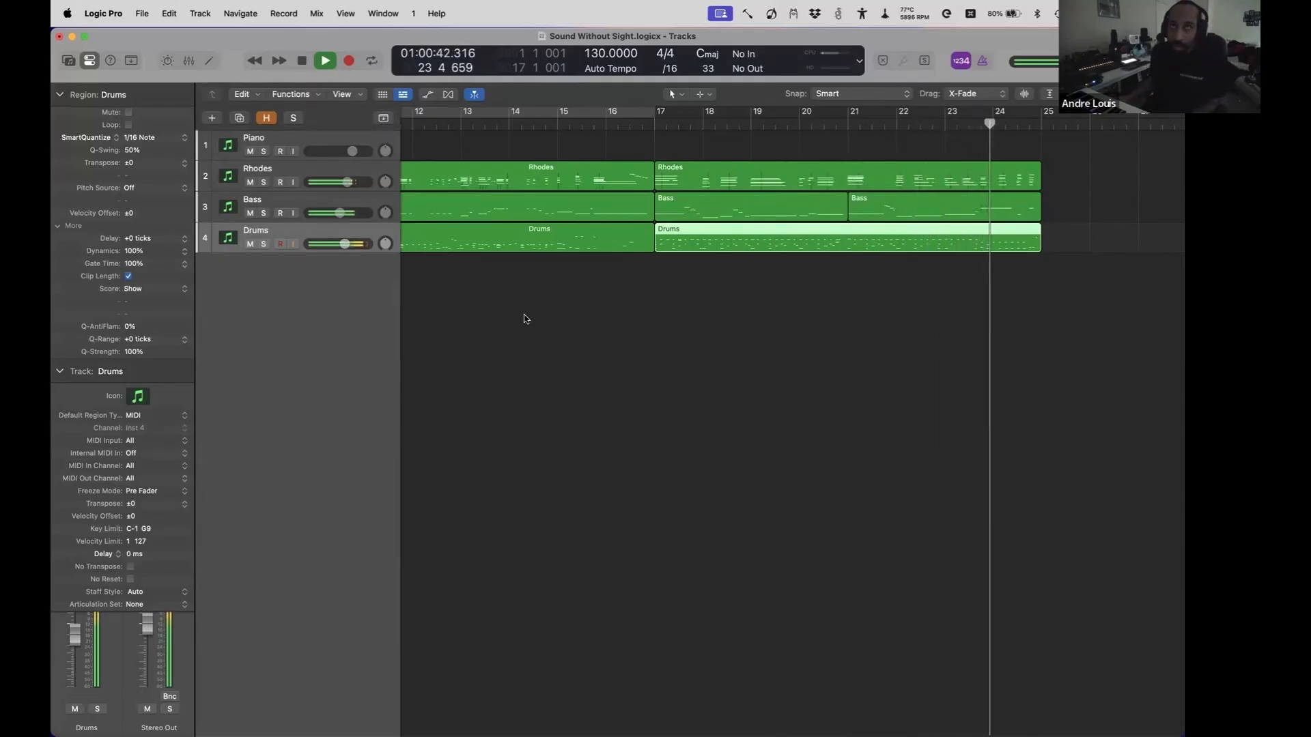
key("space")
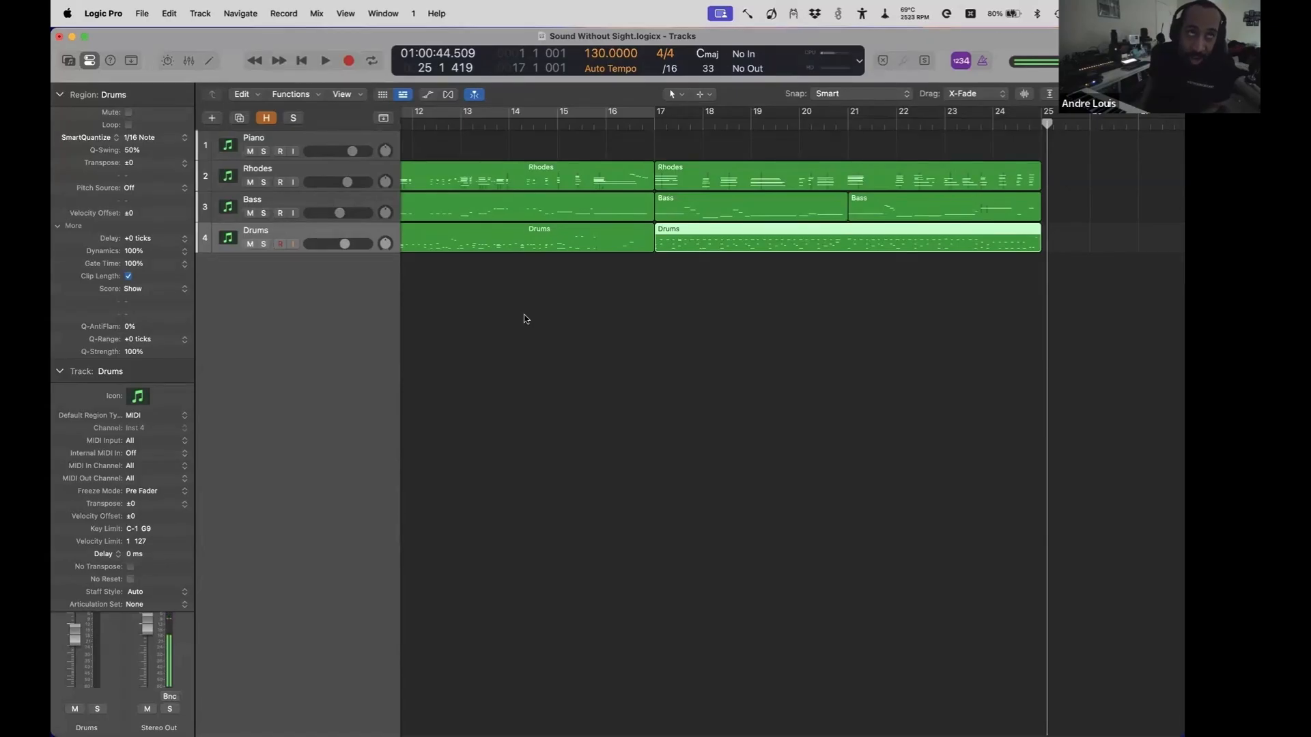
key("Return")
key("space")
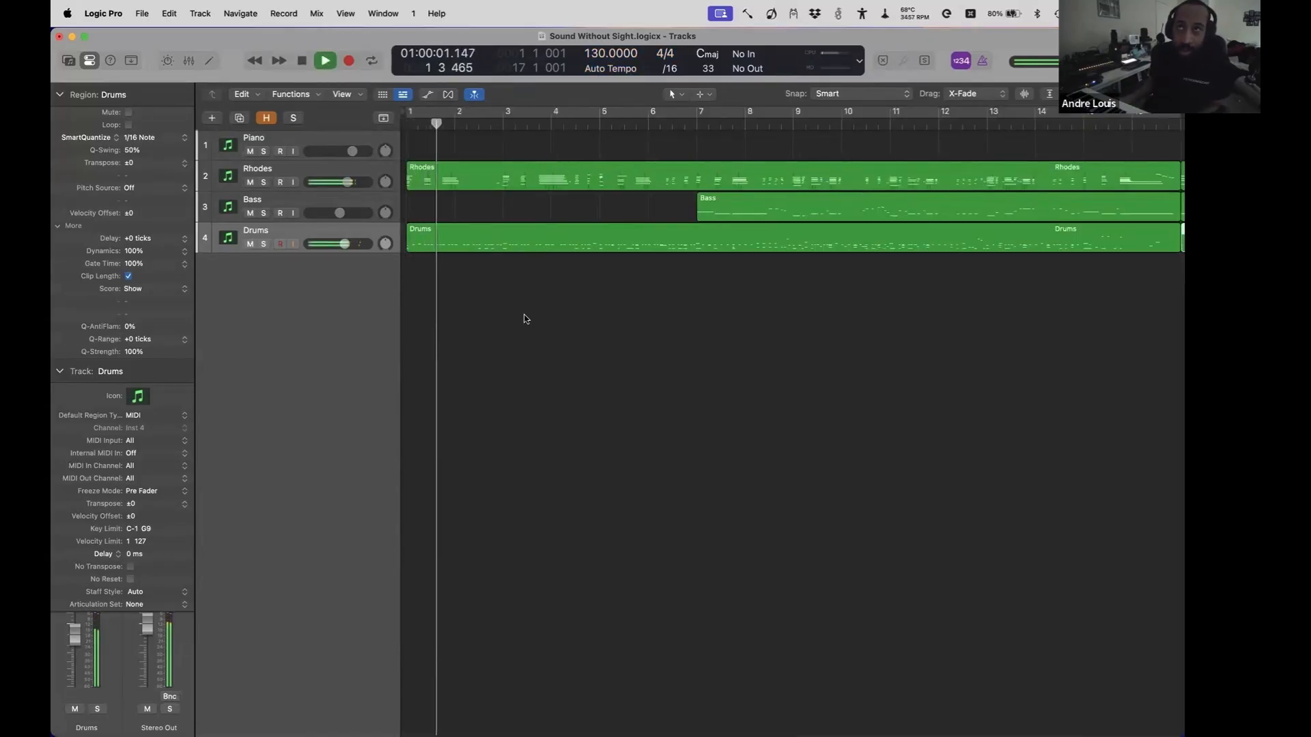
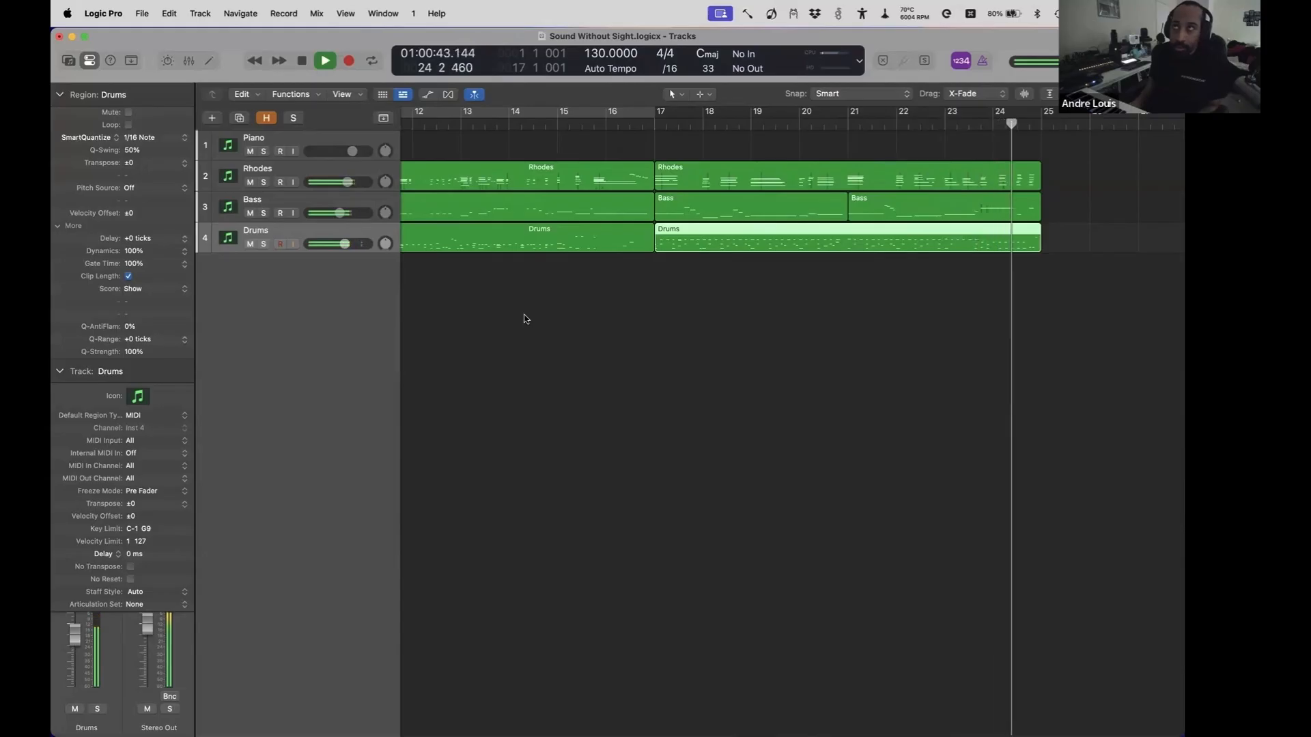
- Select the Rhodes track, listen to the arrangement from around bar 9, and move the playhead to bar 25
key("Up")
key("Up")
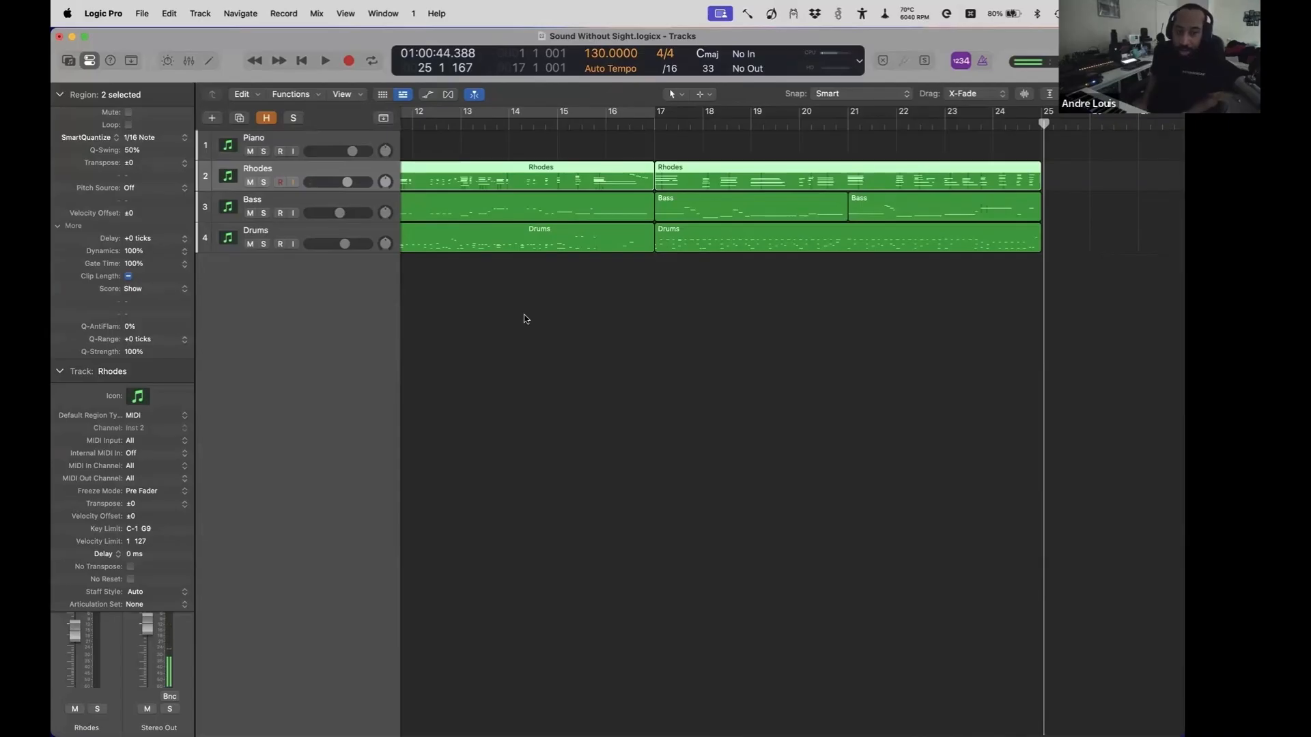
scroll(525, 318, "right", 2)
key("shift+comma")
key("shift+comma")
key("space")
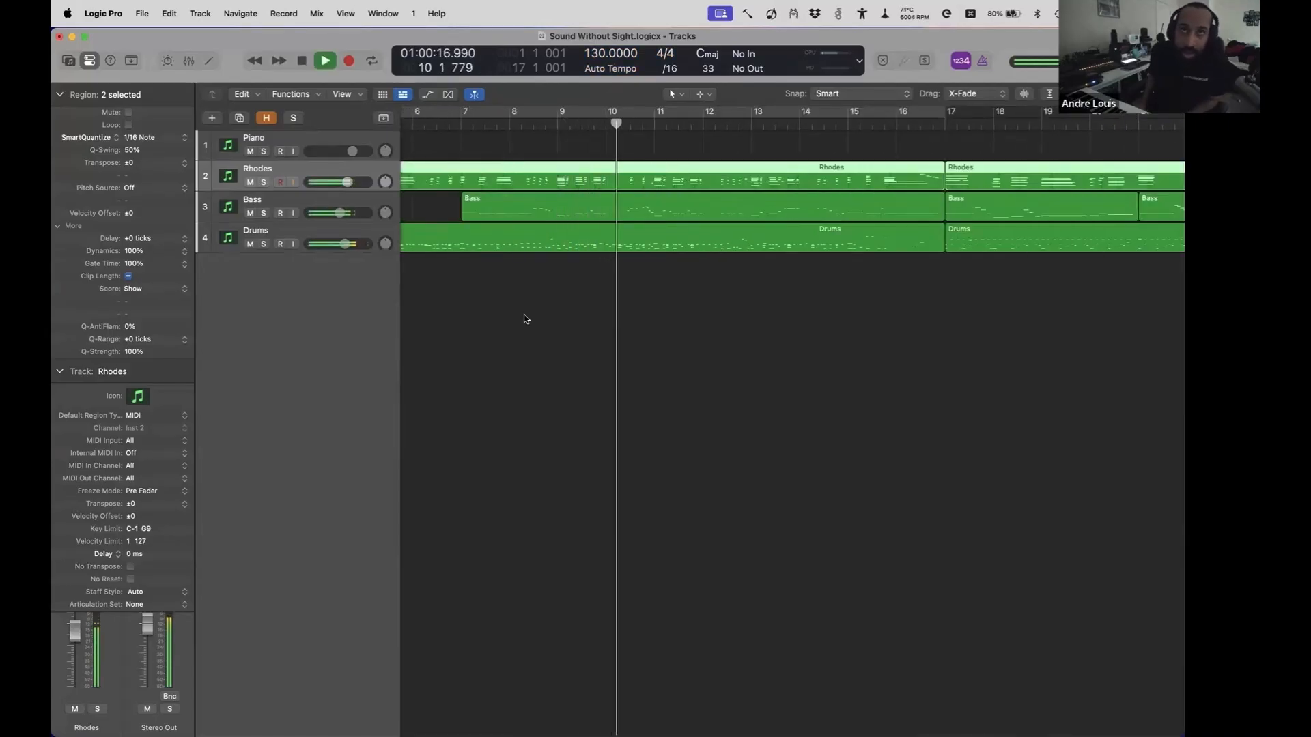
key("space")
key("alt+Return")
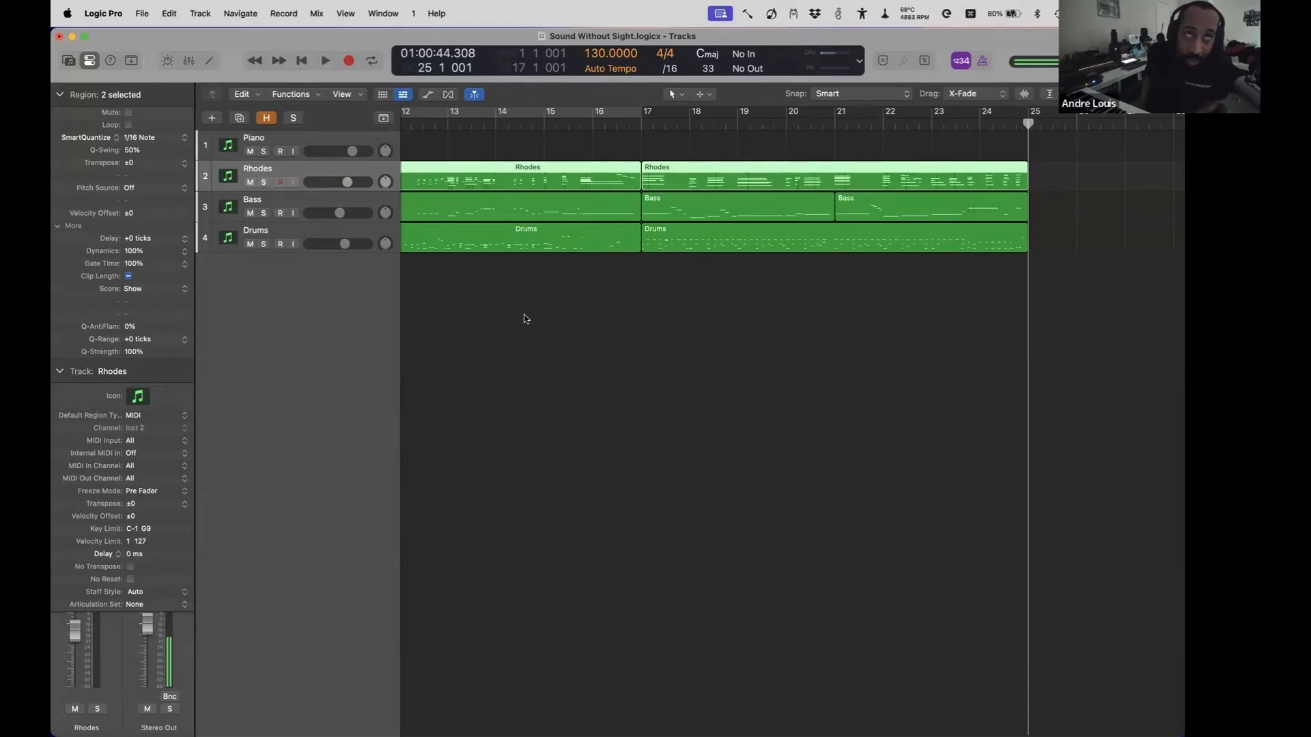
- Play the arrangement from bar 9, listen to the Rhodes track soloed for a passage, and continue with the solo cleared
key("shift+comma")
key("shift+comma")
key("space")
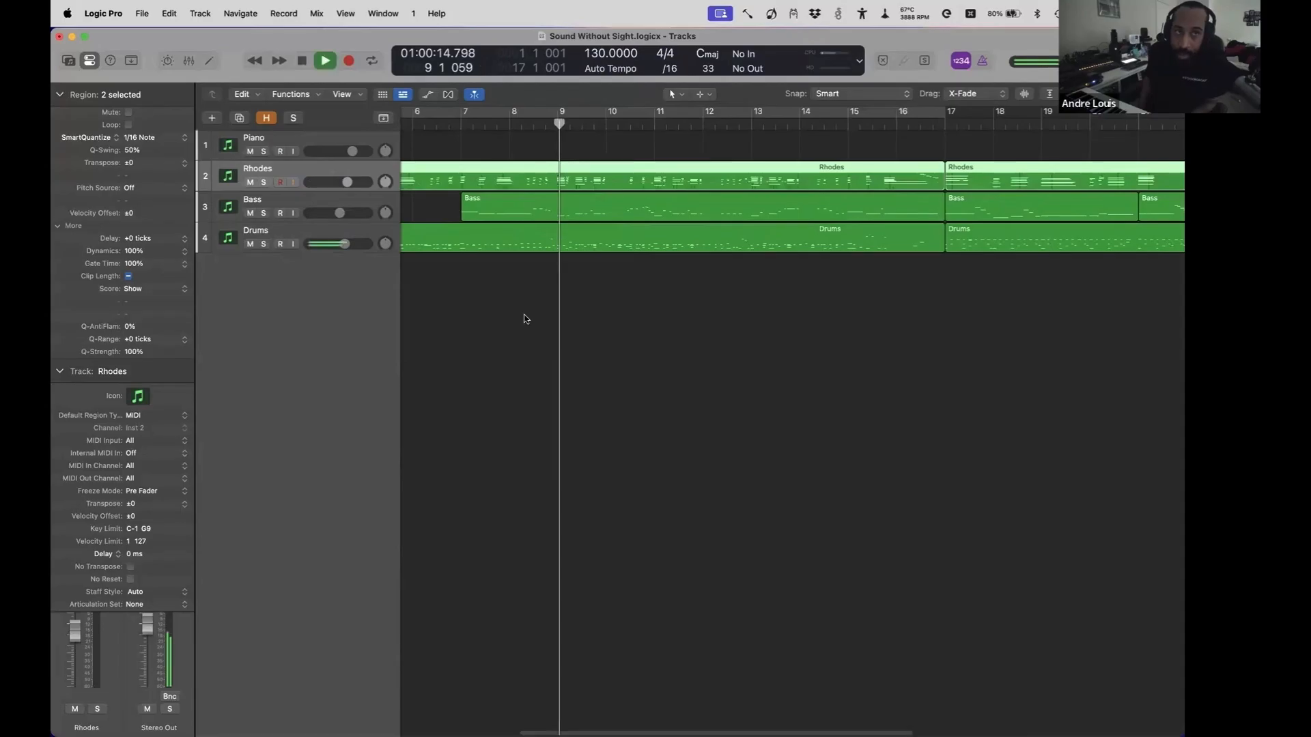
key("s")
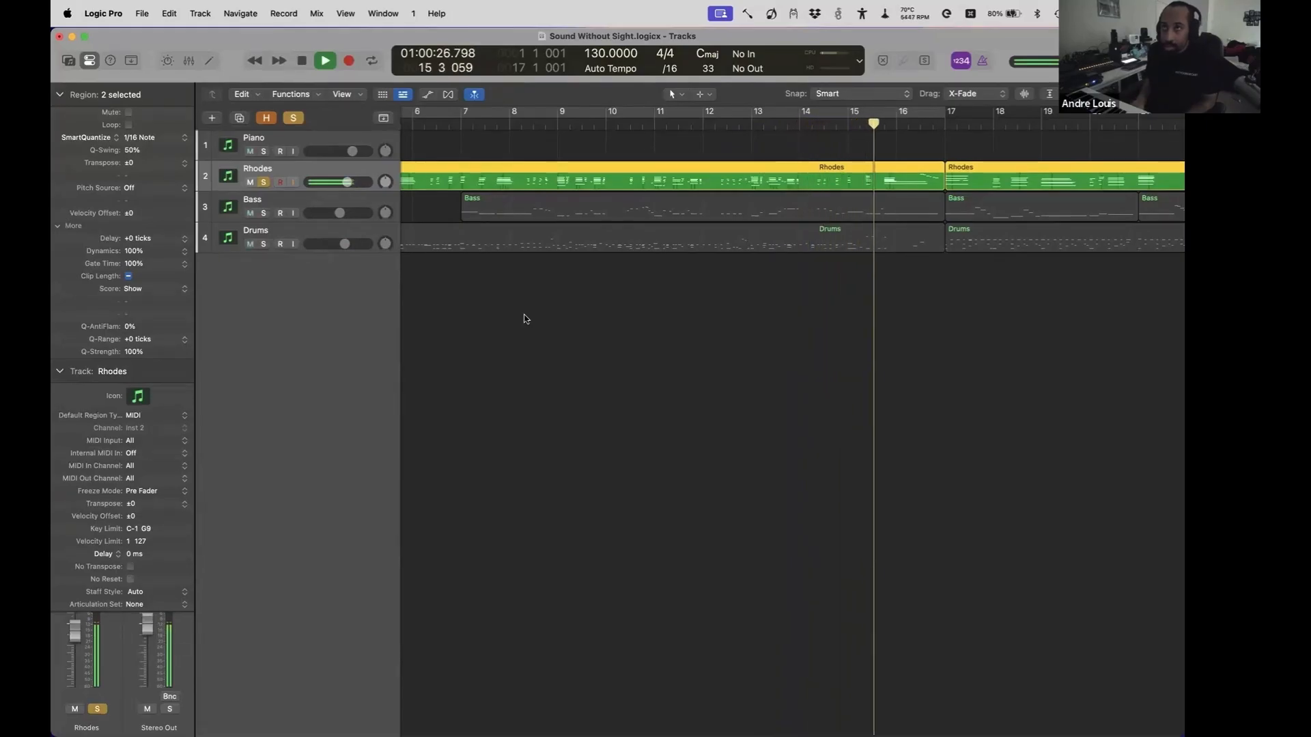
key("s")
key("space")
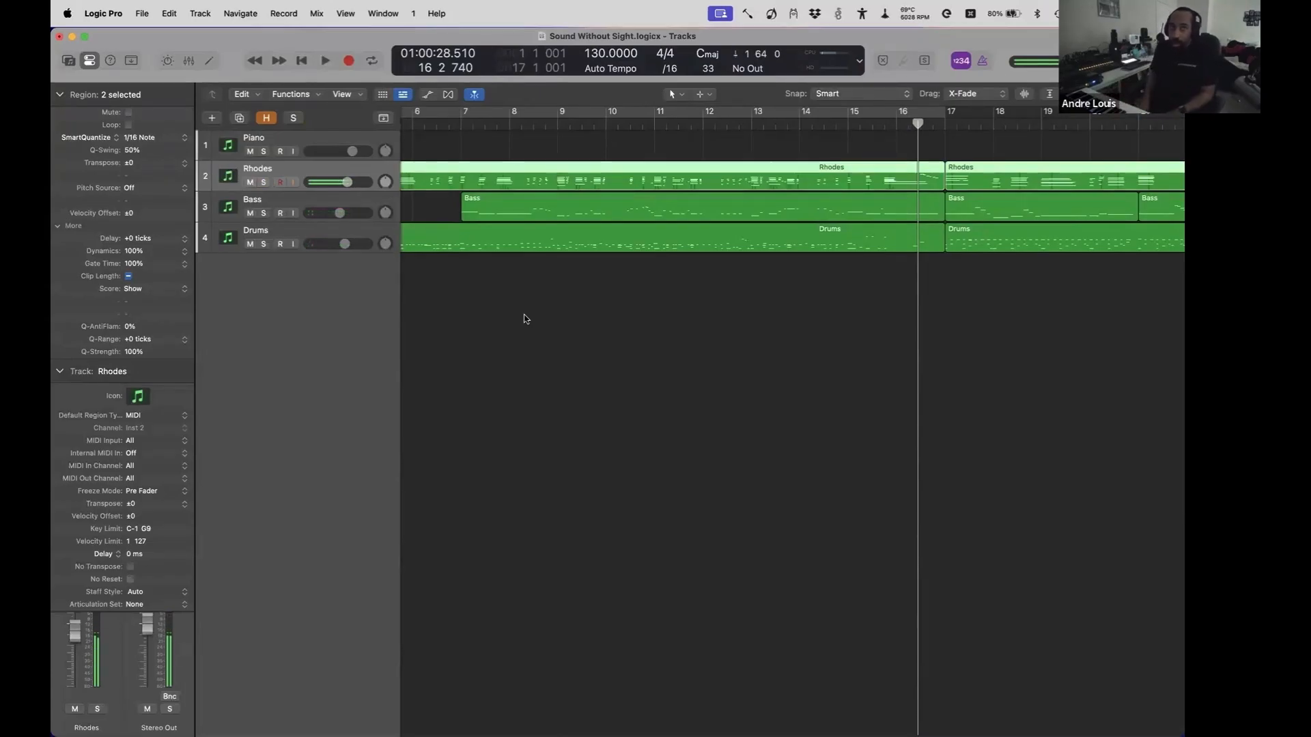
key("space")
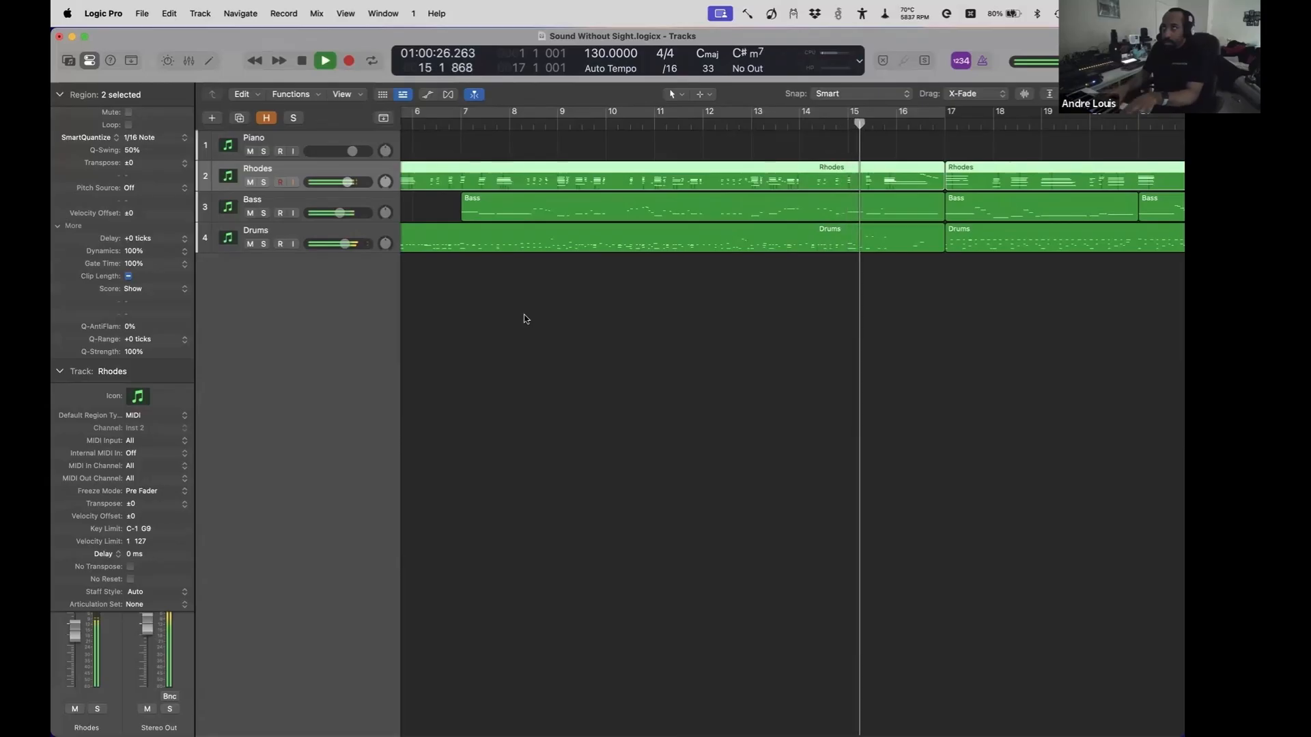
key("space")
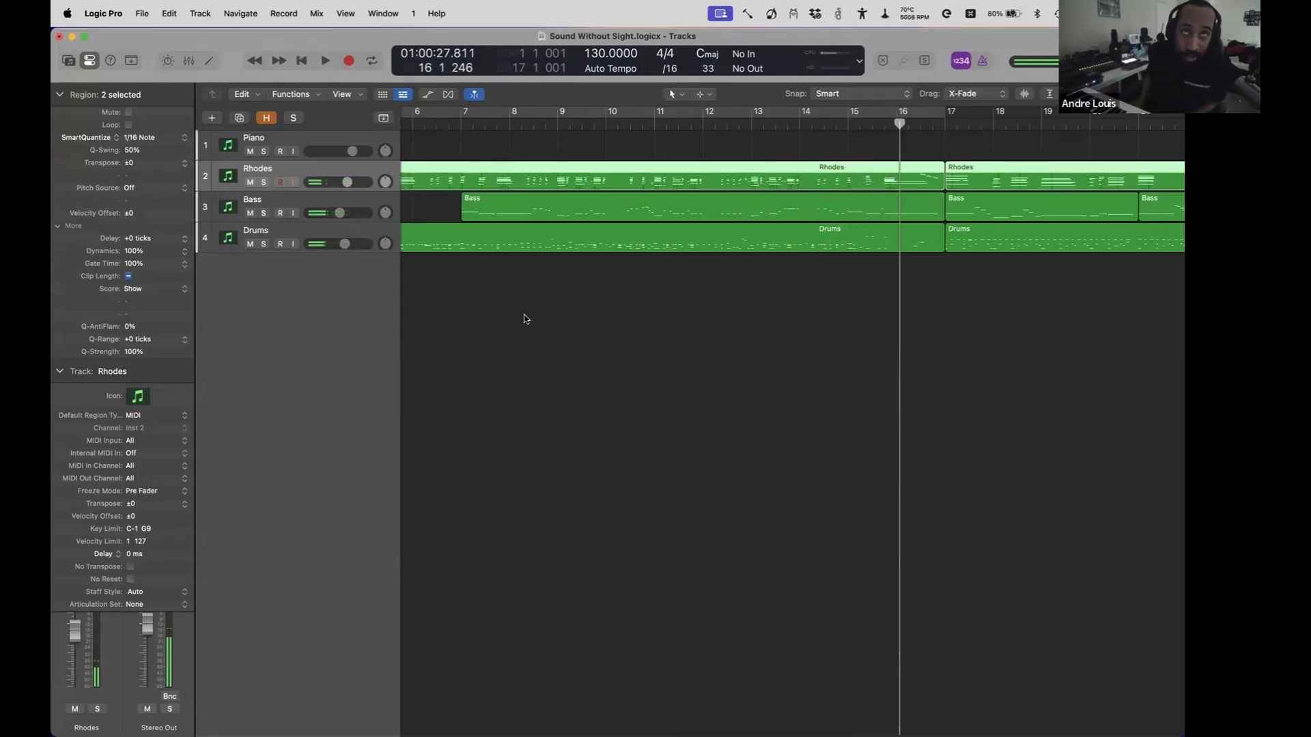
- Try to record a further Rhodes part from bar 25 and capture it as a region, and undo the capture
key("alt+Return")
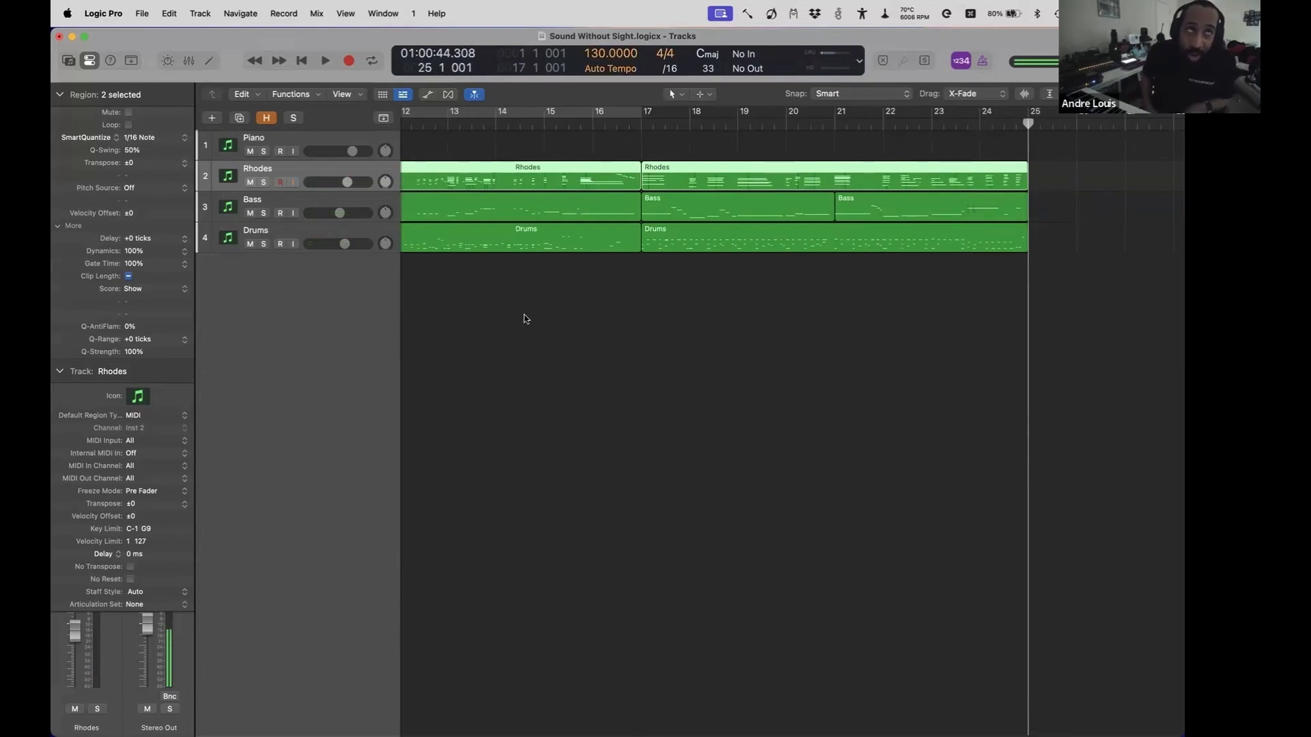
key("space")
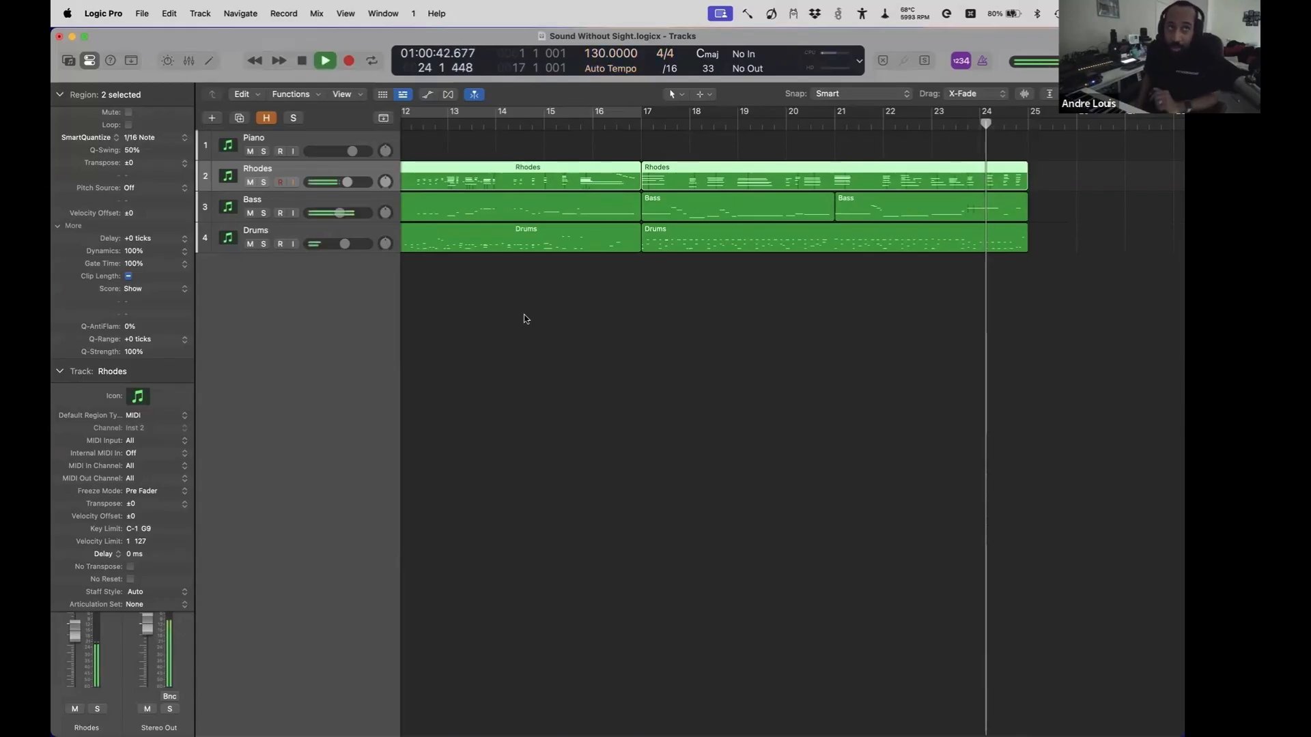
key("space")
key("comma")
key("space")
key("space")
key("period")
key("space")
key("space")
key("comma")
key("period")
key("r")
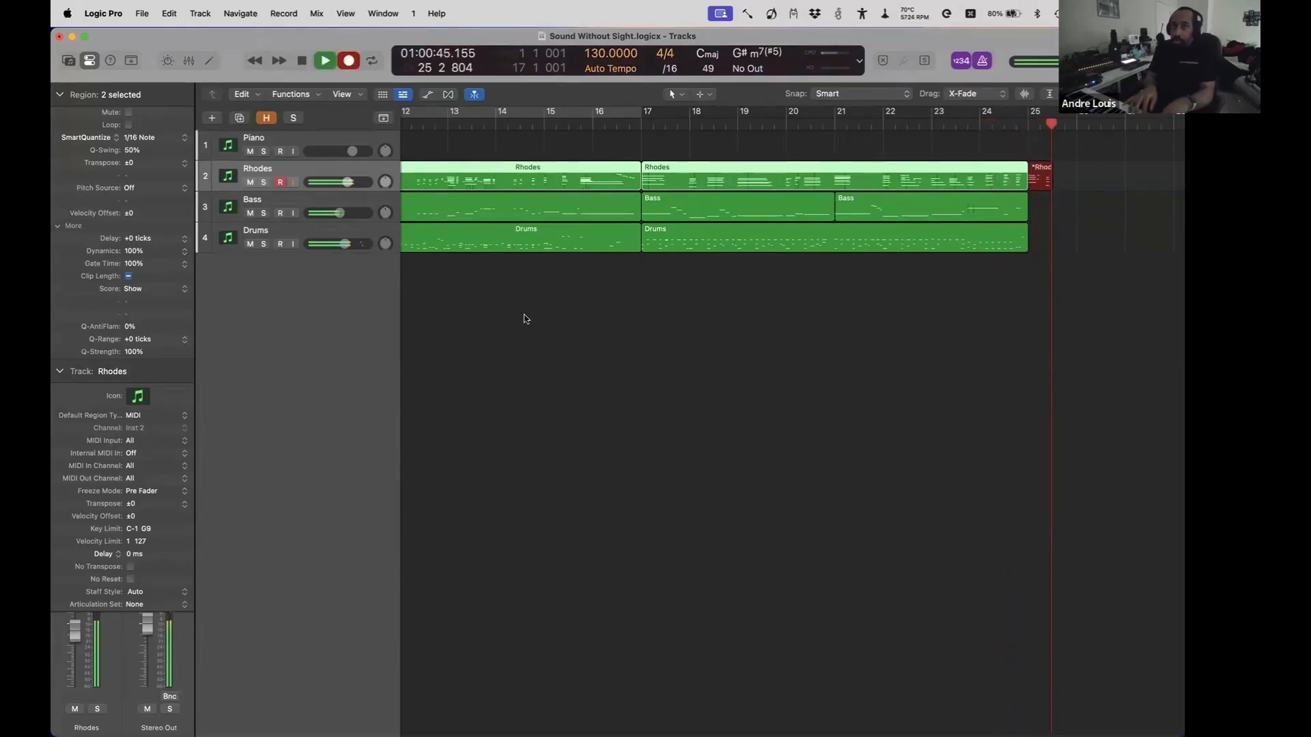
key("shift+r")
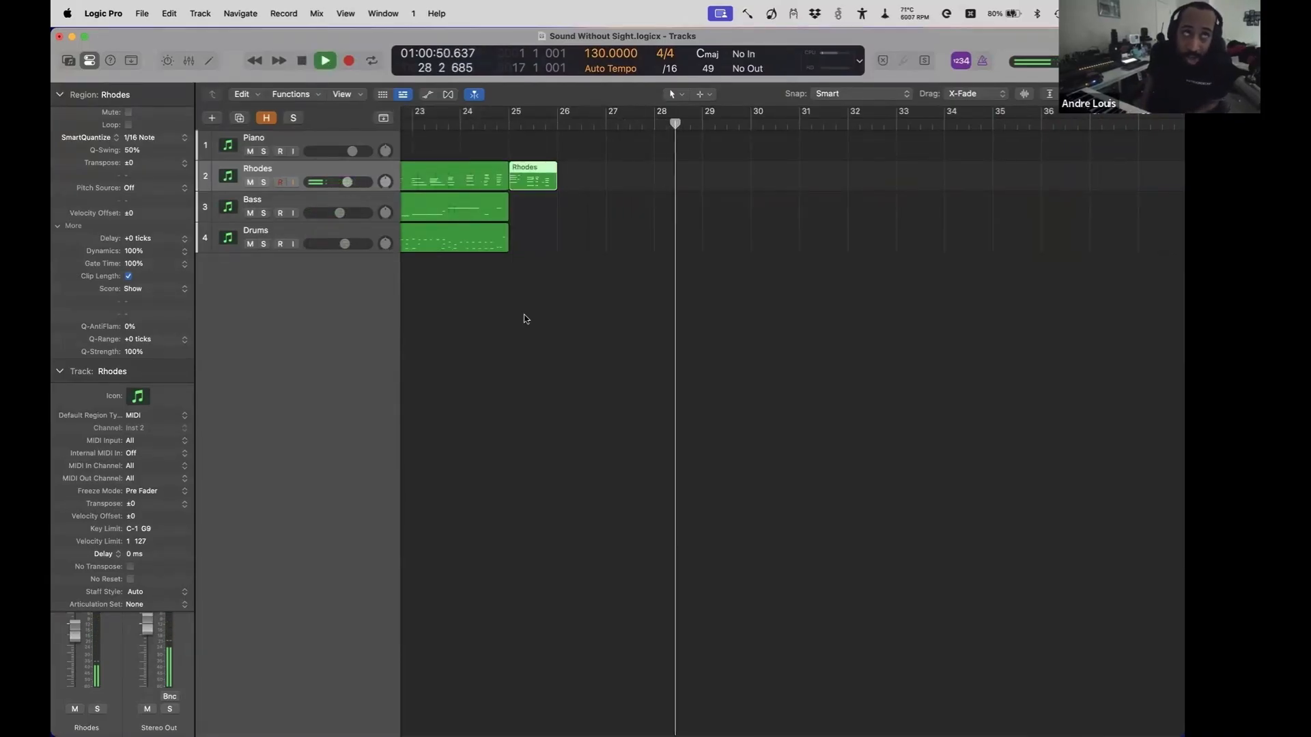
key("super+z")
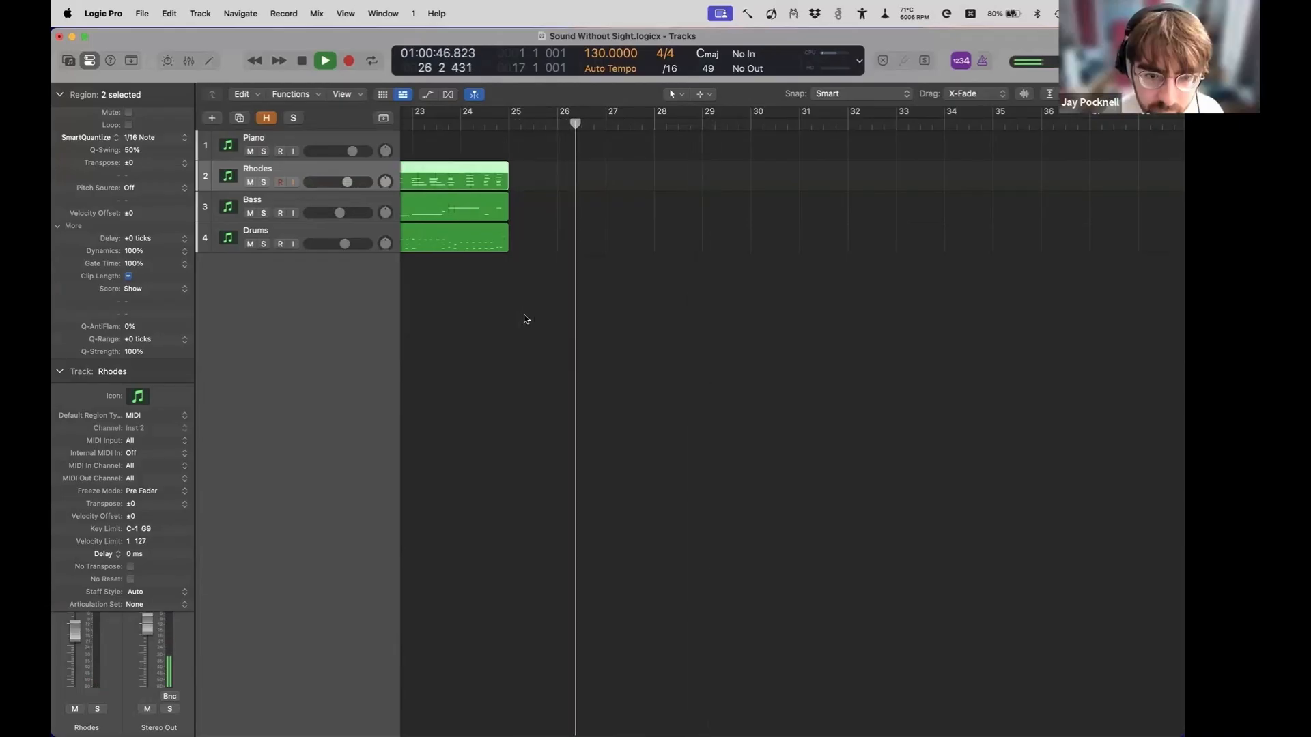
- Record a new Rhodes part from bar 28 to bar 37 on the Rhodes track
key("r")
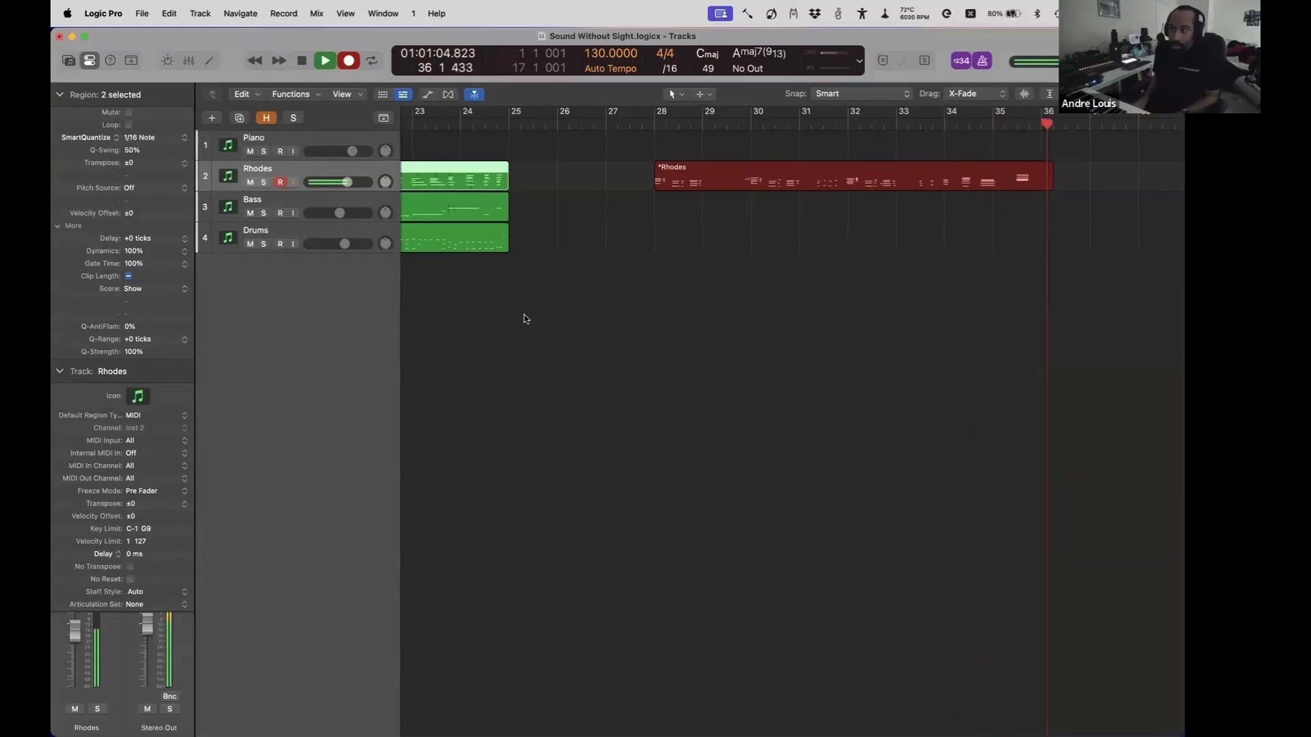
key("space")
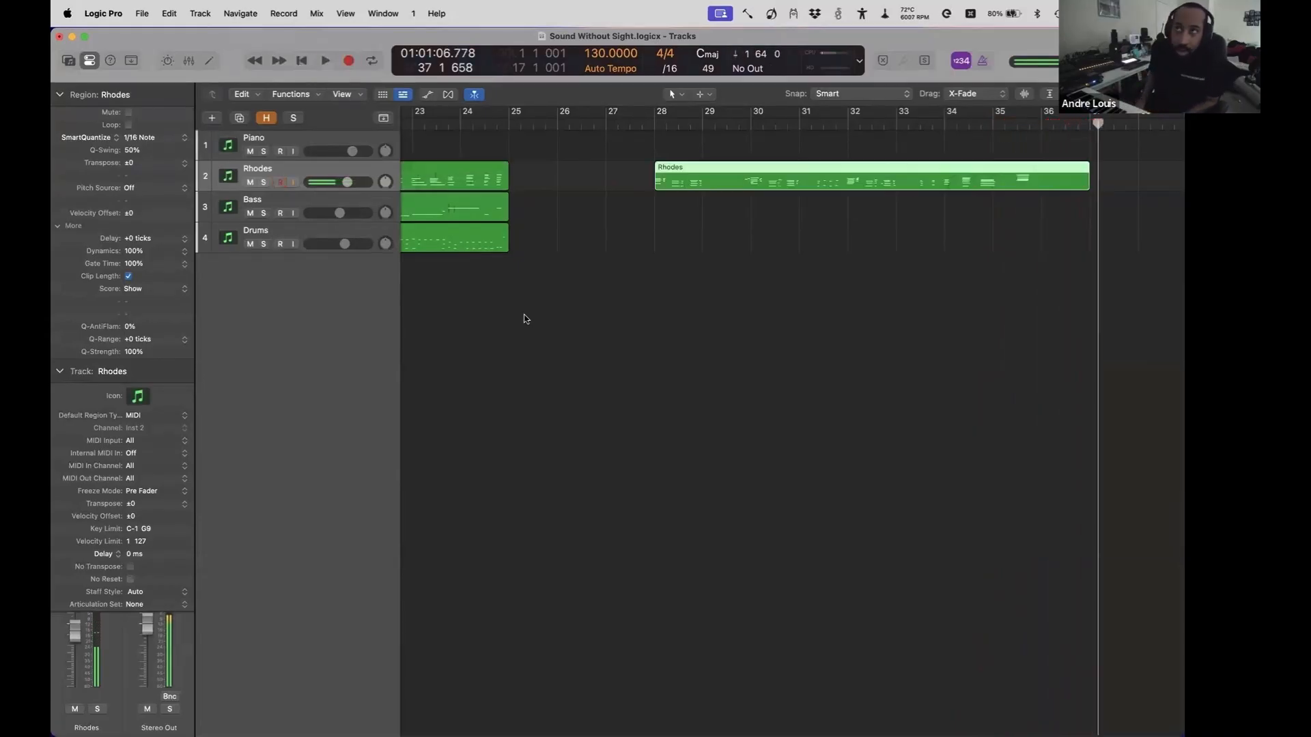
key("comma")
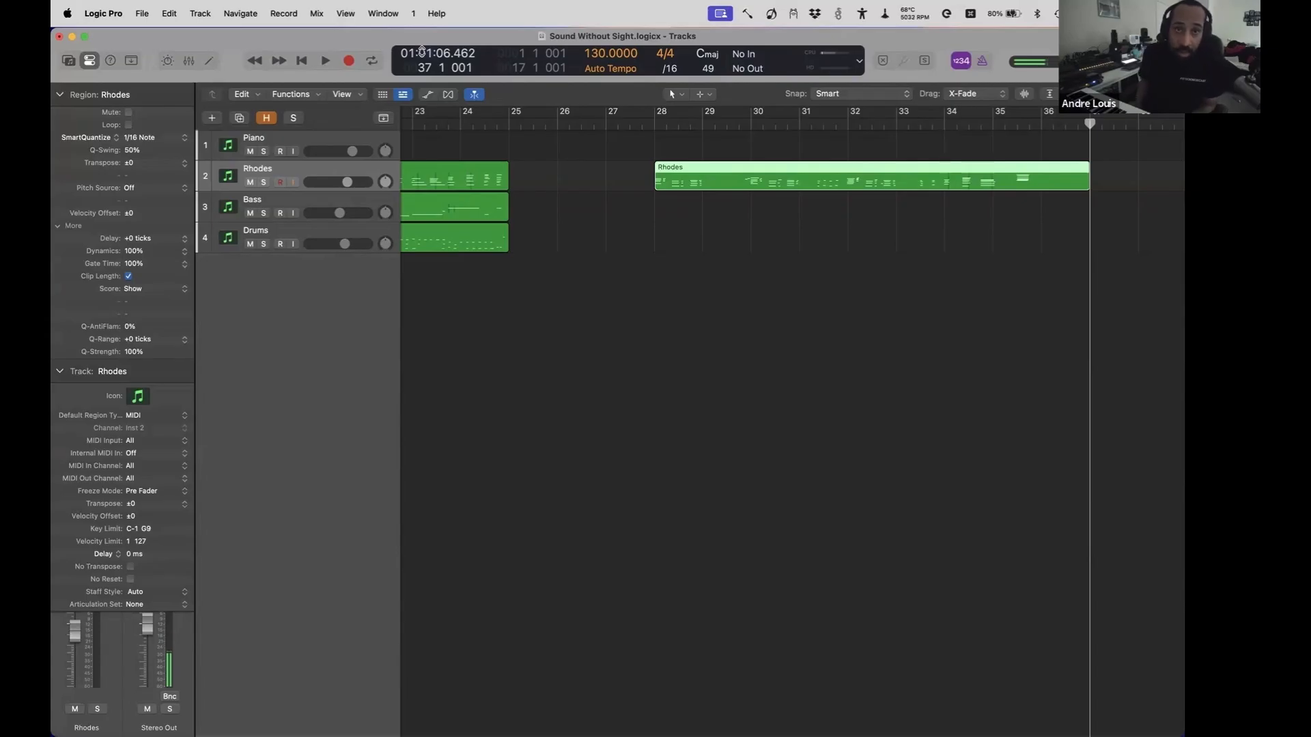
- Show the mixer, select the Bass track, and play the arrangement around bar 25
key("x")
key("x")
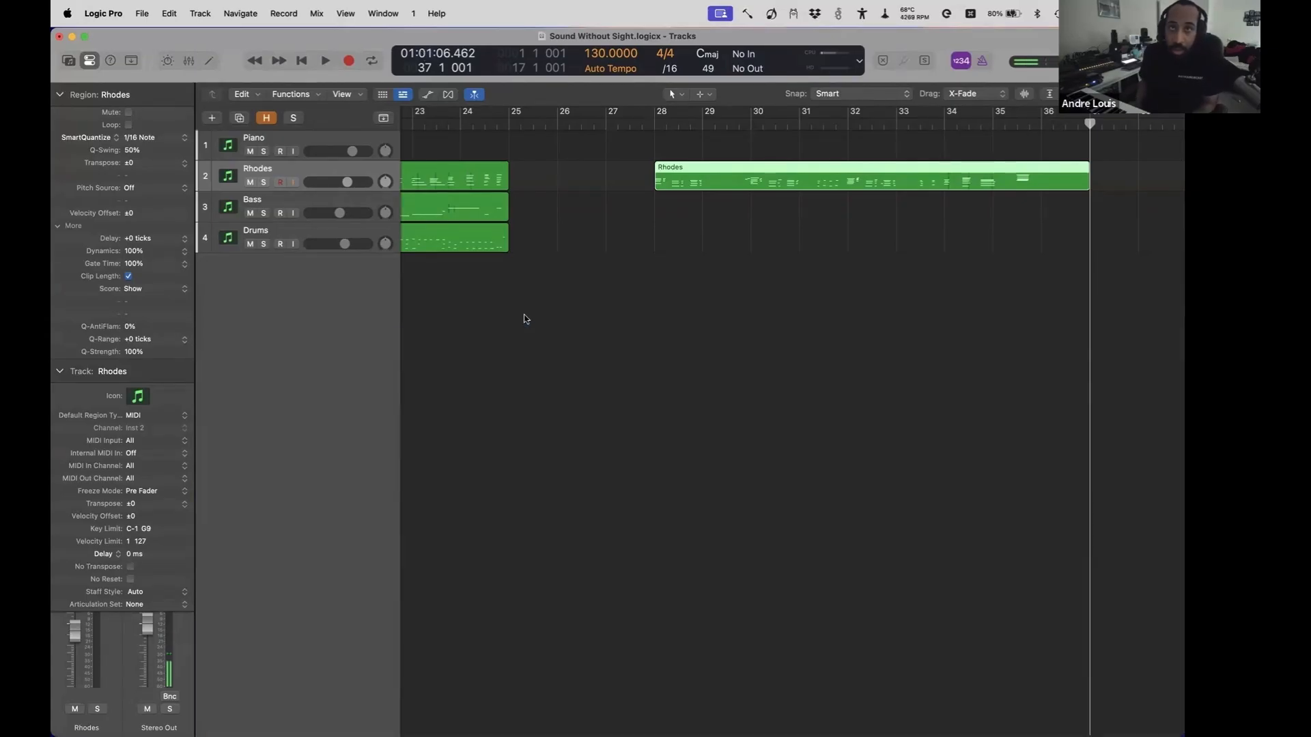
key("x")
key("Down")
key("ctrl+Left")
key("space")
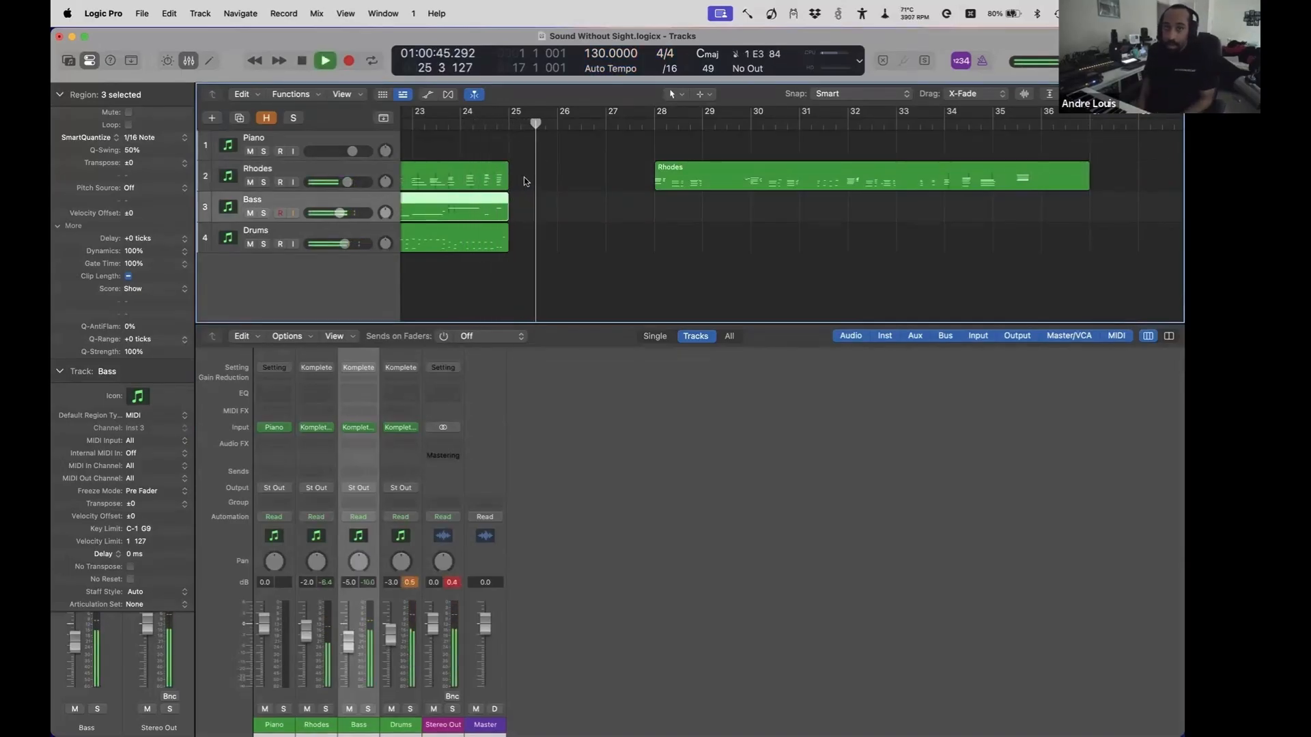
- Select the new Rhodes region on the Rhodes track and listen to it from bar 28
key("Up")
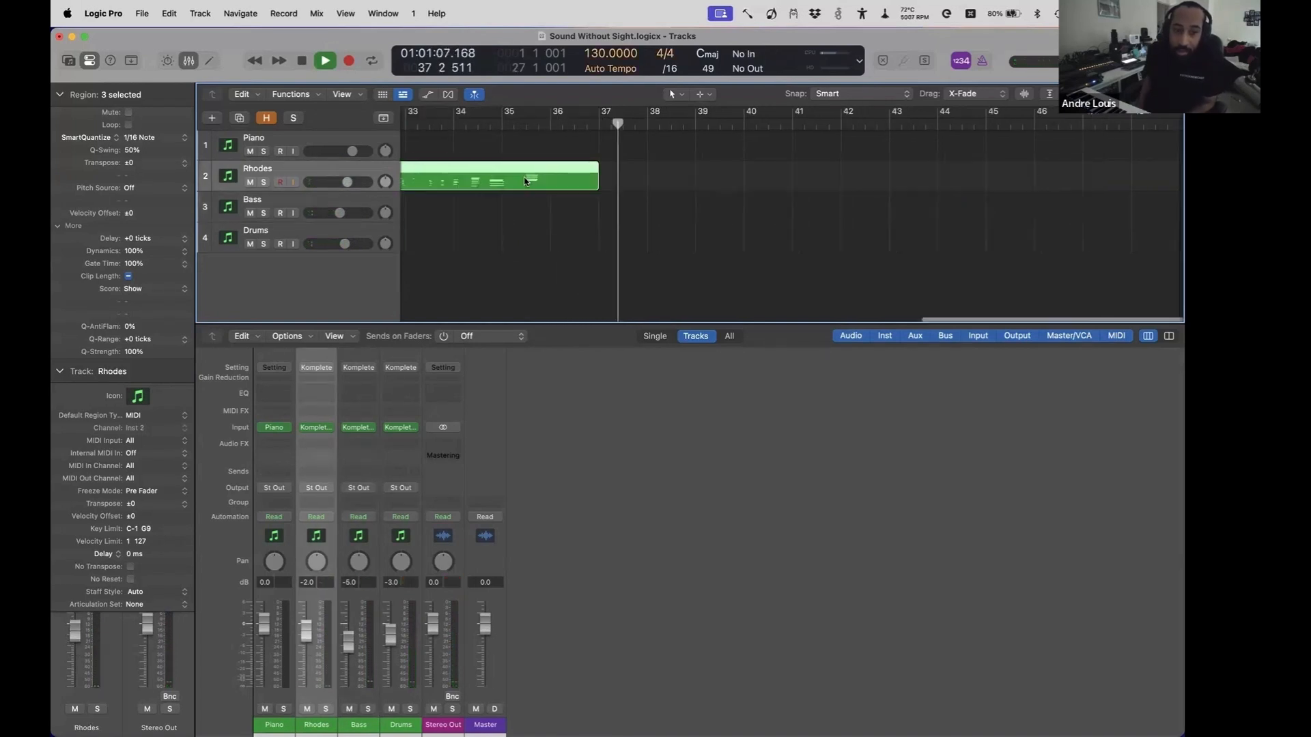
key("Return")
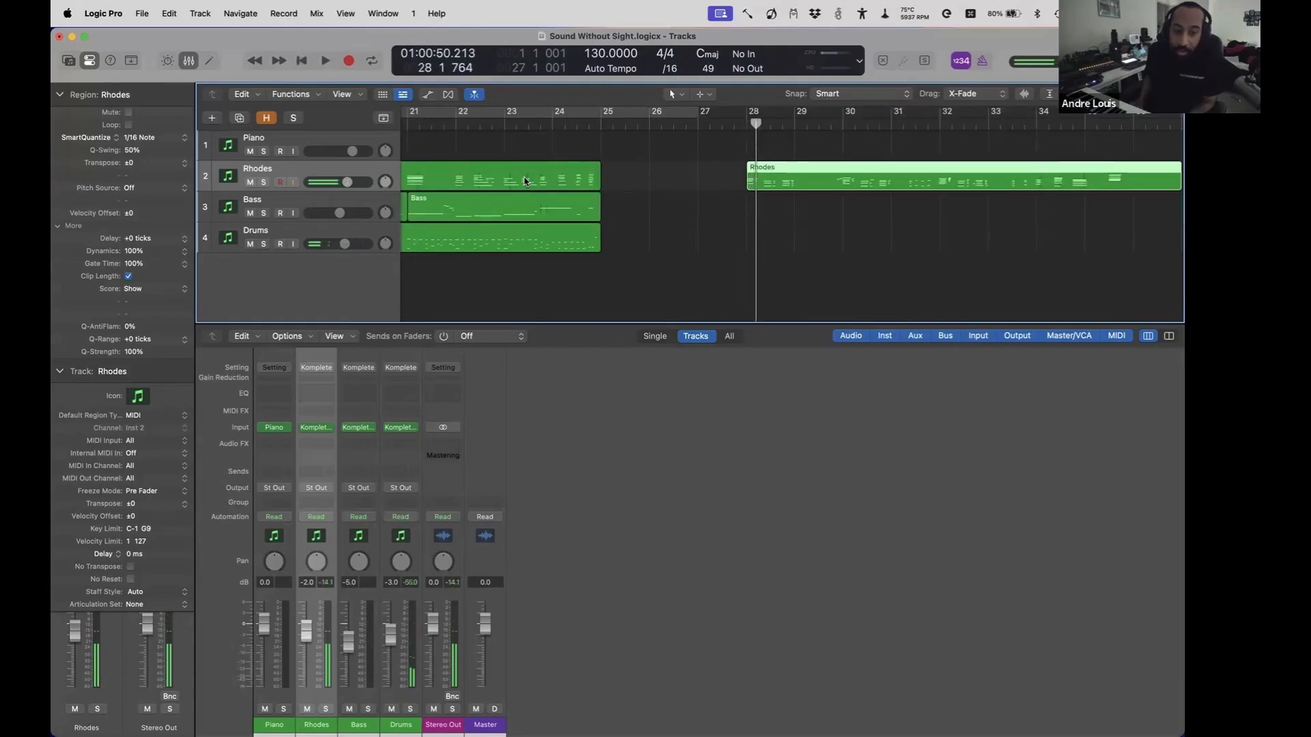
key("space")
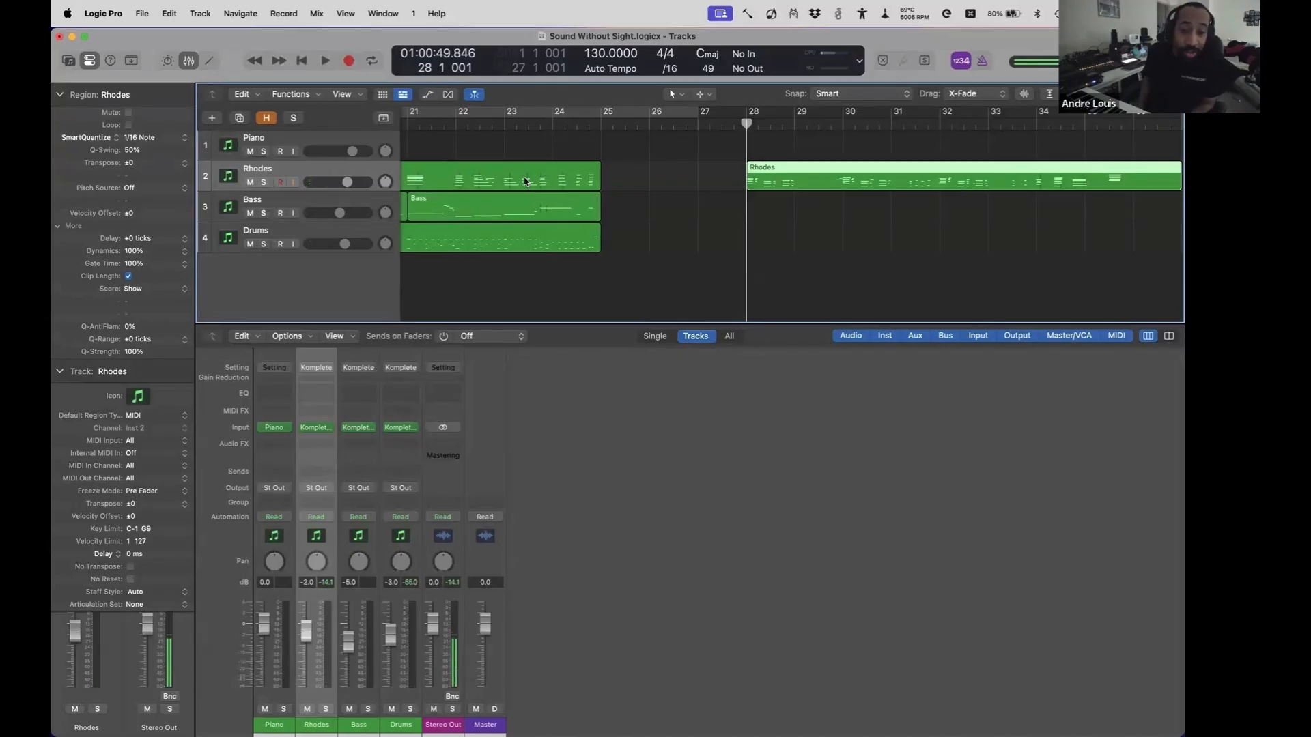
key("space")
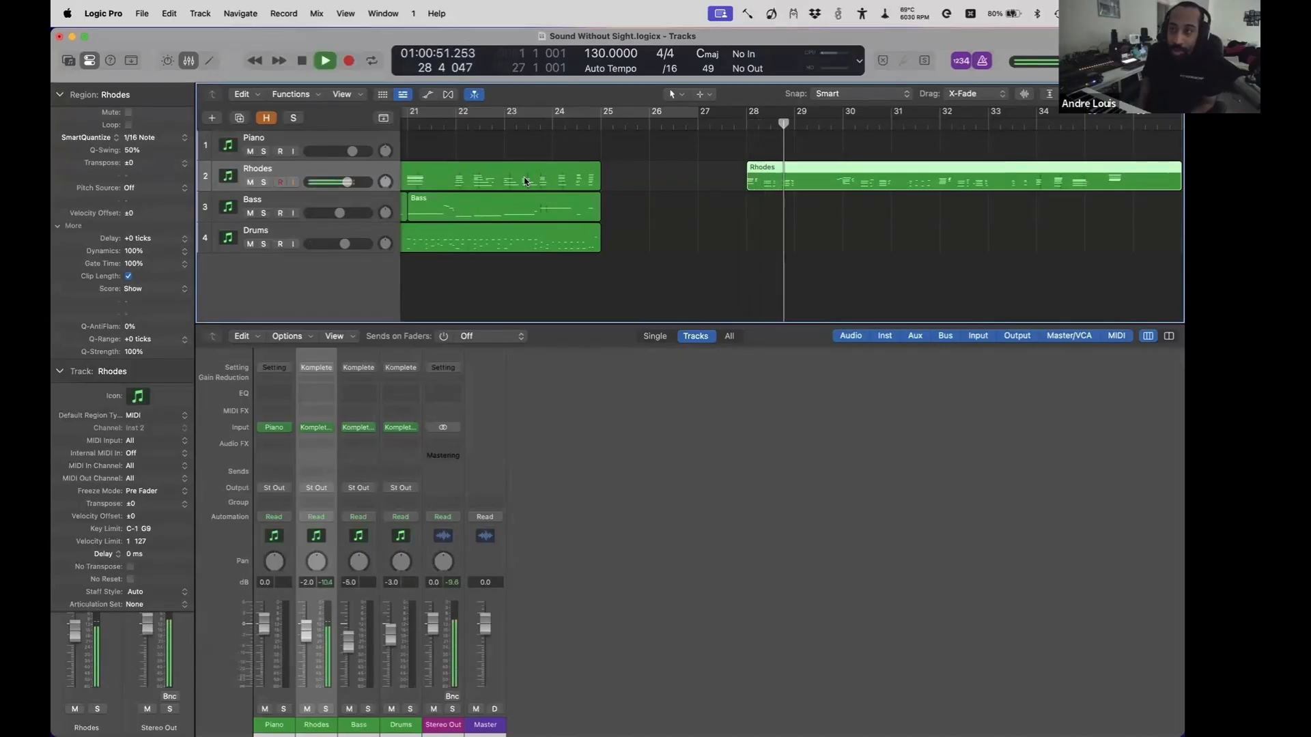
key("space")
- Move the new Rhodes region so it starts at bar 25, and play it back with the other parts
key("alt+[")
key("space")
key("space")
key("space")
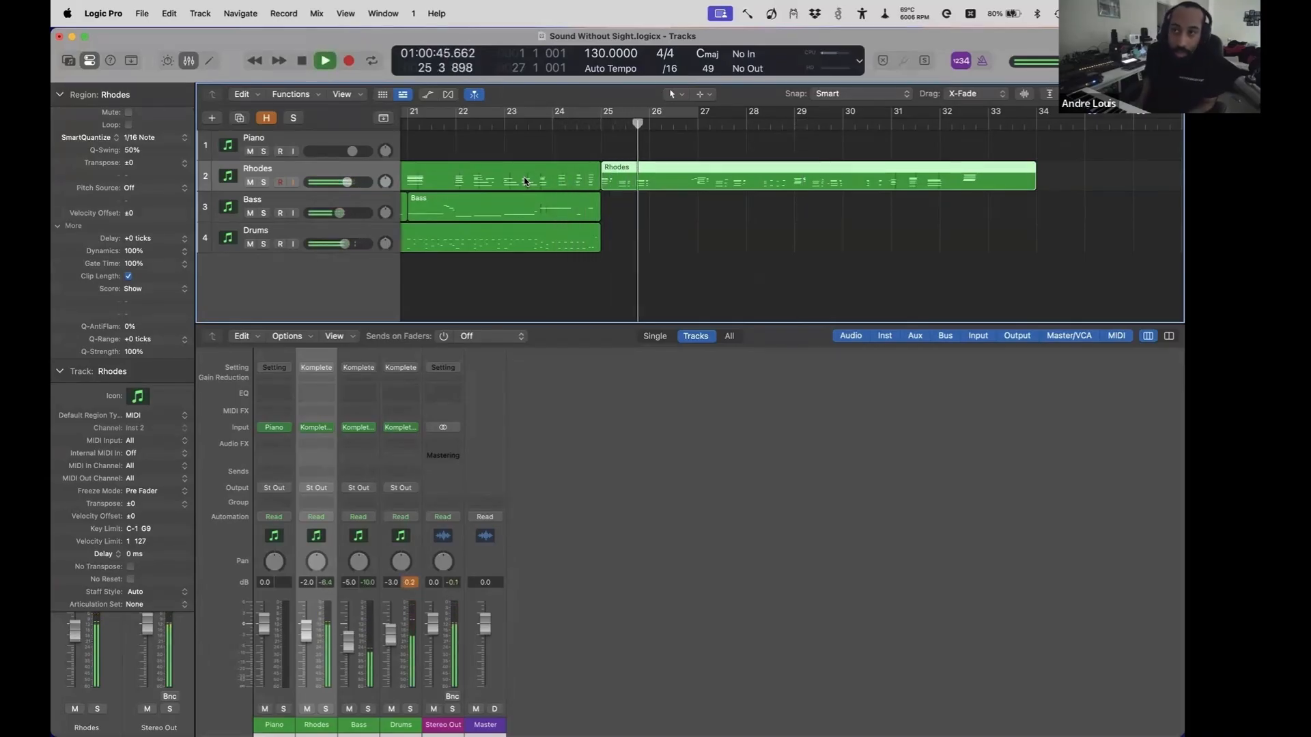
key("space")
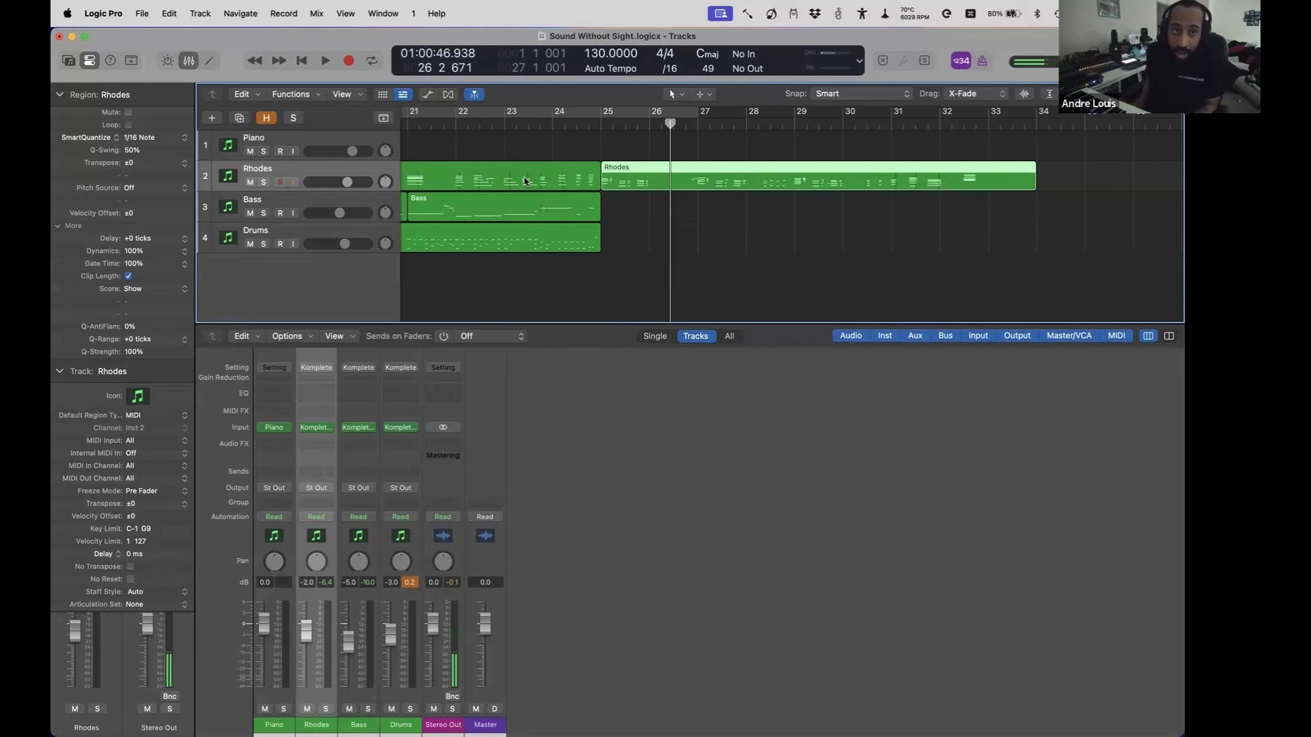
- Select the Bass track and try out a bass line over the start of the new Rhodes region
key("Down")
key("comma")
key("comma")
key("comma")
key("period")
key("period")
key("comma")
key("space")
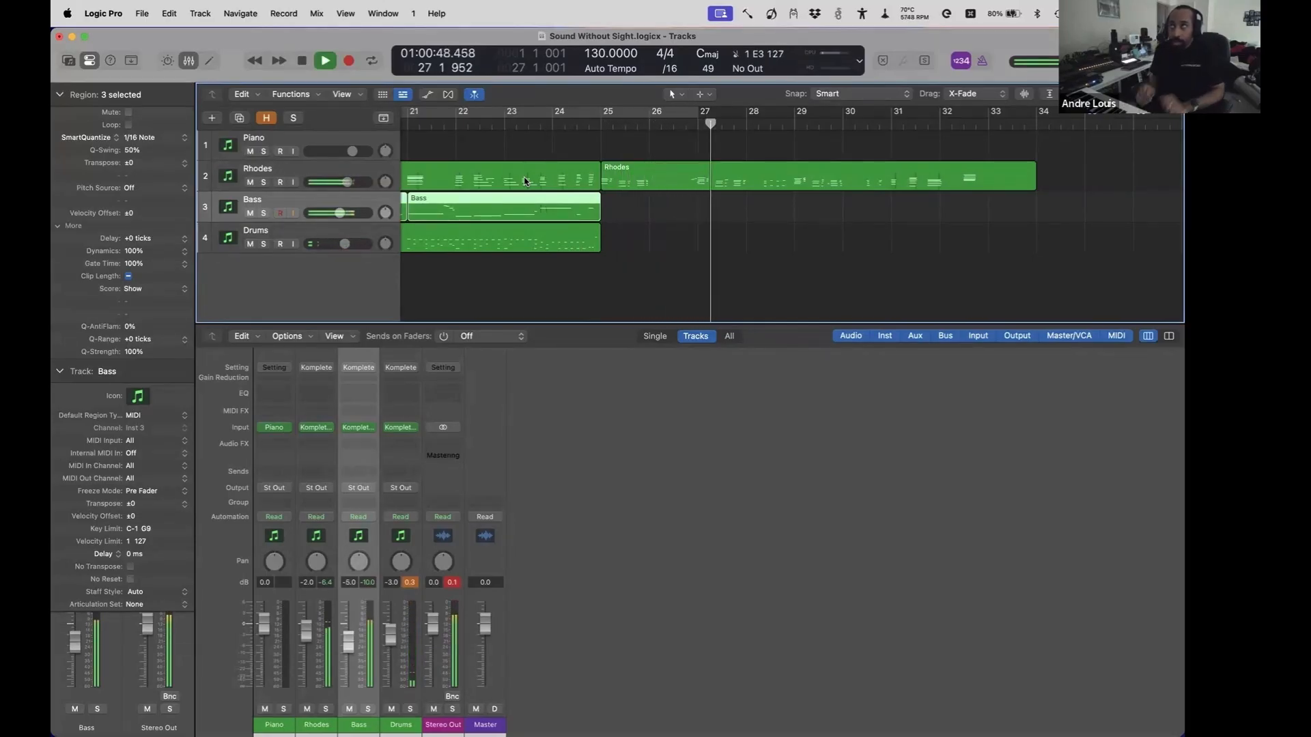
key("space")
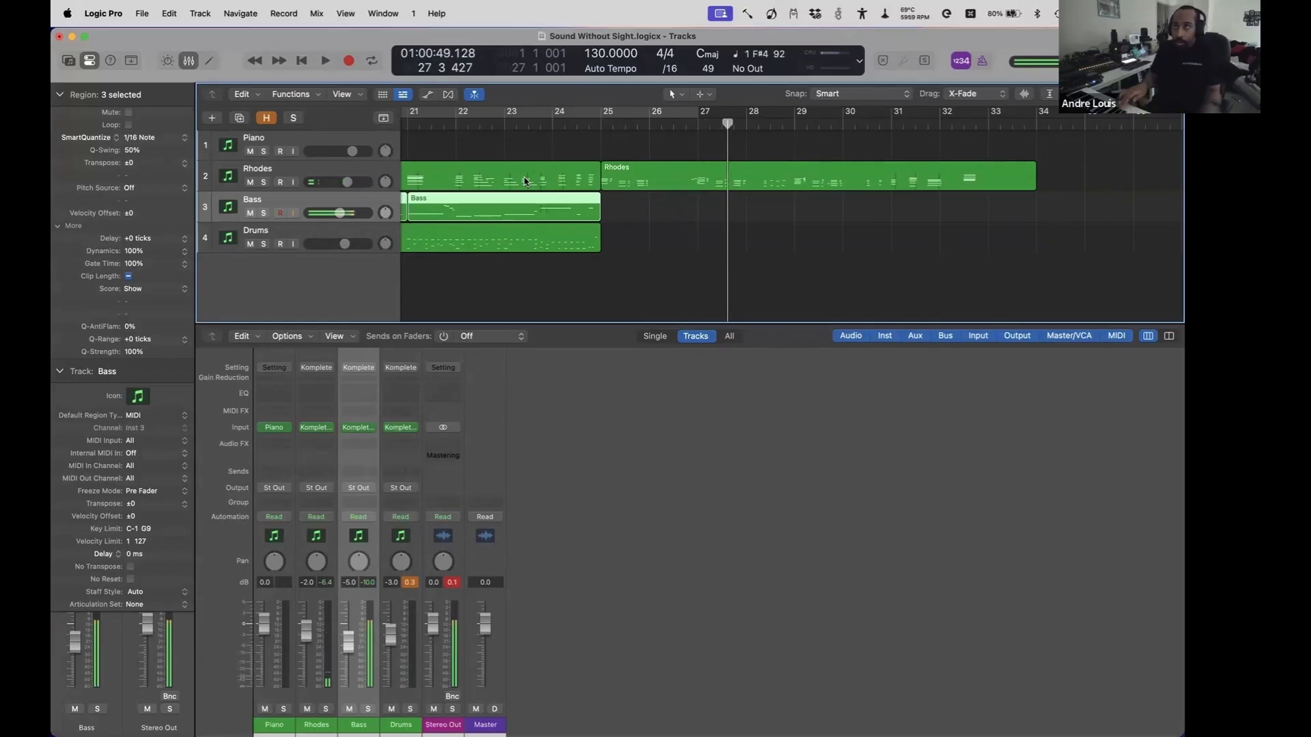
- Perform a bass line over the new Rhodes region, capture it as a region from bar 25 to bar 35, and check its start
key("comma")
key("comma")
key("comma")
key("space")
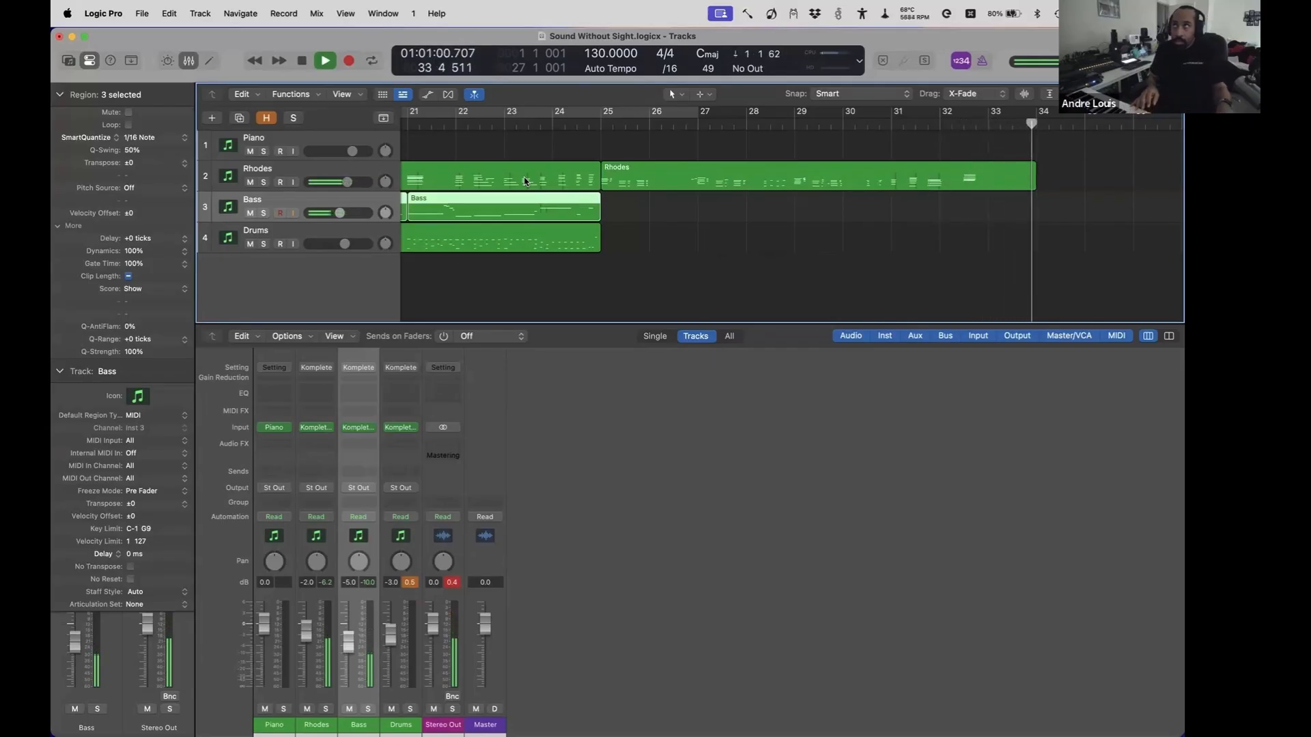
key("shift+r")
key("shift+space")
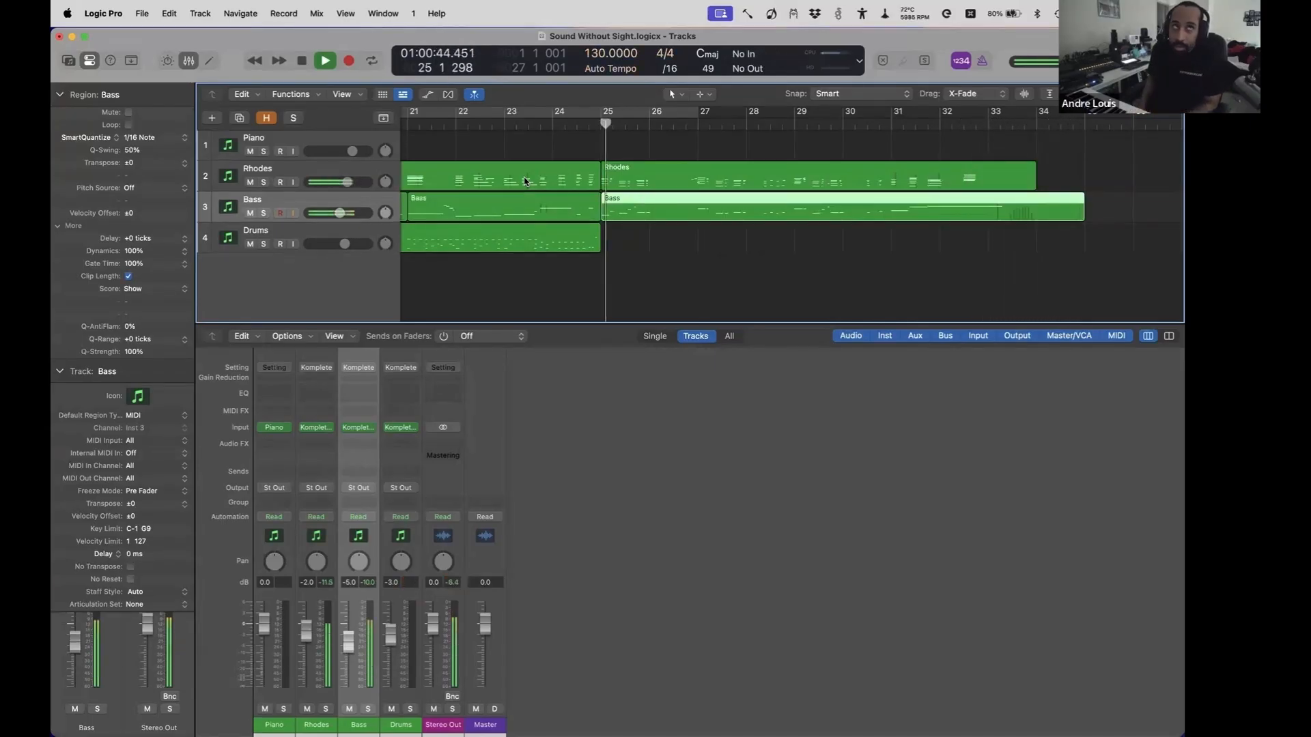
key("space")
- Select the Drums track and try out a drum part over the new section from bar 24
key("Down")
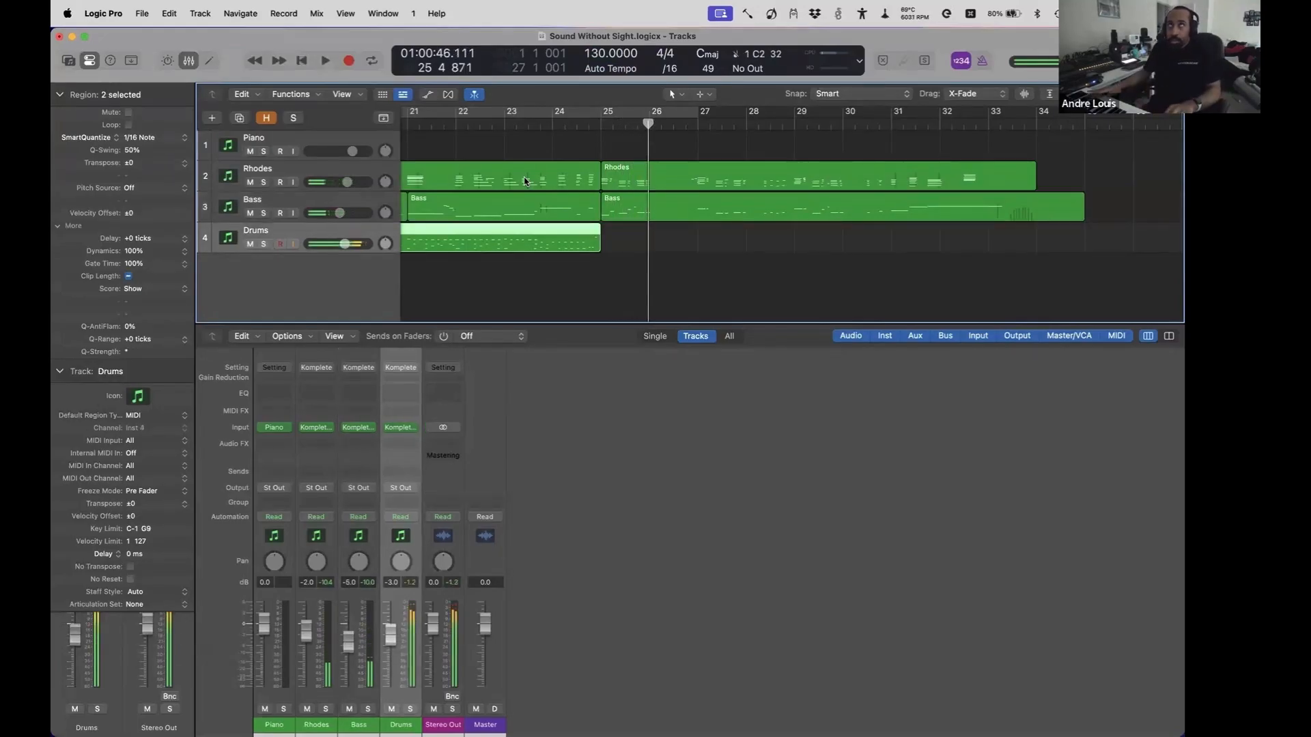
key("comma")
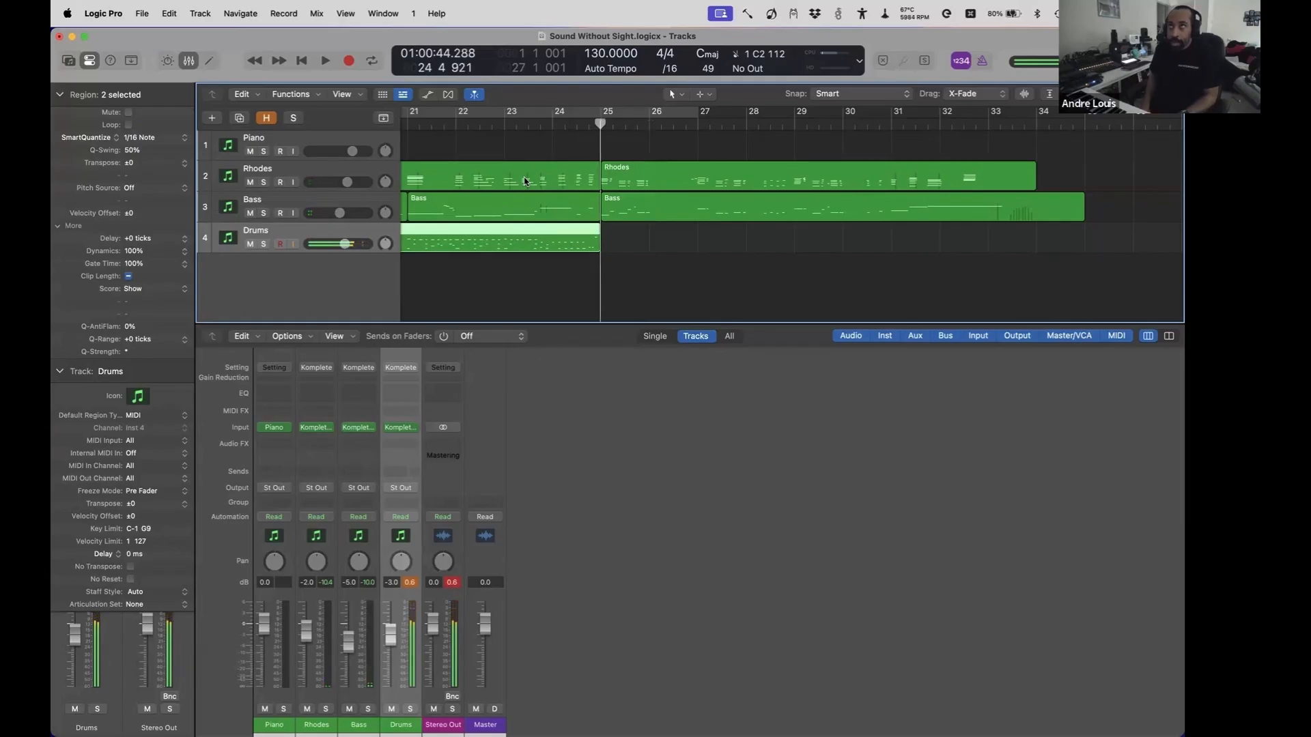
key("space")
key("comma")
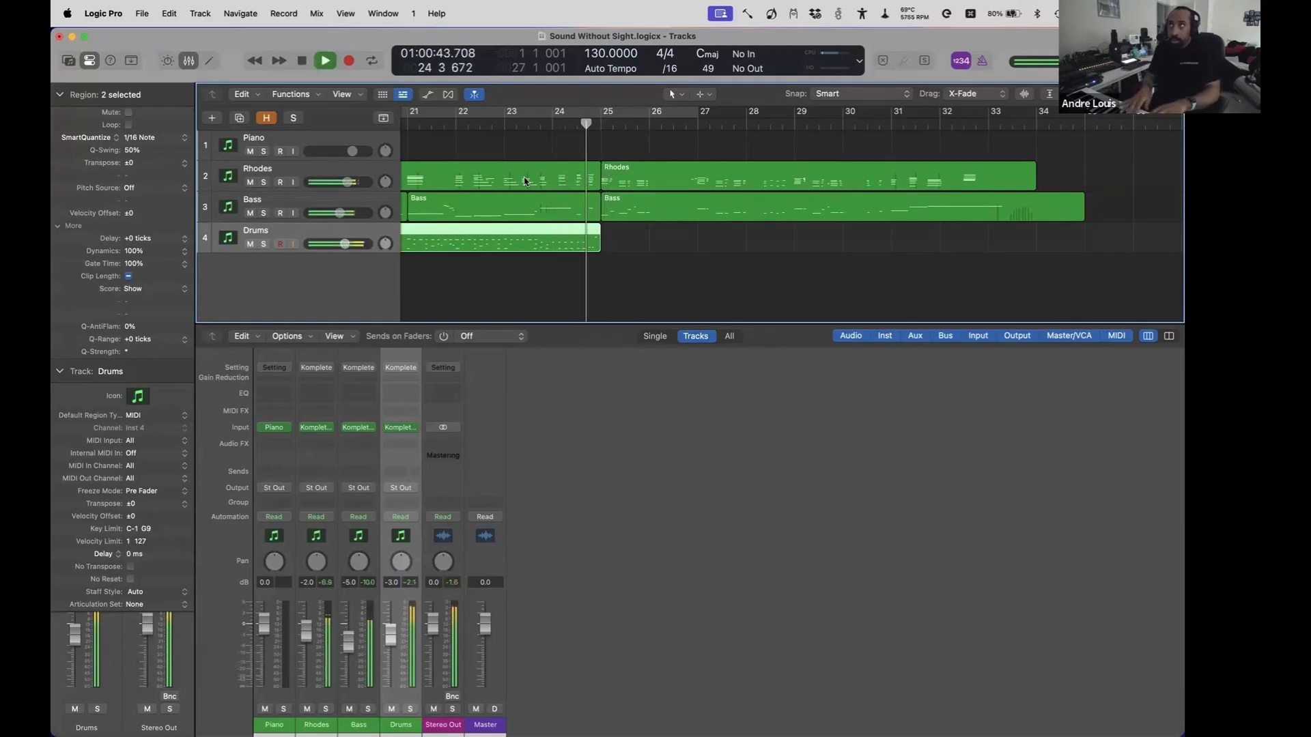
key("space")
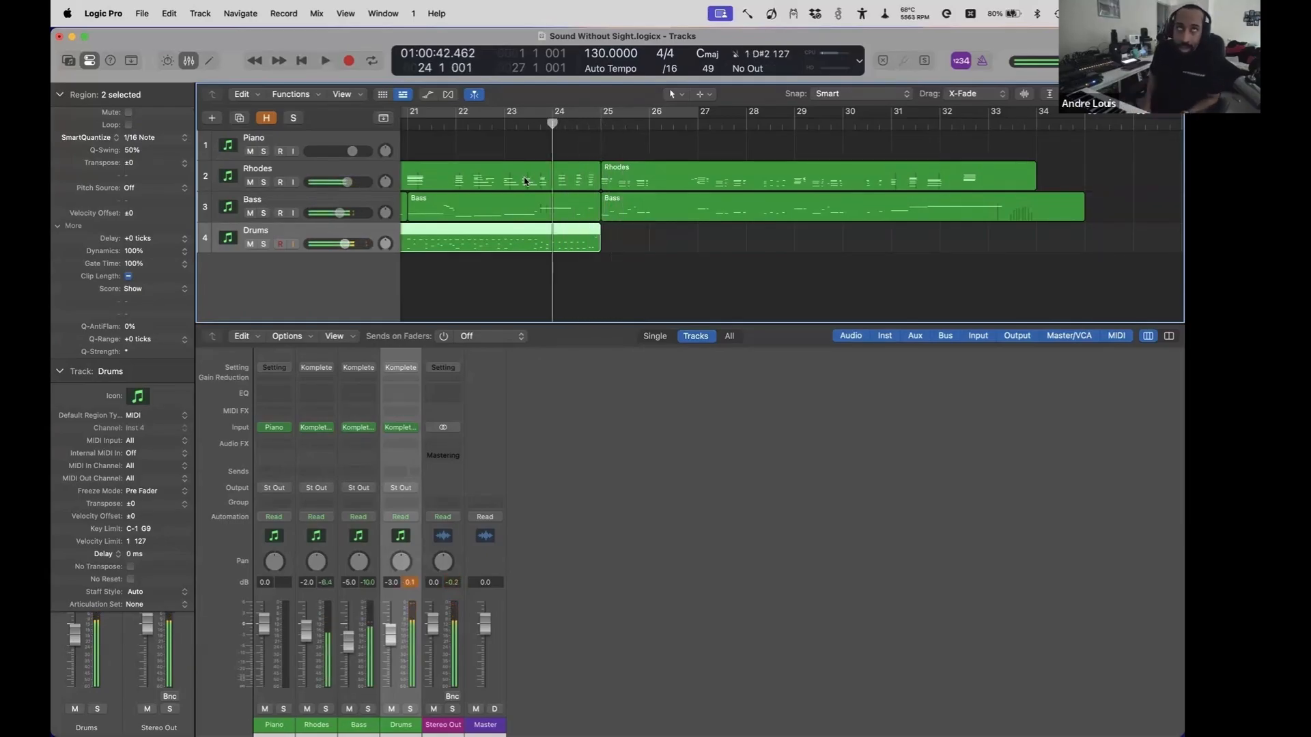
key("space")
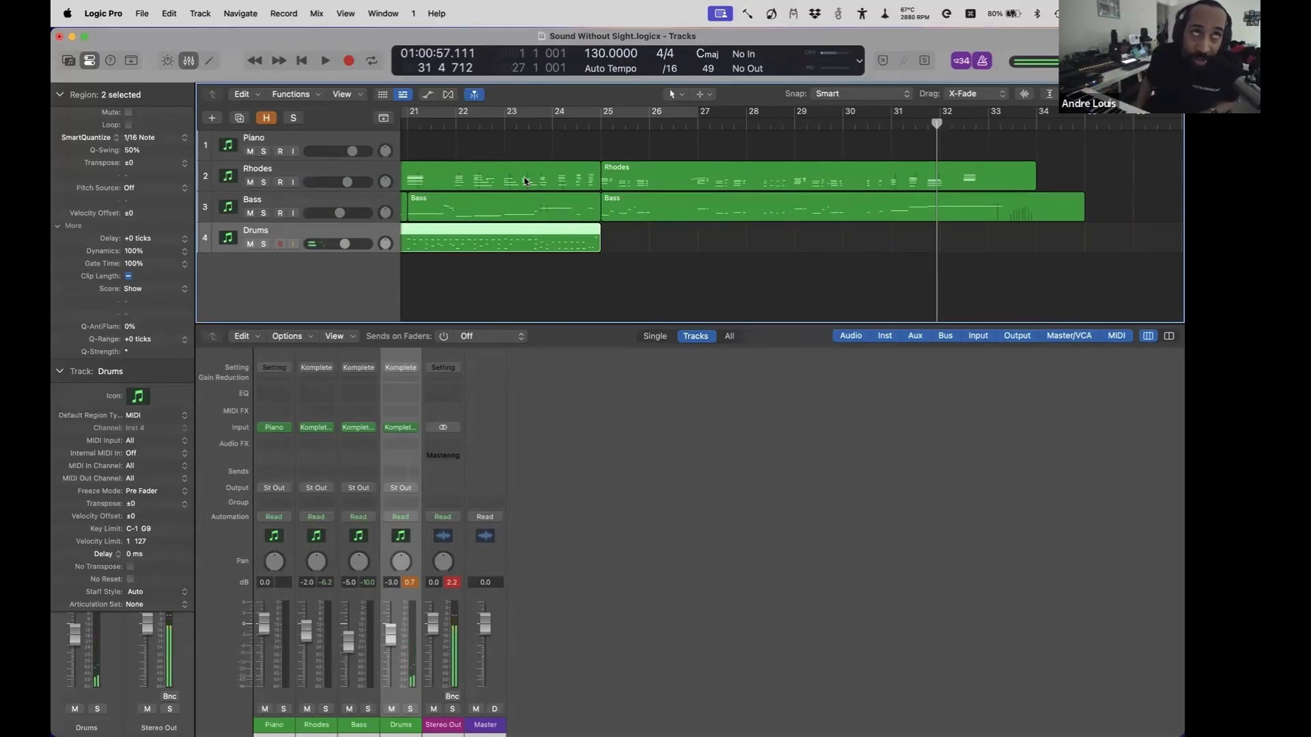
- Perform a drum part over the new section, capture it as a region from bar 25 to bar 33, and turn the metronome off
key("shift+comma")
key("space")
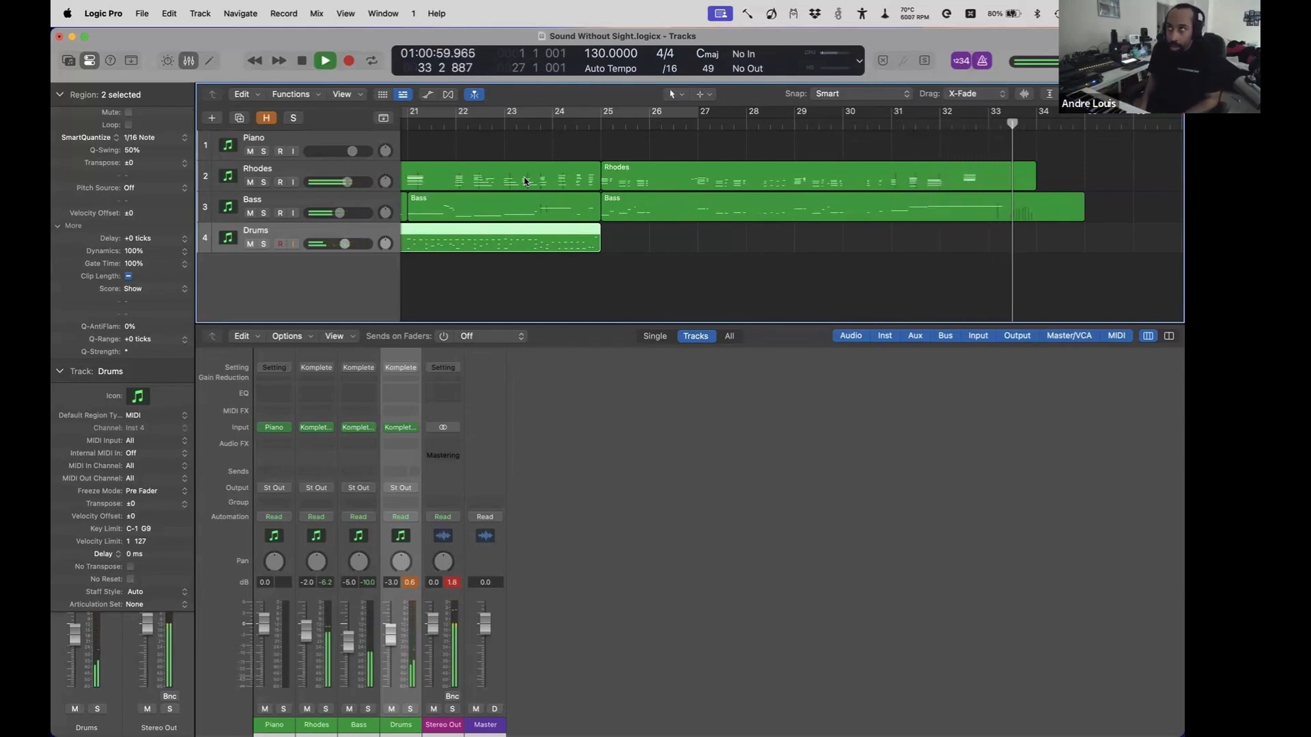
key("shift+r")
key("shift+space")
key("k")
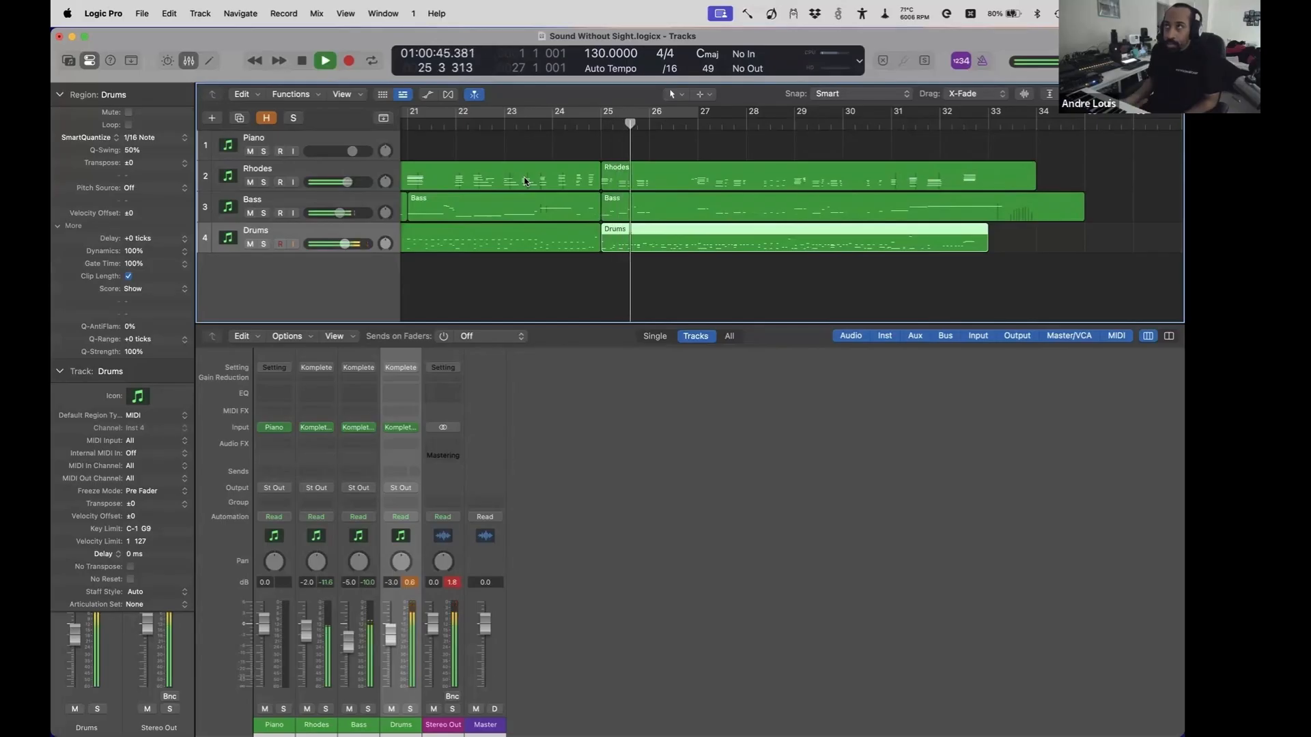
- Play back the arrangement from bar 23, and replay its ending to around bar 34
key("space")
key("comma")
key("comma")
key("comma")
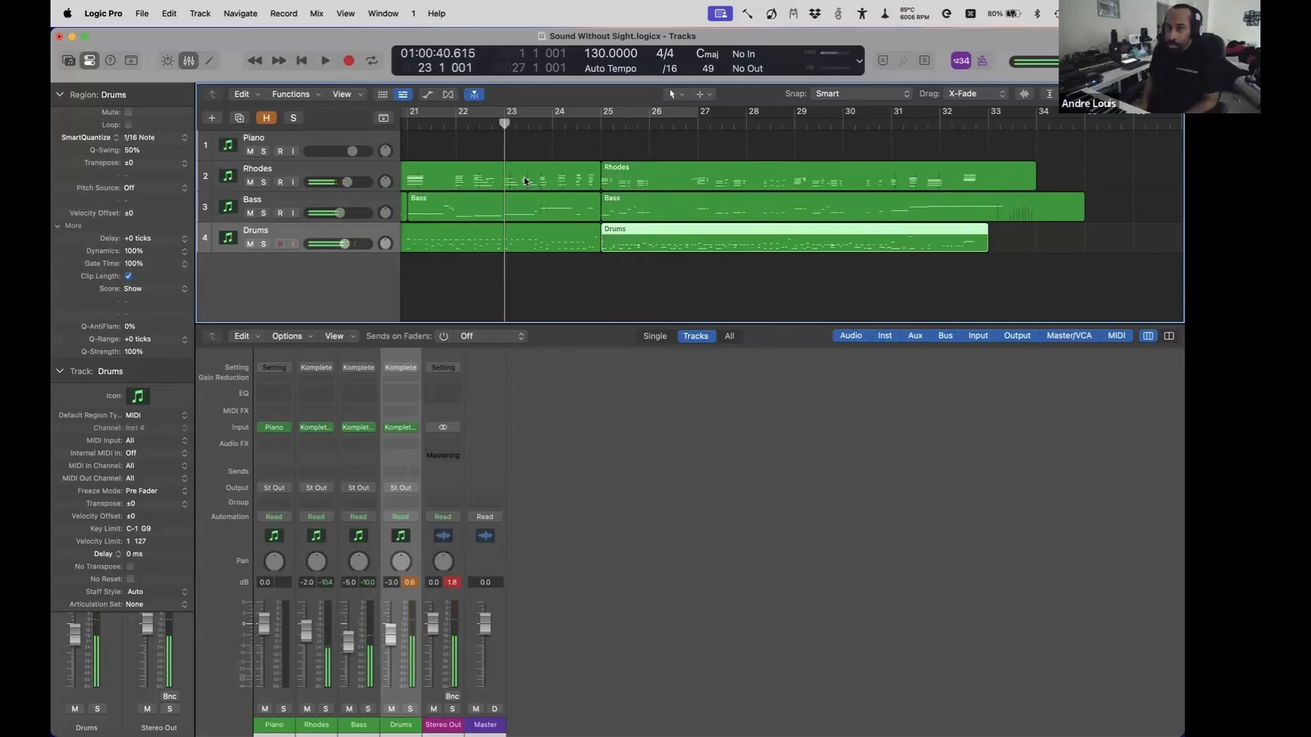
key("space")
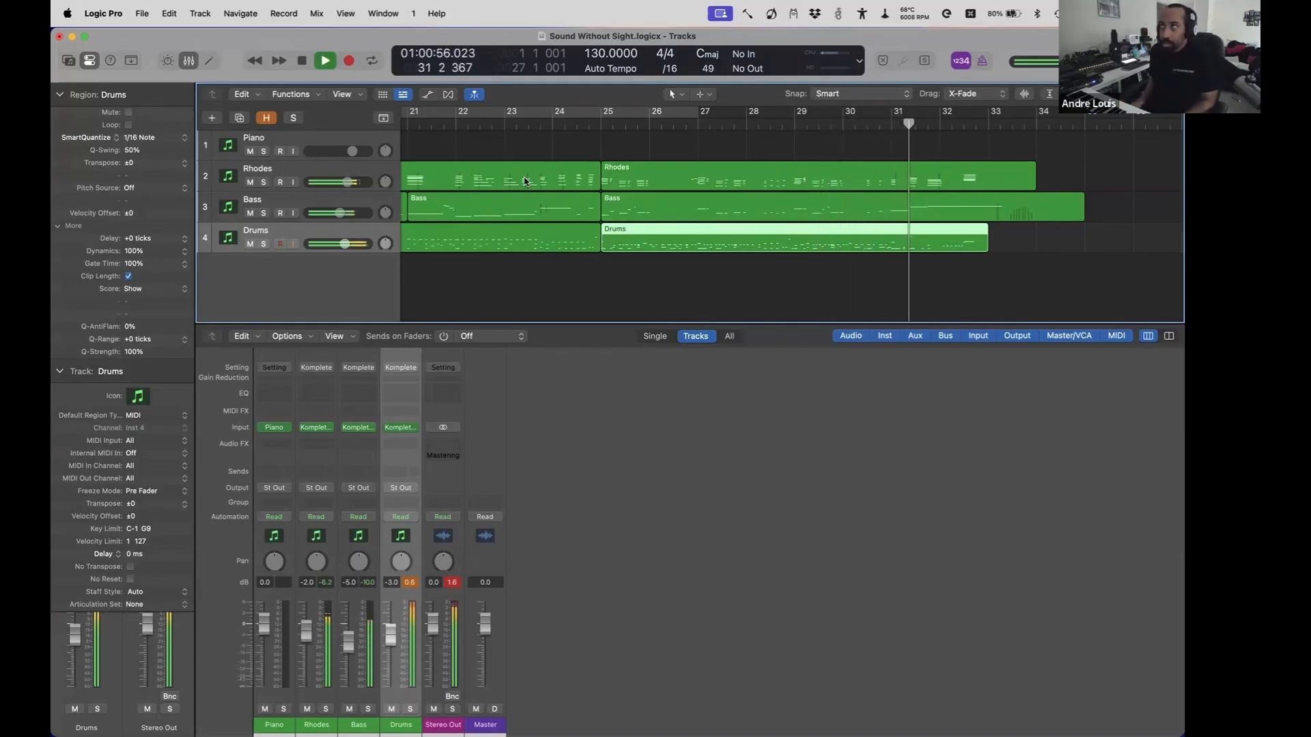
key("space")
key("comma")
key("space")
key("space")
key("space")
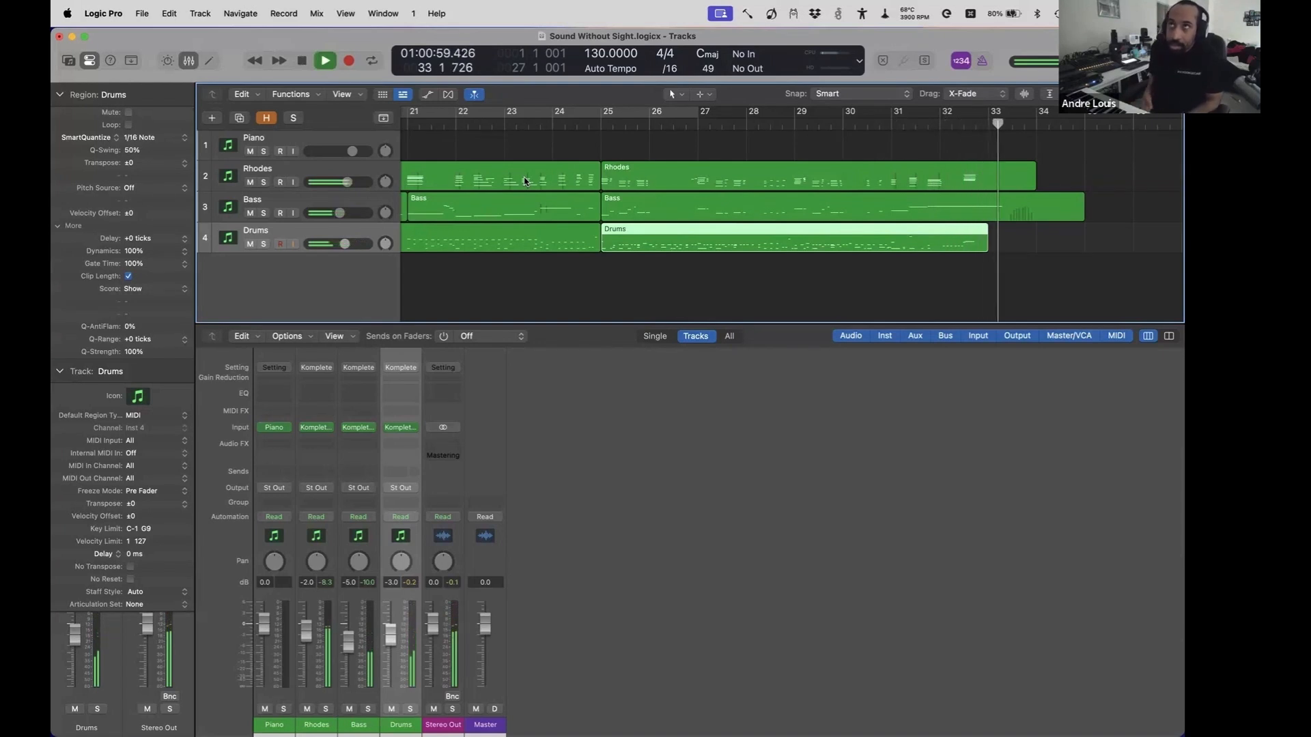
key("space")
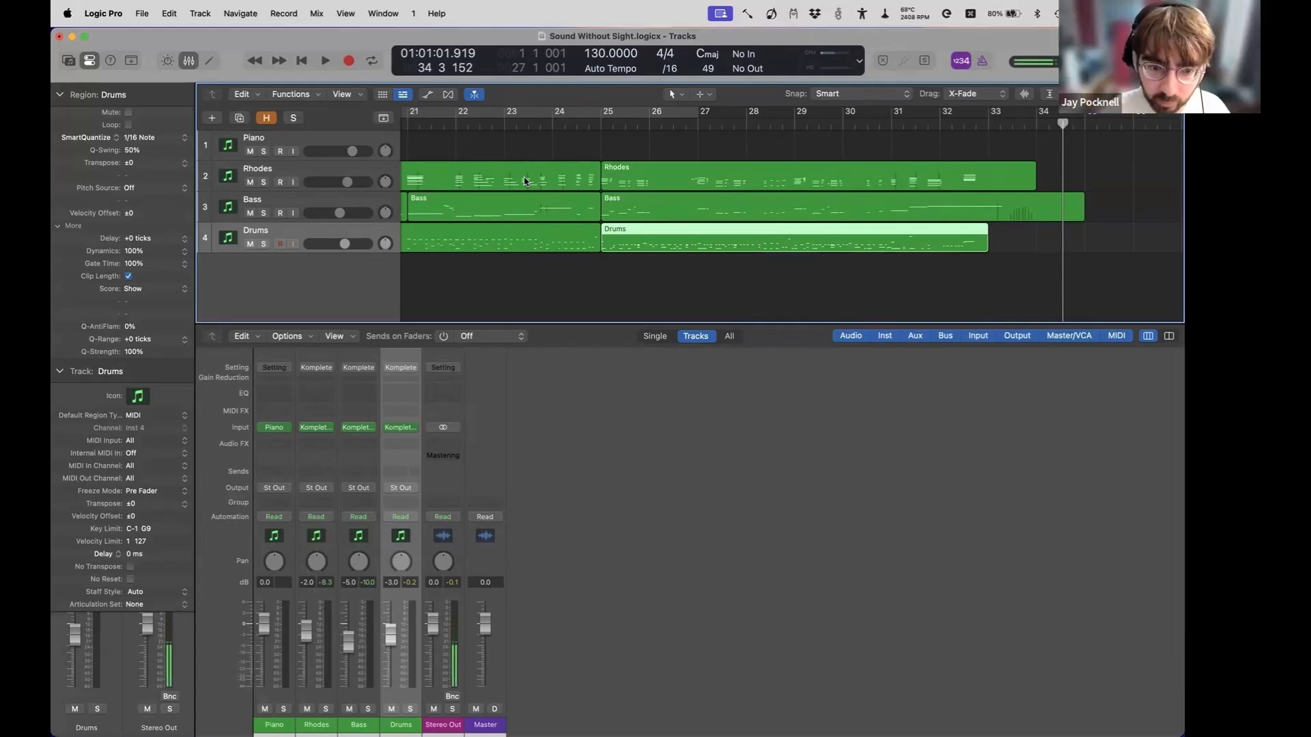
- Add a new track with duplicate settings of the Rhodes track, and rename it Synth
key("Up")
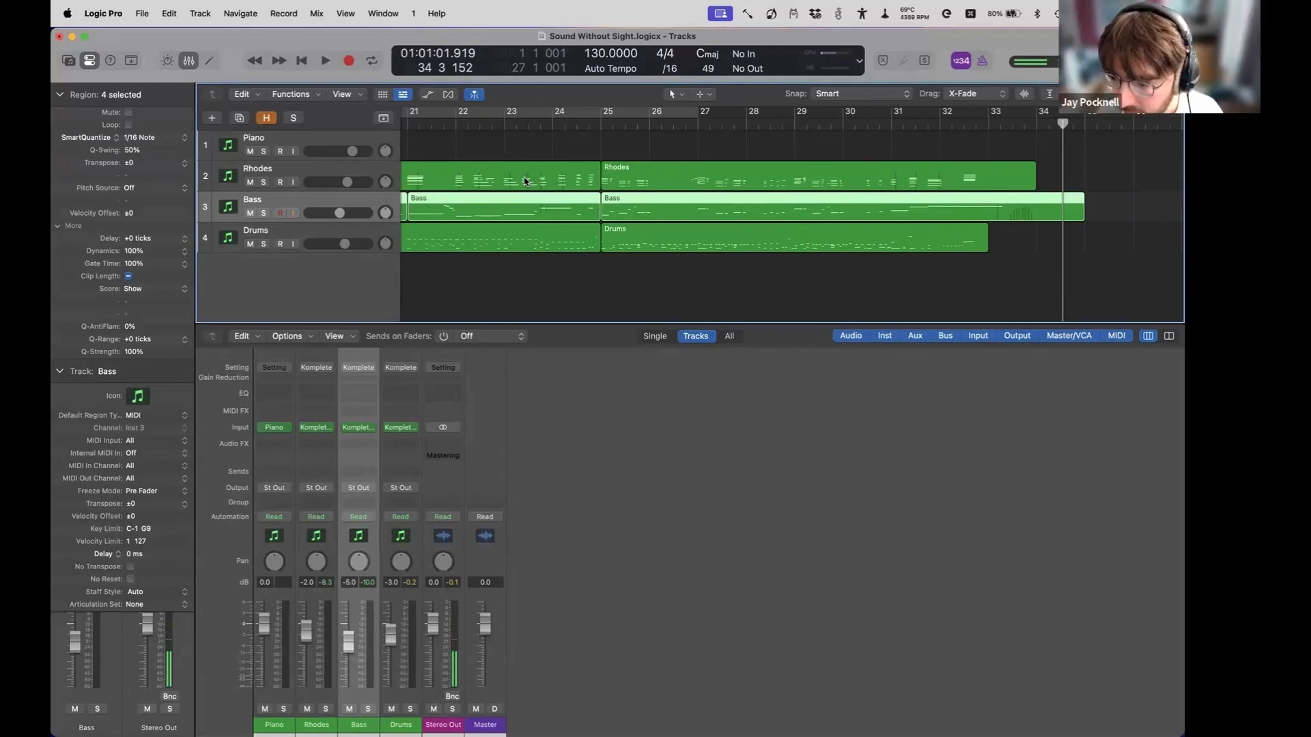
key("Up")
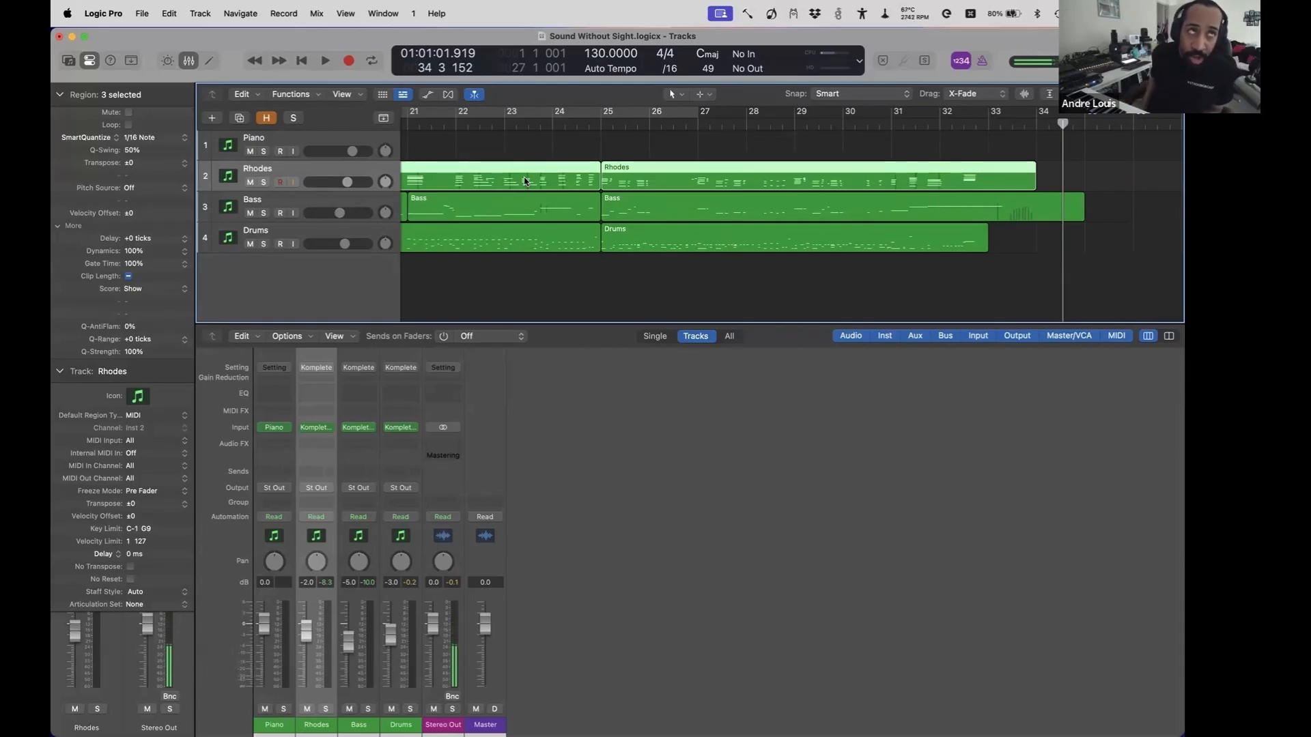
key("Down")
key("Up")
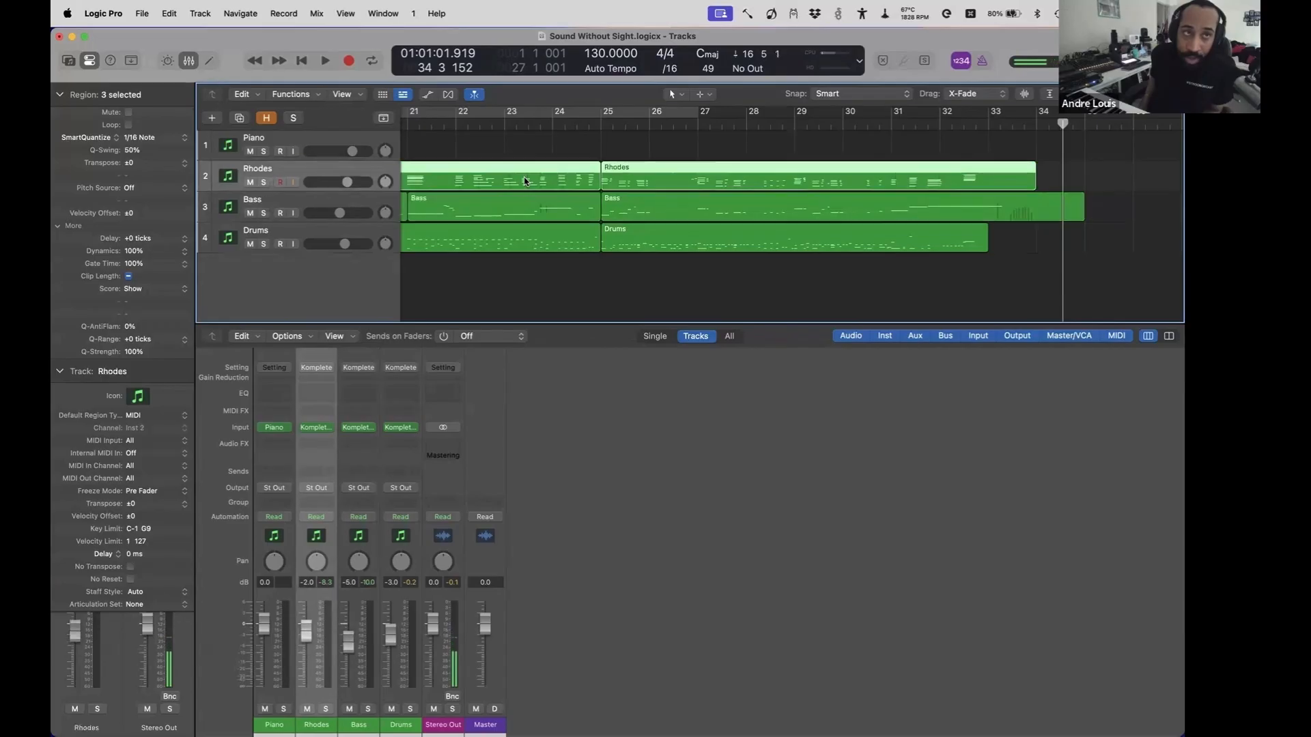
key("super+d")
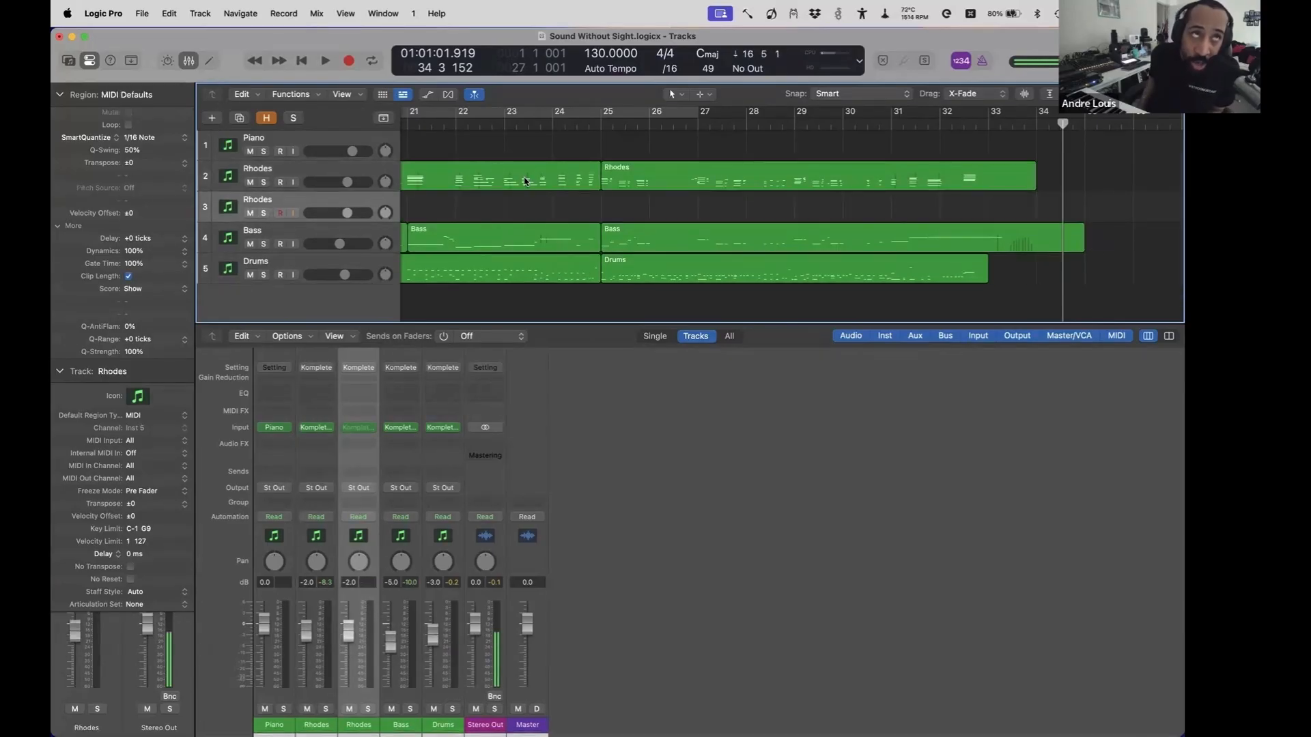
key("alt+shift+n")
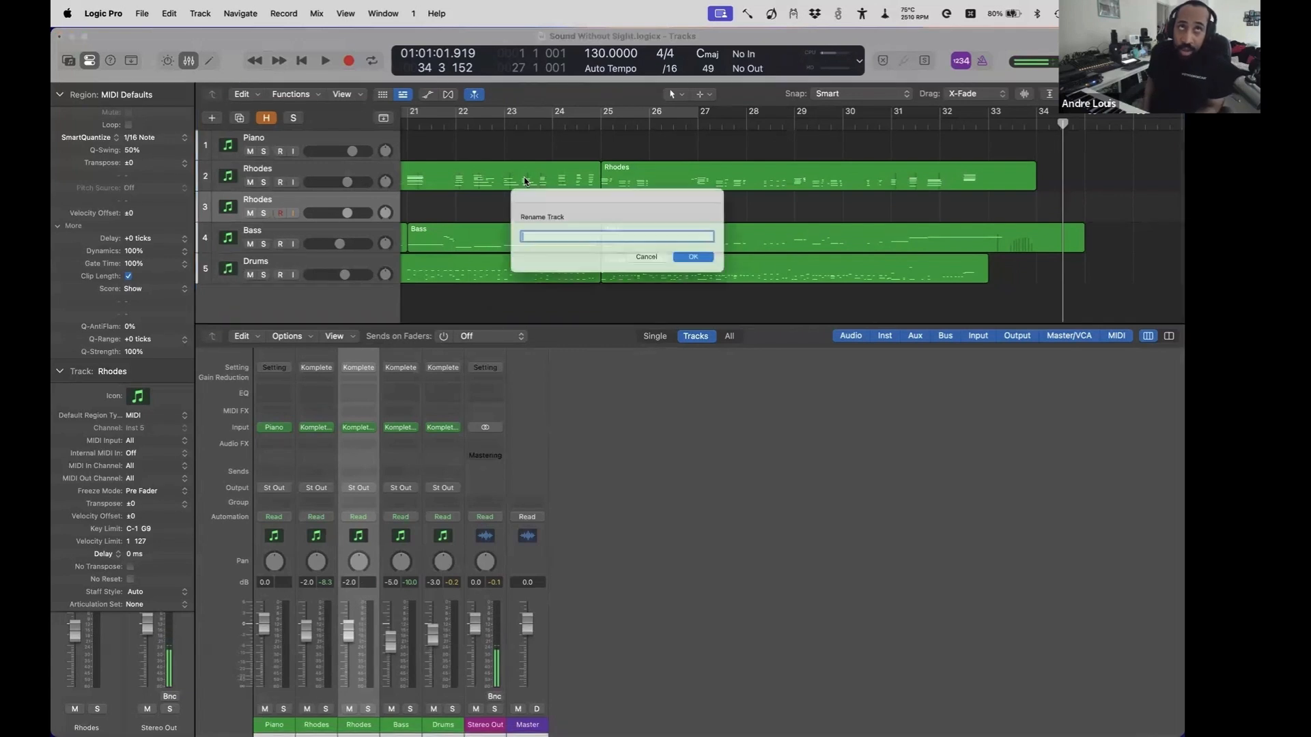
type("Synth")
key("Return")
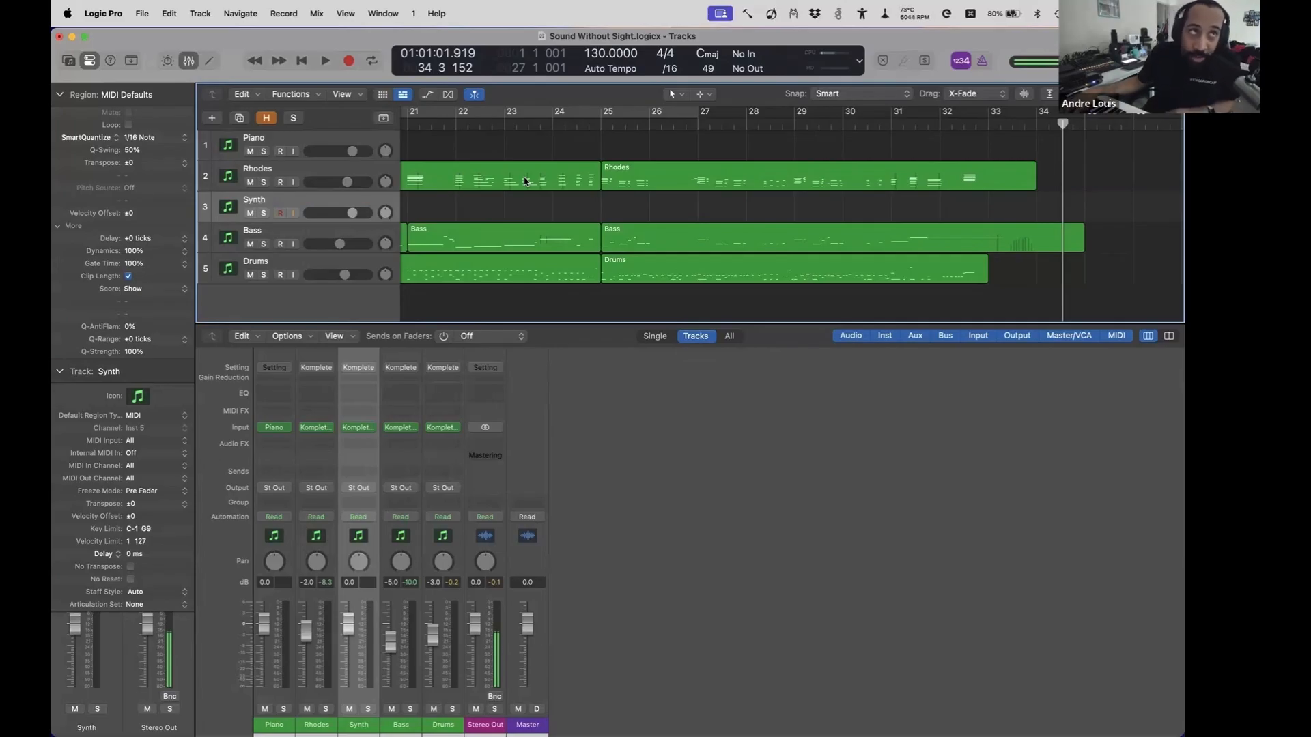
- Play the arrangement from bar 24 with the Synth track selected, trying out synth notes over it
key("Down")
key("Up")
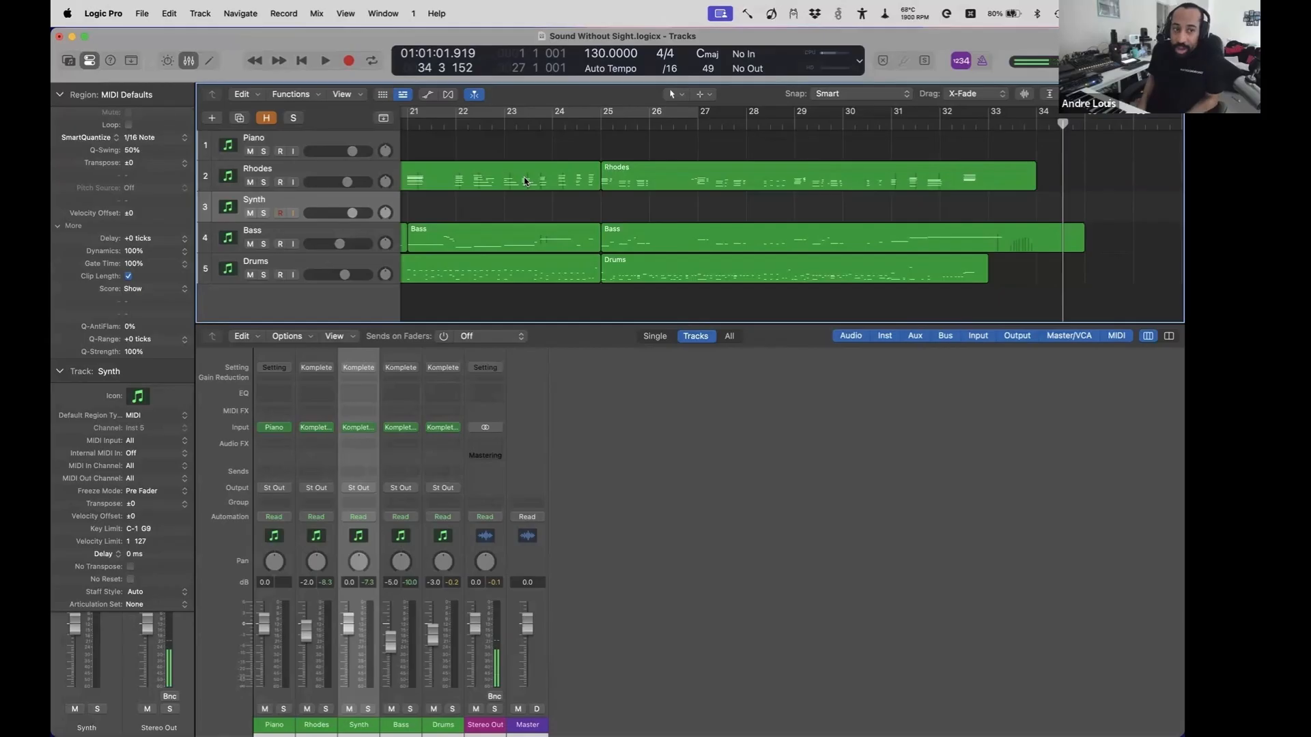
key("slash")
type("24")
key("Return")
key("space")
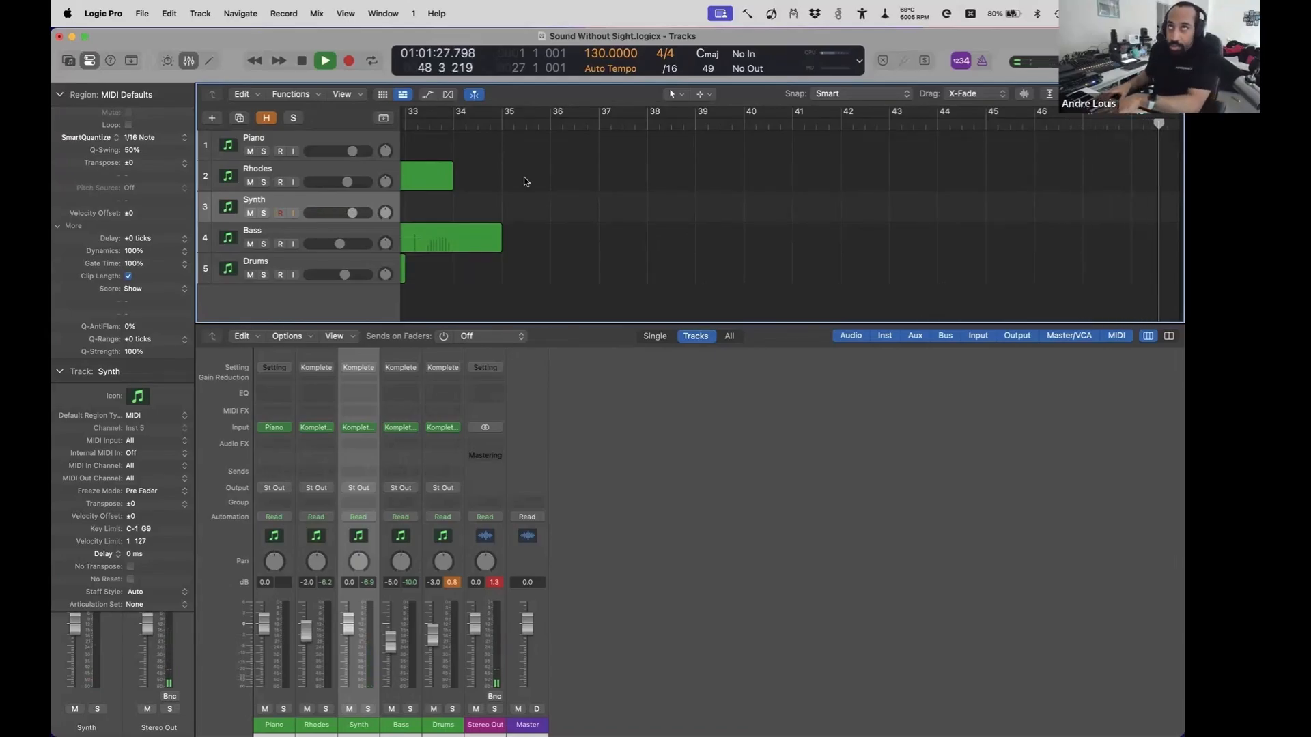
key("space")
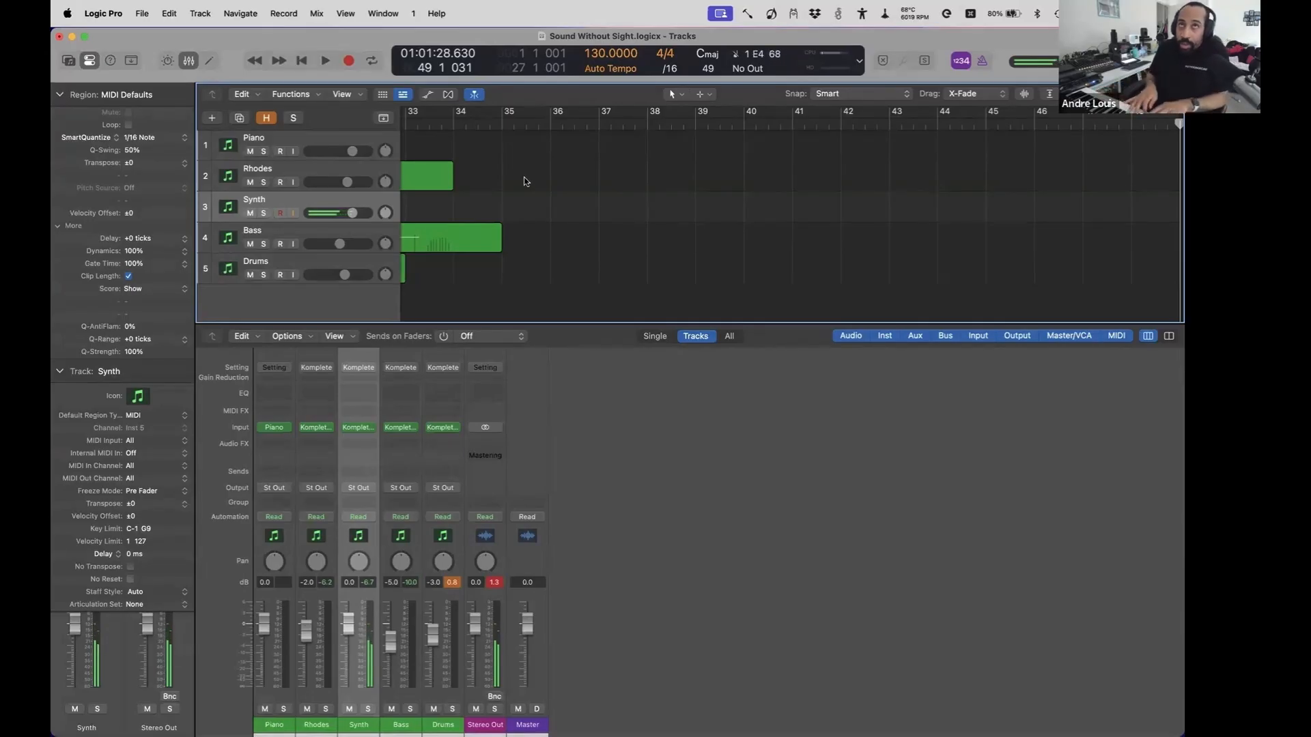
- Play the arrangement from bar 24 to around bar 28, rehearsing a synth line on the Synth track
key("space")
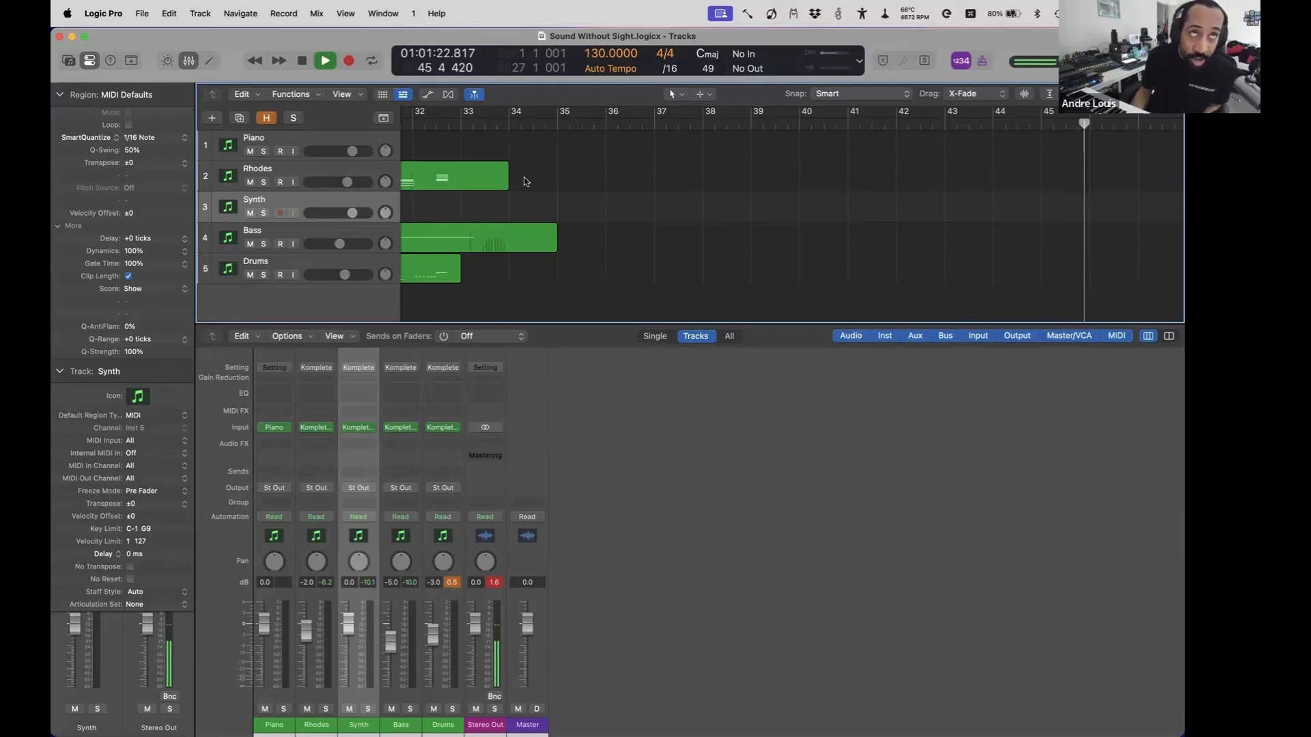
scroll(525, 177, "right", 2)
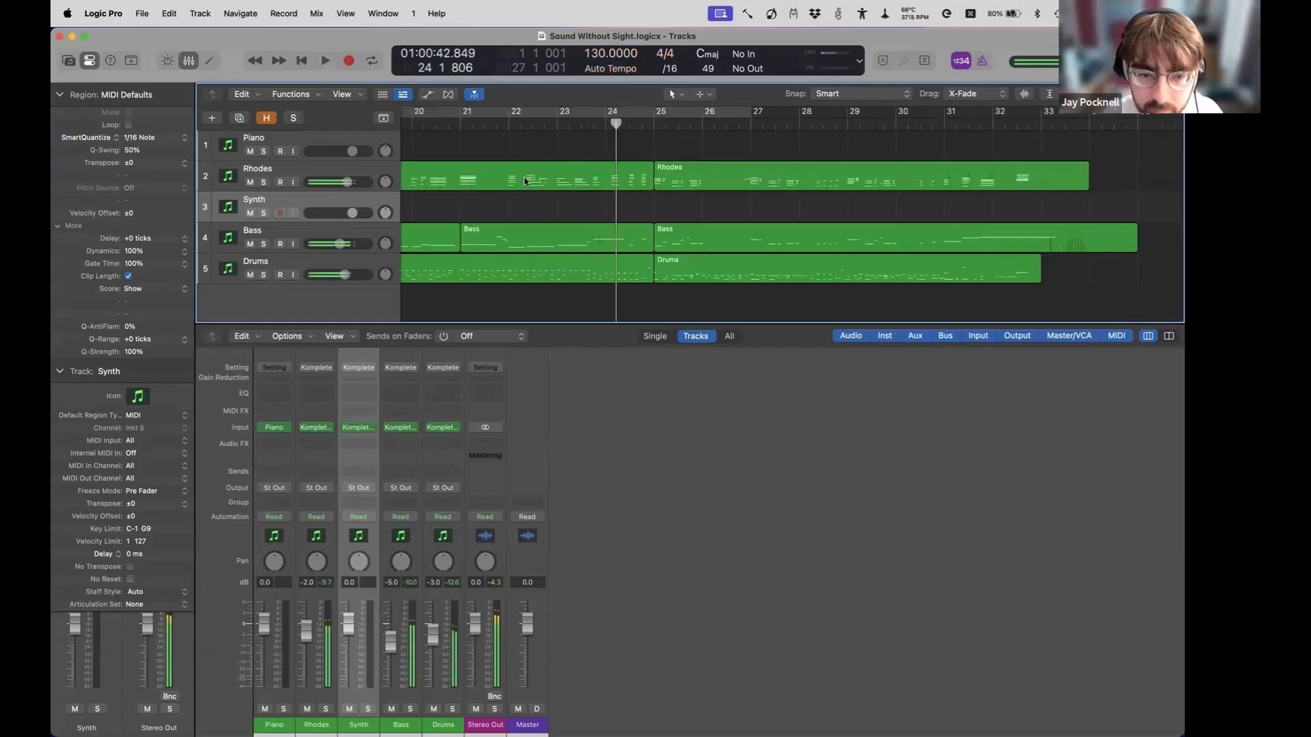
key("space")
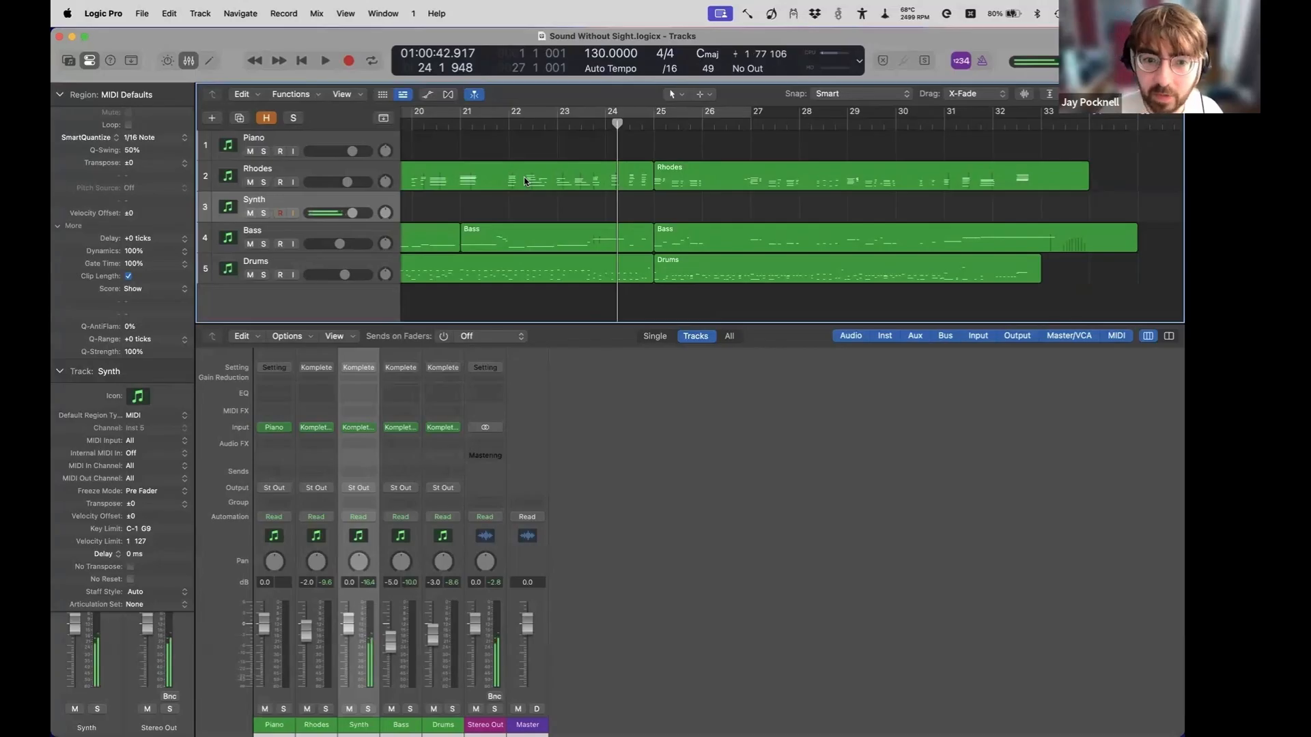
key("space")
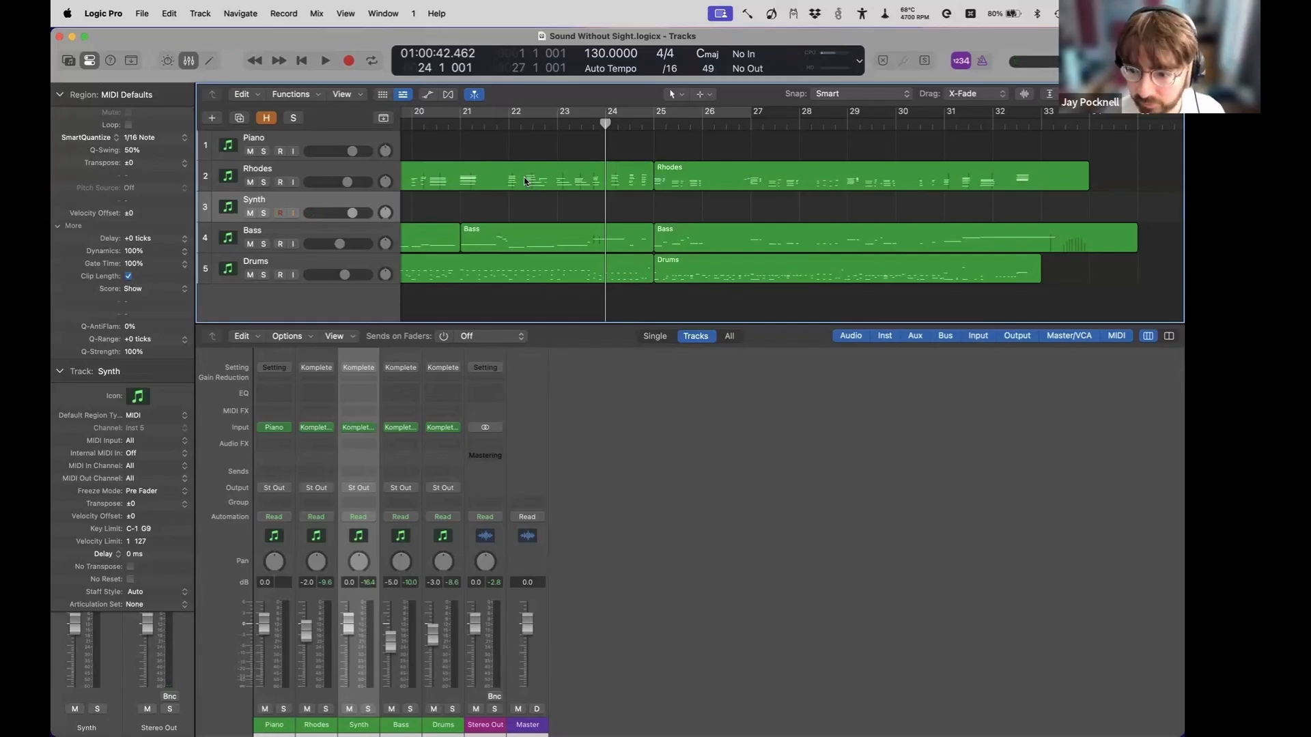
key("space")
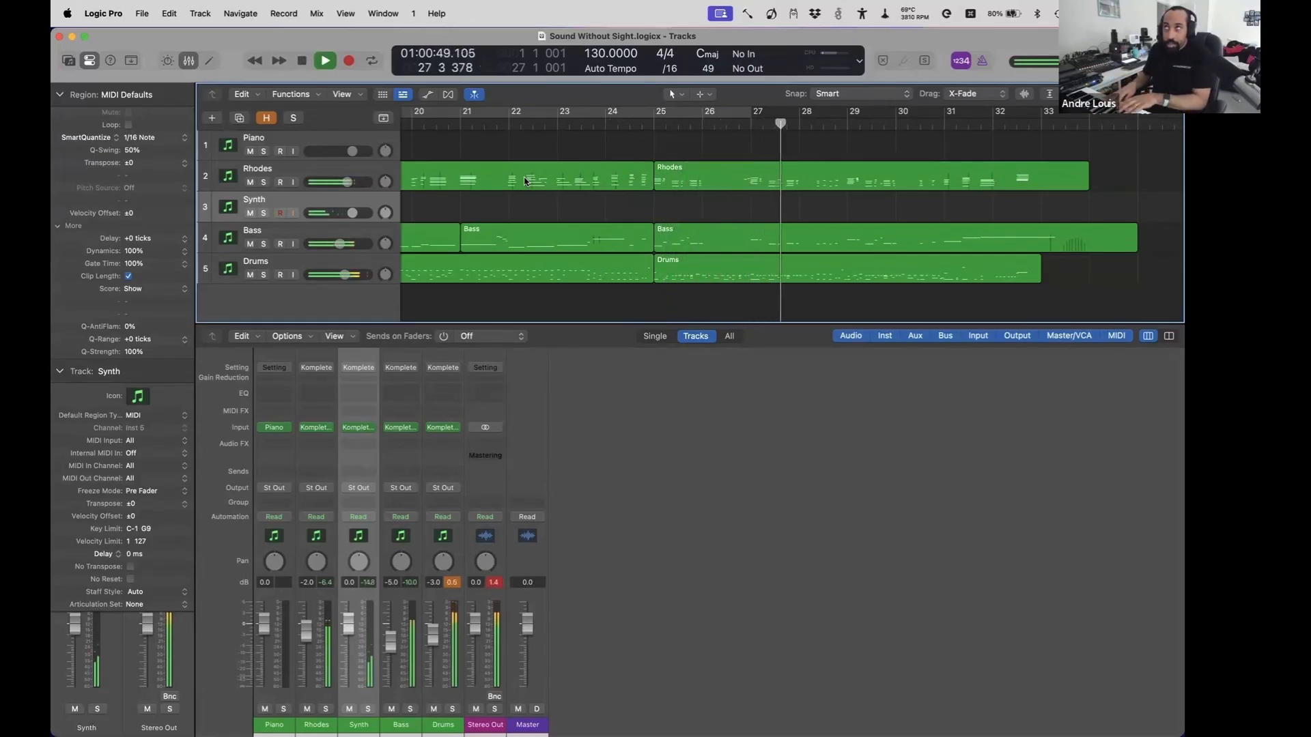
key("space")
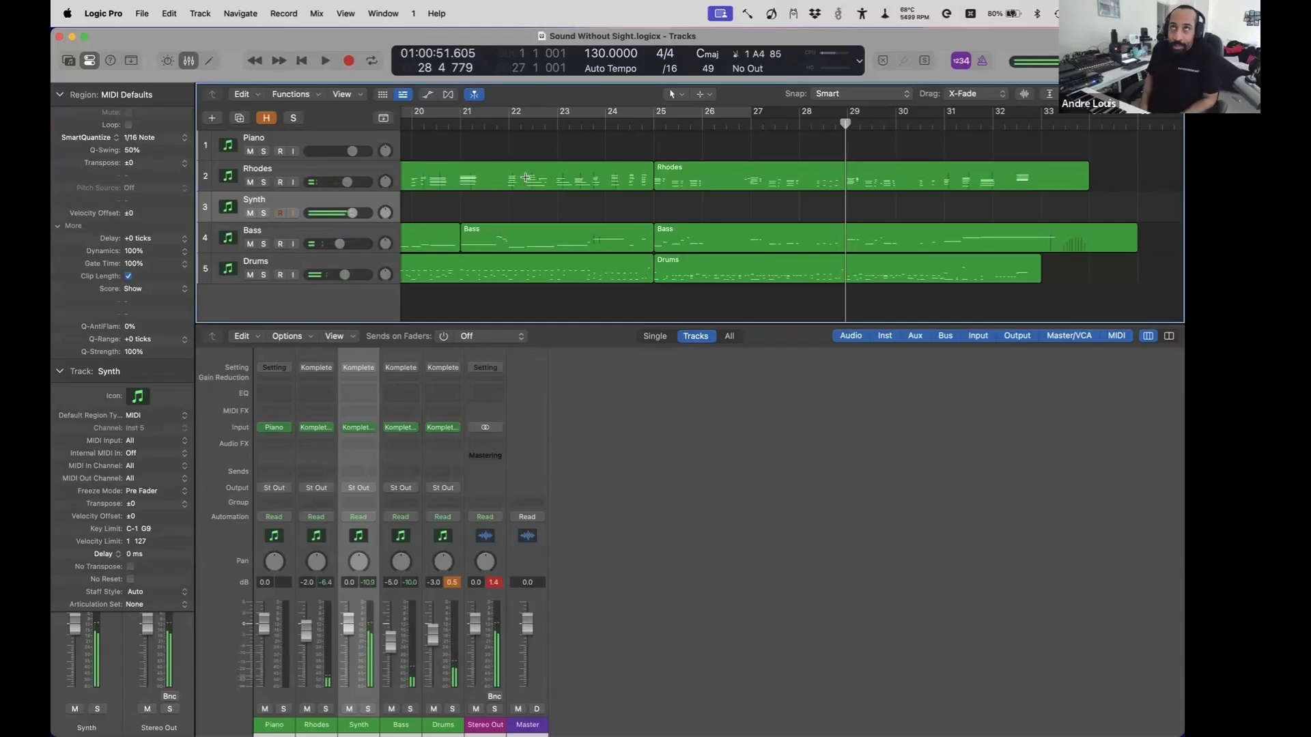
- Play a synth part over the section and capture it as a Synth region from bar 26 to bar 34
key("shift+comma")
key("space")
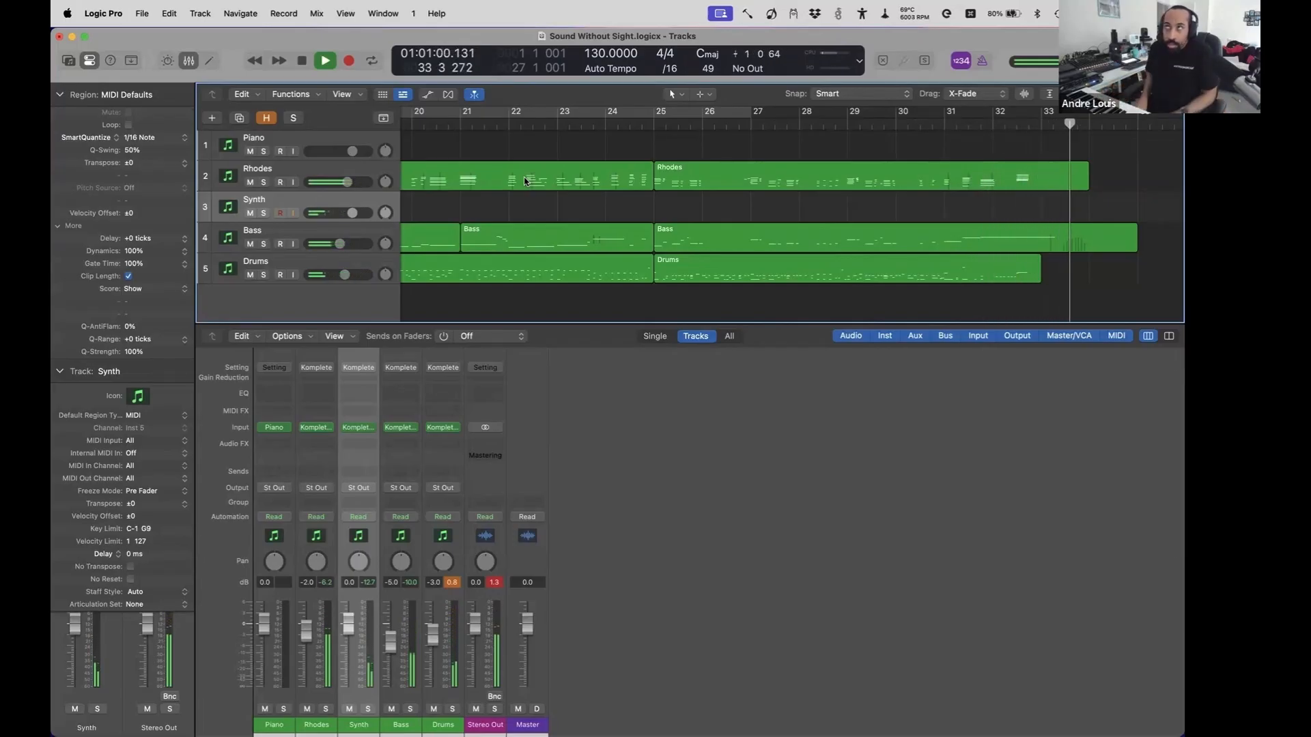
key("shift+r")
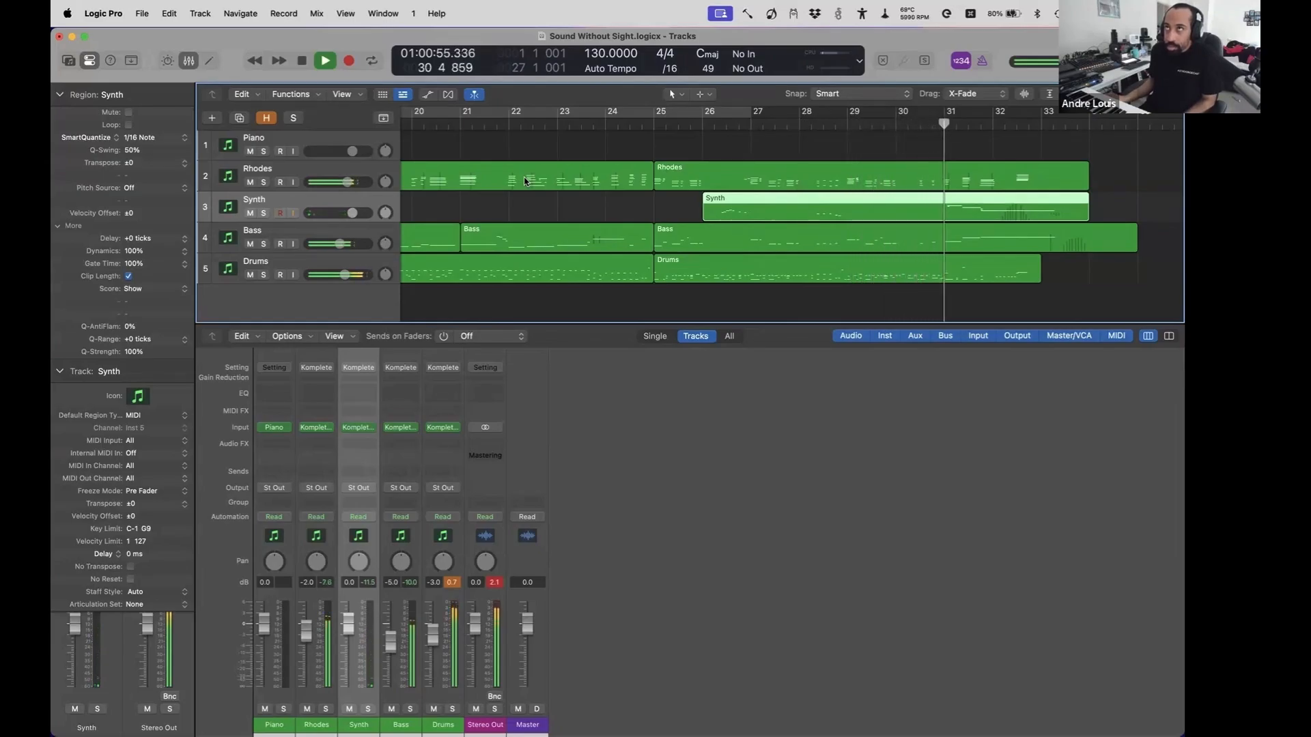
- Play around bar 31 to find the cut, split the Synth region at bar 31, and delete its ending
key("space")
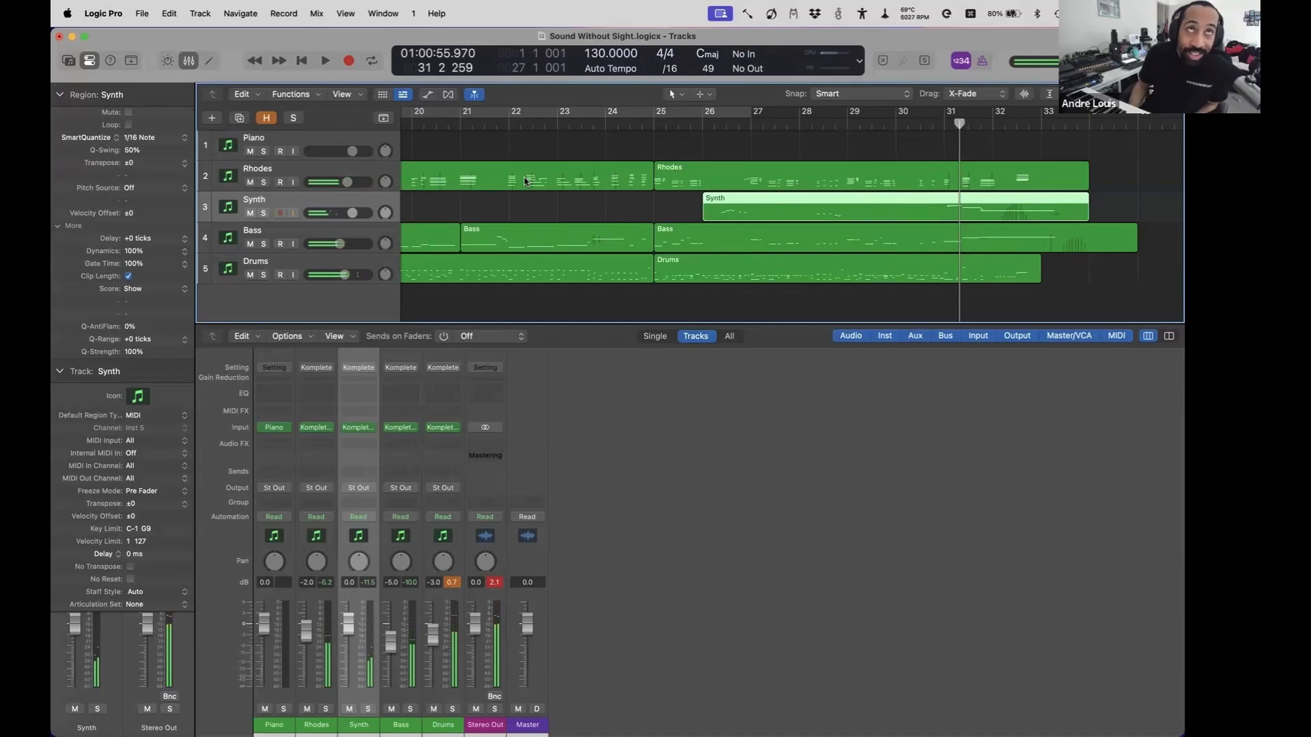
key("comma")
key("space")
key("space")
key("comma")
key("super+t")
key("space")
key("space")
key("Delete")
- Perform a new synth ending, capture it as a region from bar 31 to bar 34, and play it back
key("comma")
key("space")
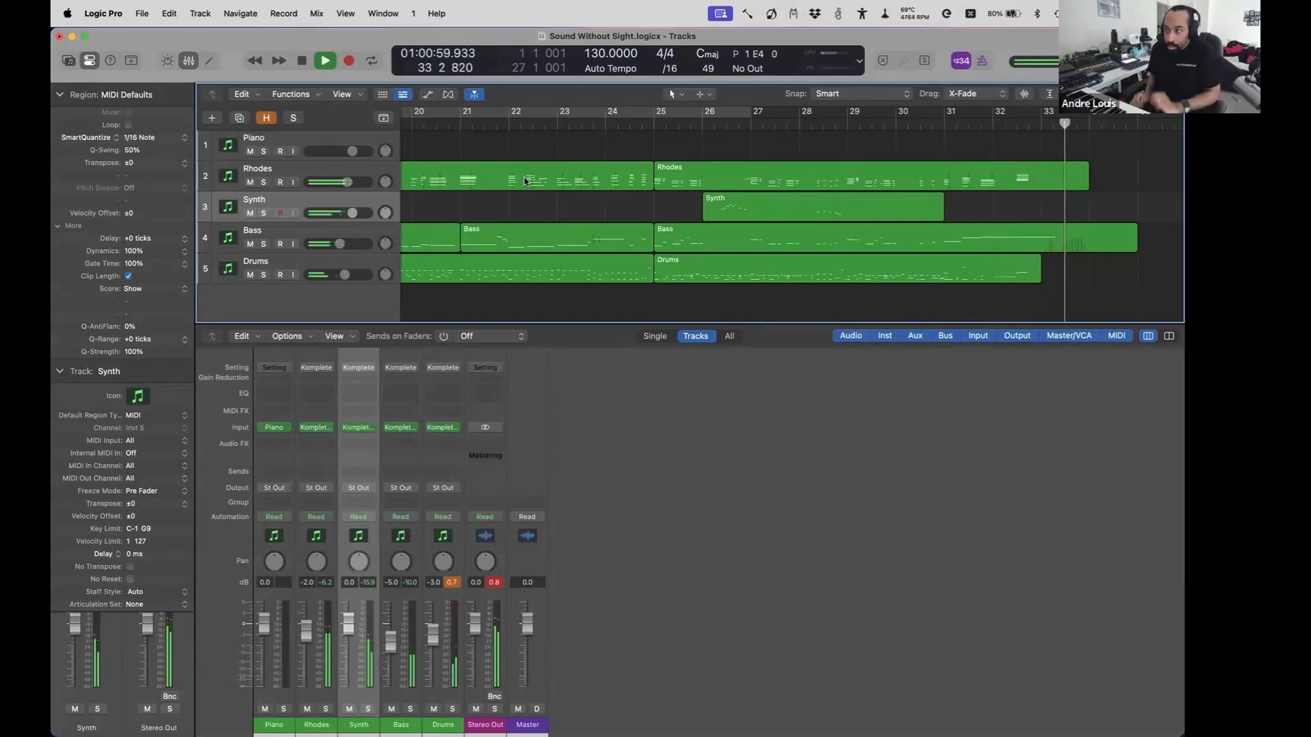
key("shift+r")
key("shift+space")
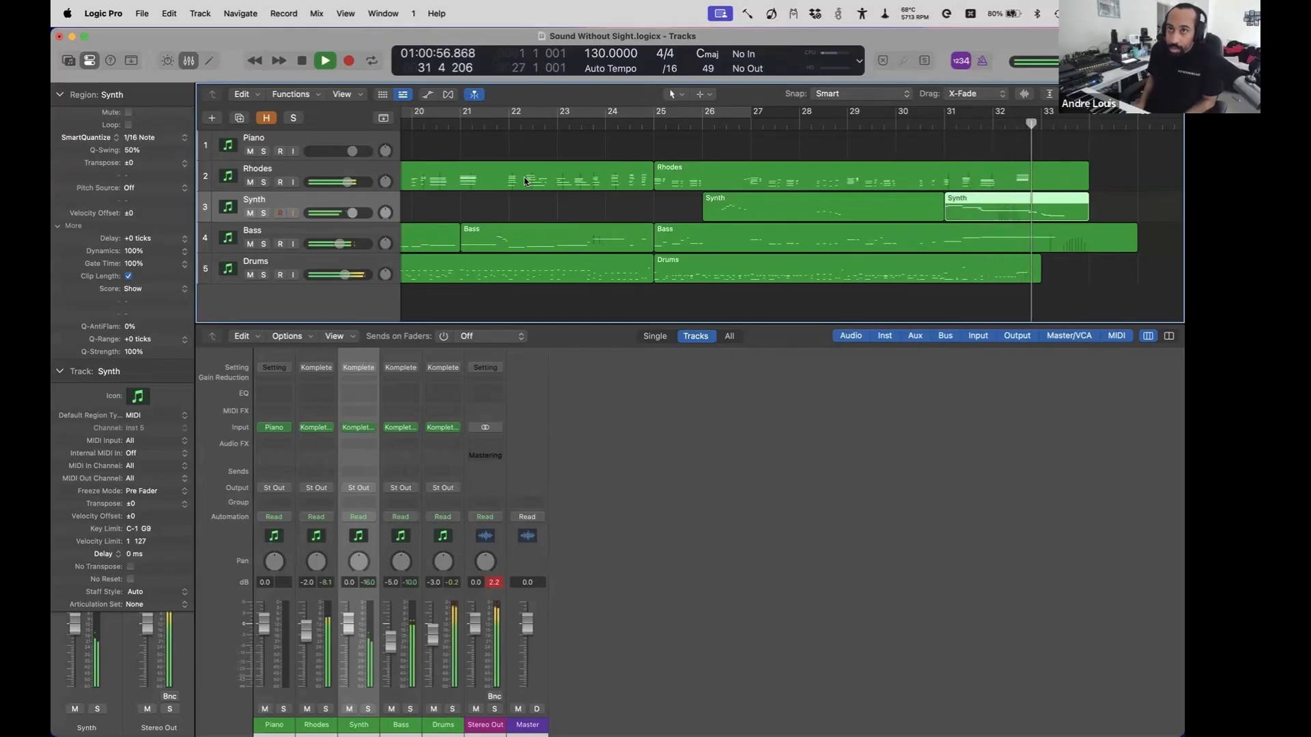
key("space")
- Show the Synth track's Komplete Kontrol plug-in window, and reselect the track with all its regions
key("v")
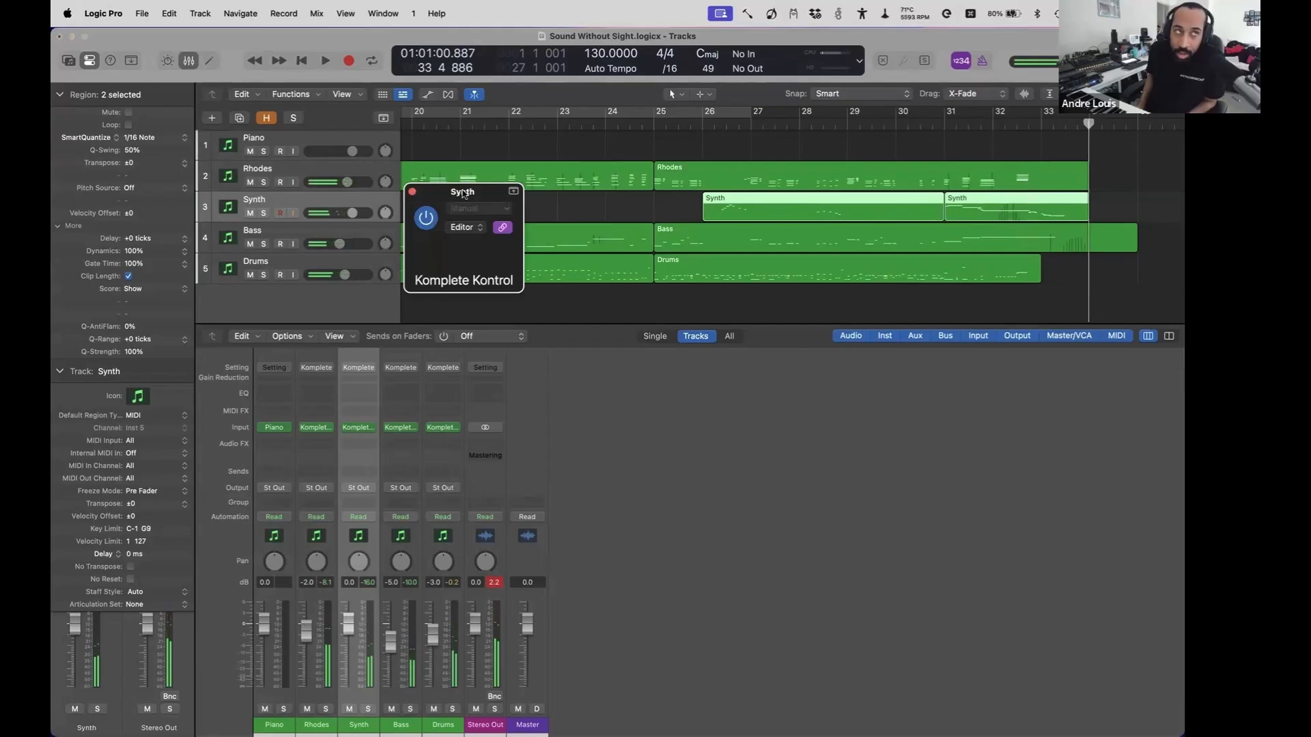
key("super+grave")
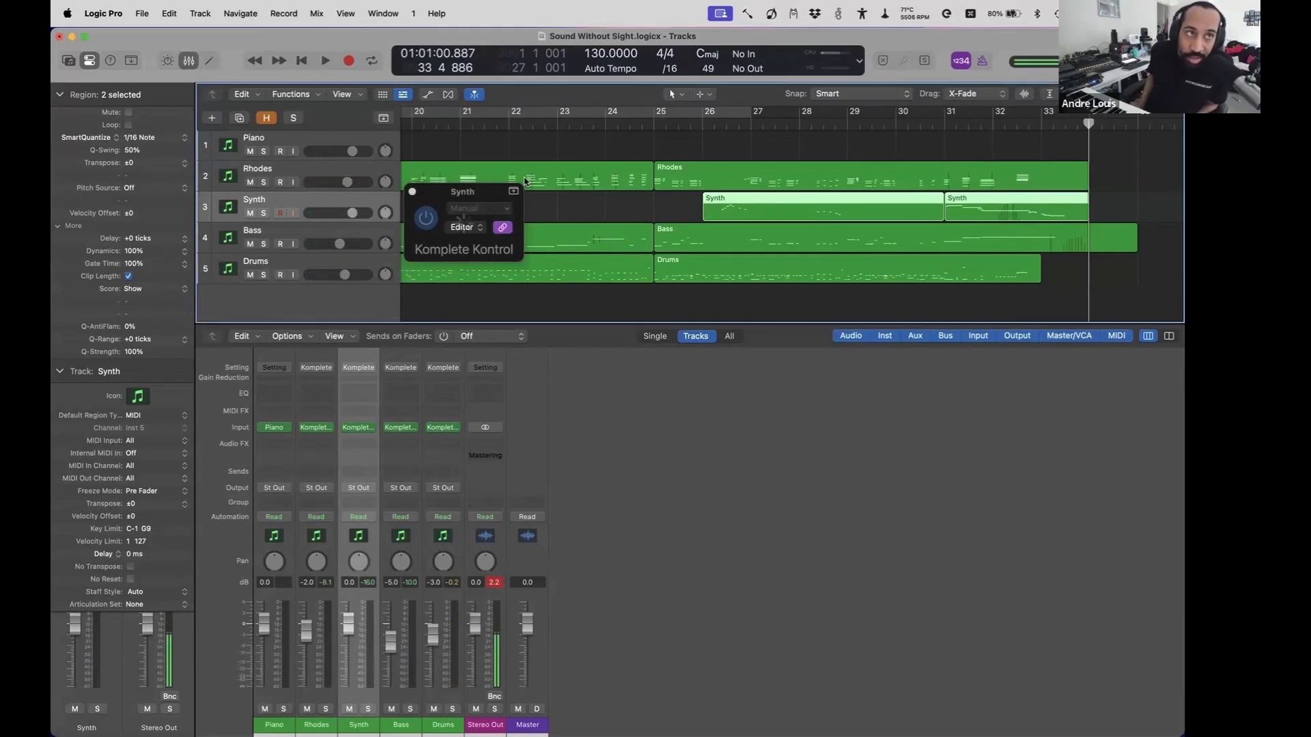
key("Up")
key("Down")
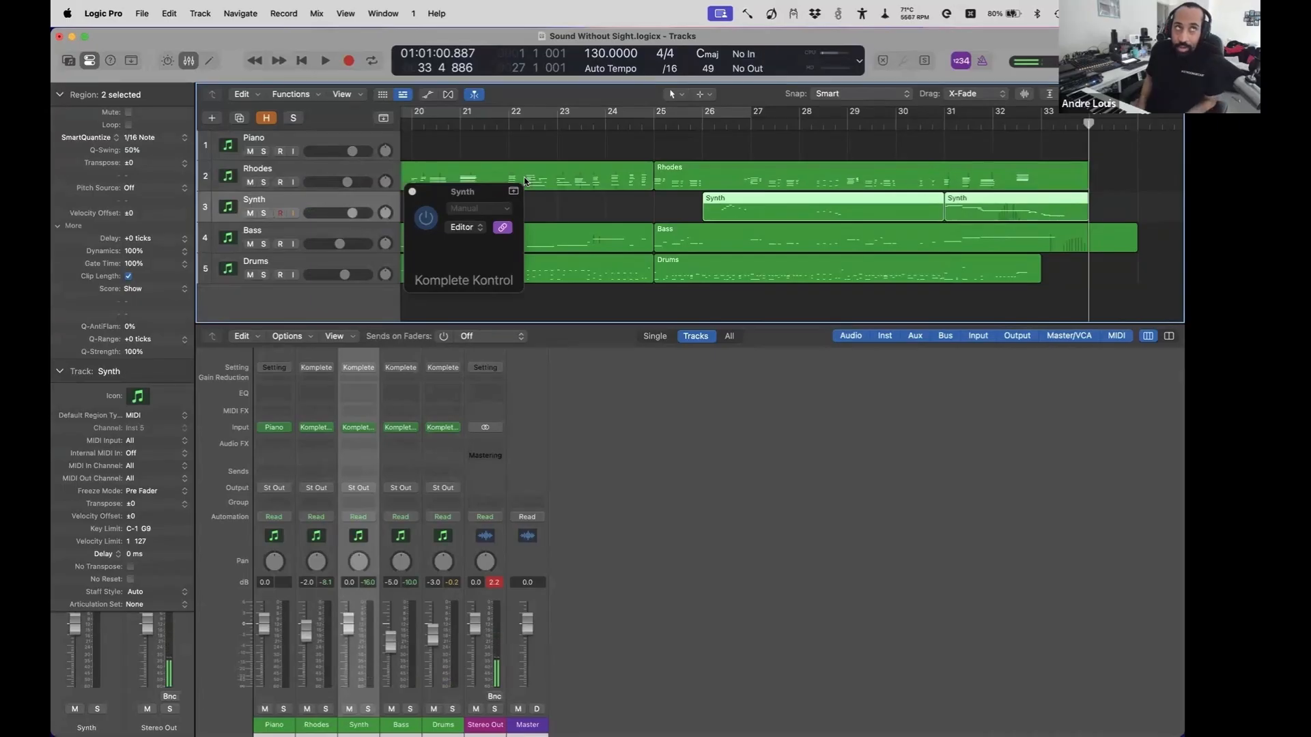
- Play back the start of the synth part repeatedly around bar 26
key("space")
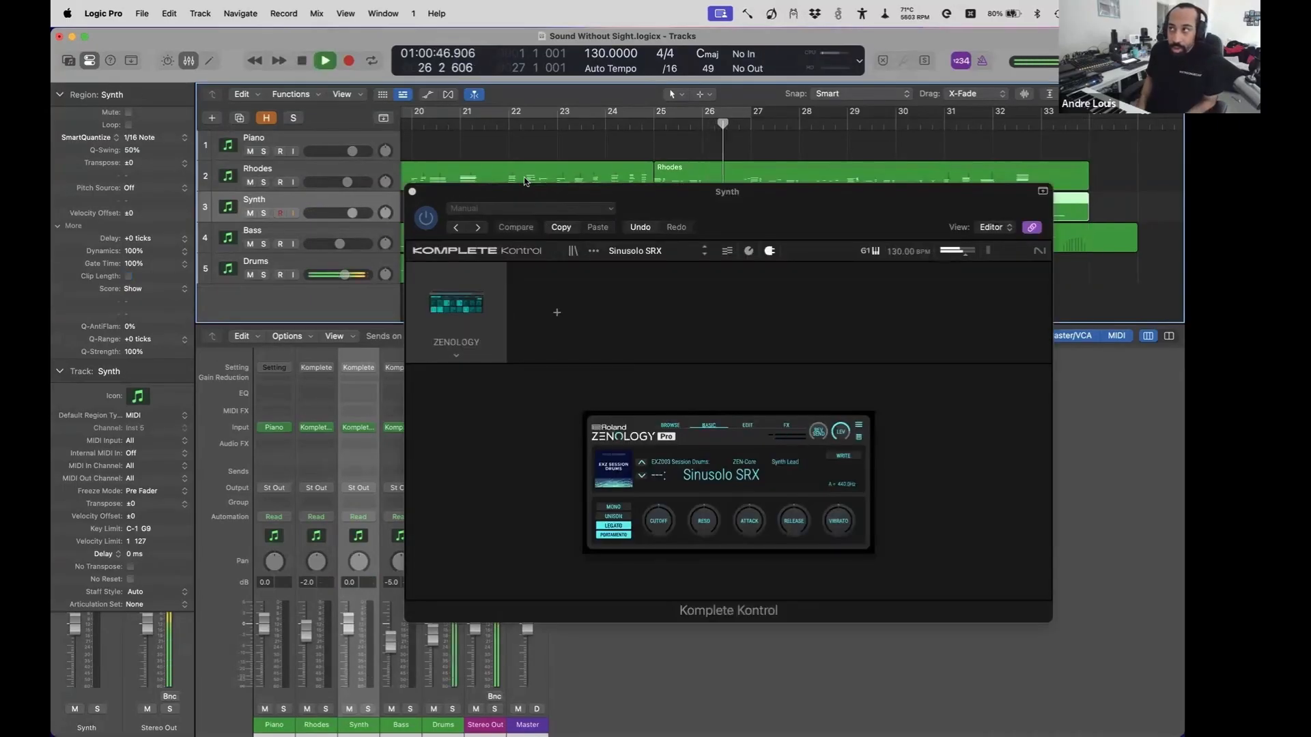
key("space")
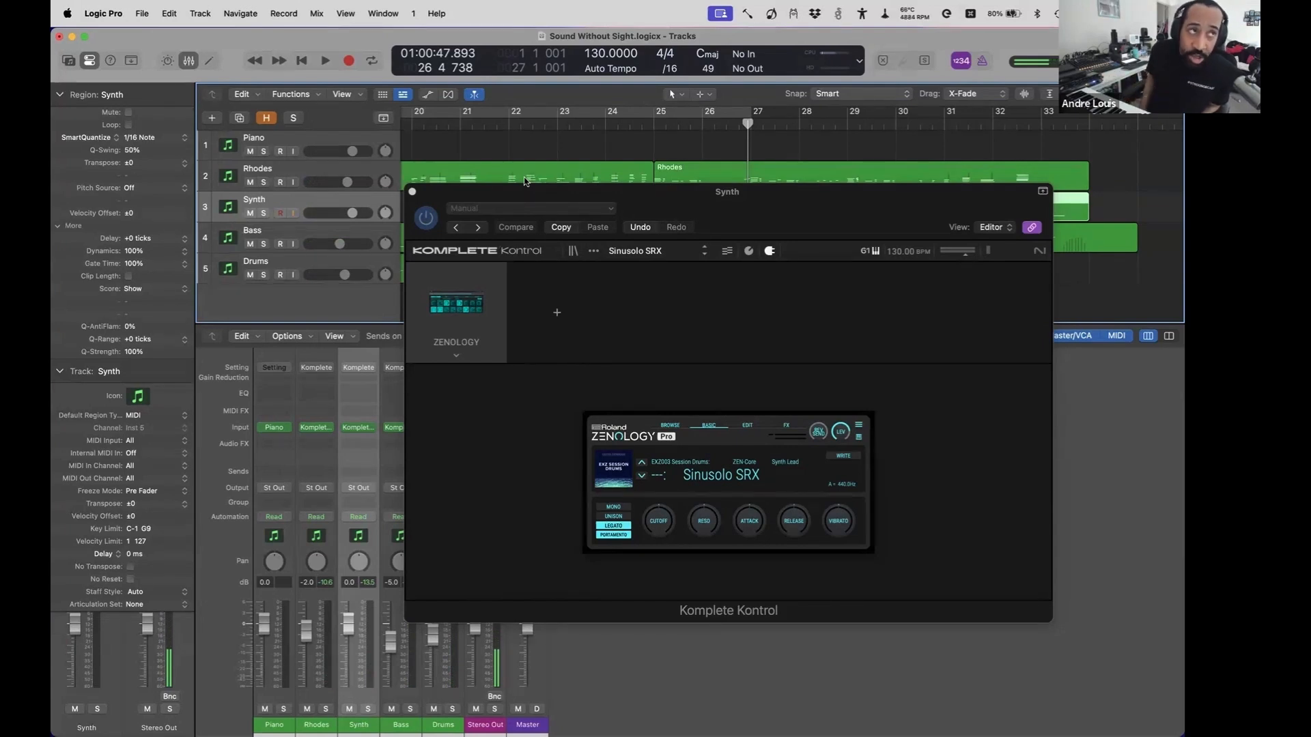
key("comma")
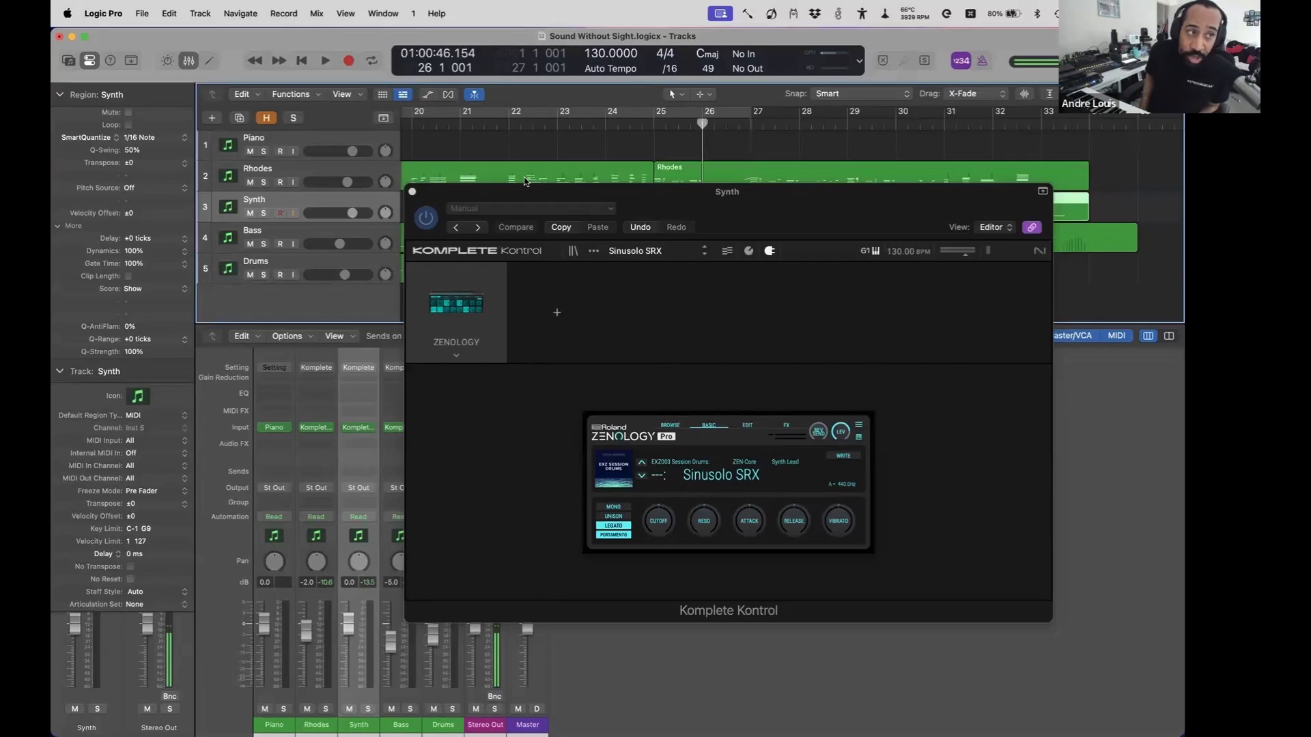
key("comma")
key("space")
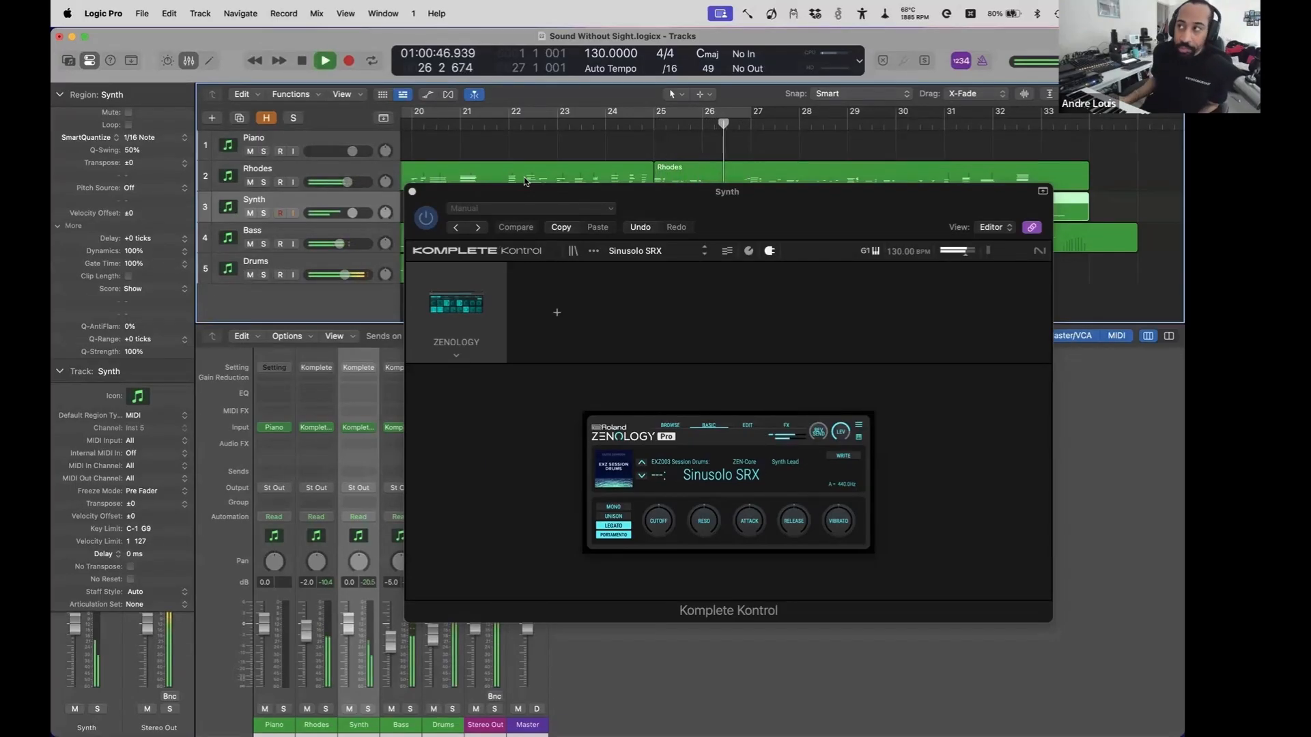
key("space")
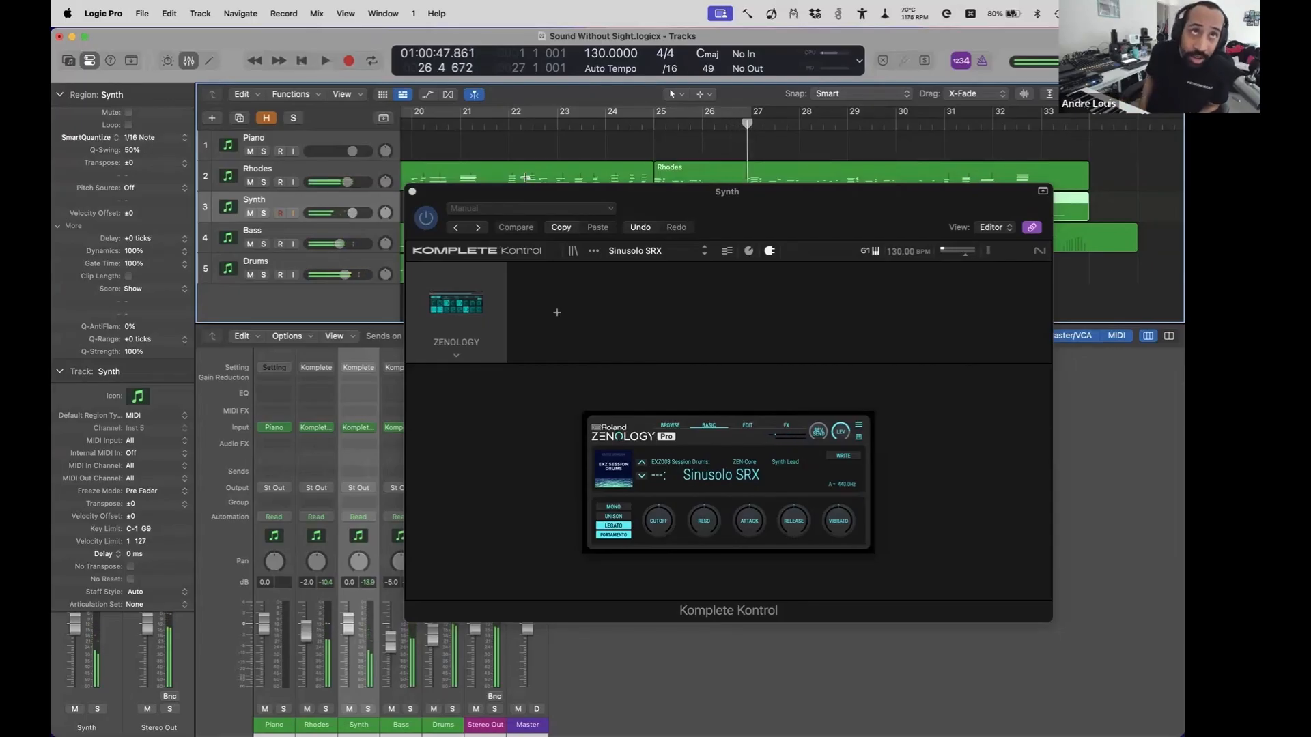
key("space")
key("space")
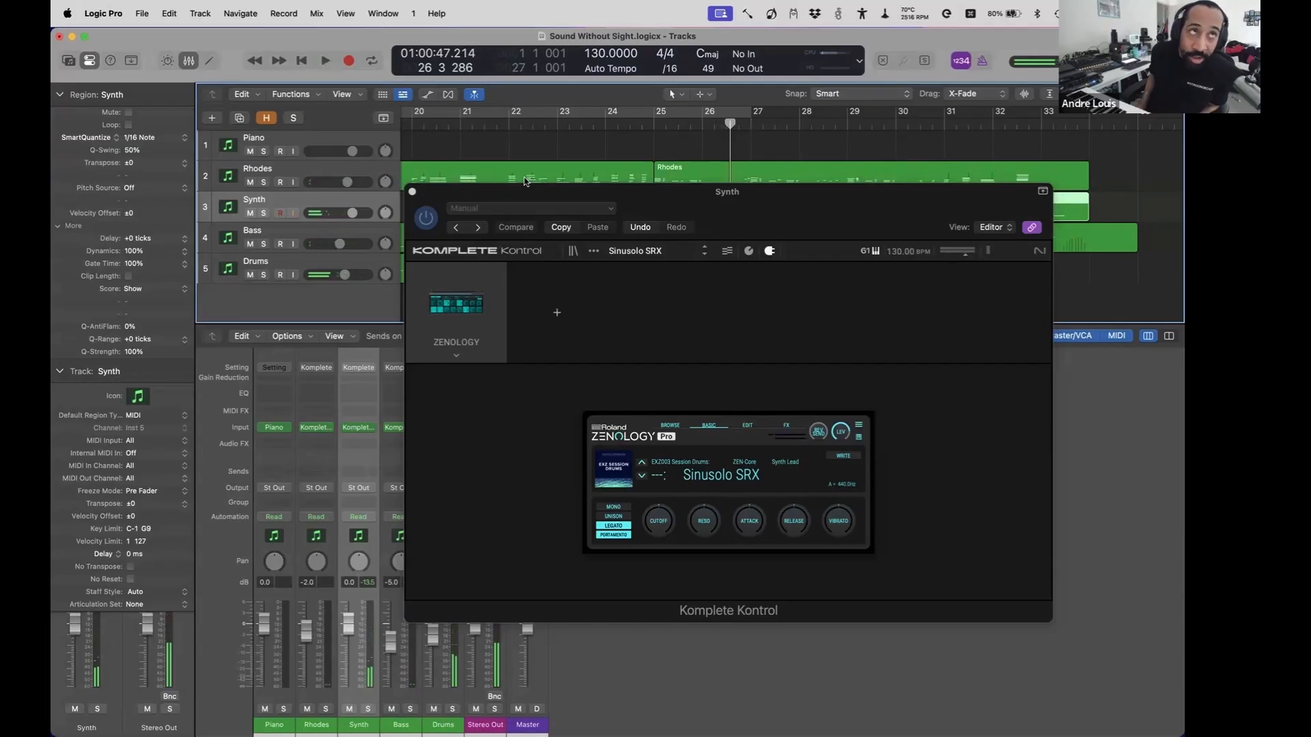
- Select all regions on the Synth track and delete them
key("Up")
key("Down")
key("Delete")
- Perform a fresh synth part from bar 25 and capture it as a region from bar 26 to bar 35
key("comma")
key("comma")
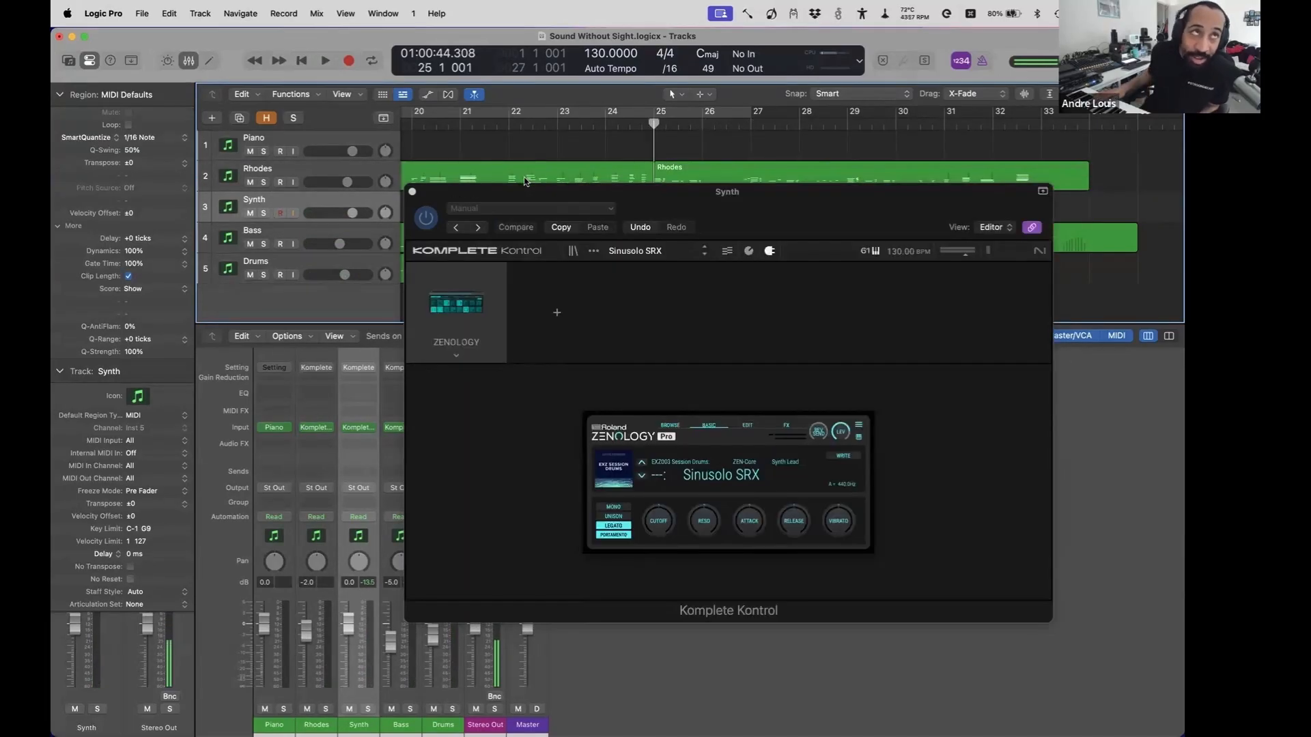
key("space")
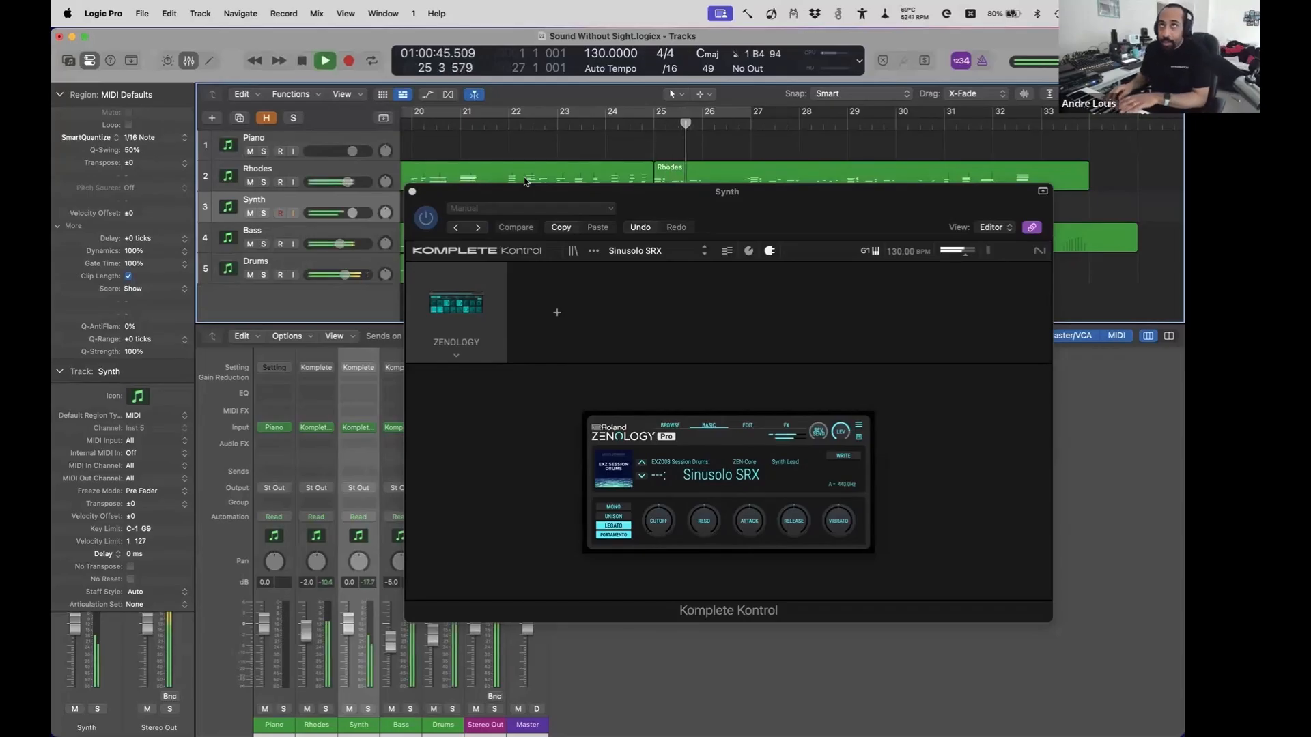
key("comma")
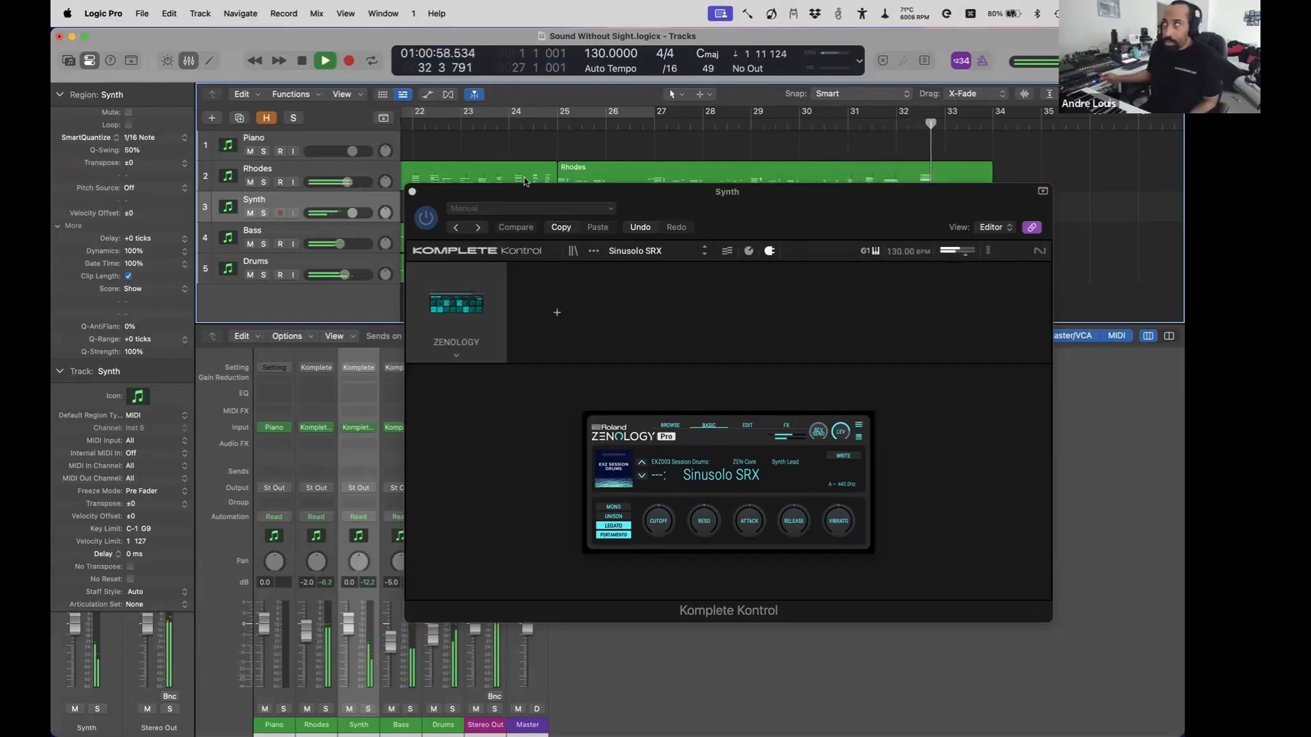
- Replay the ending around bar 33, soloing the Synth track to check its notes and unsoloing it again
key("space")
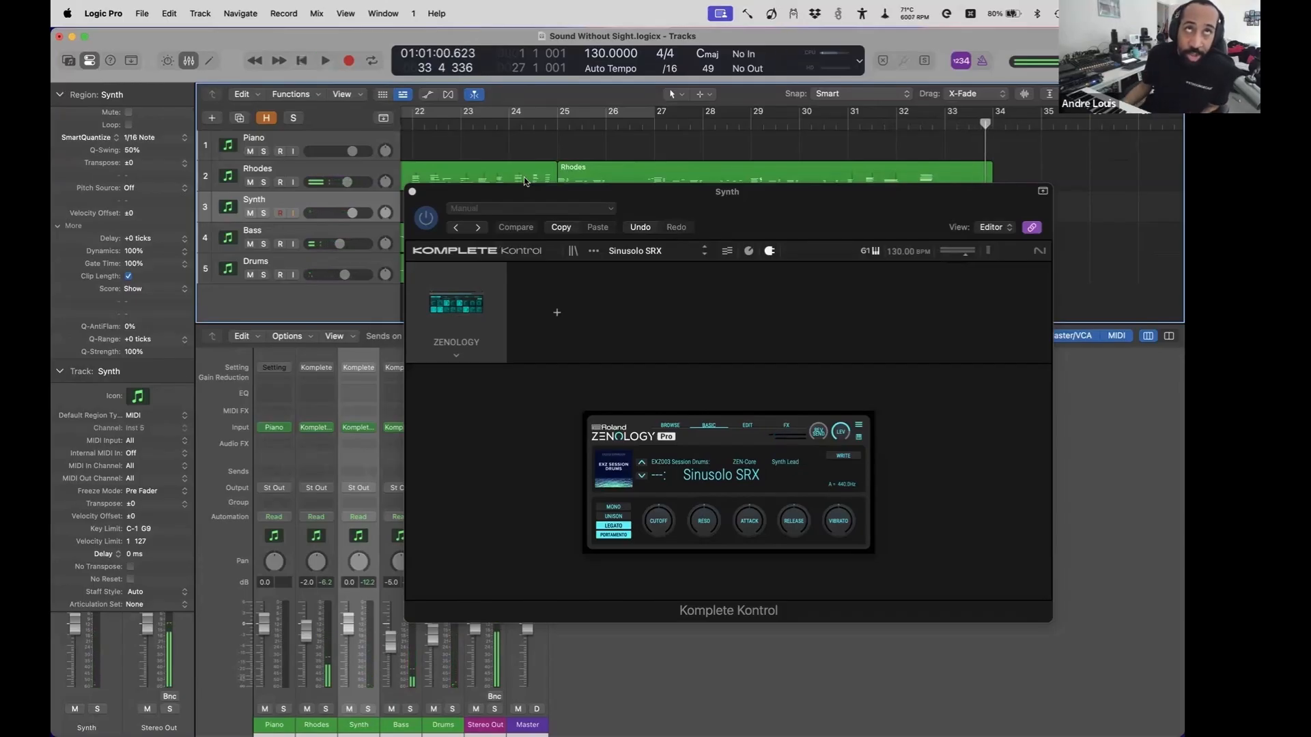
key("comma")
key("comma")
key("space")
key("s")
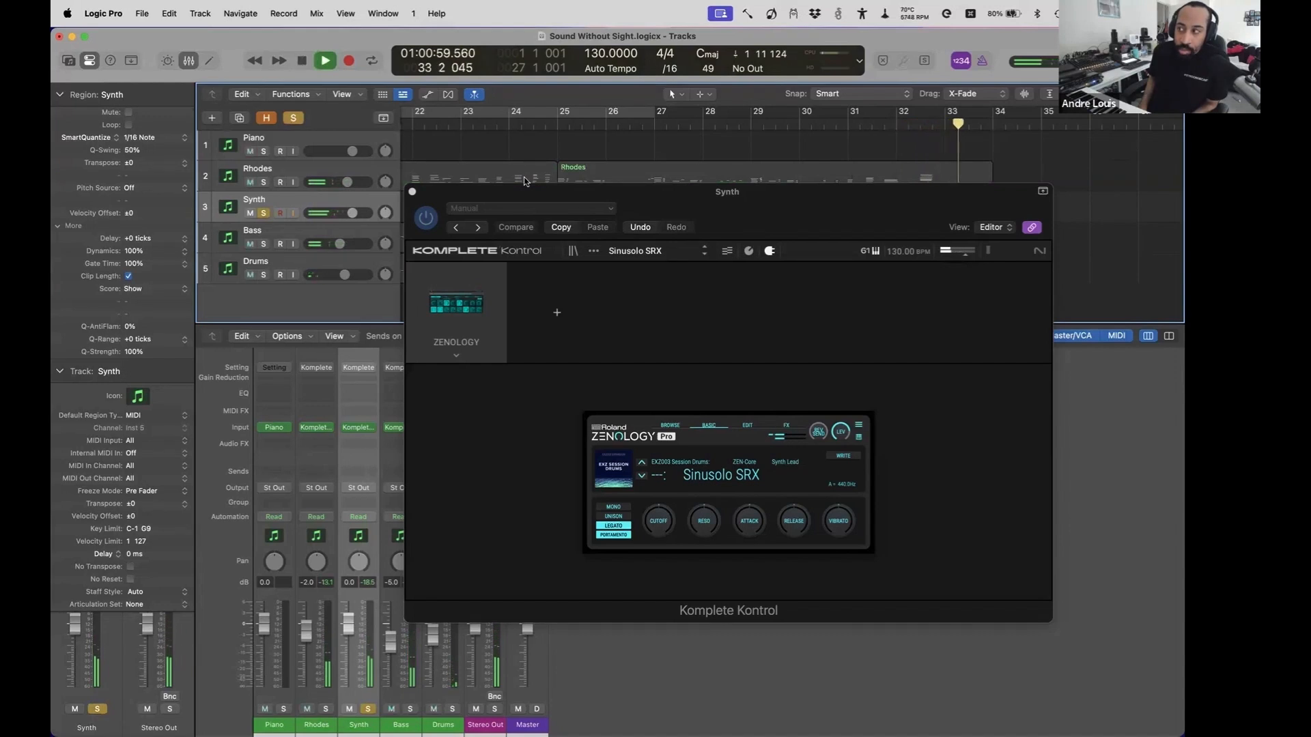
key("space")
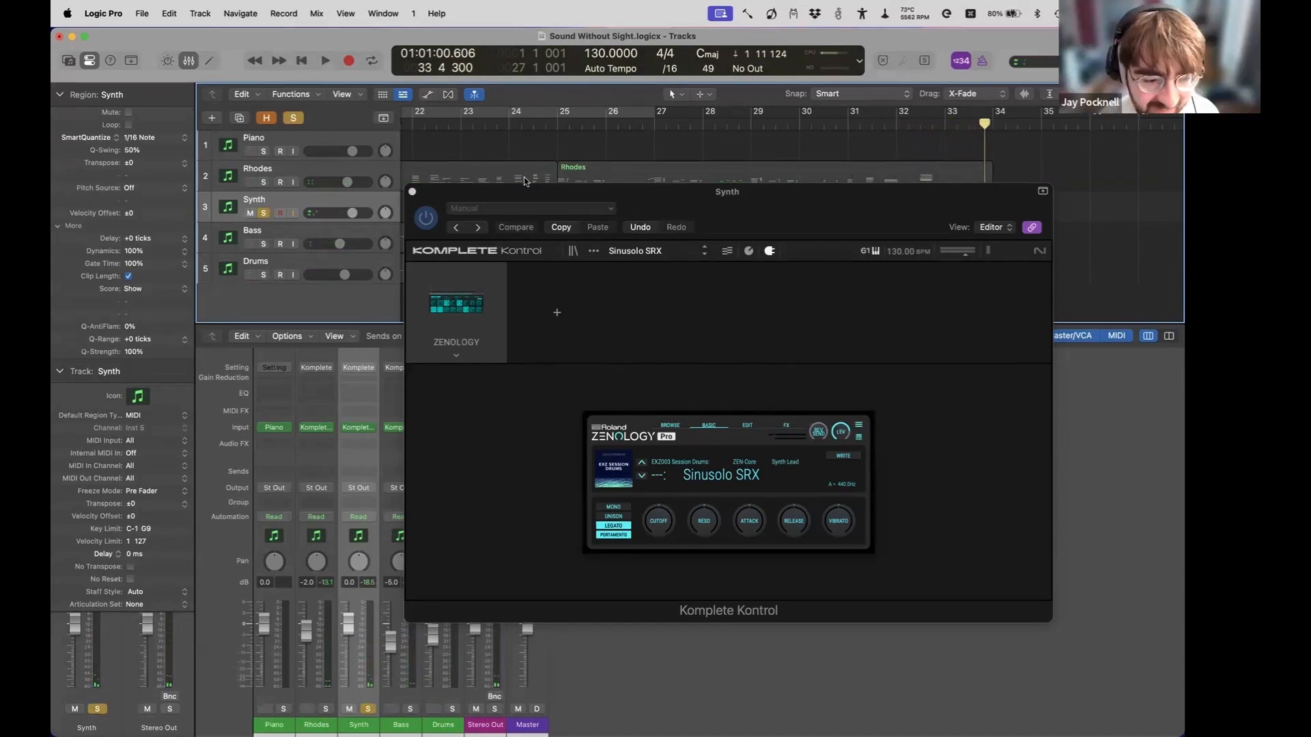
key("s")
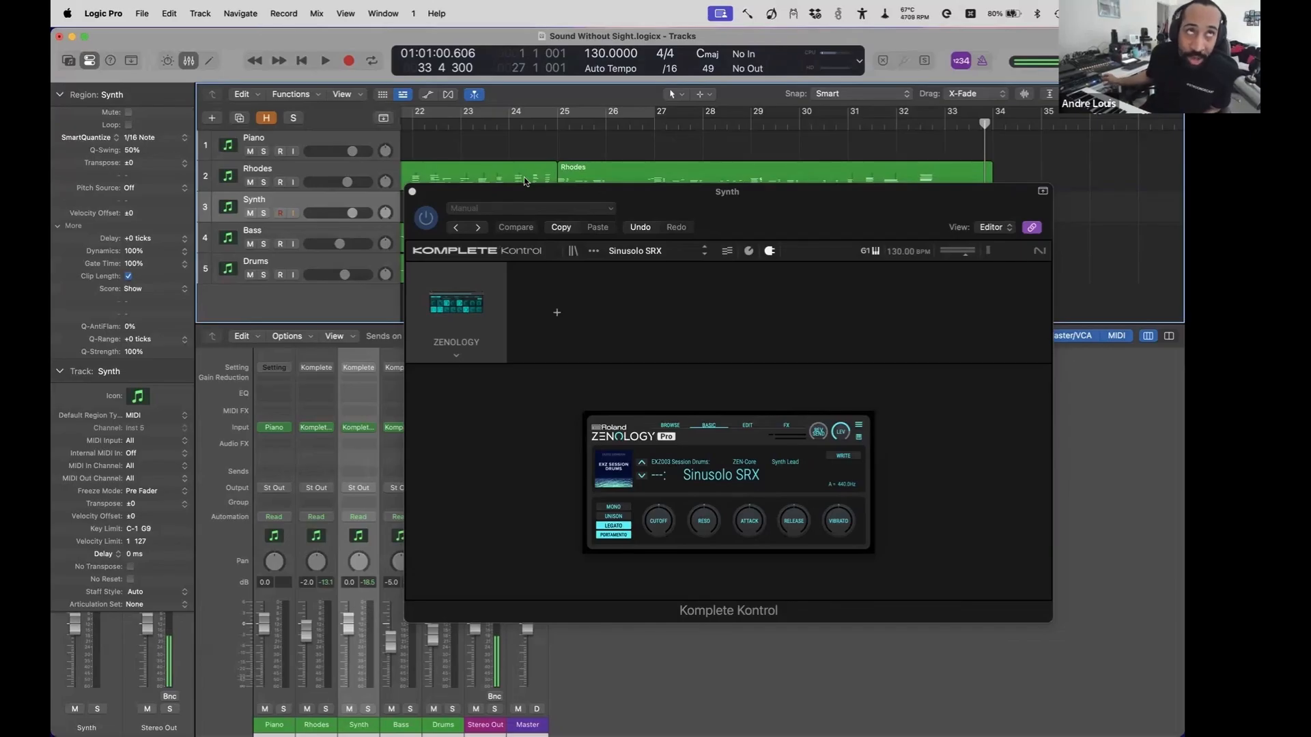
- Select the Drums track with its regions and play the arrangement around bar 31
key("Down")
key("Down")
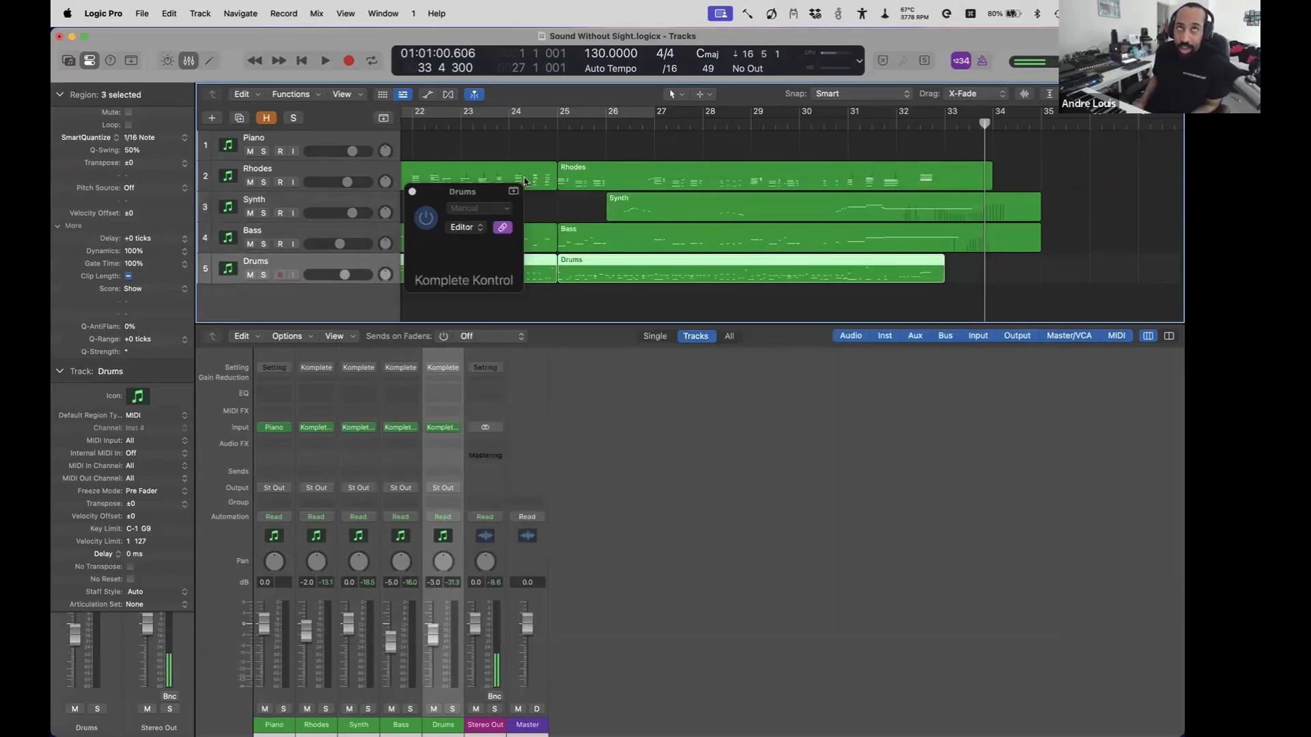
key("comma")
key("comma")
key("space")
key("comma")
key("comma")
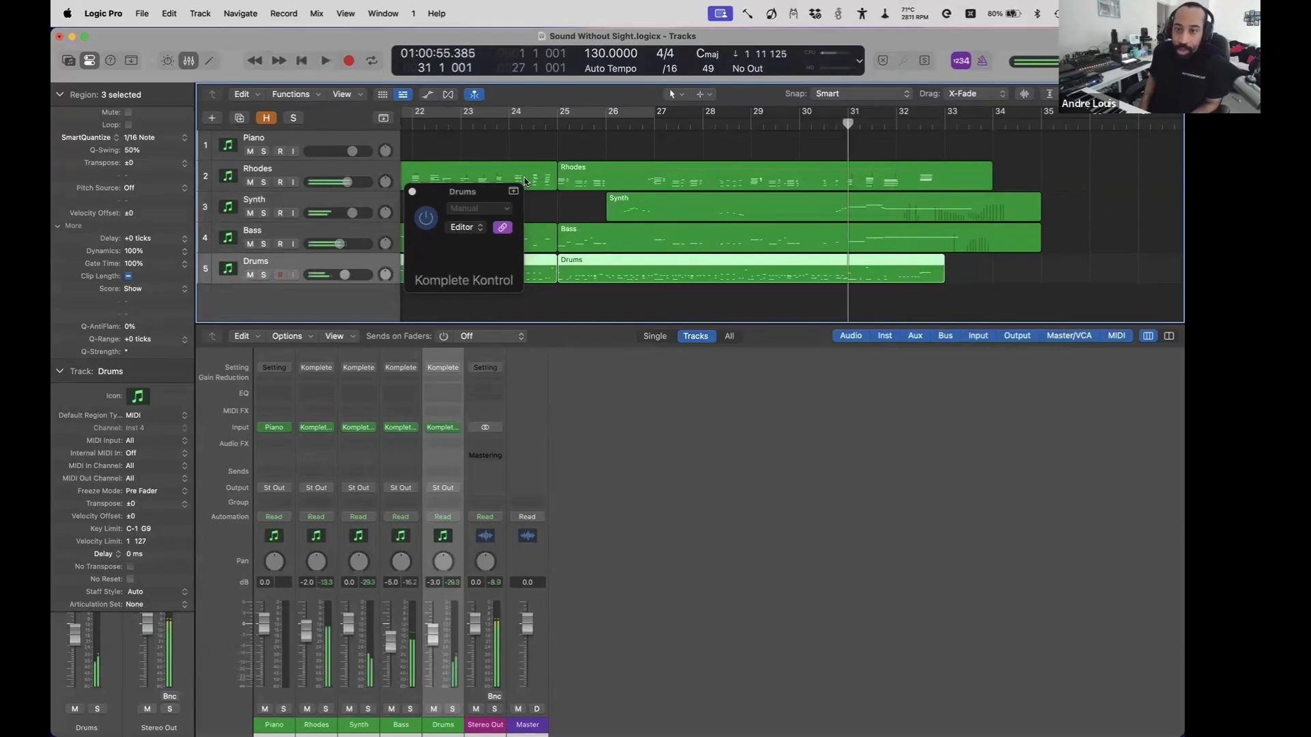
- Replay bar 30 to check the drums, soloing the Drums track and unsoloing it again
left_click(809, 192)
key("space")
left_click(524, 178)
key("space")
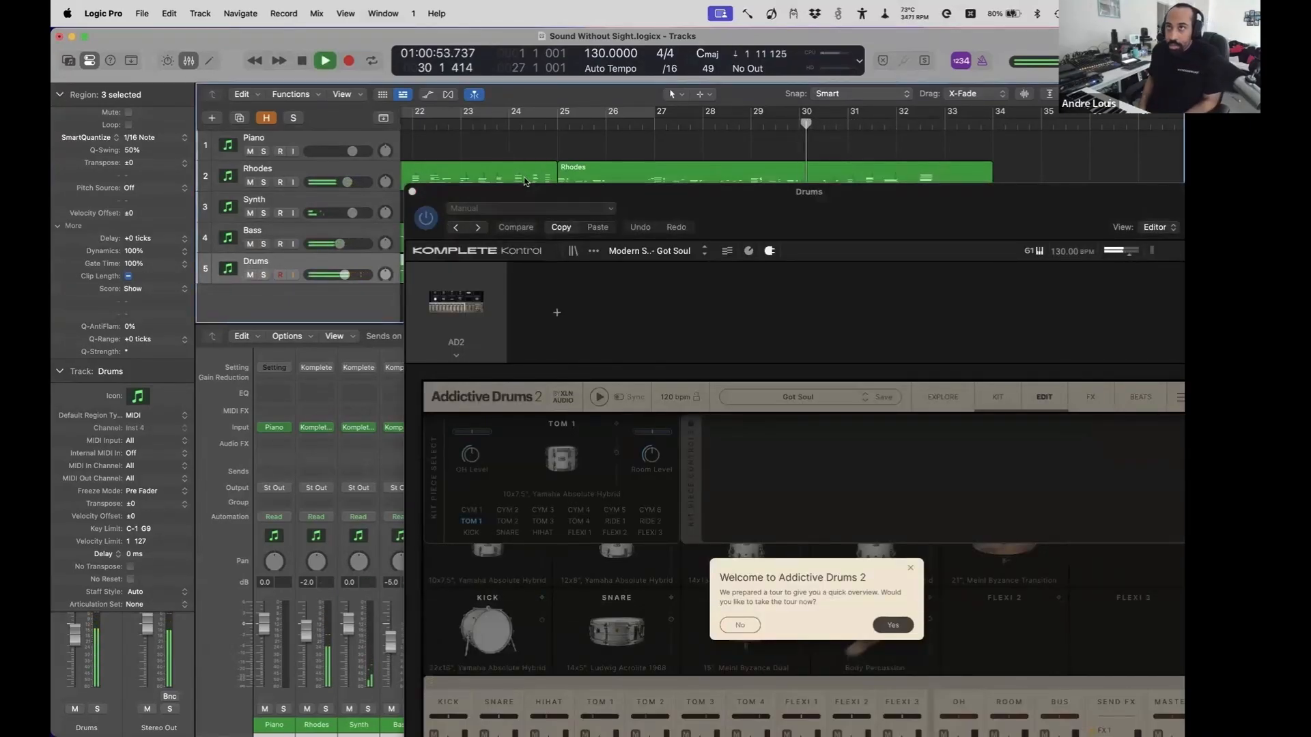
key("s")
key("space")
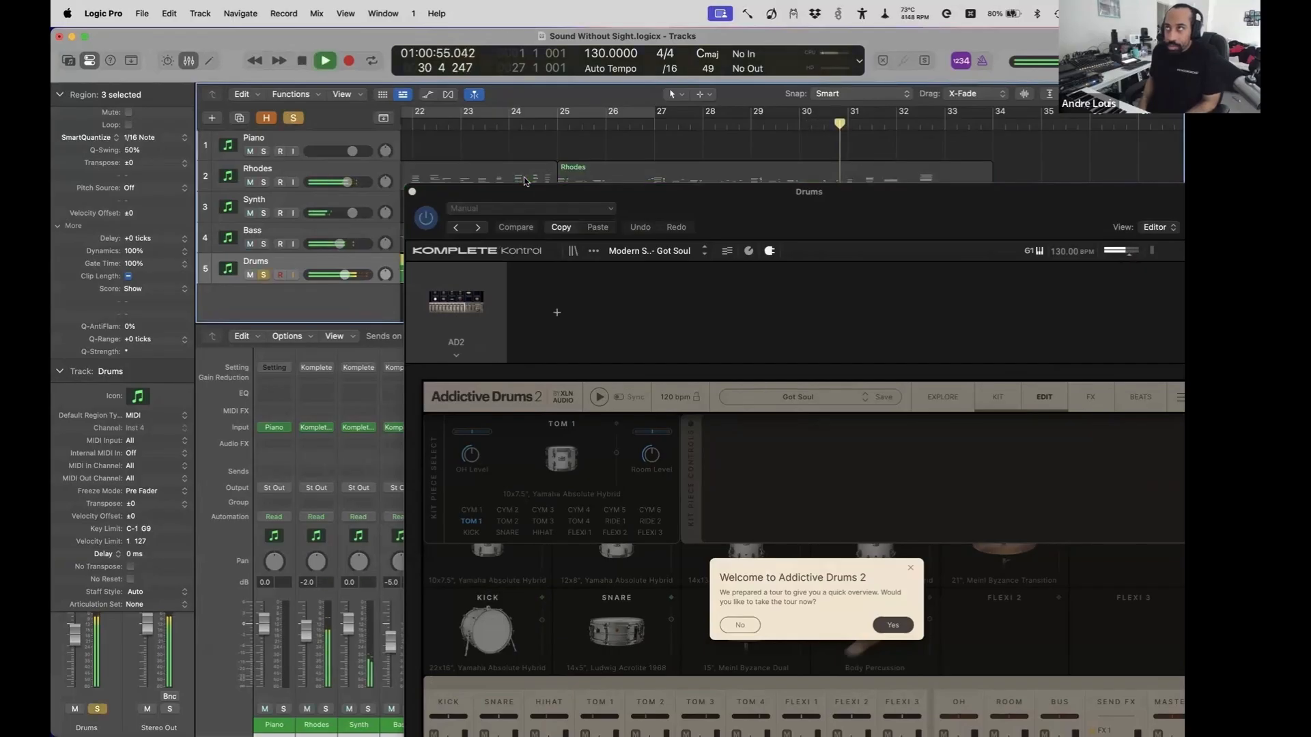
key("space")
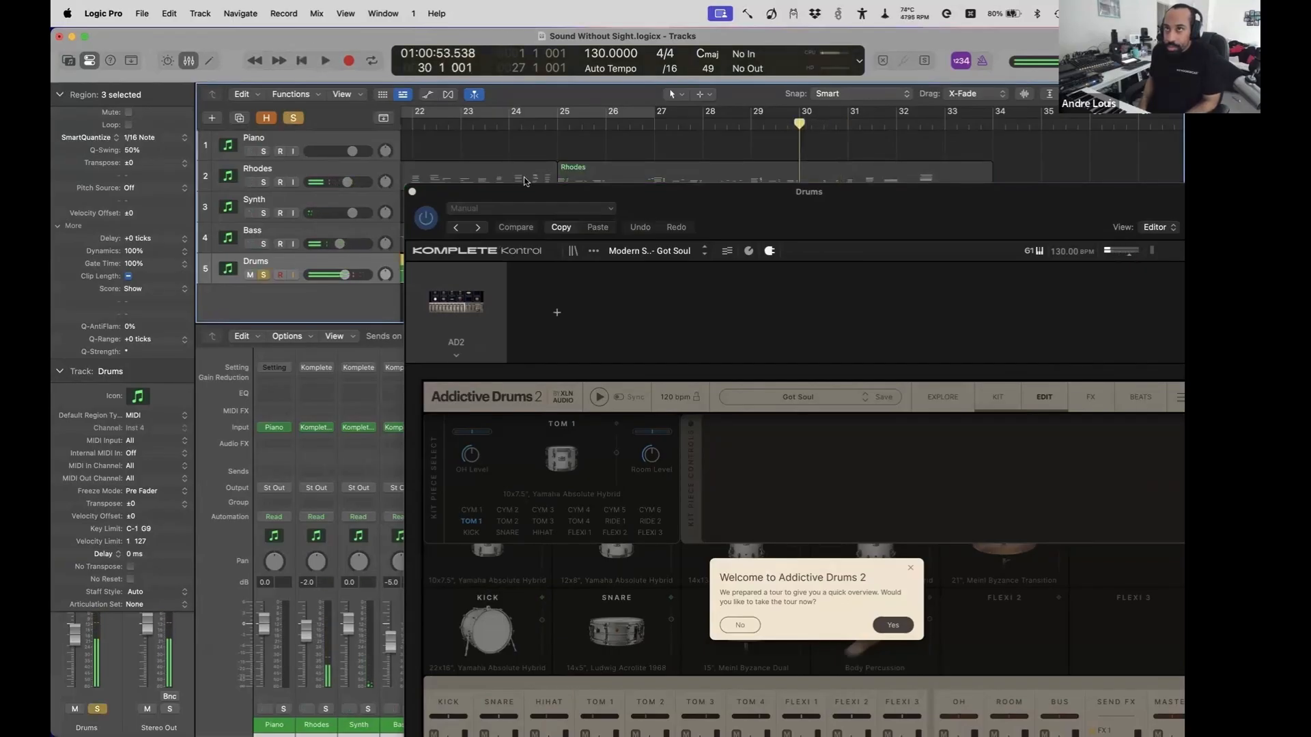
key("s")
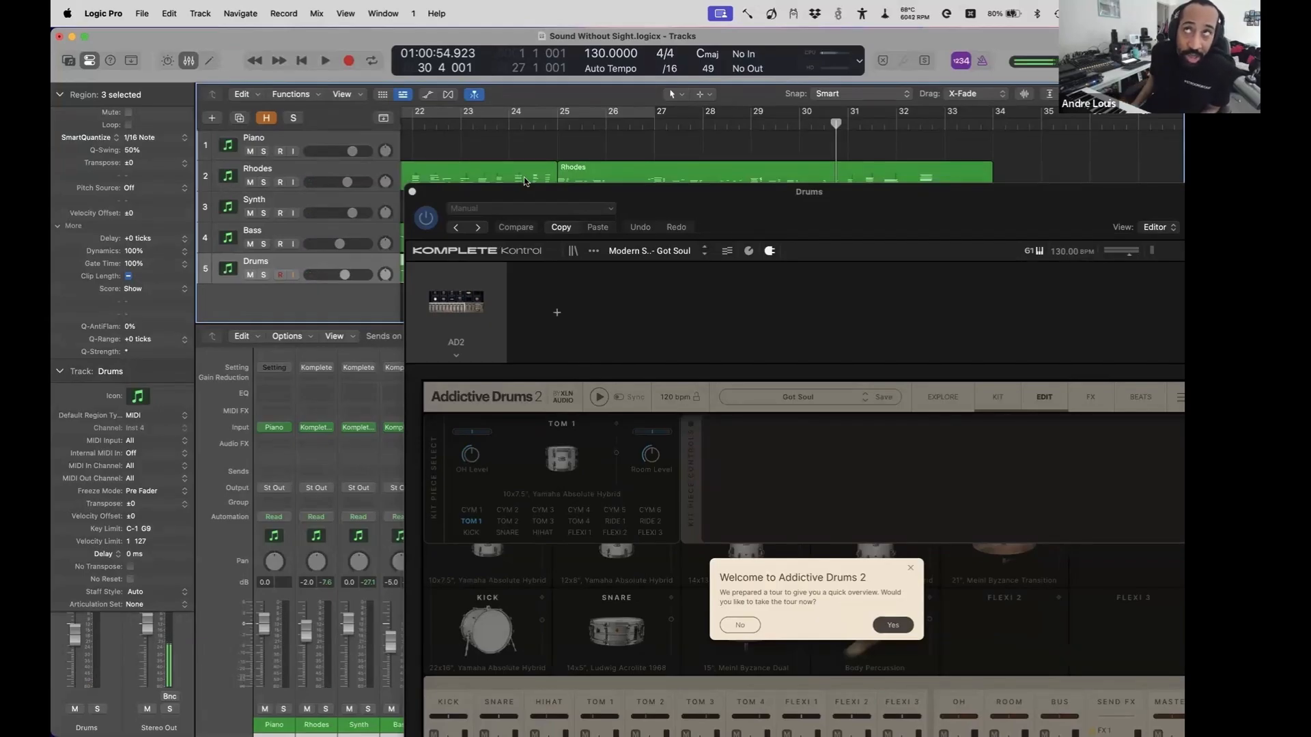
- Split the selected Drums regions at bar 30 beat 4 and replay the passage around that point
key("super+t")
key("Return")
key("space")
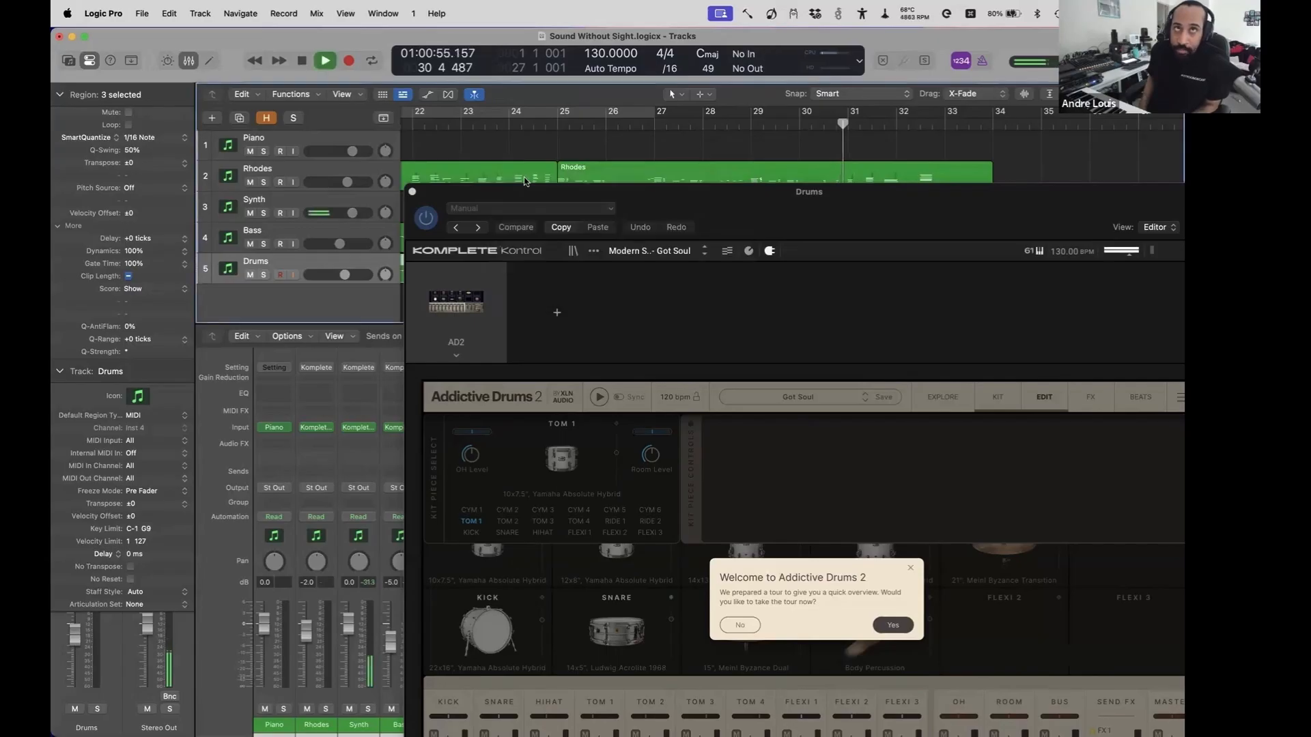
key("space")
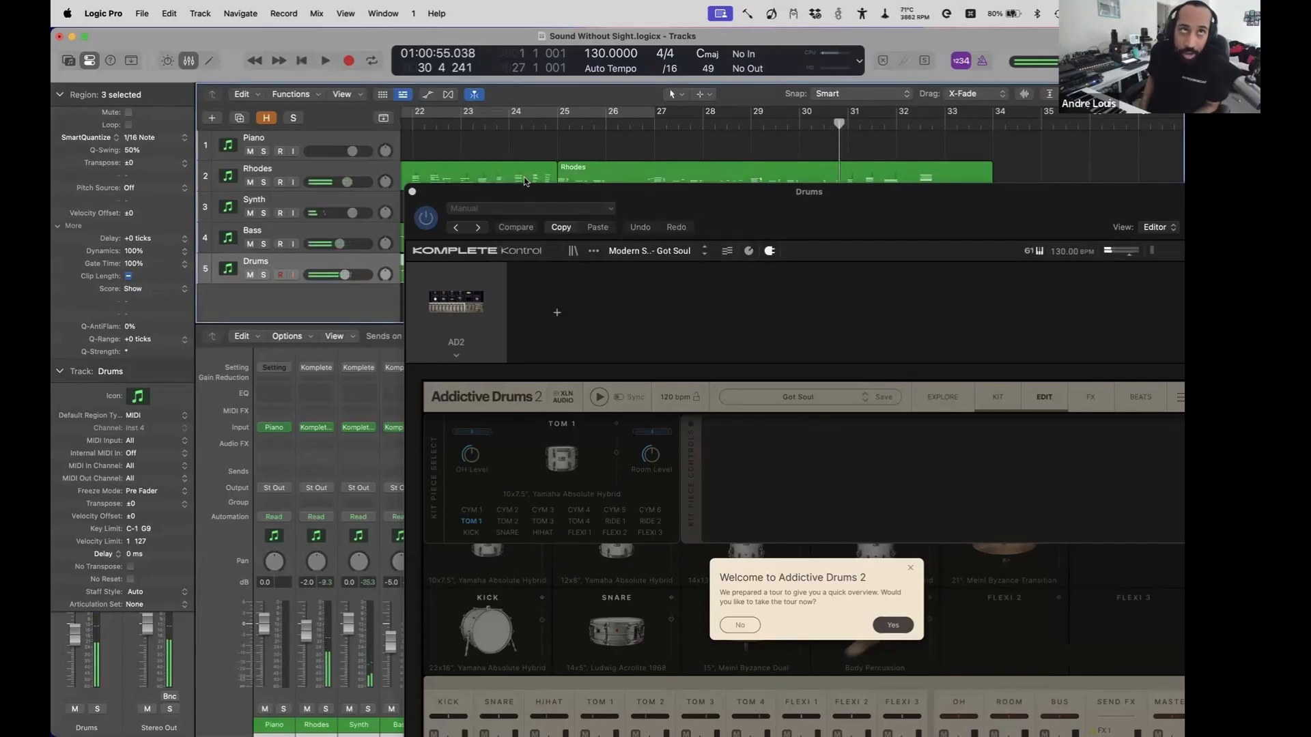
key("space")
key("space")
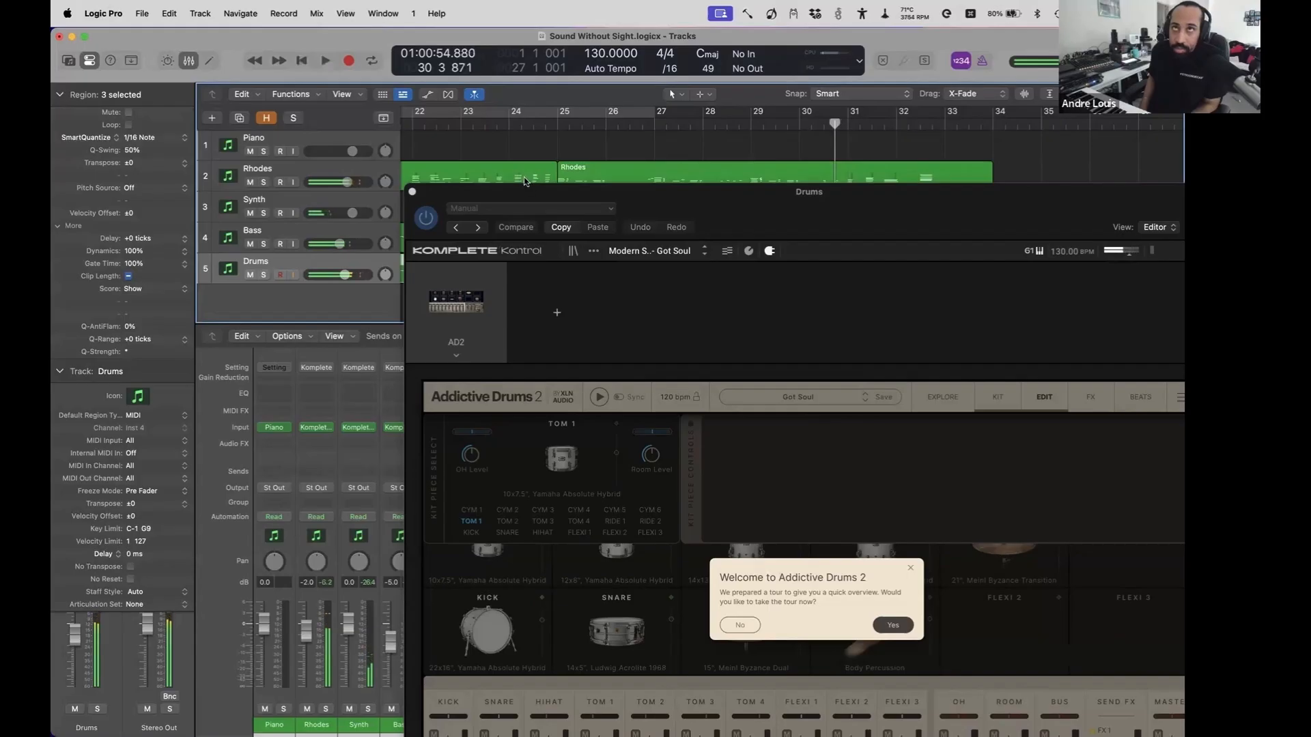
key("space")
key("space")
- Step through the Drums event list around bar 30 beat 4, select the D2 and E2 notes, and close the list
key("super+0")
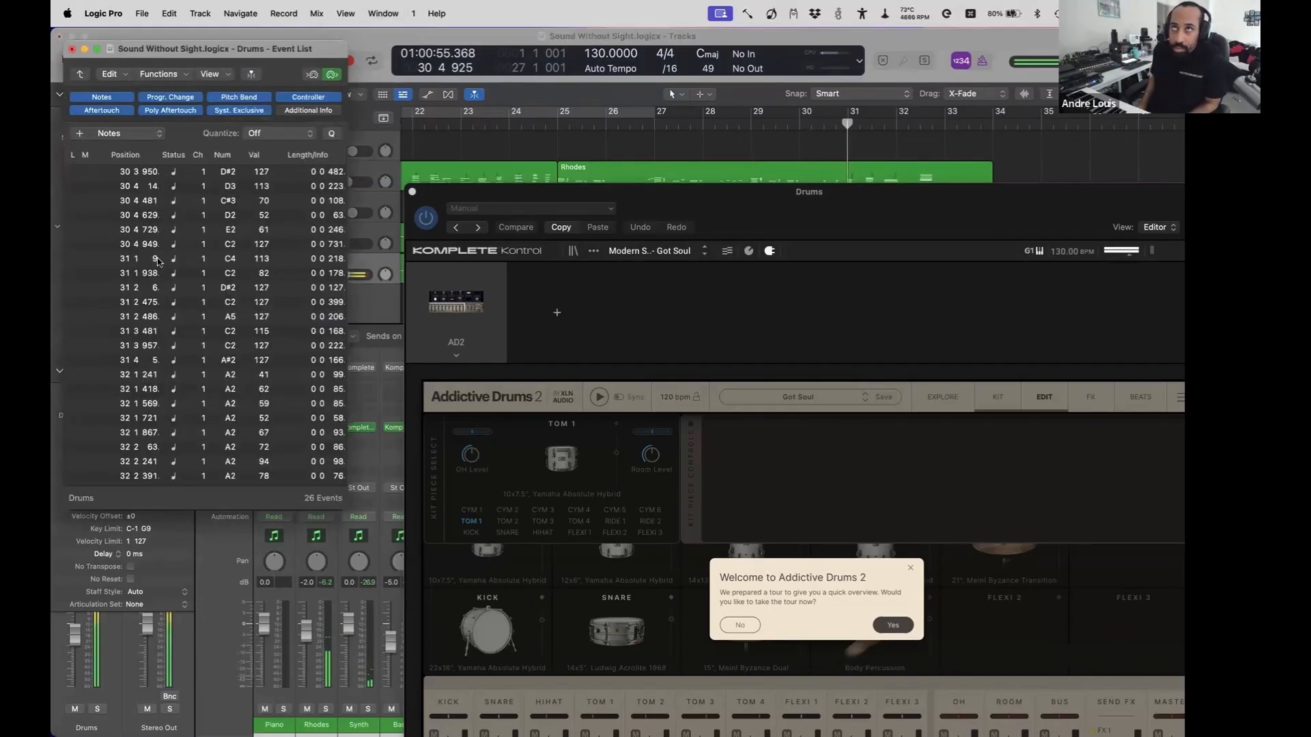
left_click(71, 172)
key("Down")
key("Down")
key("Down")
key("Down")
key("Down")
key("Up")
key("Up")
key("Up")
key("Down")
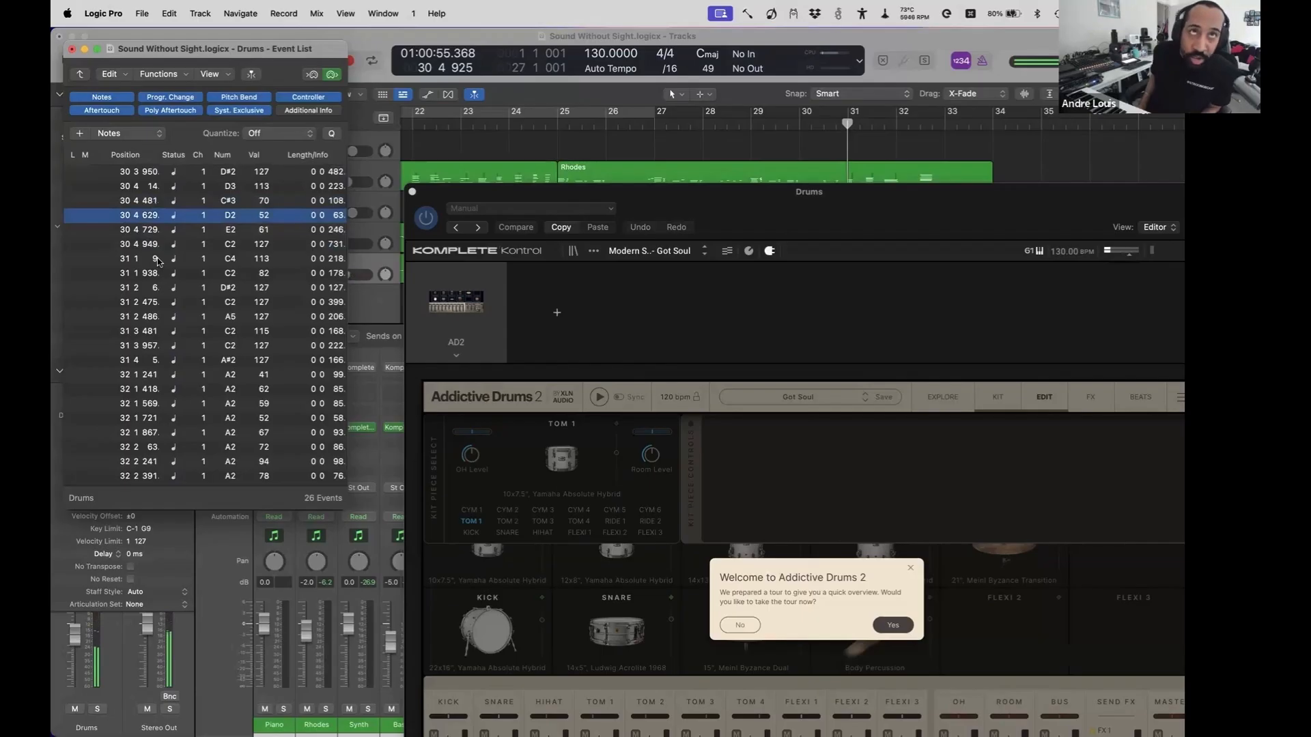
key("Down")
key("Up")
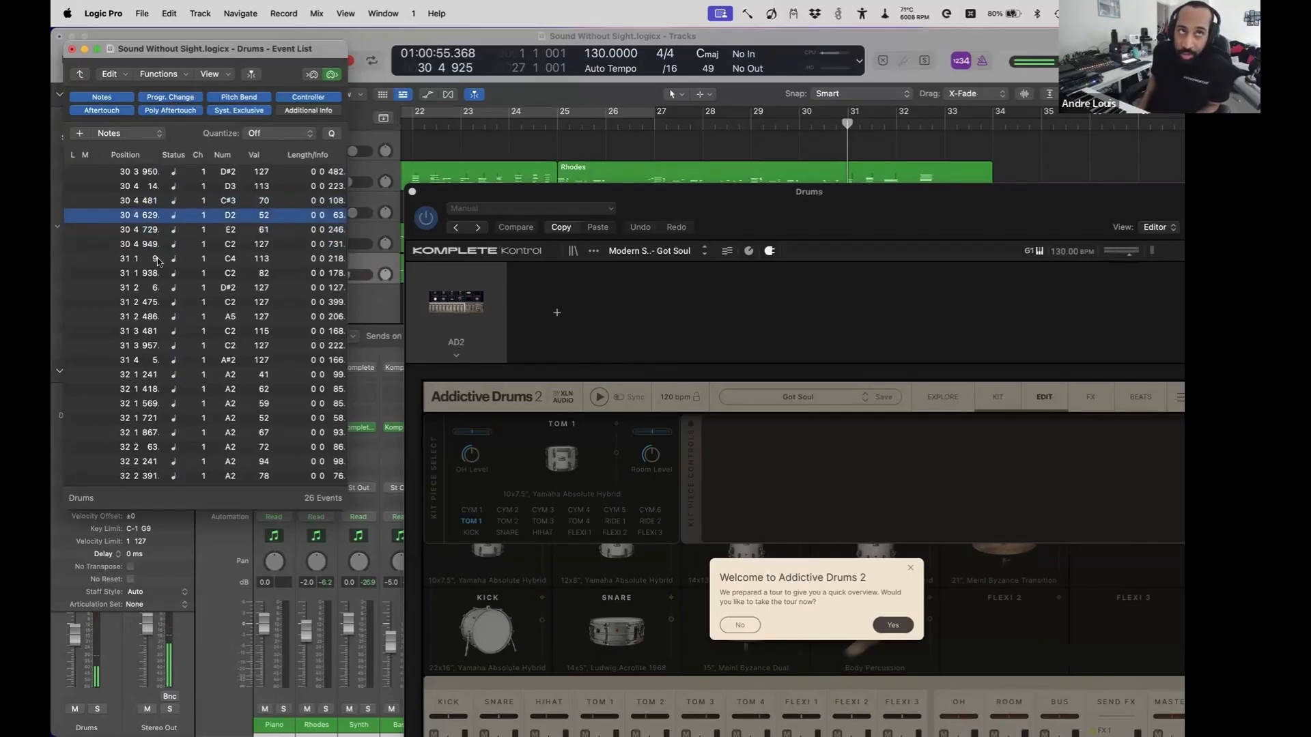
key("shift+Down")
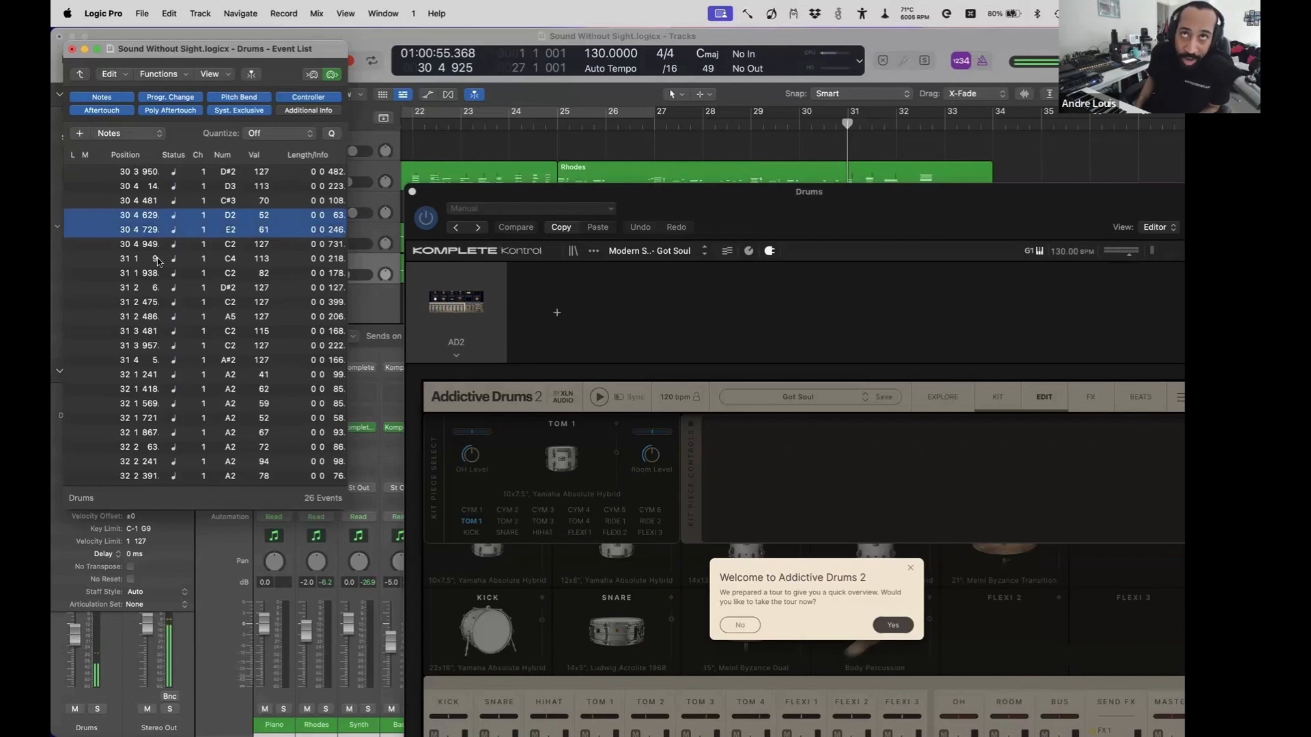
key("super+w")
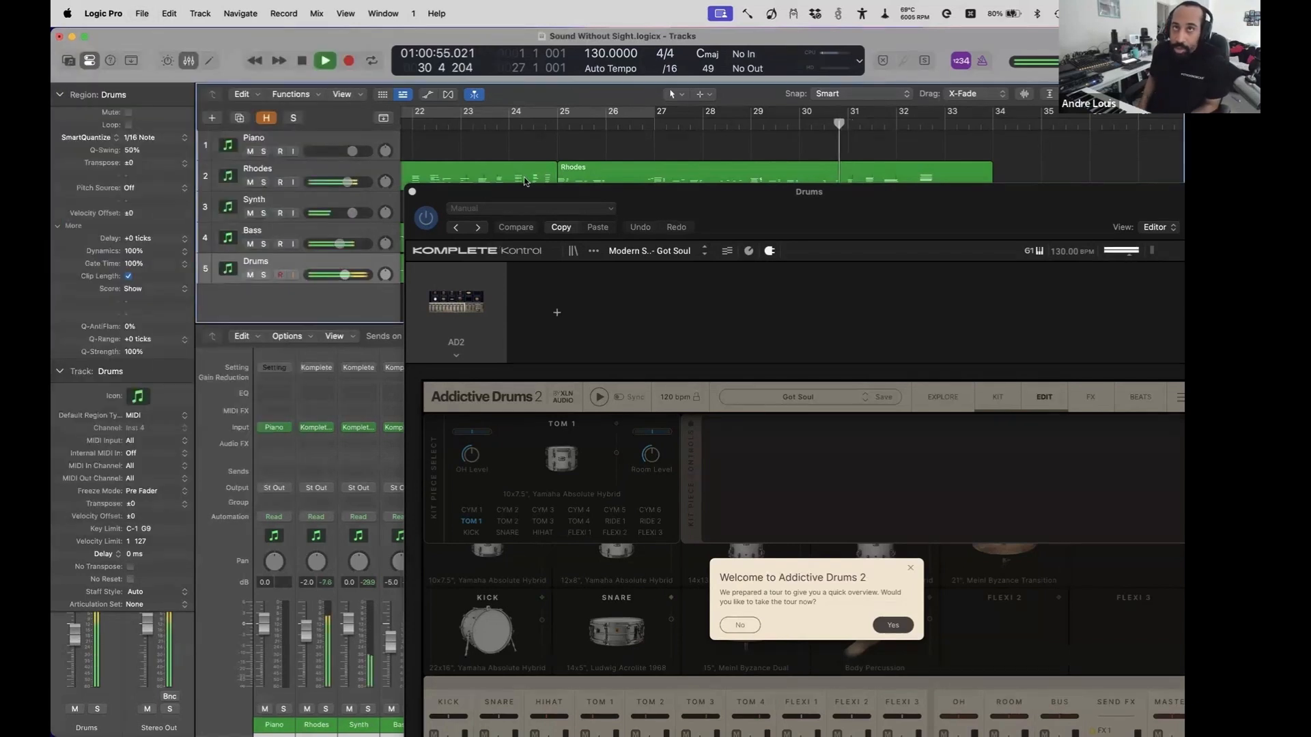
- Replay the drums from bar 30 into bar 31, soloing the Drums track for one pass and unsoloing it again
key("space")
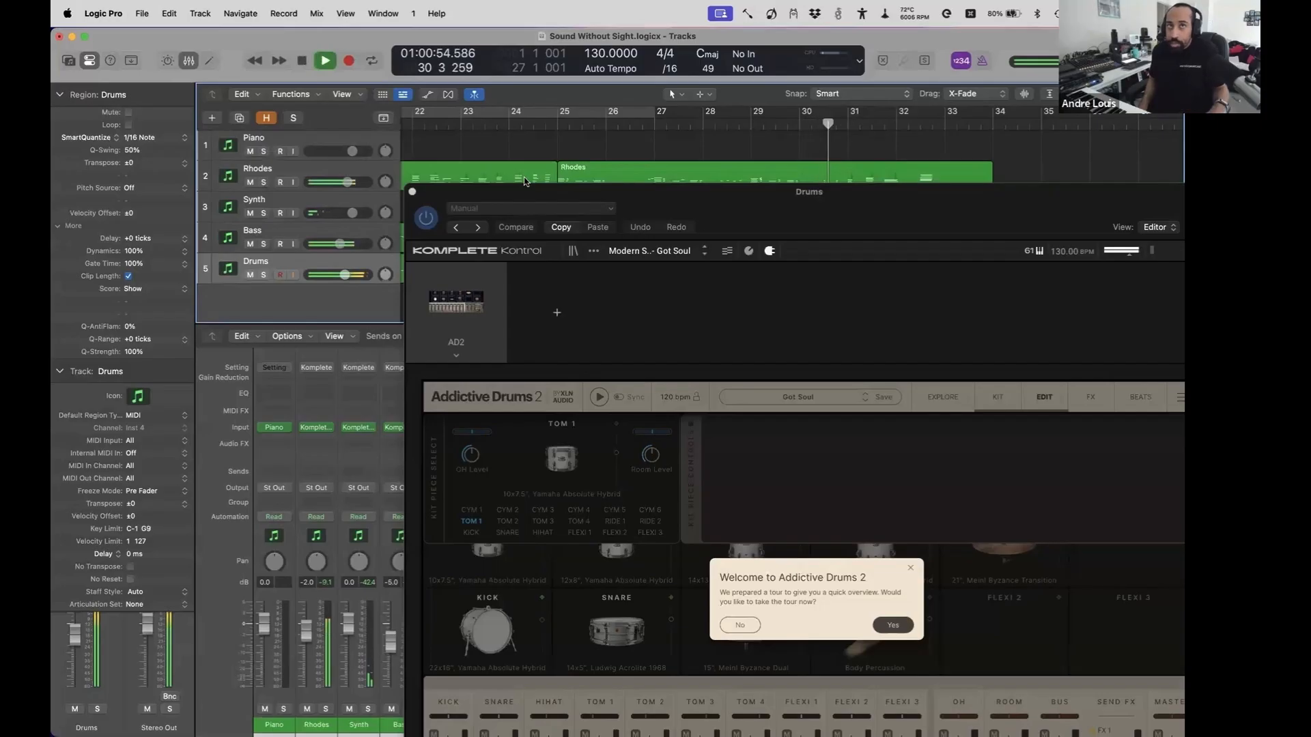
key("space")
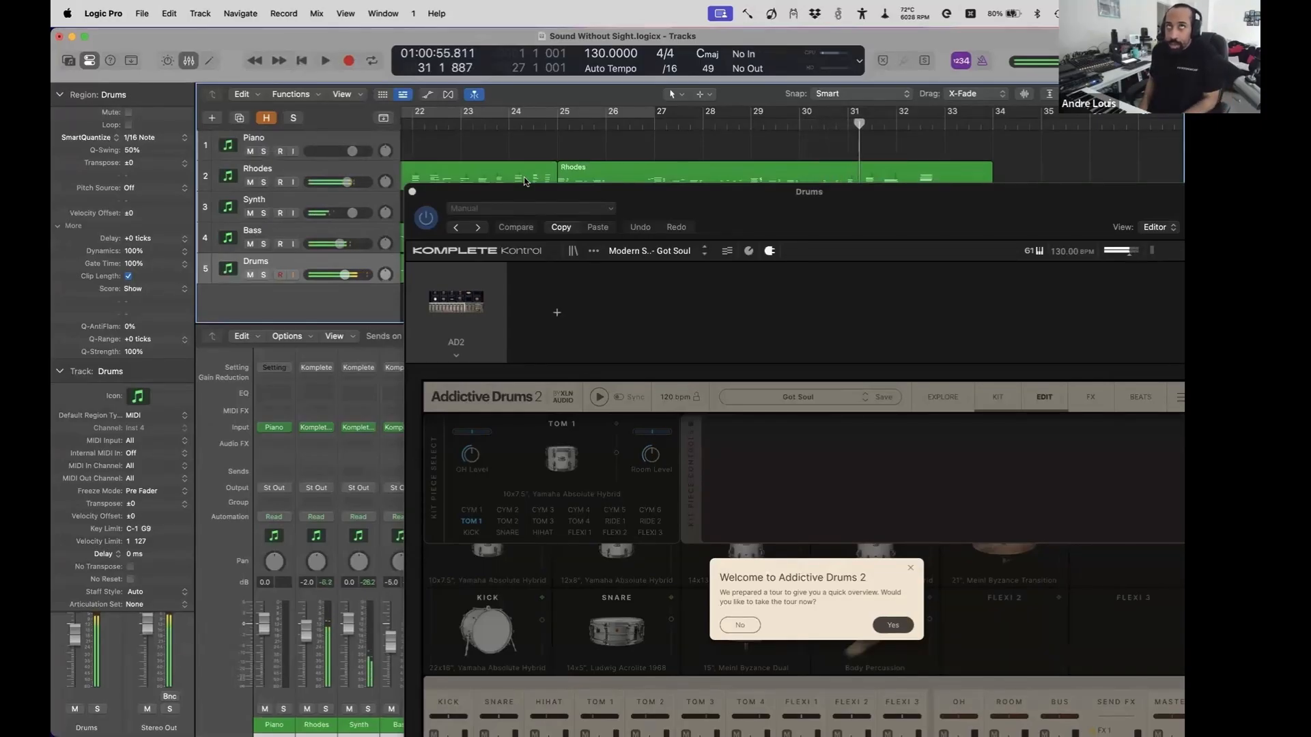
key("space")
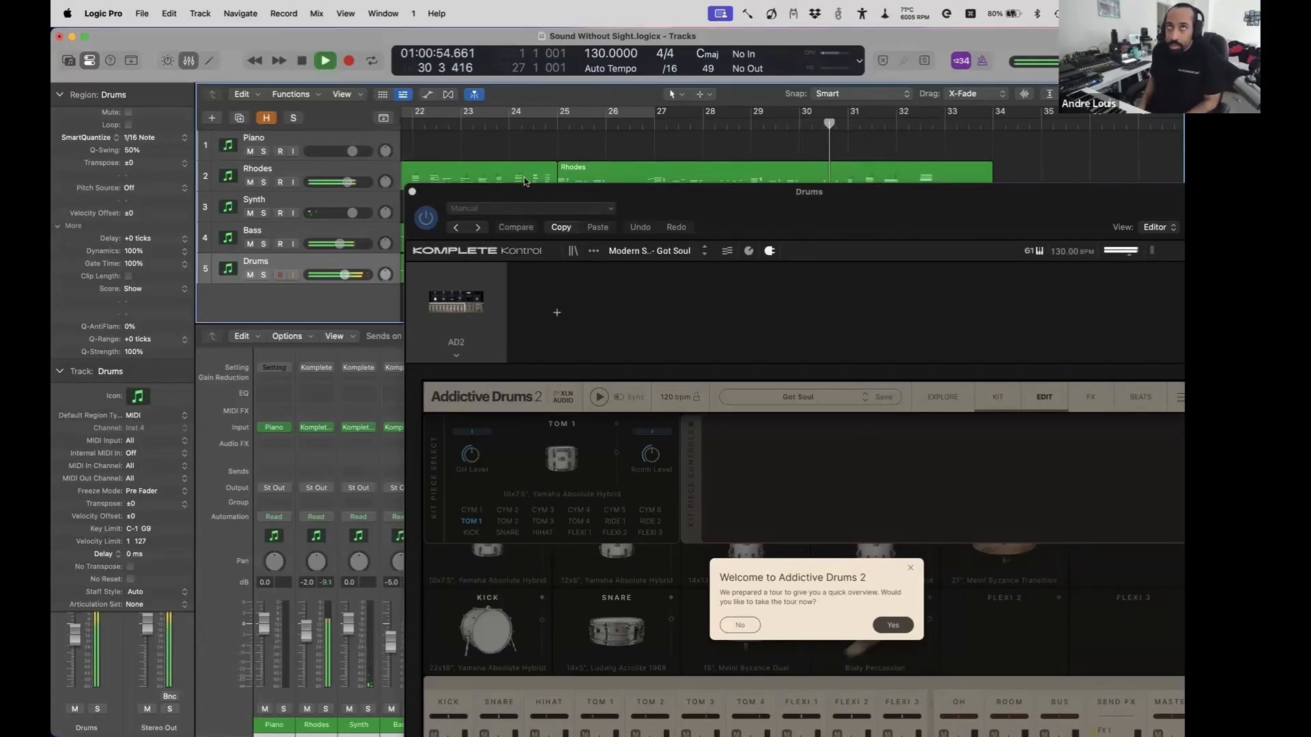
key("space")
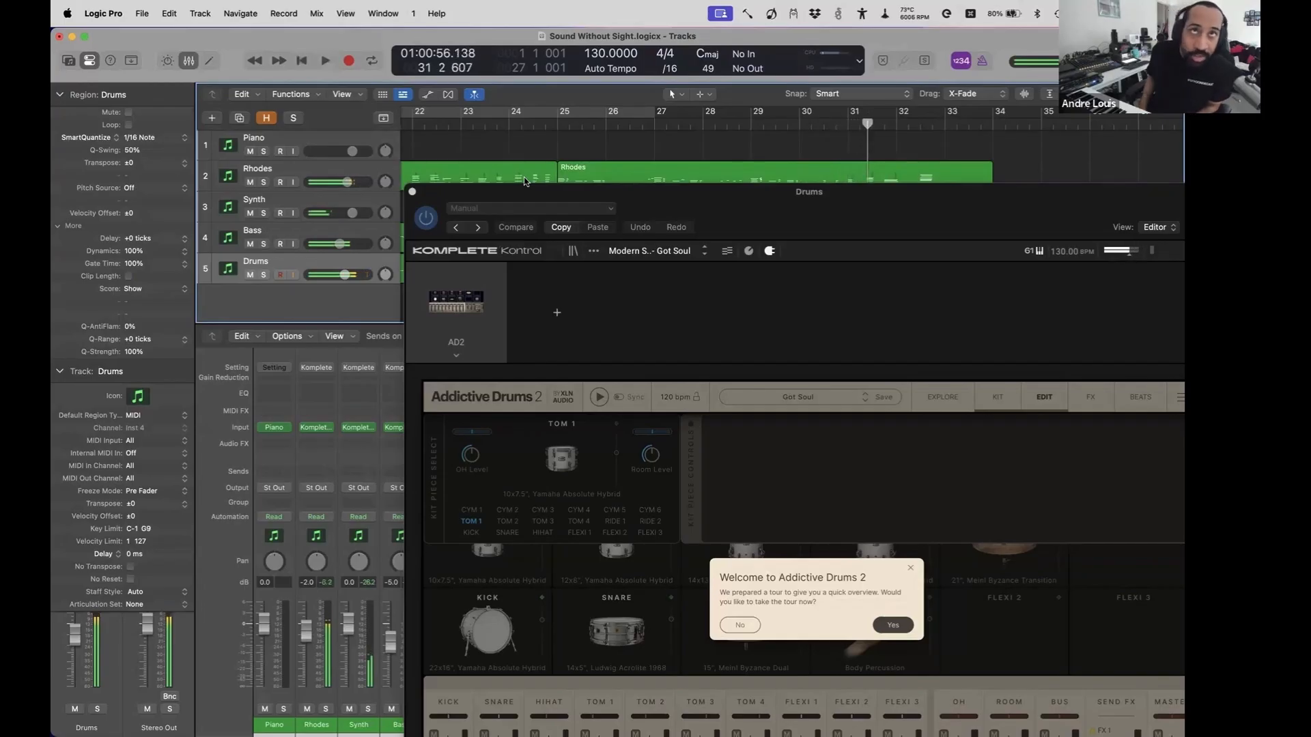
key("s")
key("space")
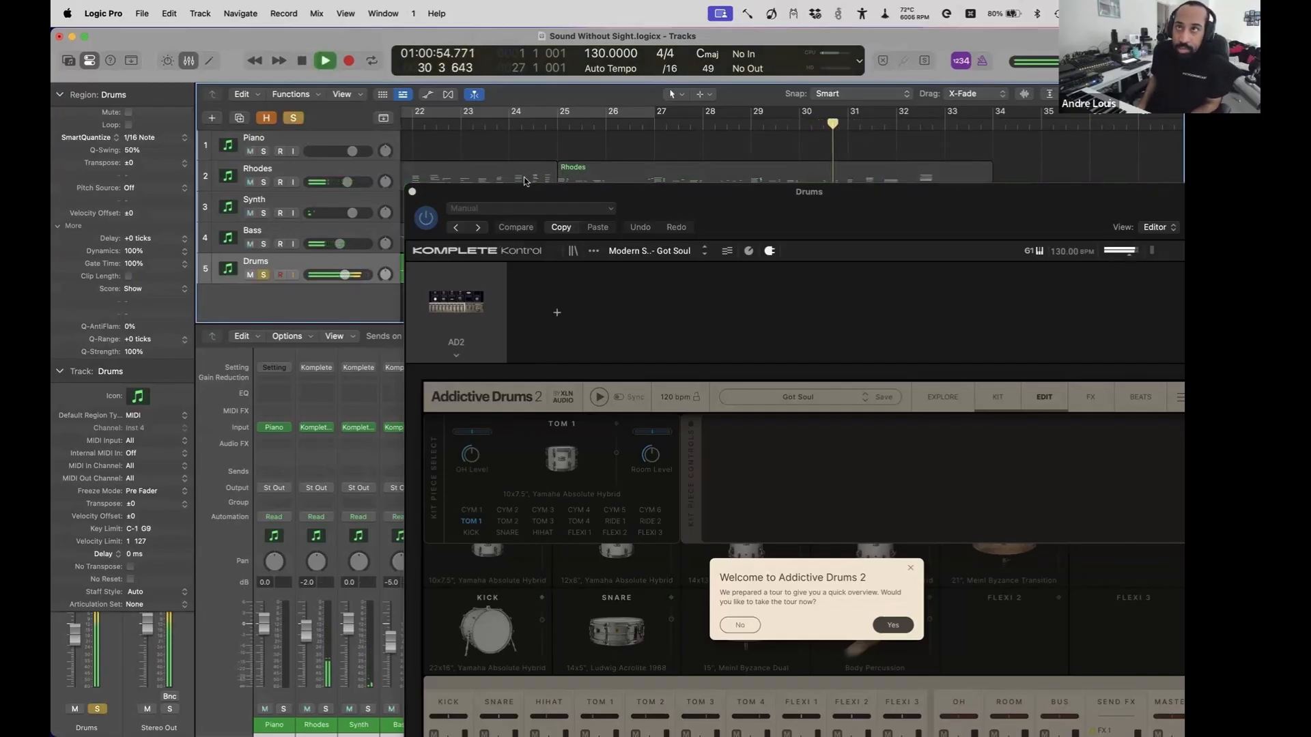
key("space")
key("s")
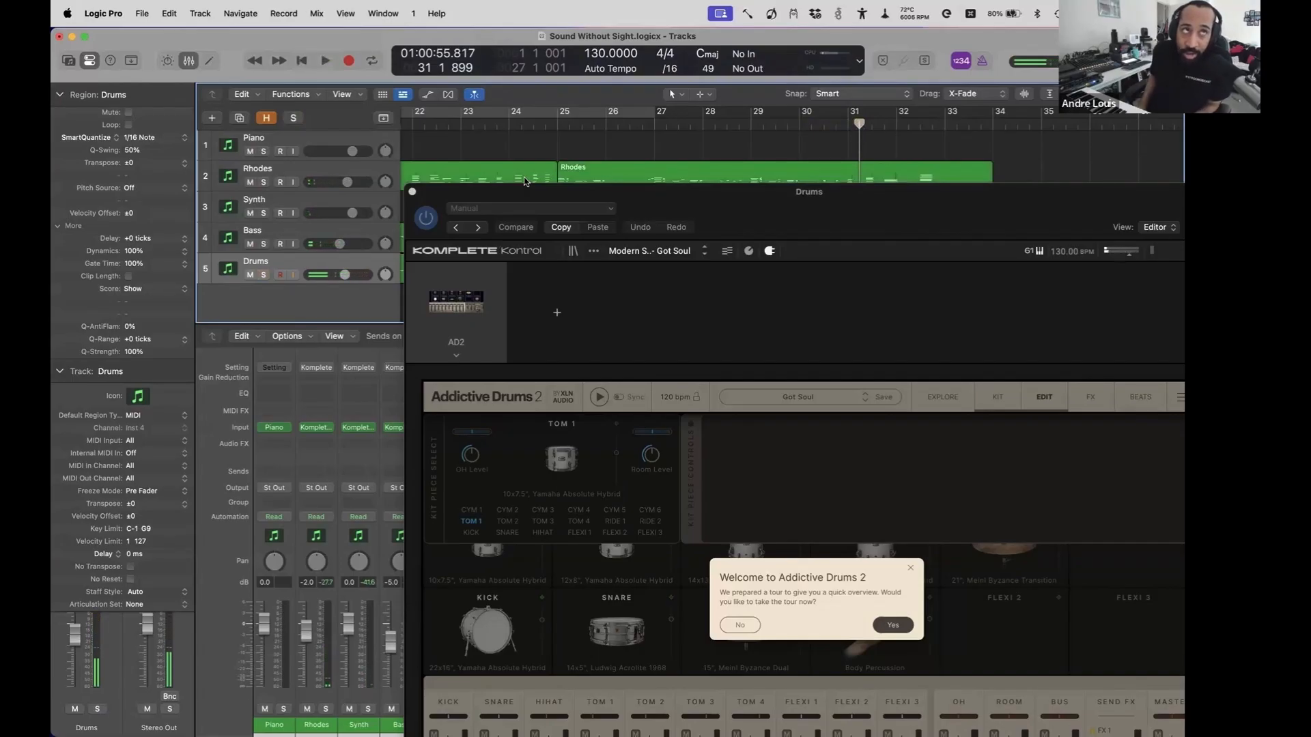
- Reselect the Drums track's regions and join them into a single region
key("Up")
key("Down")
key("super+j")
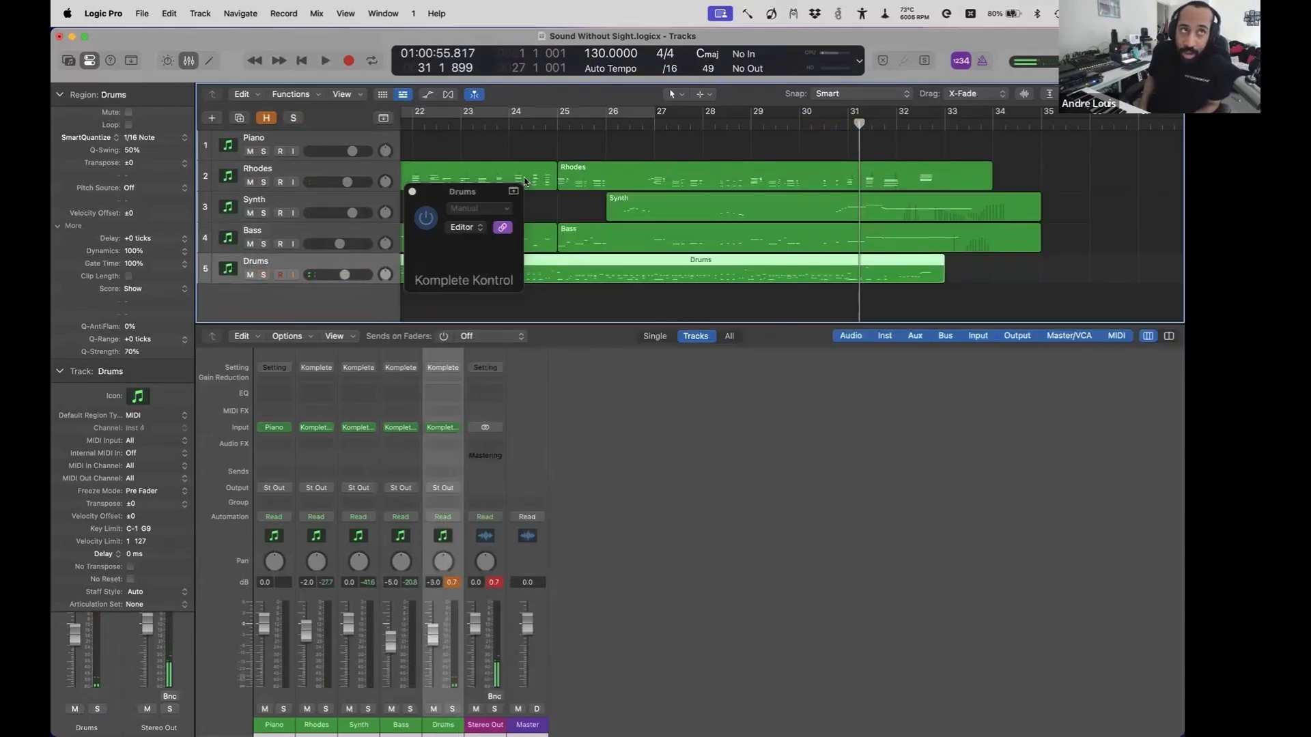
- Return to bar 1 and play through the whole arrangement
key("Return")
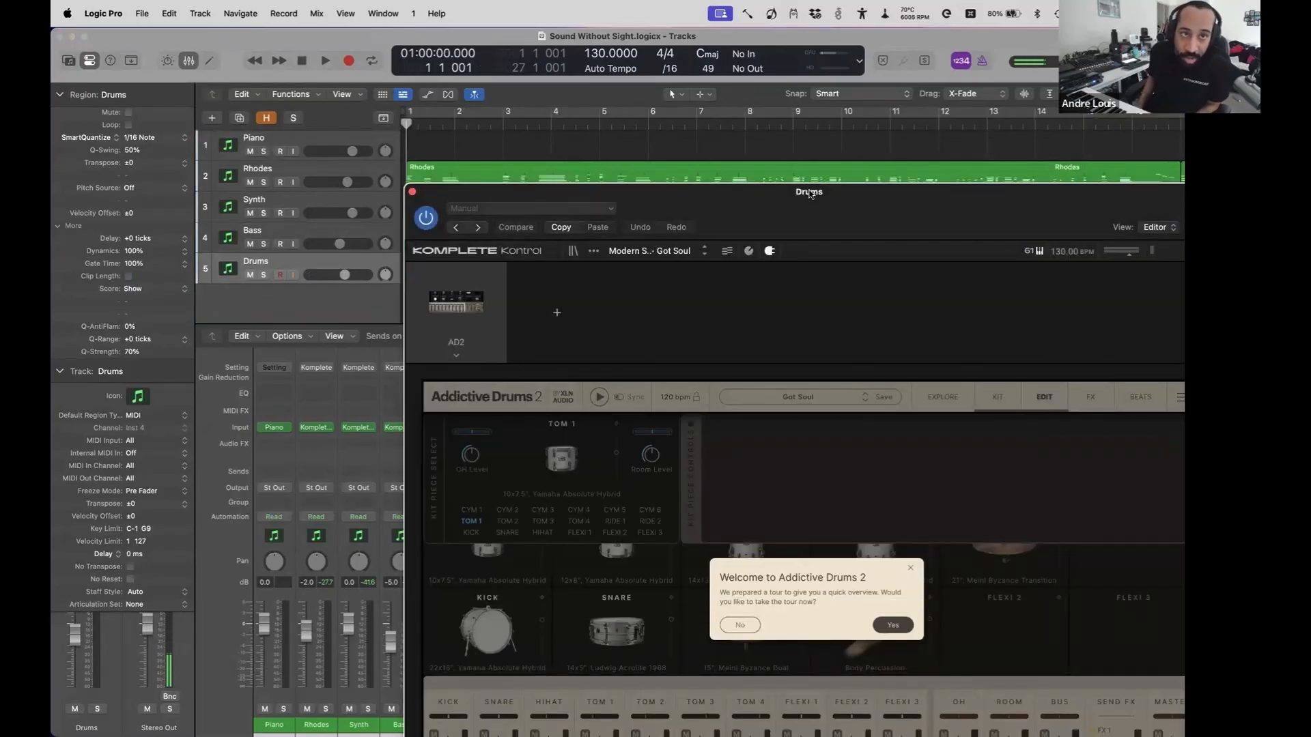
left_click(526, 180)
key("space")
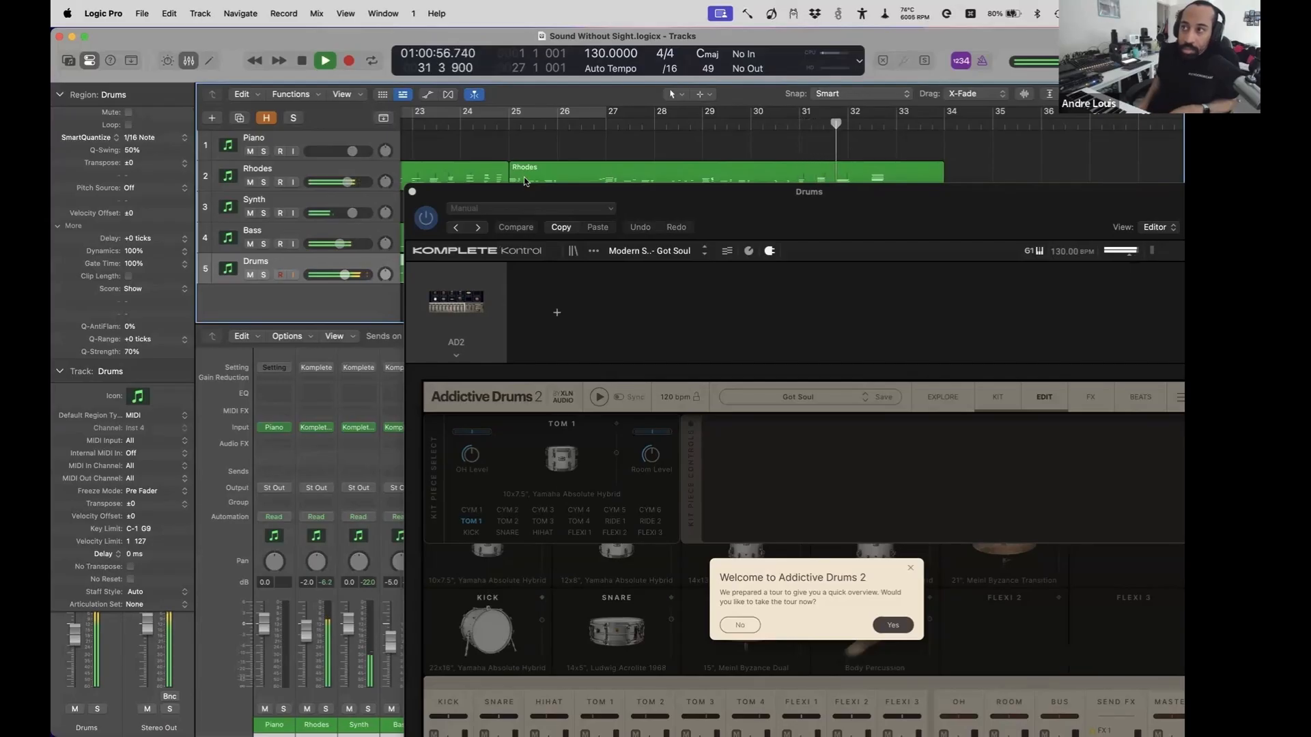
- Delete the empty Piano track from the project
key("Up")
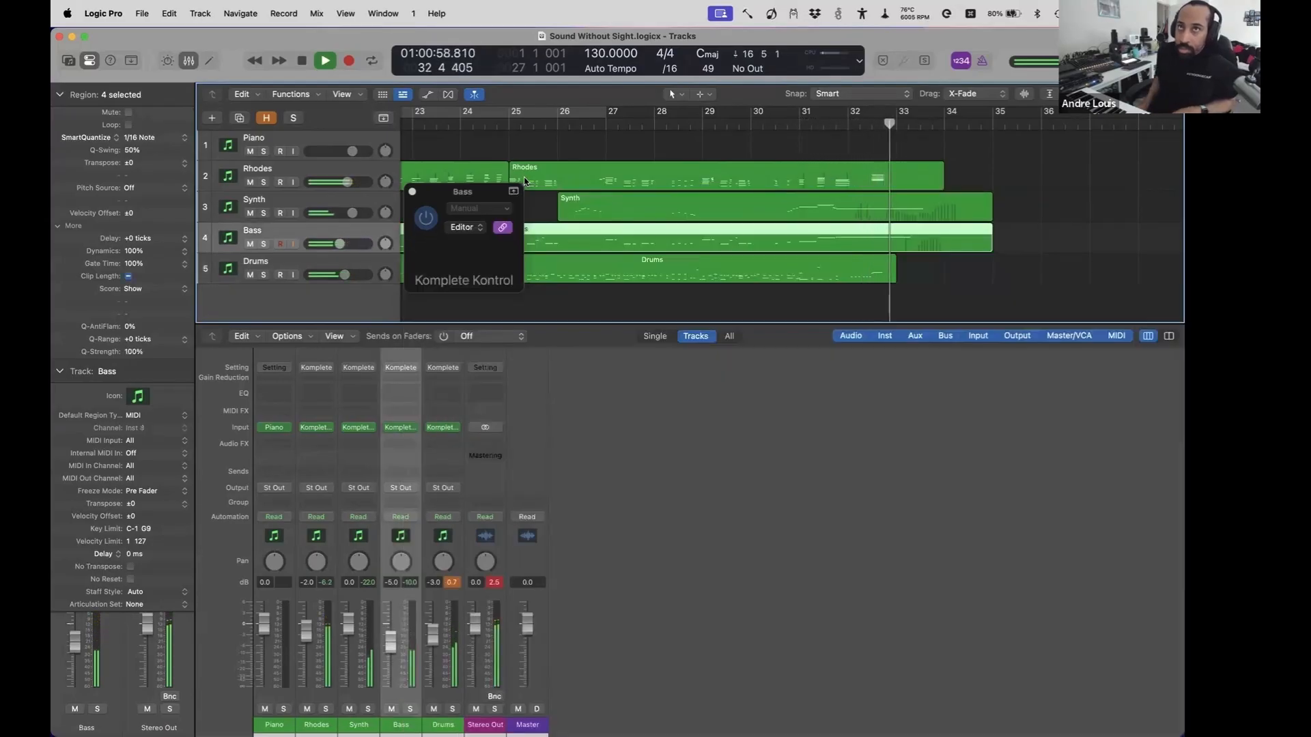
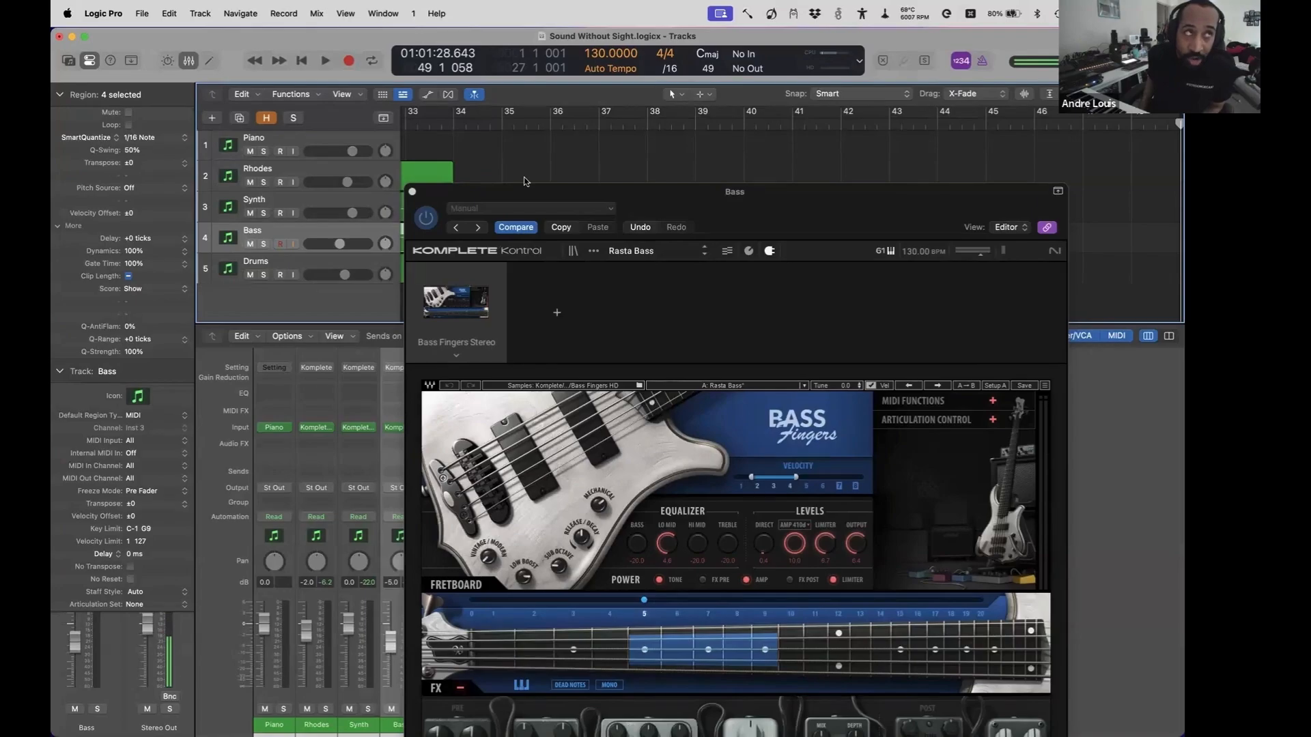
key("Up")
key("Up")
key("Up")
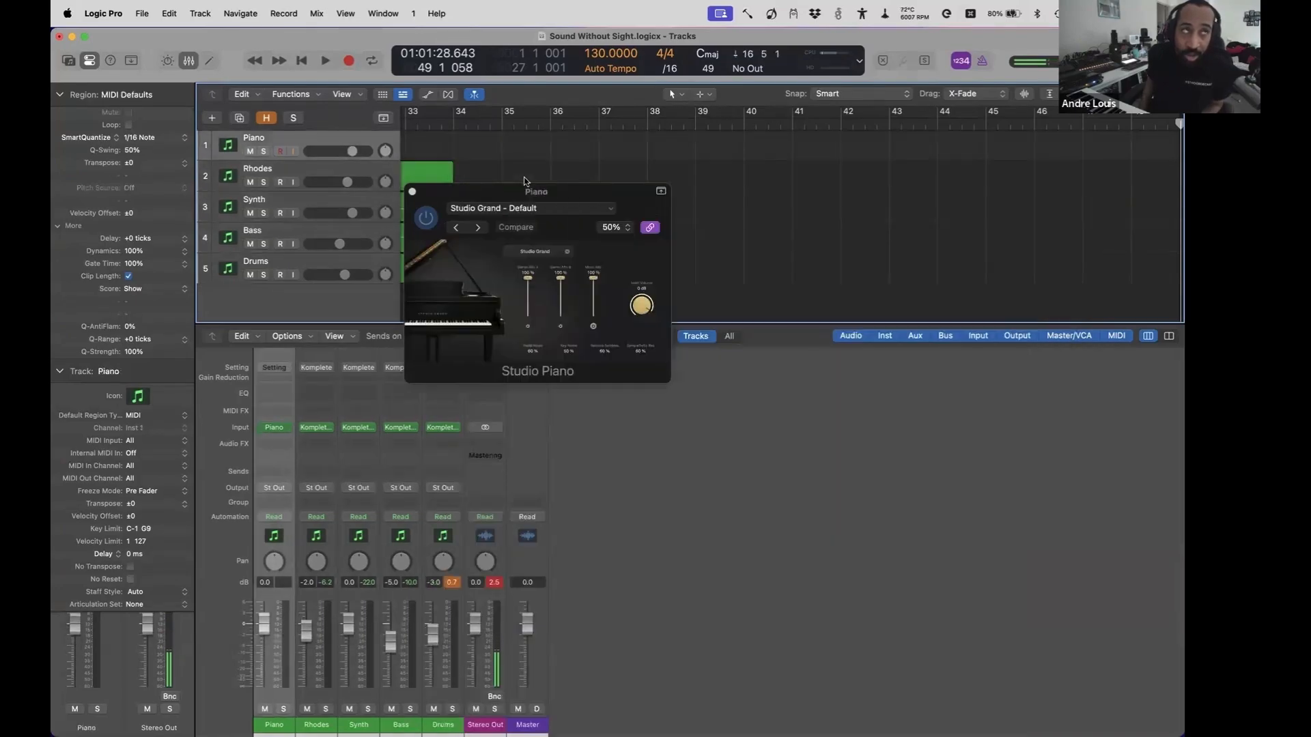
key("super+BackSpace")
- Export all tracks as 24-bit WAVE files to the Temp folder, trimming silence at file end with overload protection only
key("super+a")
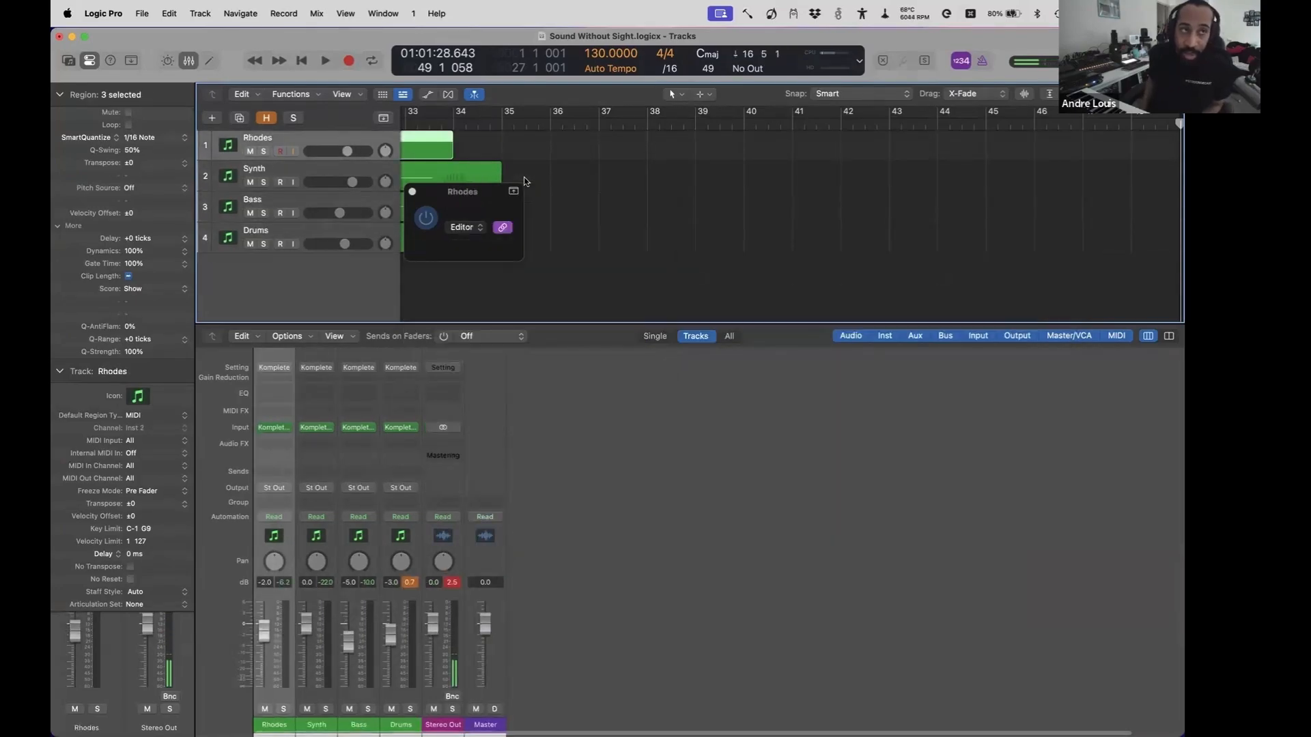
key("Return")
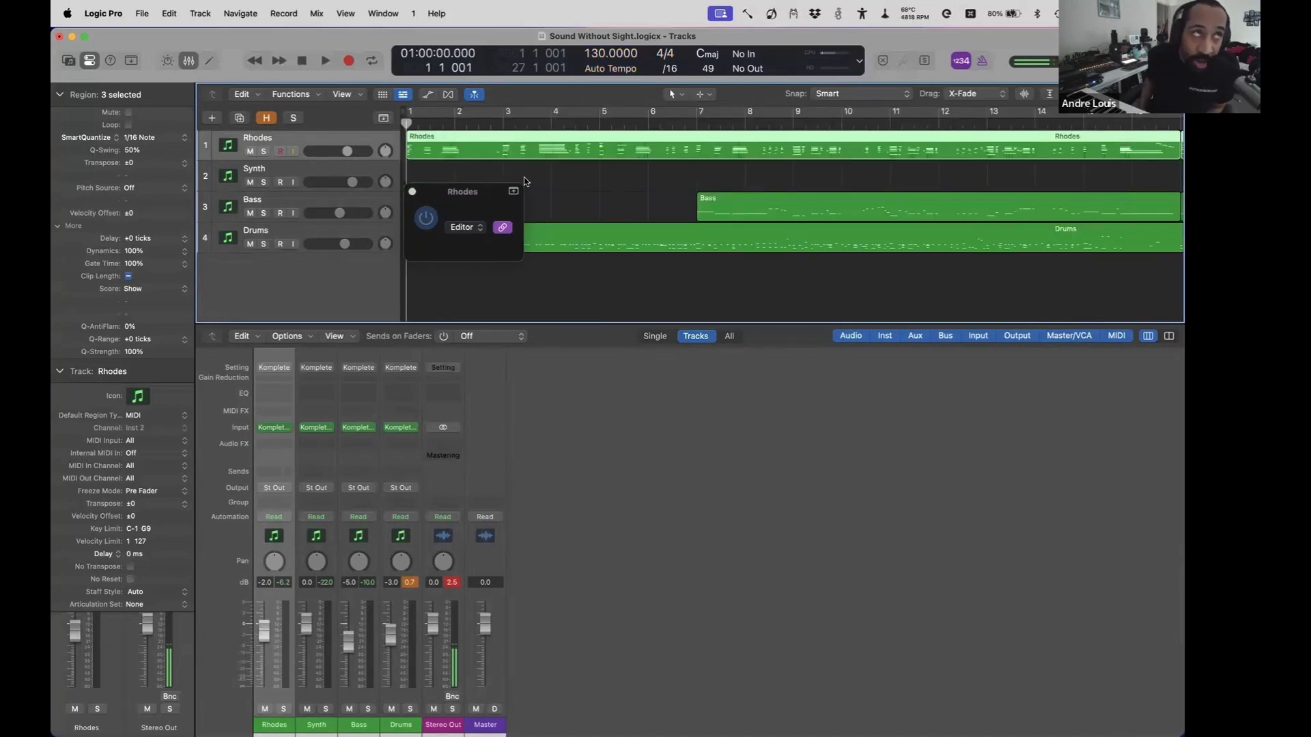
key("ctrl+shift+c")
key("Return")
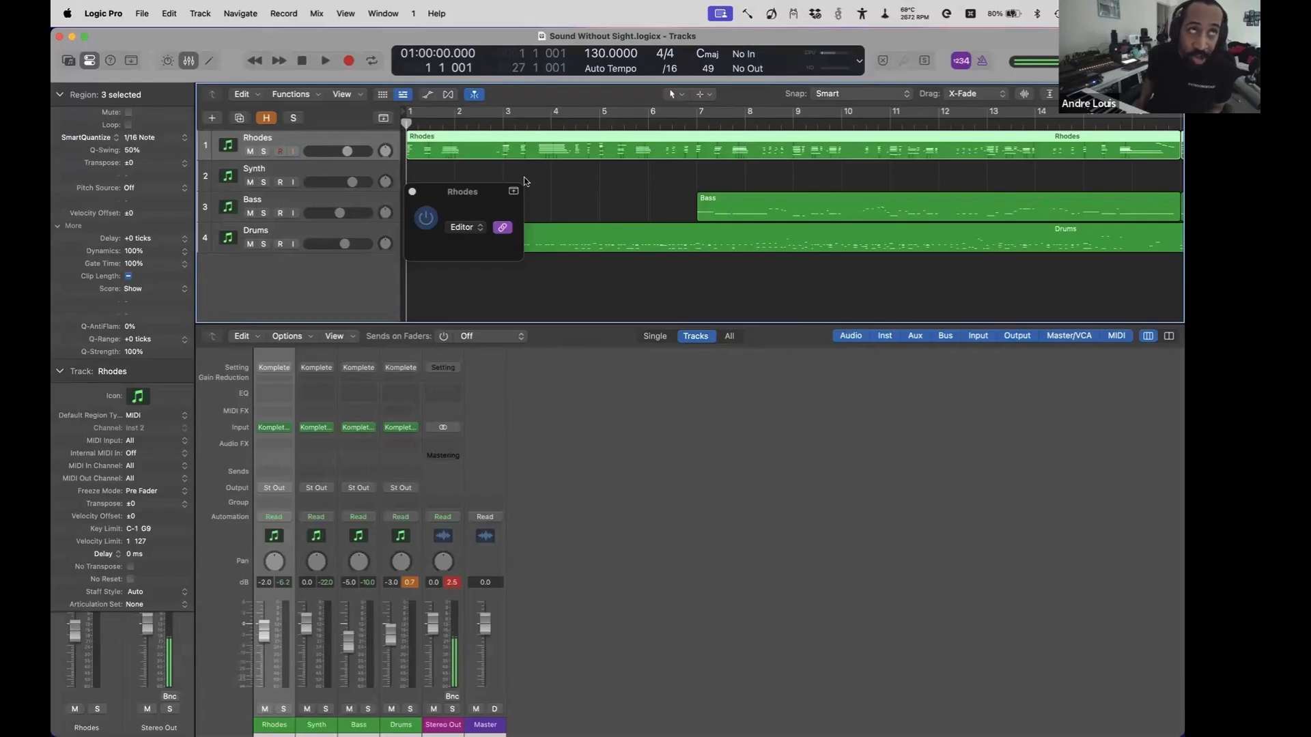
key("super+shift+e")
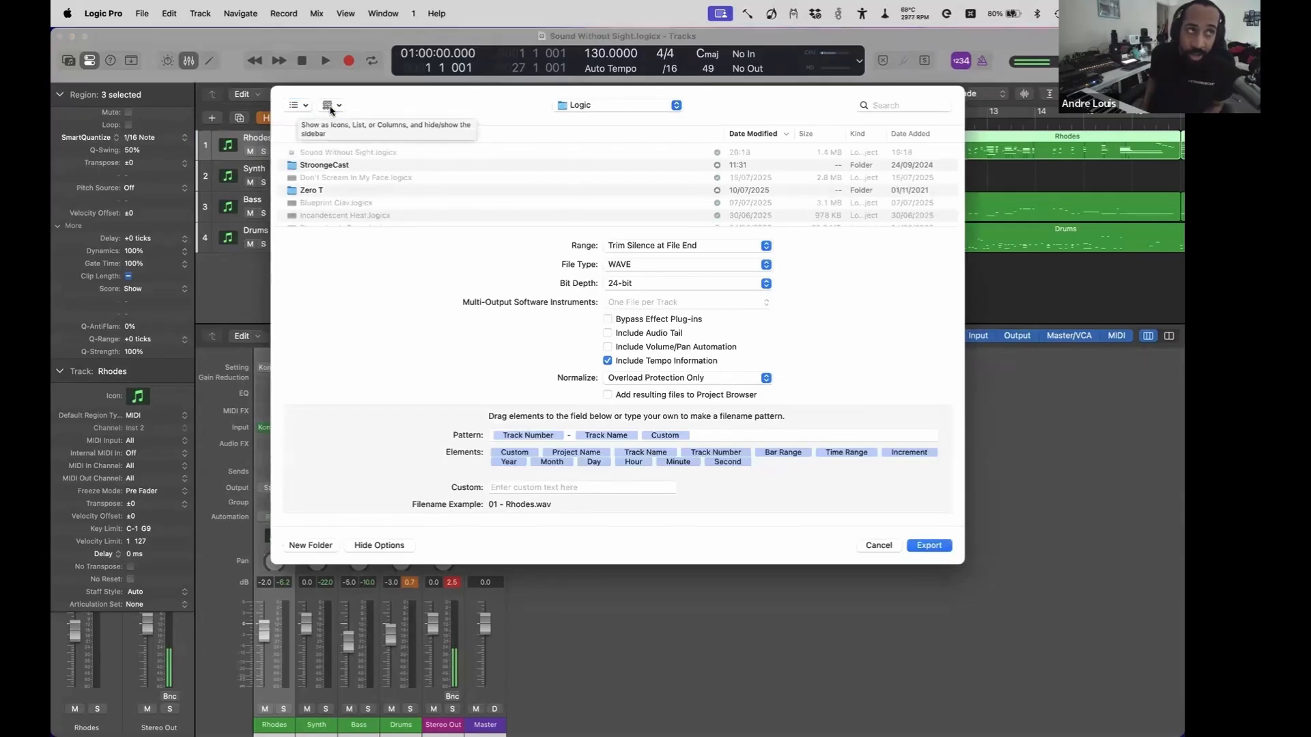
left_click(622, 107)
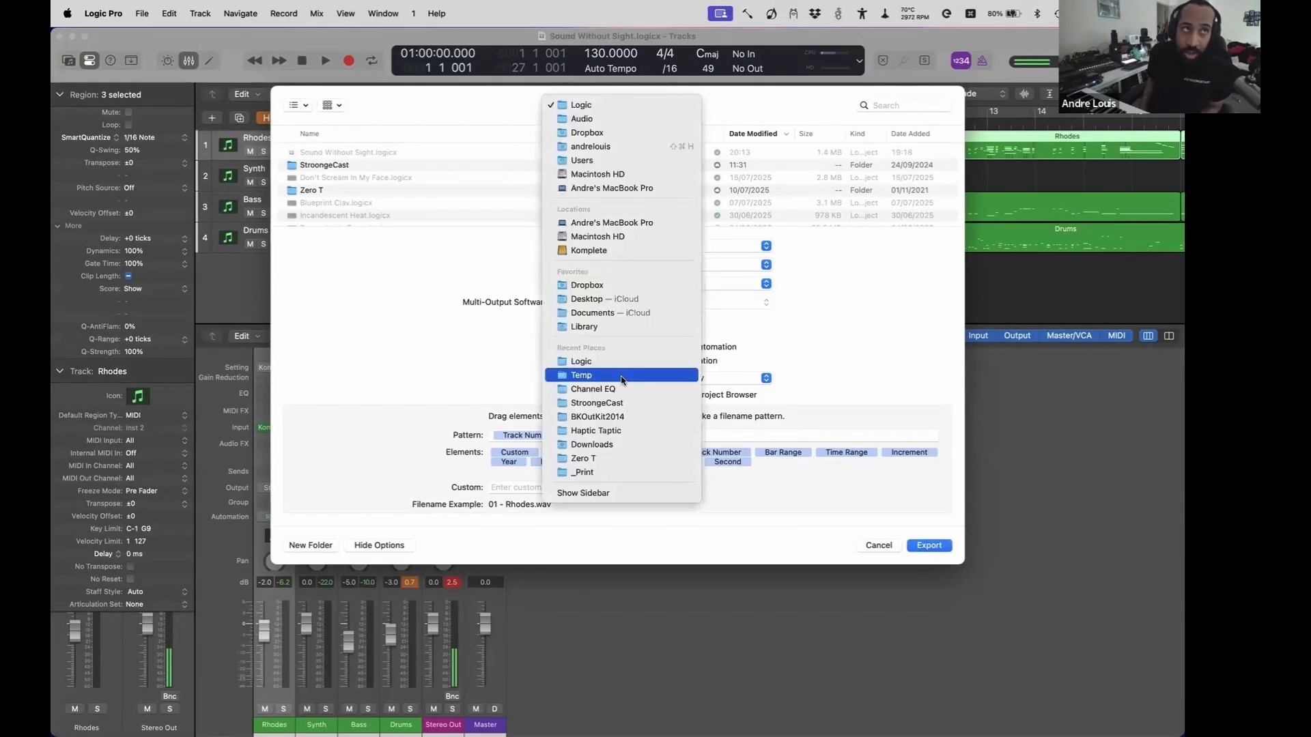
left_click(622, 377)
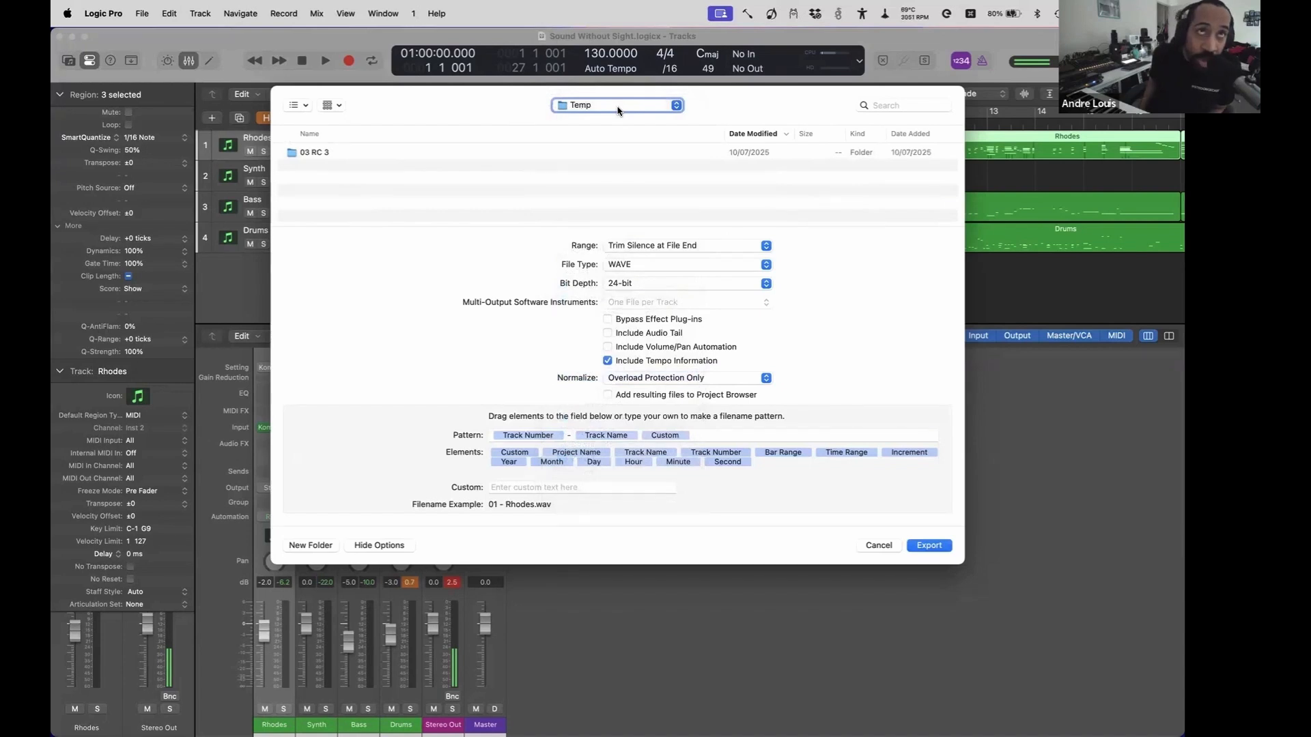
key("Return")
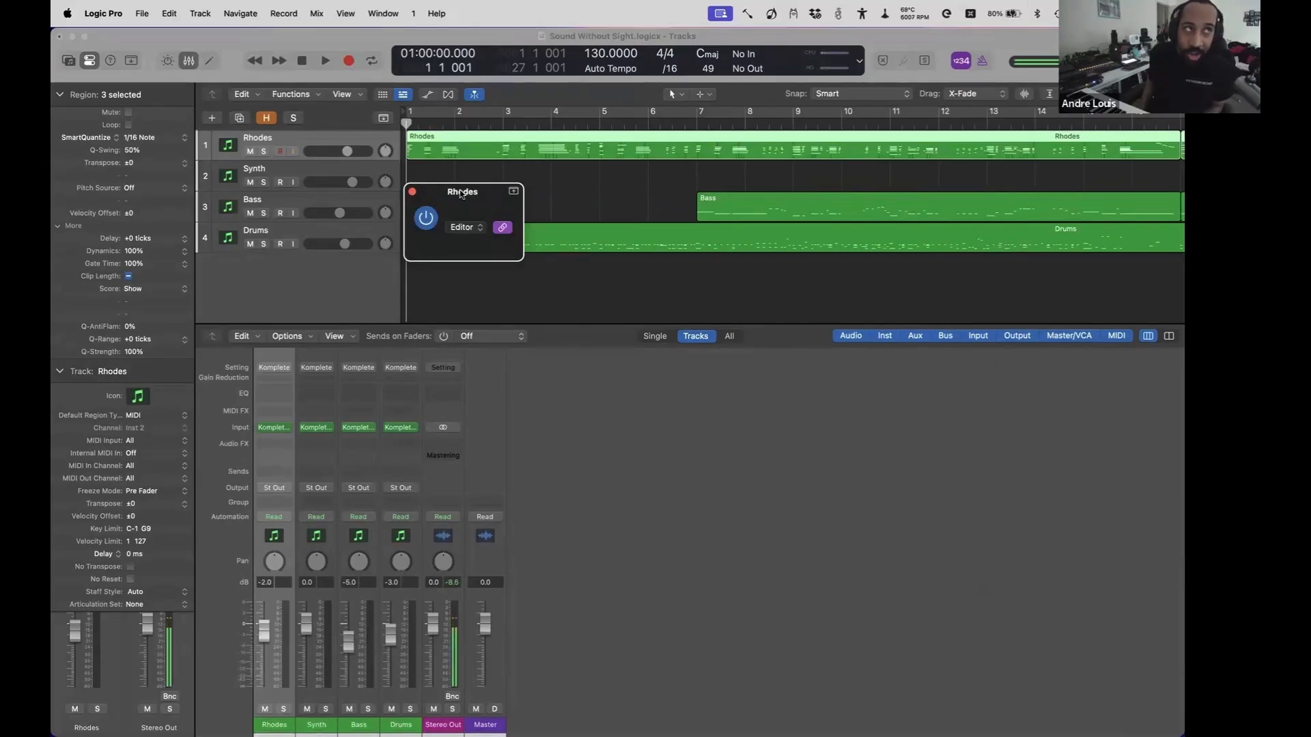
- Switch to Finder, open the Temp folder on the Komplete drive, and select 01 - Rhodes.wav
key("super+Tab")
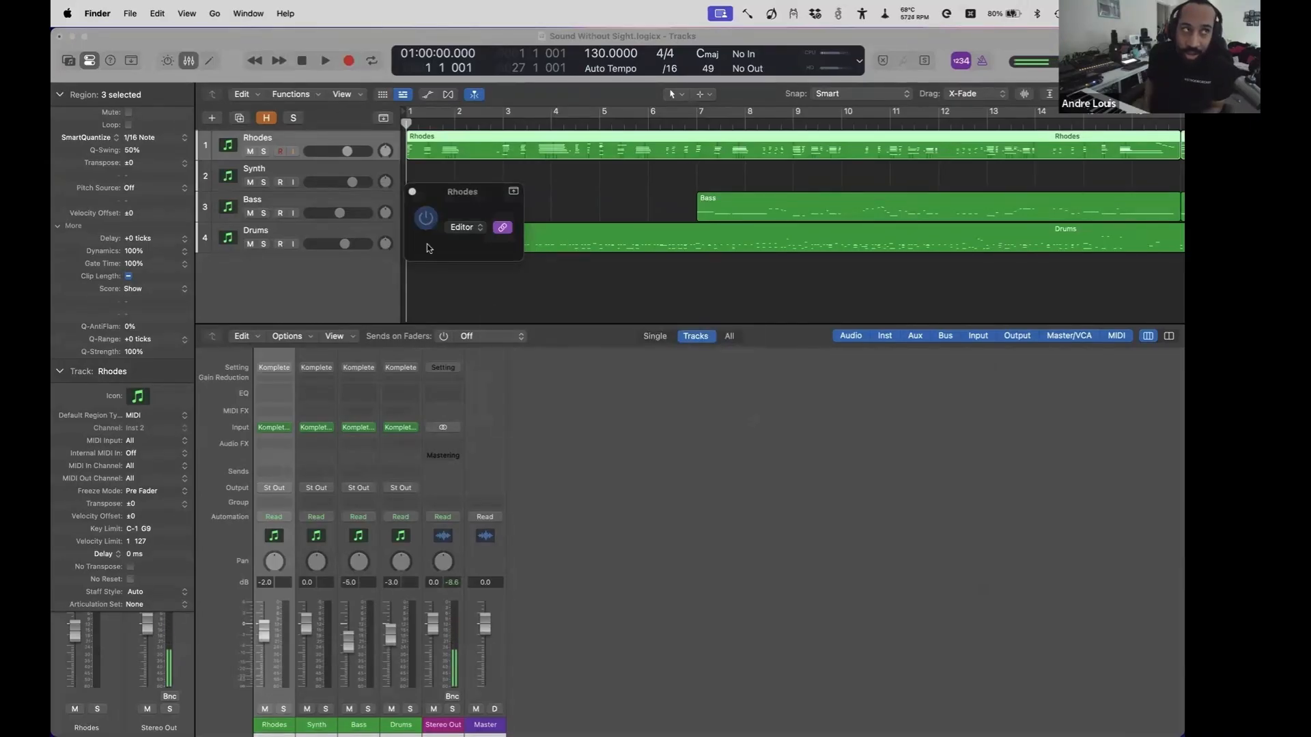
key("super+shift+c")
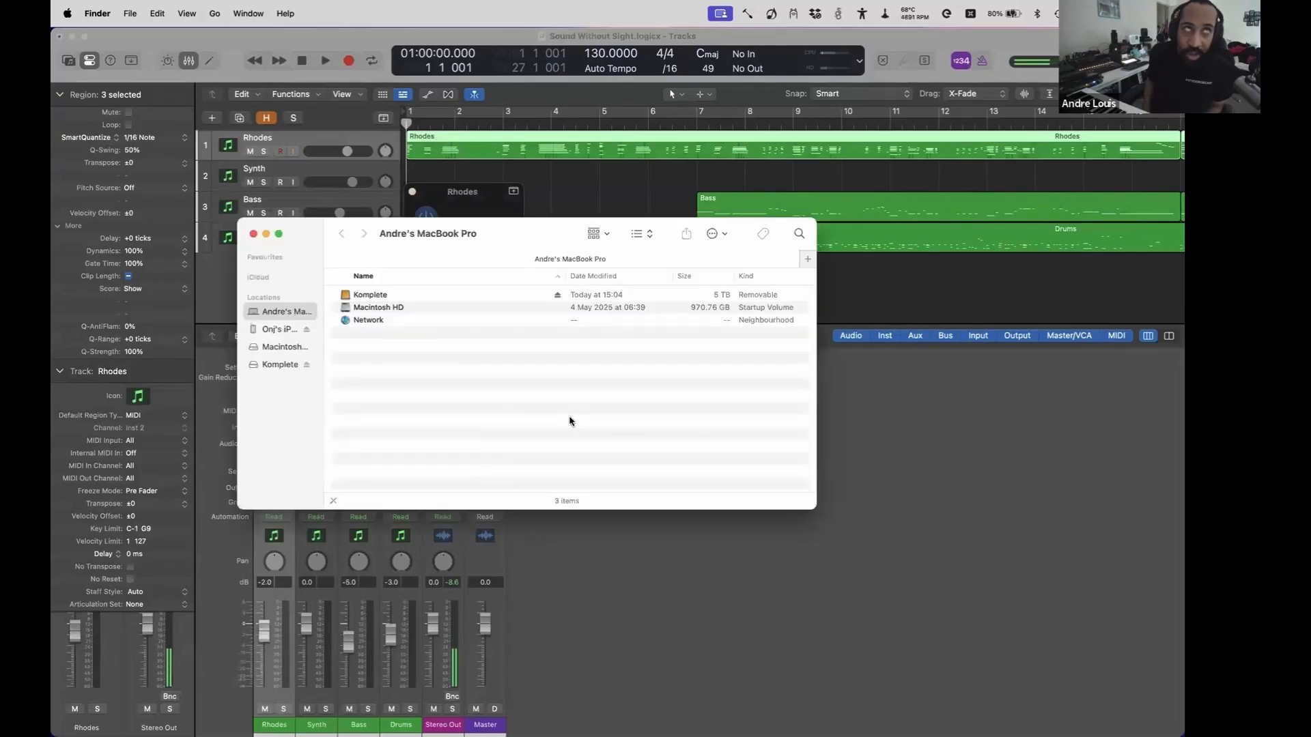
key("Down")
key("super+Down")
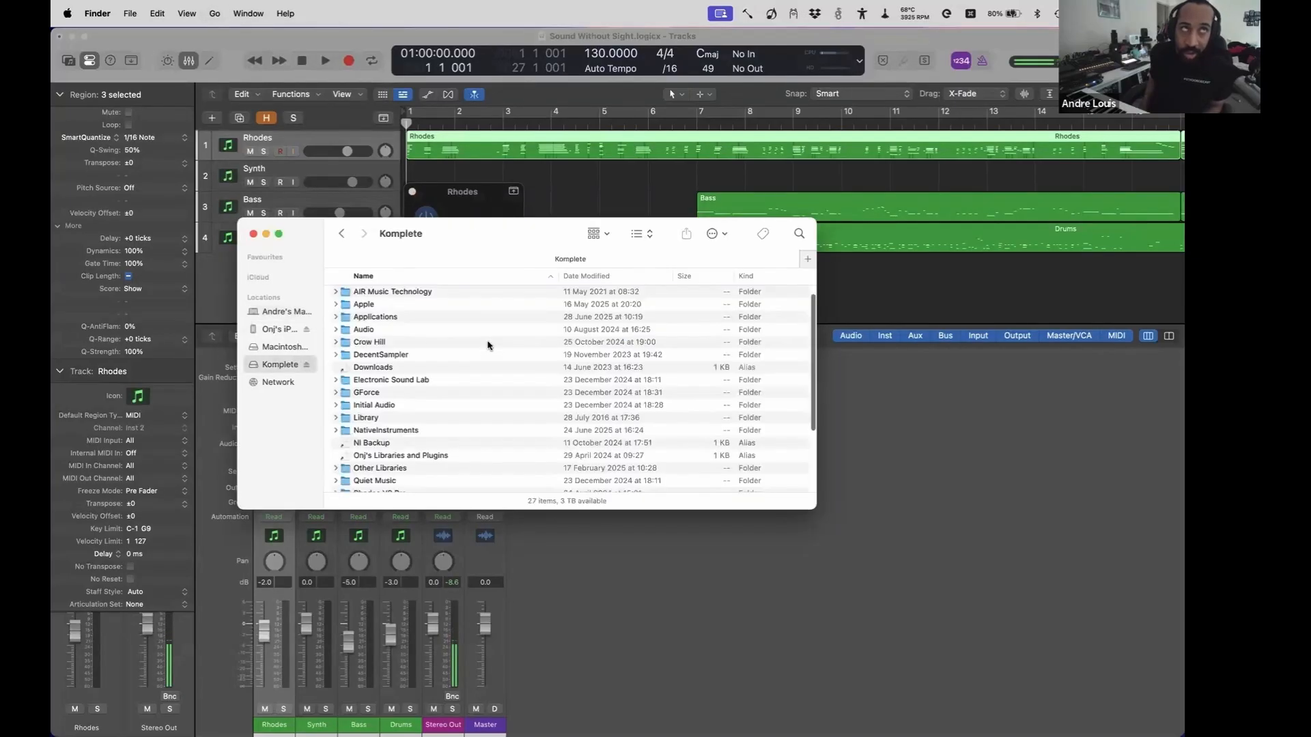
type("temp")
key("super+Down")
key("Down")
key("Down")
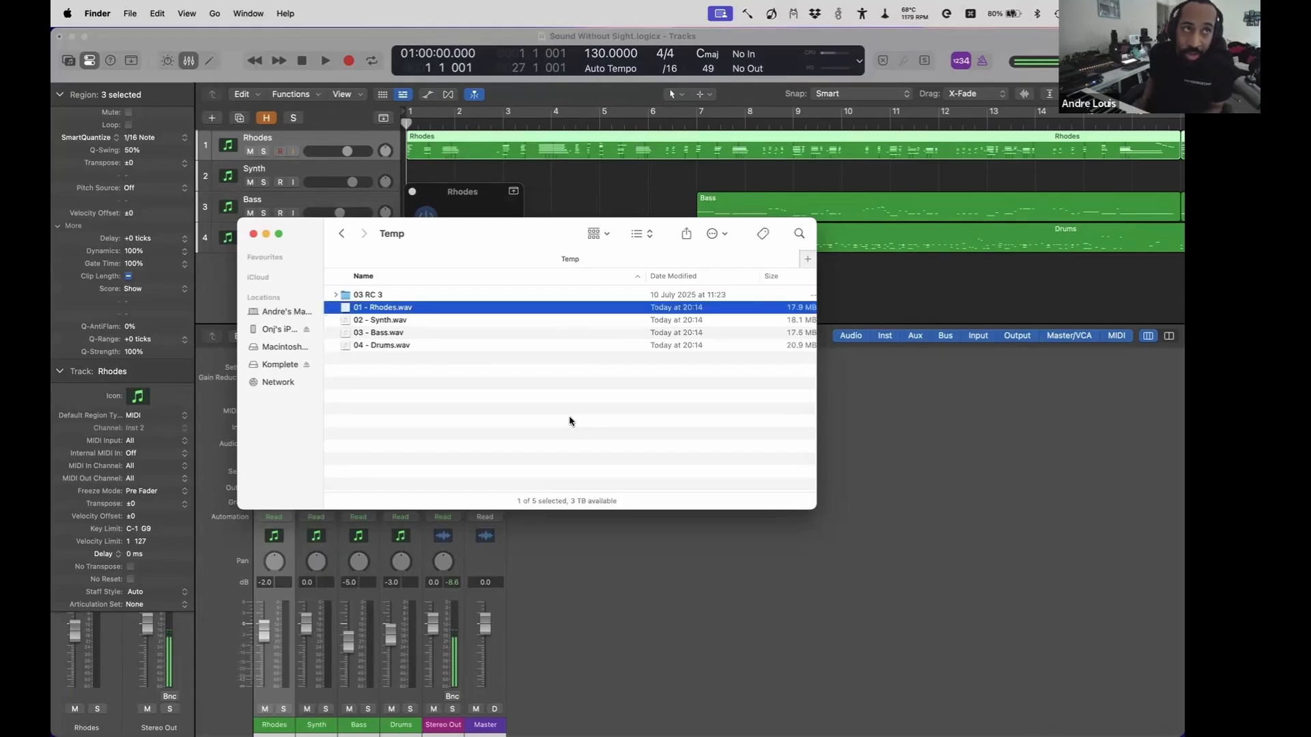
- Preview the exported Rhodes, Synth, Bass and Drums WAV files, skipping ahead in the Synth and Bass files, and close the preview
key("space")
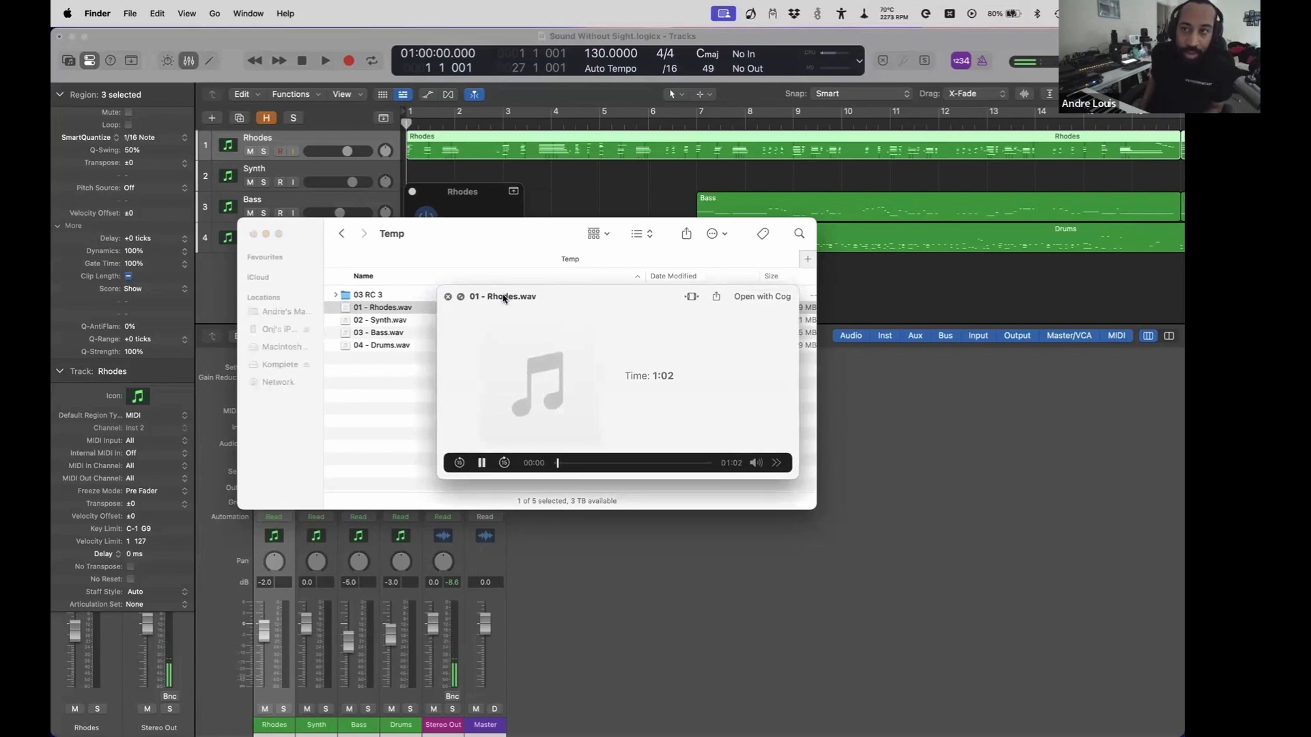
key("Down")
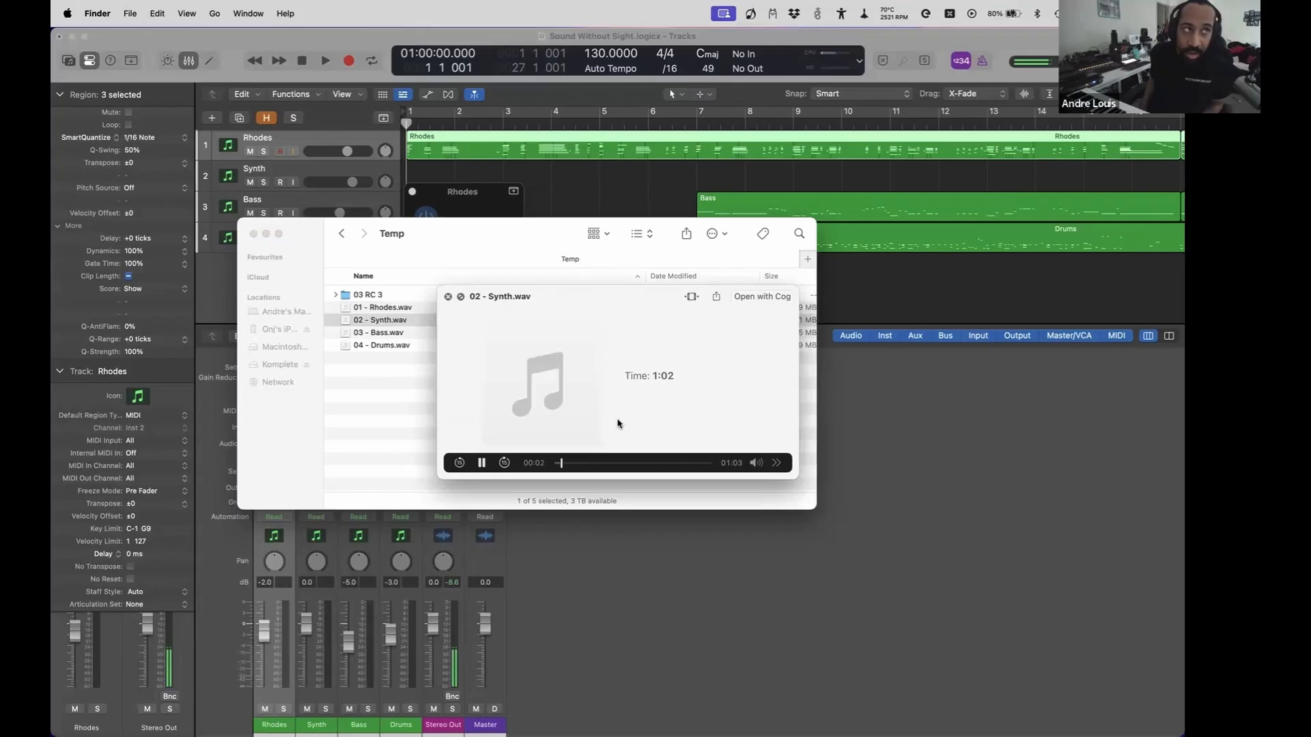
left_click_drag(565, 465, 673, 468)
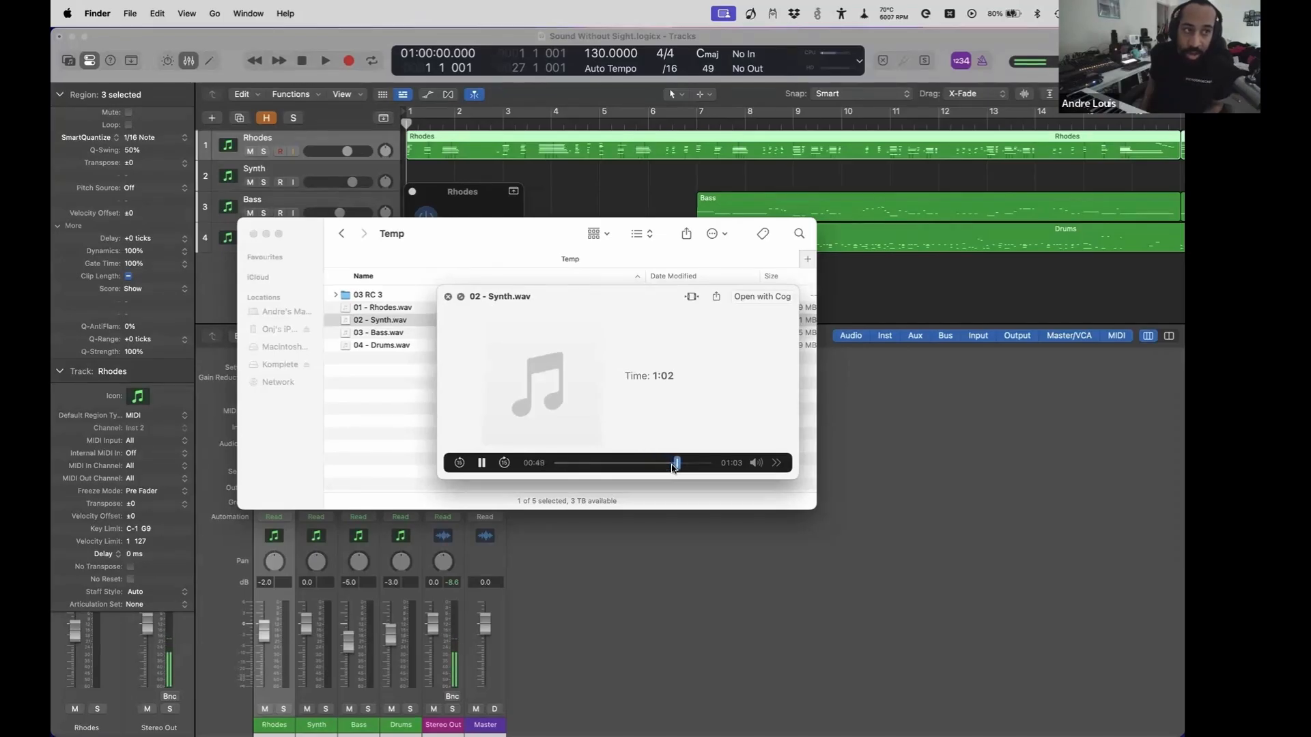
key("Up")
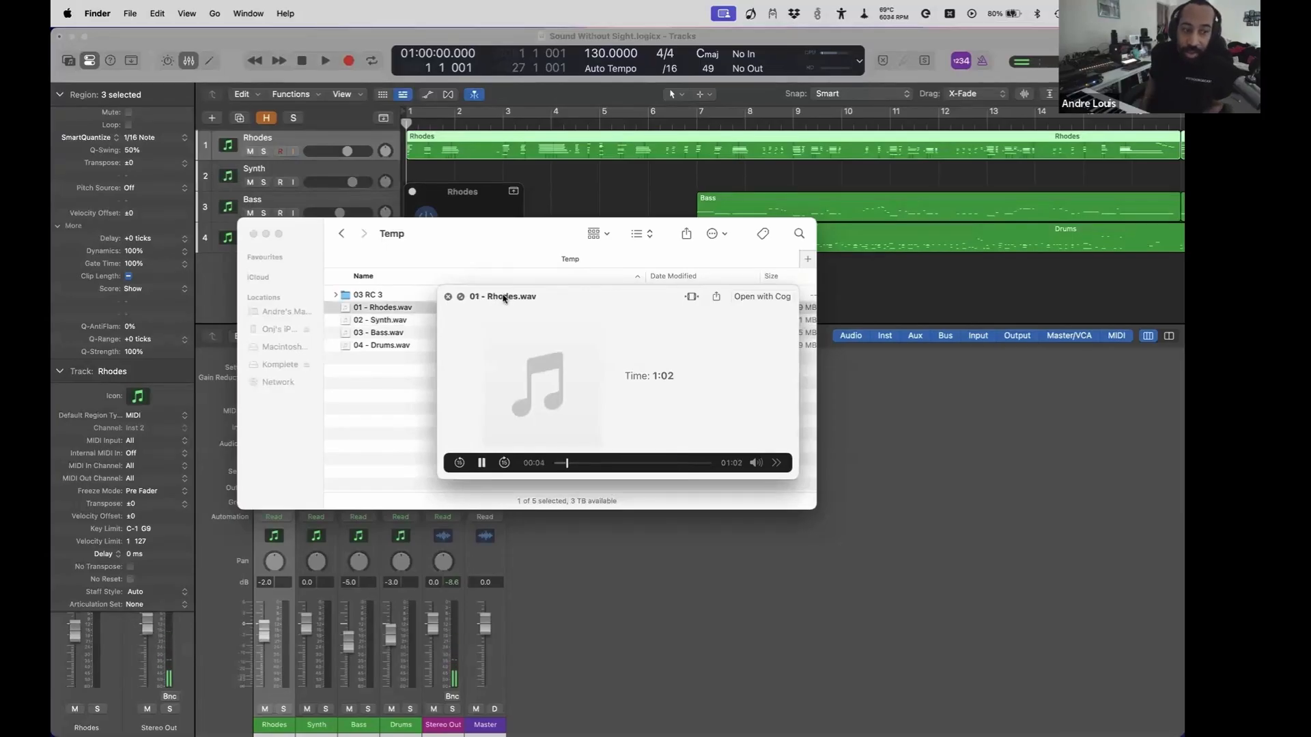
key("Down")
key("Down")
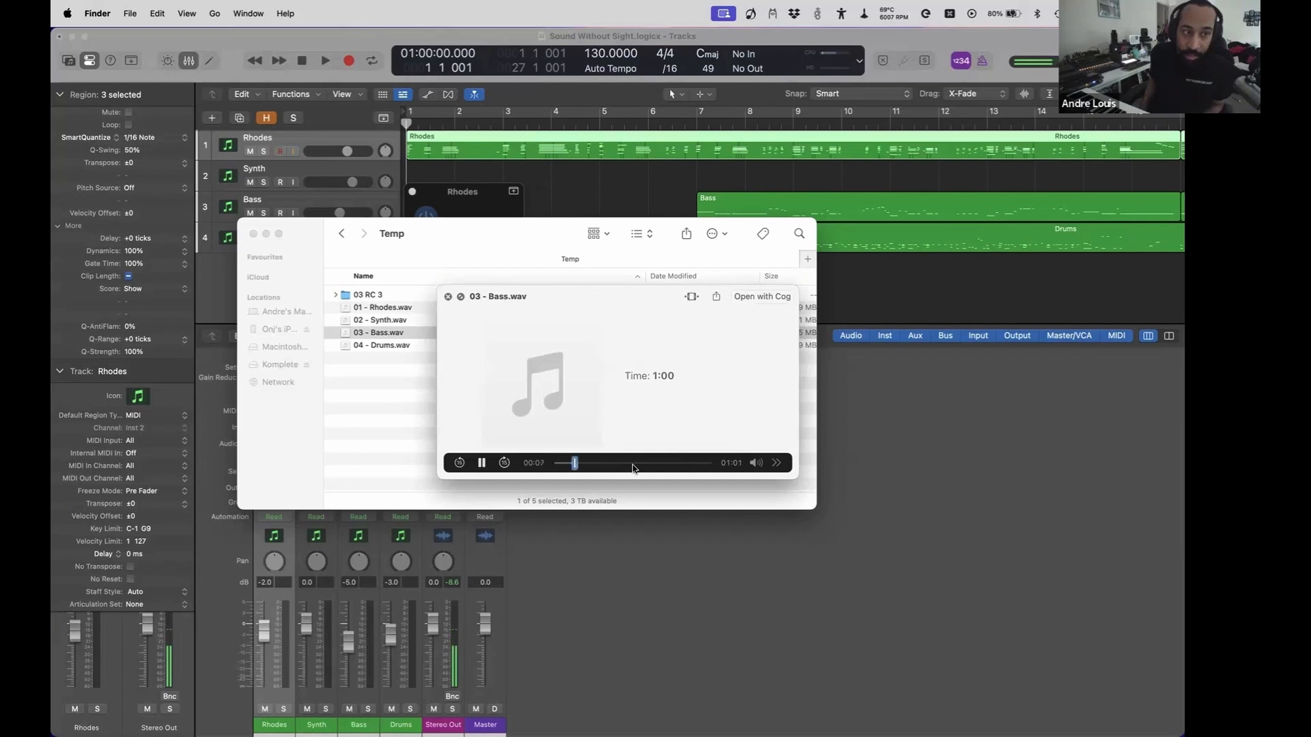
left_click(583, 464)
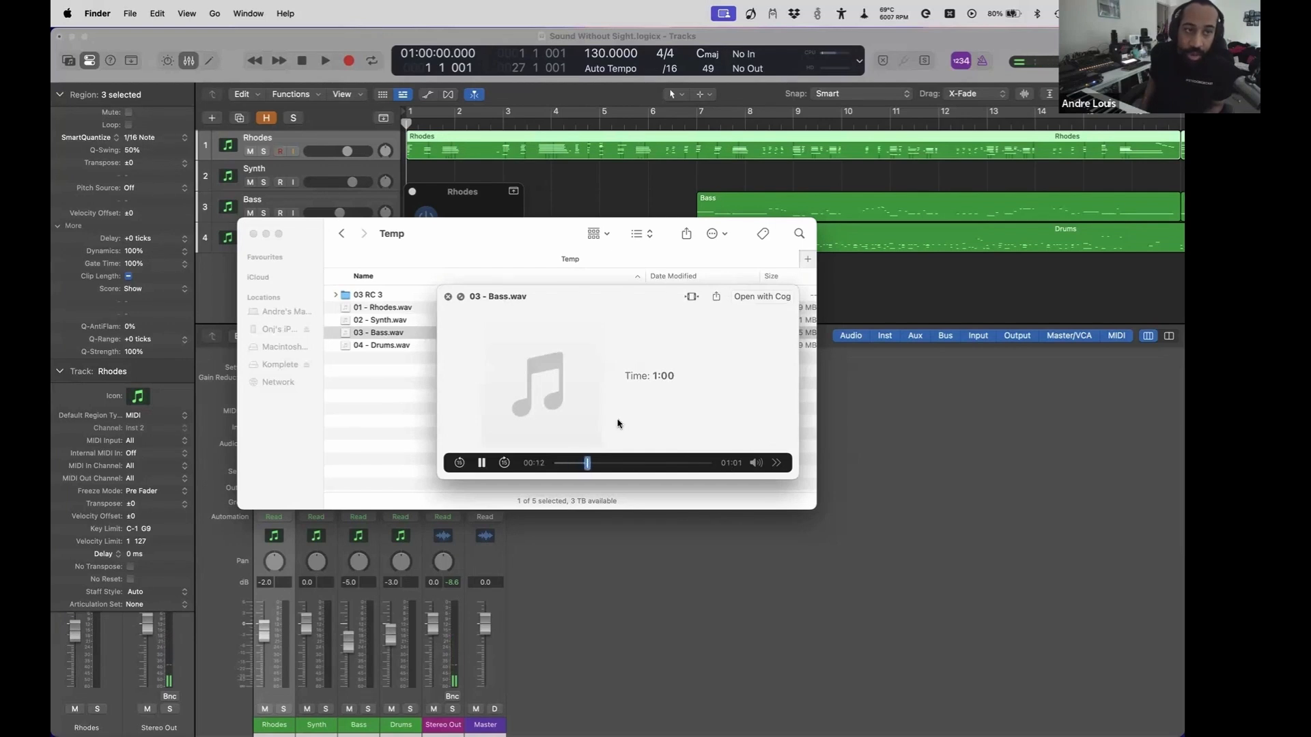
key("Down")
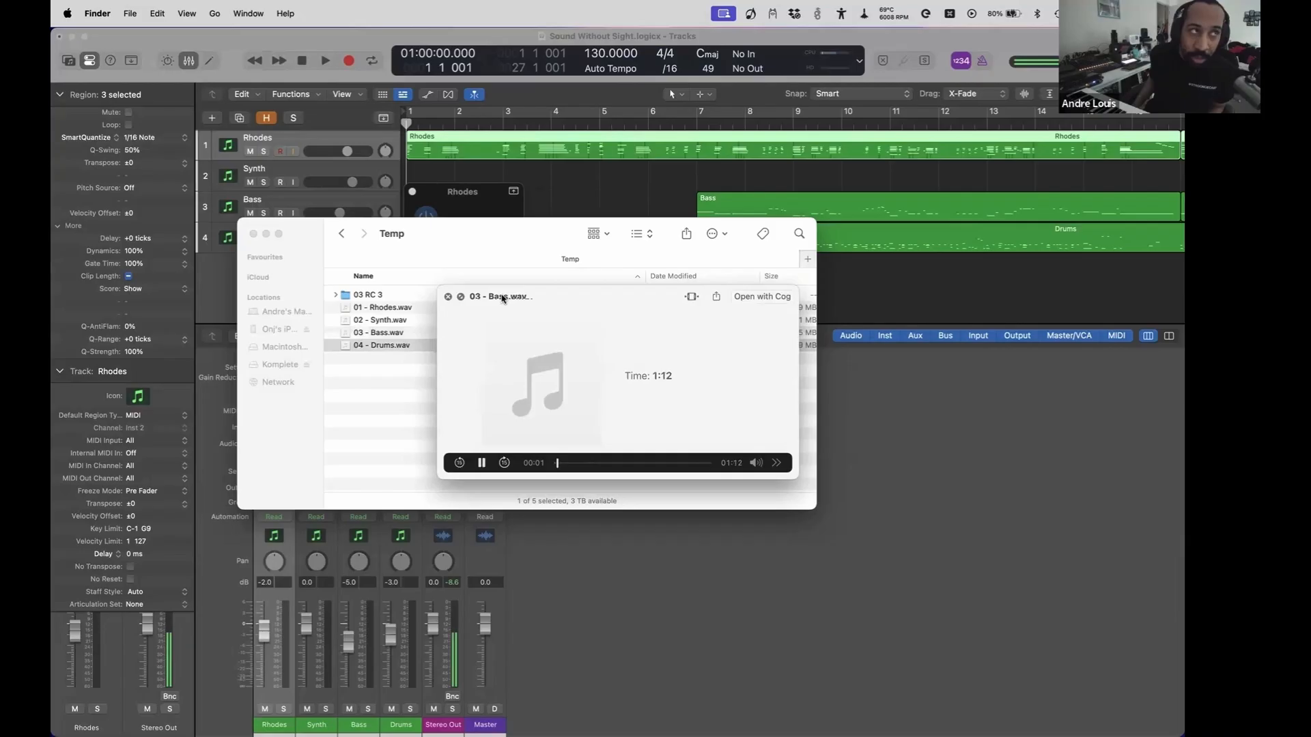
key("space")
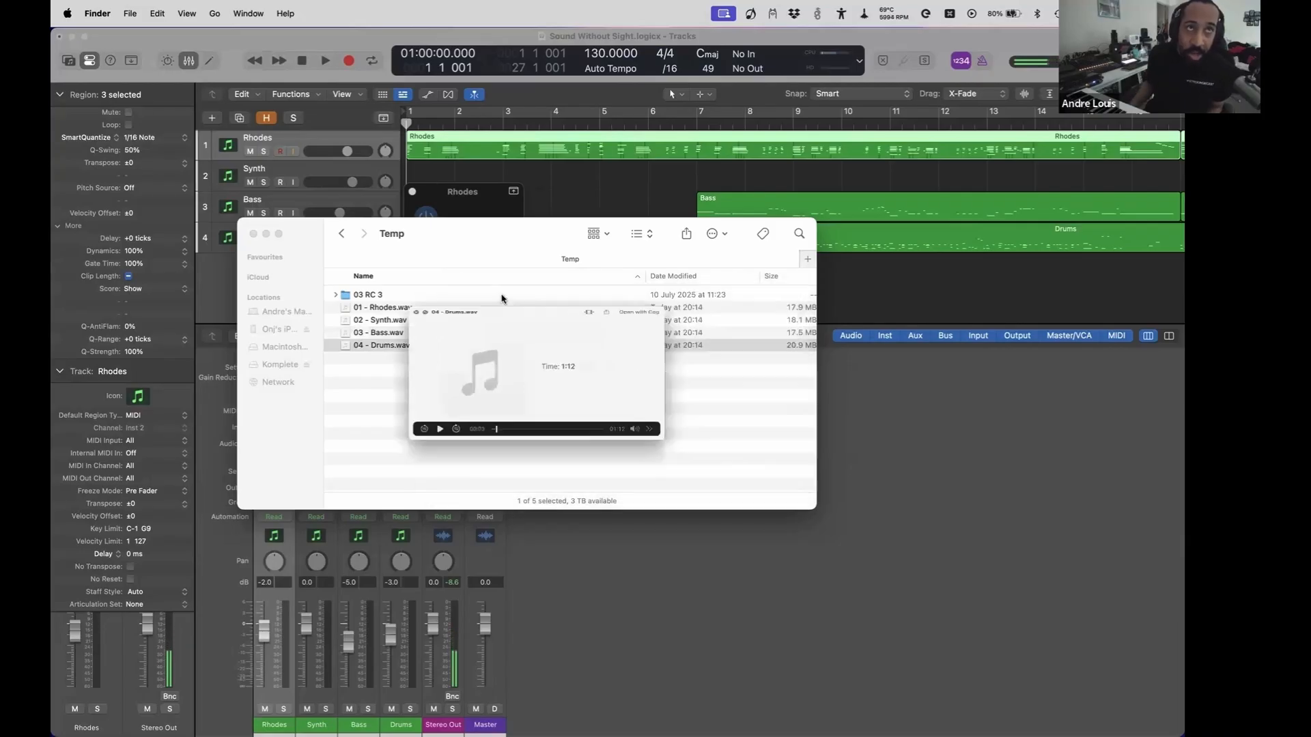